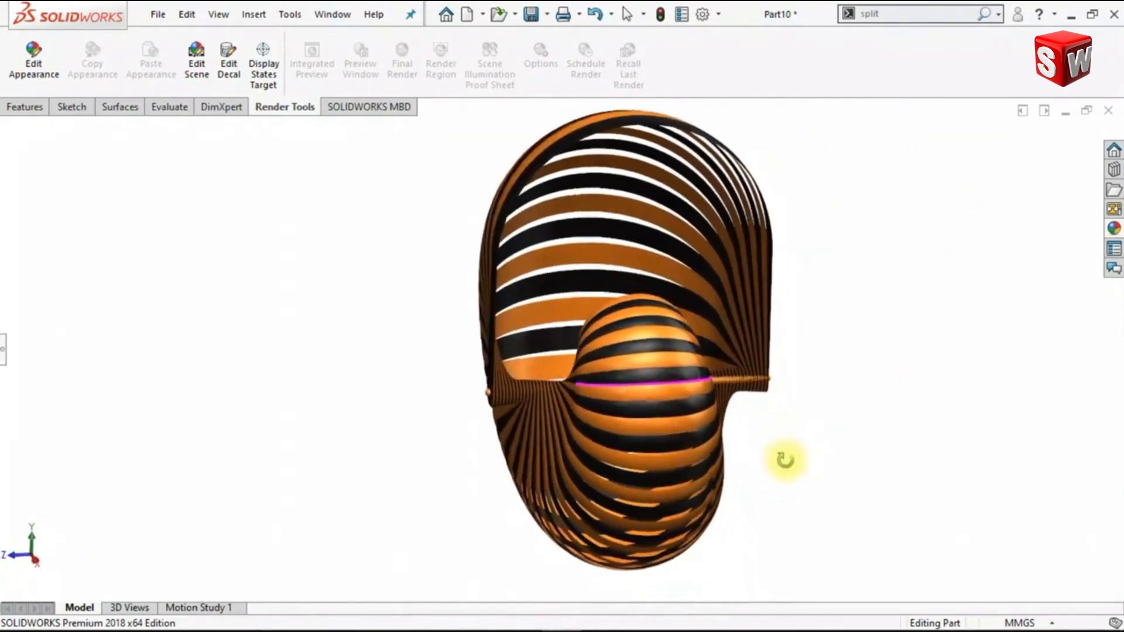
Examine the finished striped foldable shell model up close at its pivot and from the isometric, front, left and top views
scroll(740, 382, "down", 3)
scroll(699, 375, "down", 5)
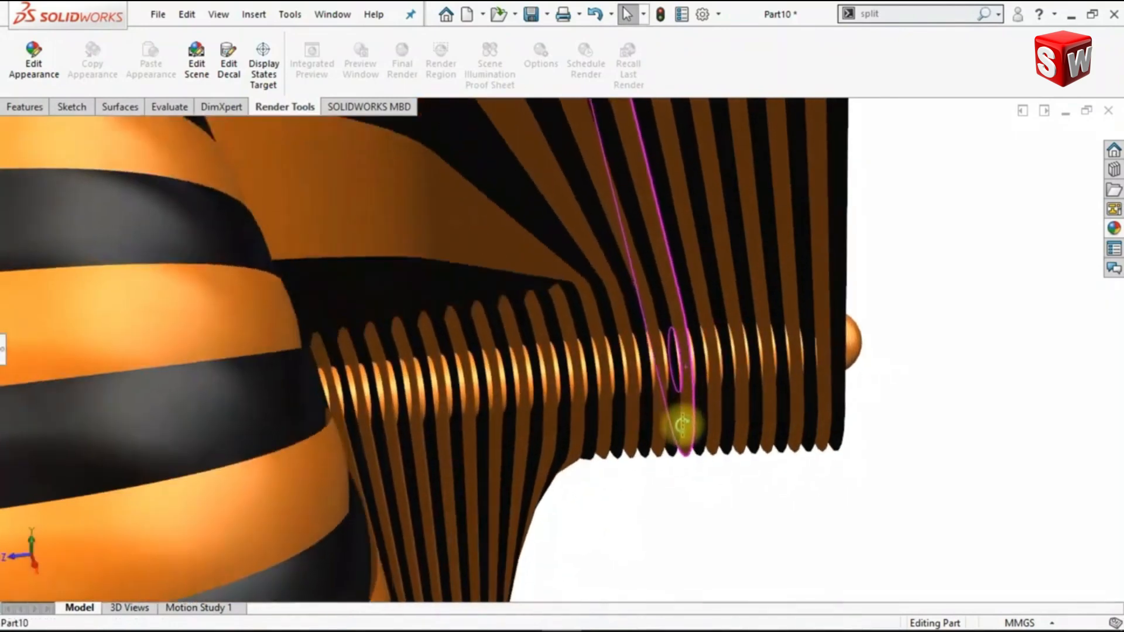
middle_click_drag(682, 425, 627, 427)
key("ctrl+7")
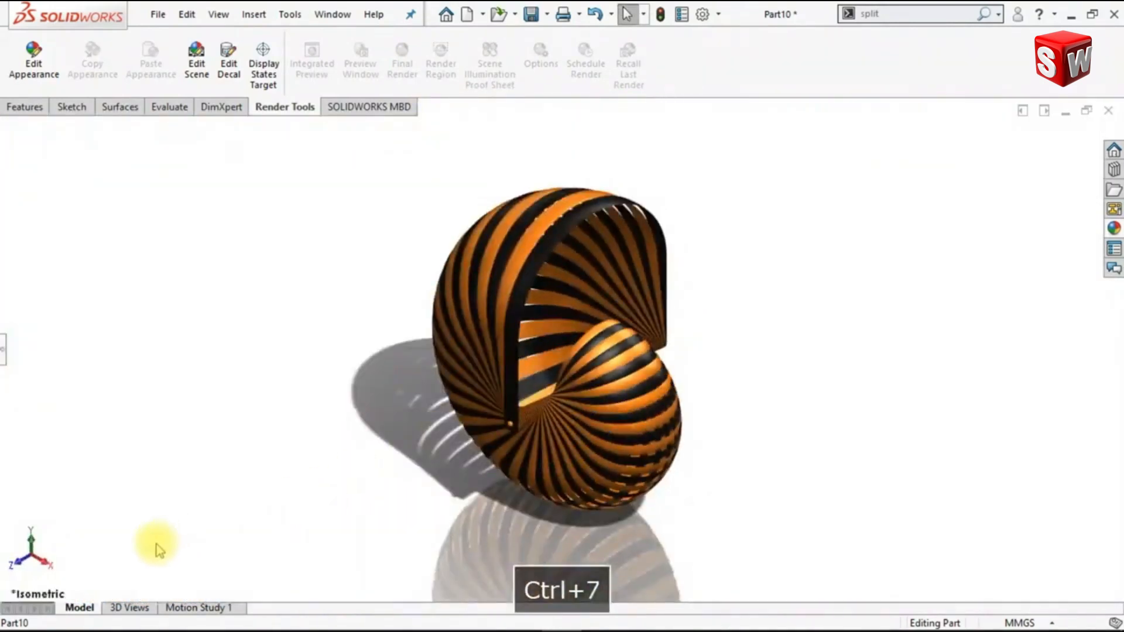
left_click(30, 549)
middle_click_drag(786, 419, 779, 393, "shift")
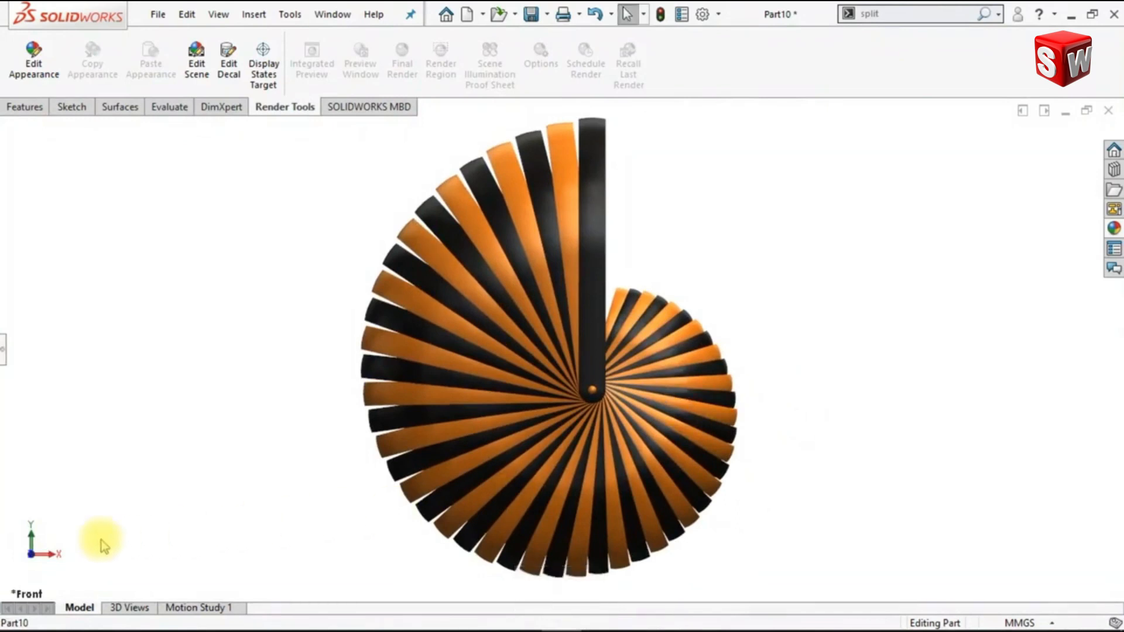
left_click(33, 559)
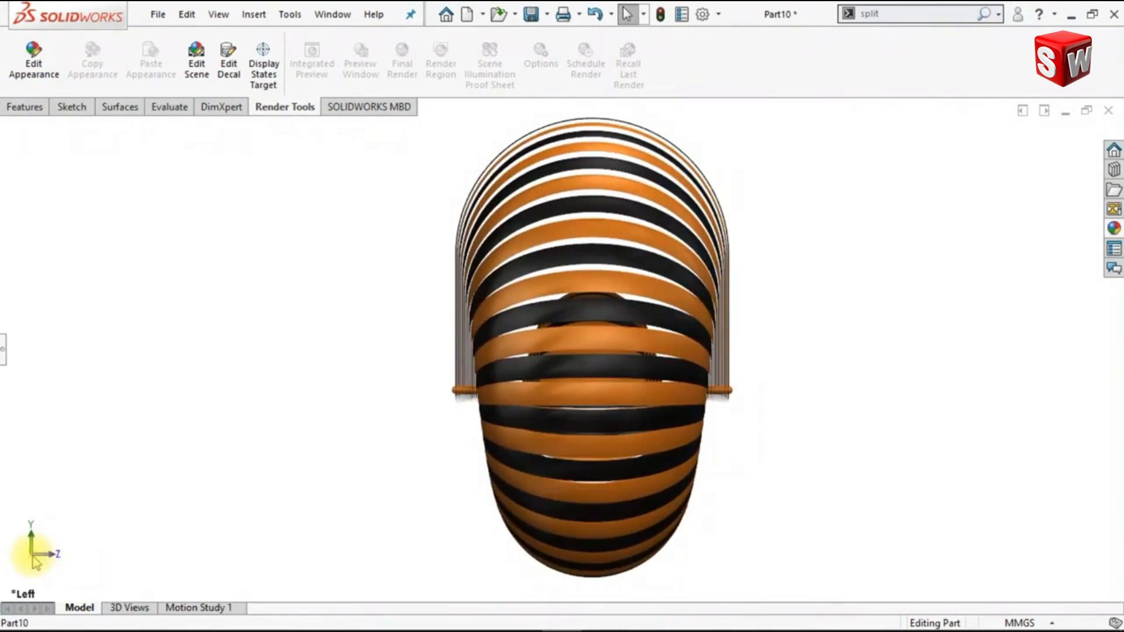
left_click(32, 543)
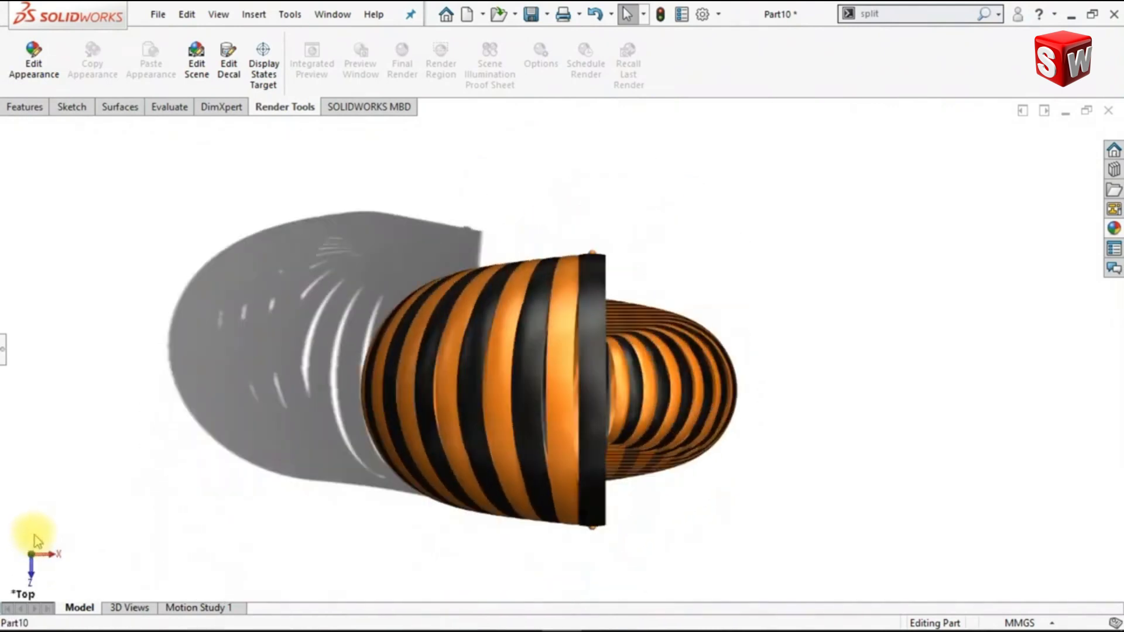
left_click(32, 559)
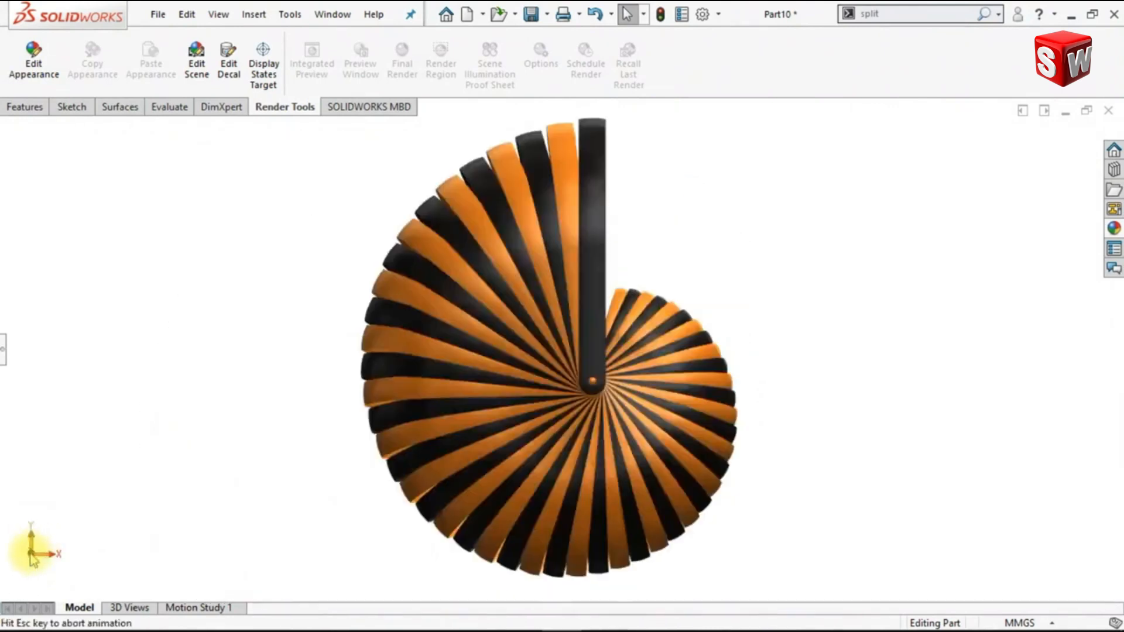
key("ctrl+7")
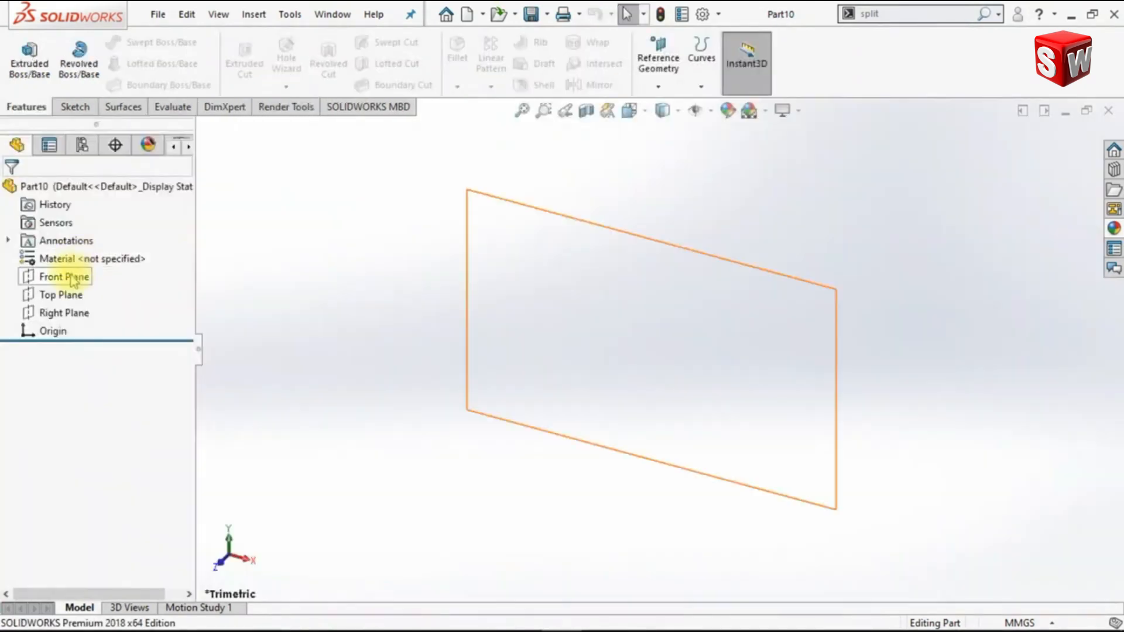
Start a sketch on the Front Plane and draw a circle of about 23.4 mm radius centred on the origin
left_click(72, 278)
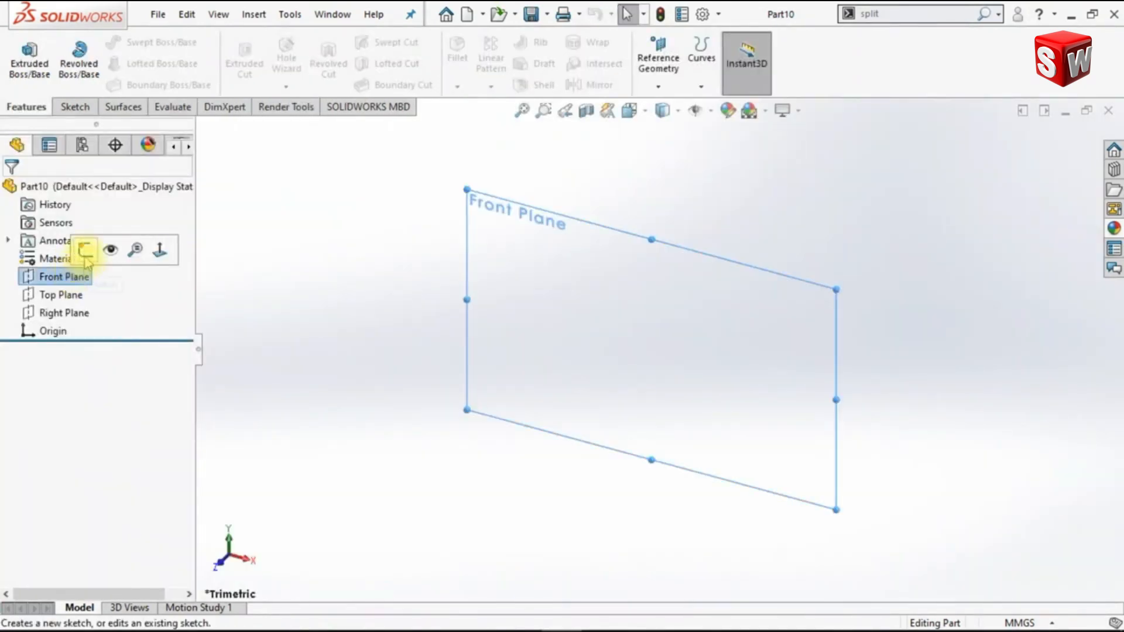
left_click(86, 250)
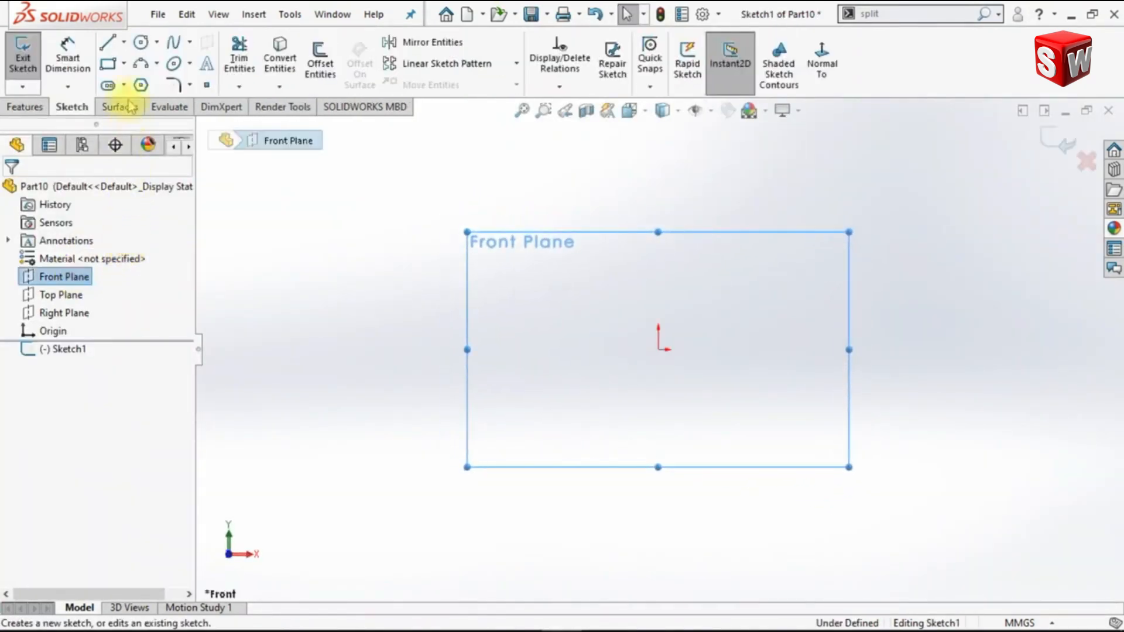
left_click(141, 43)
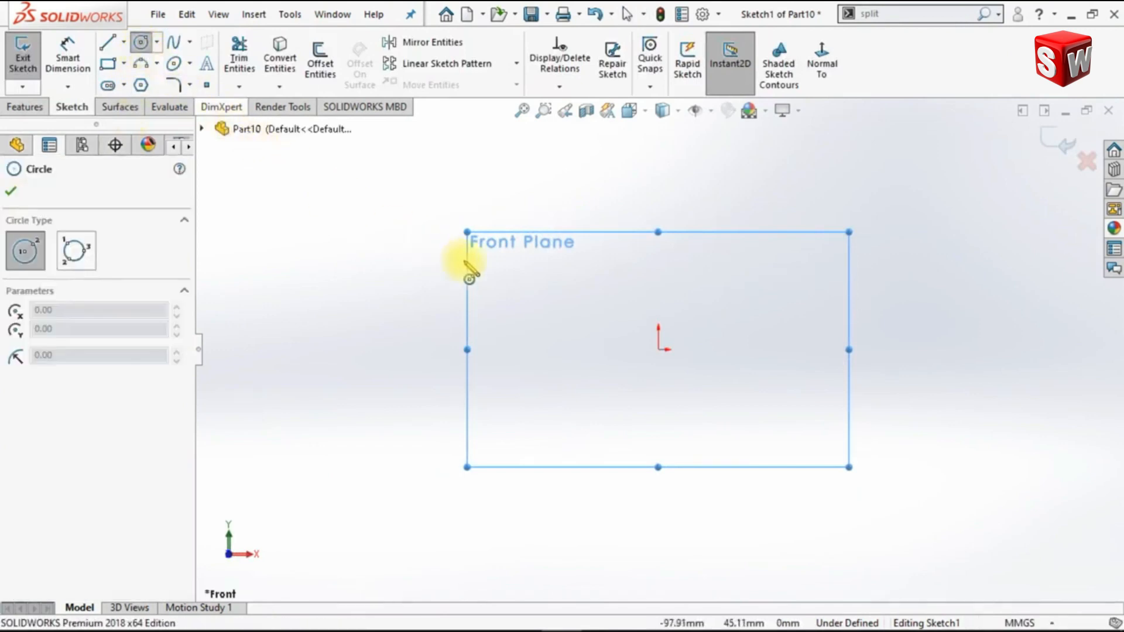
left_click_drag(658, 350, 709, 350)
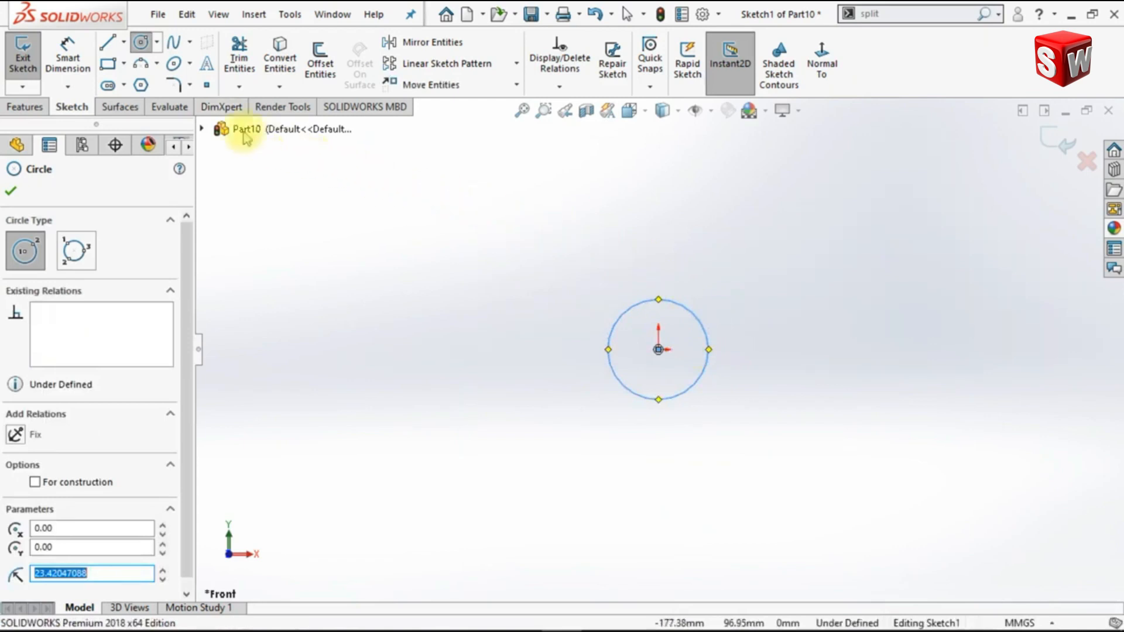
Dimension the circle's diameter to 3 mm
left_click(68, 58)
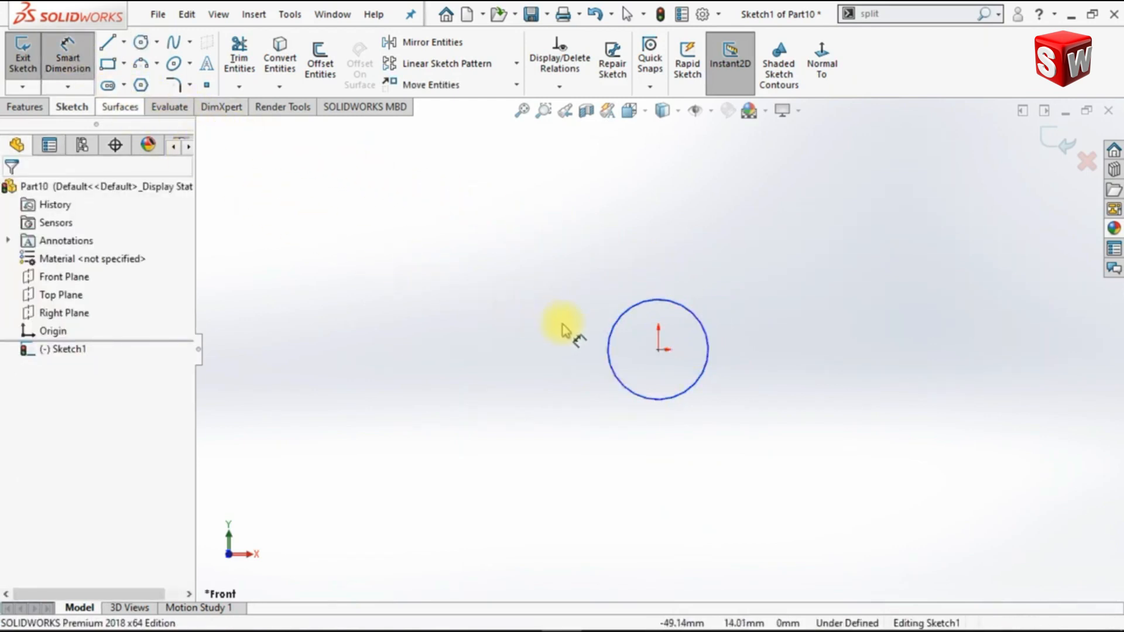
left_click(606, 348)
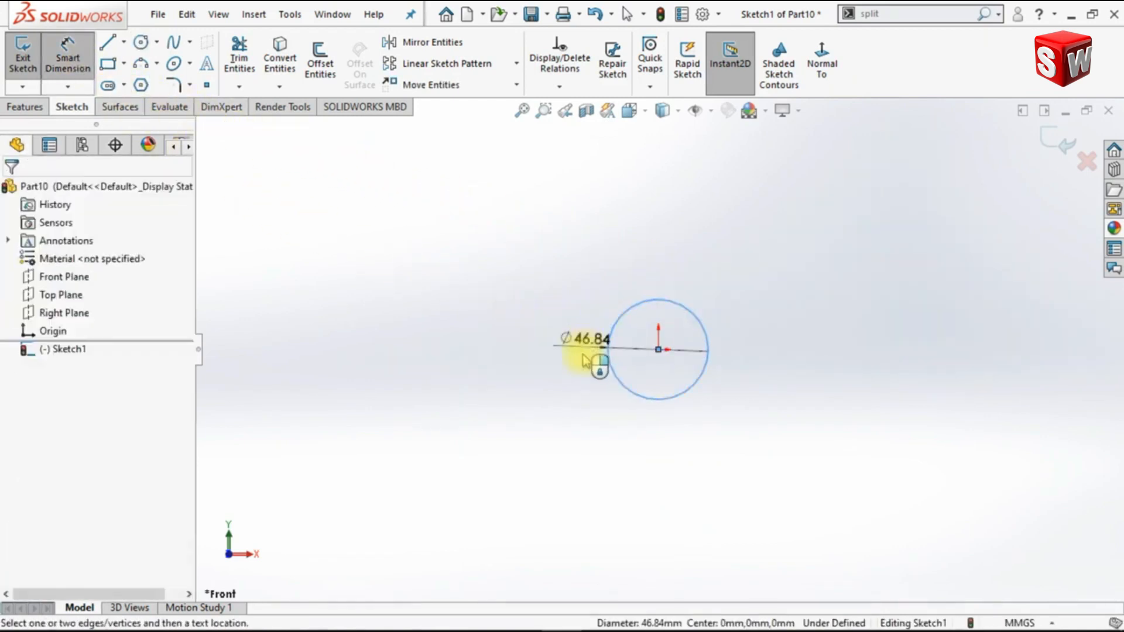
left_click(596, 352)
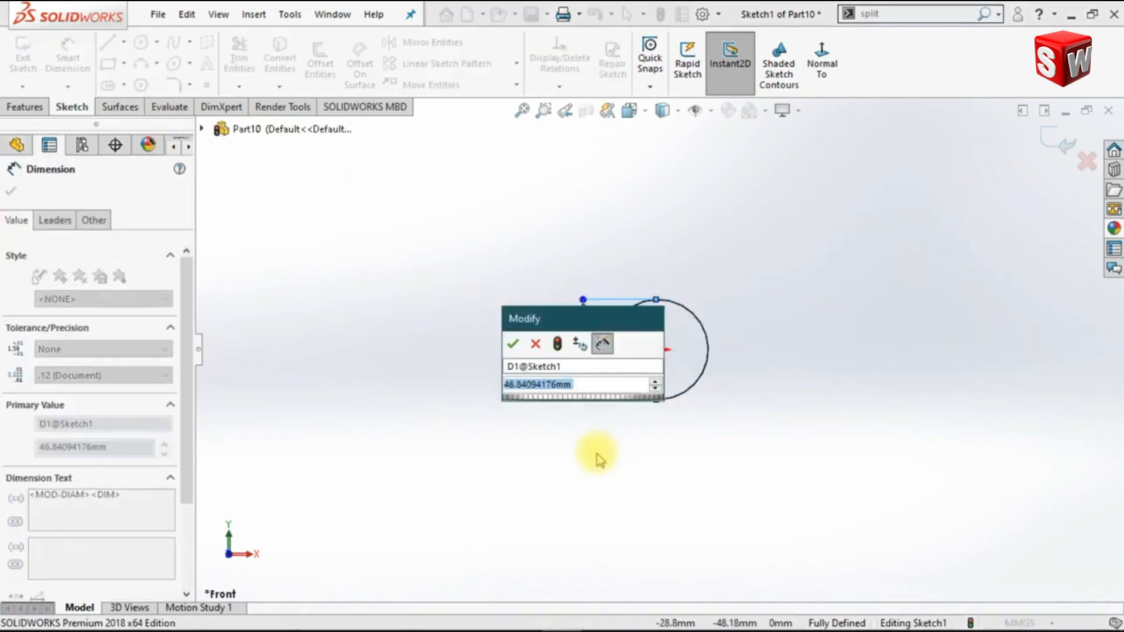
type("3")
key("Return")
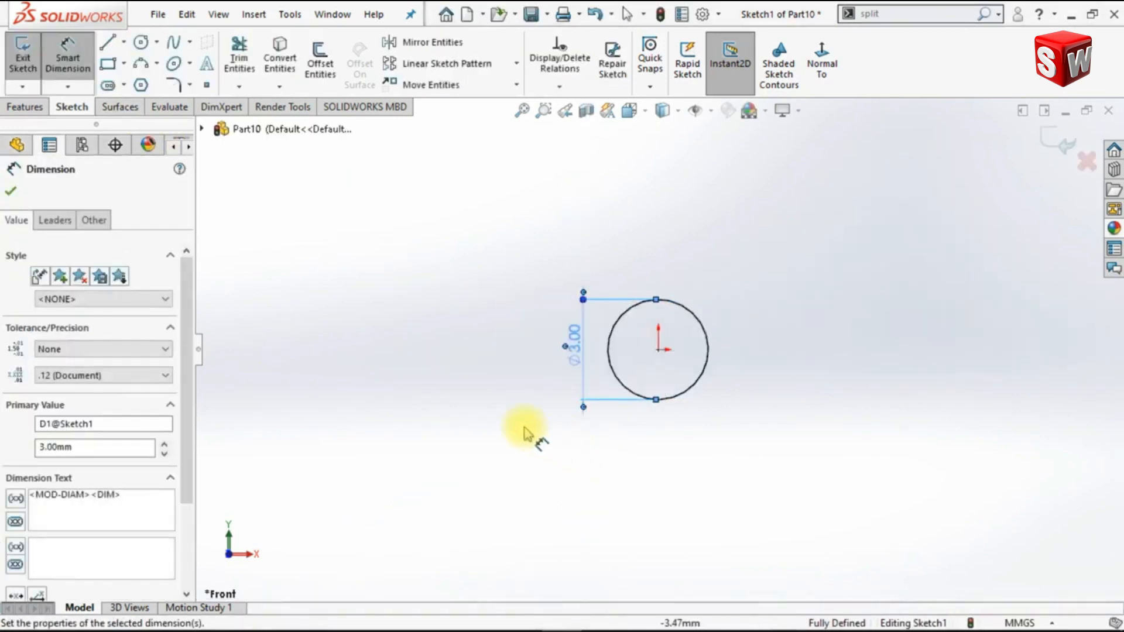
Extrude the circle as a boss with the Mid Plane end condition and a depth of 103 mm
left_click(39, 109)
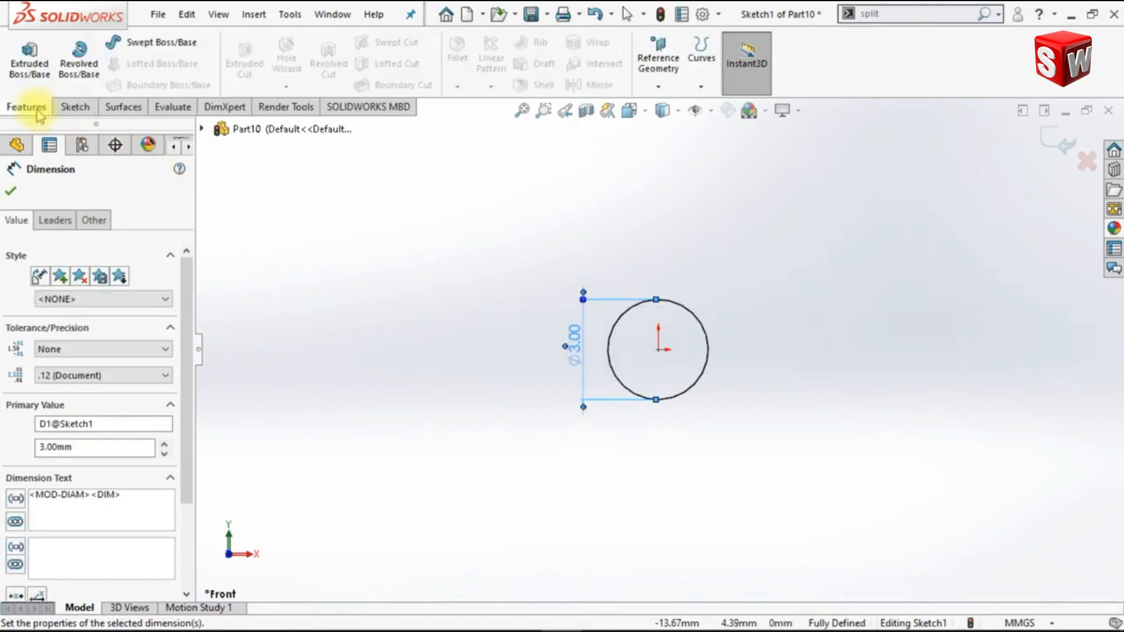
left_click(28, 69)
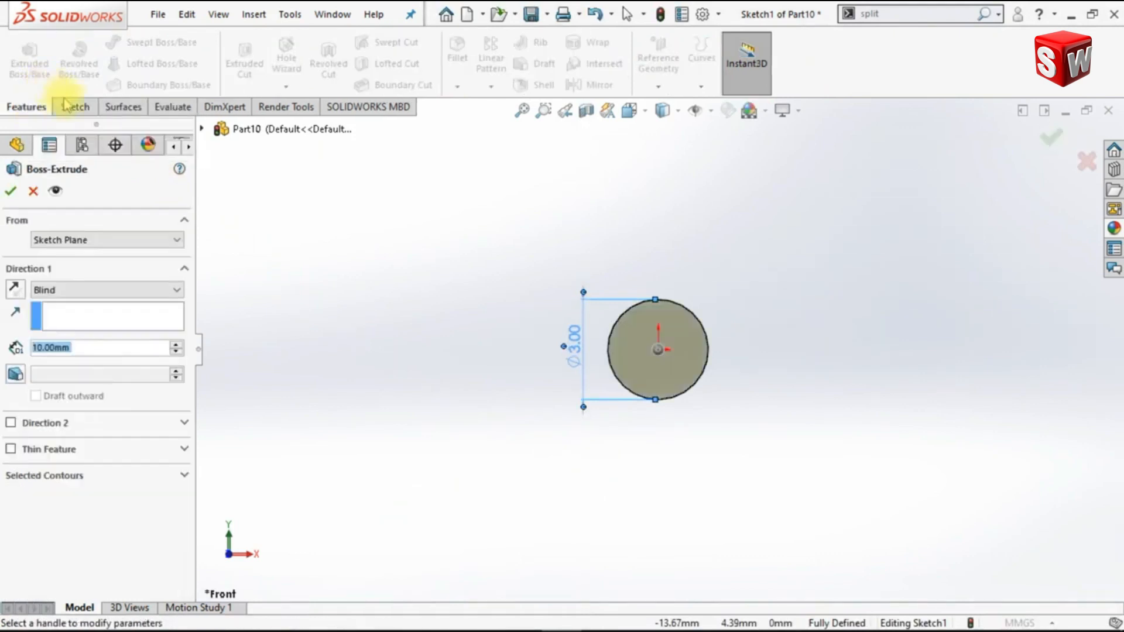
left_click(173, 290)
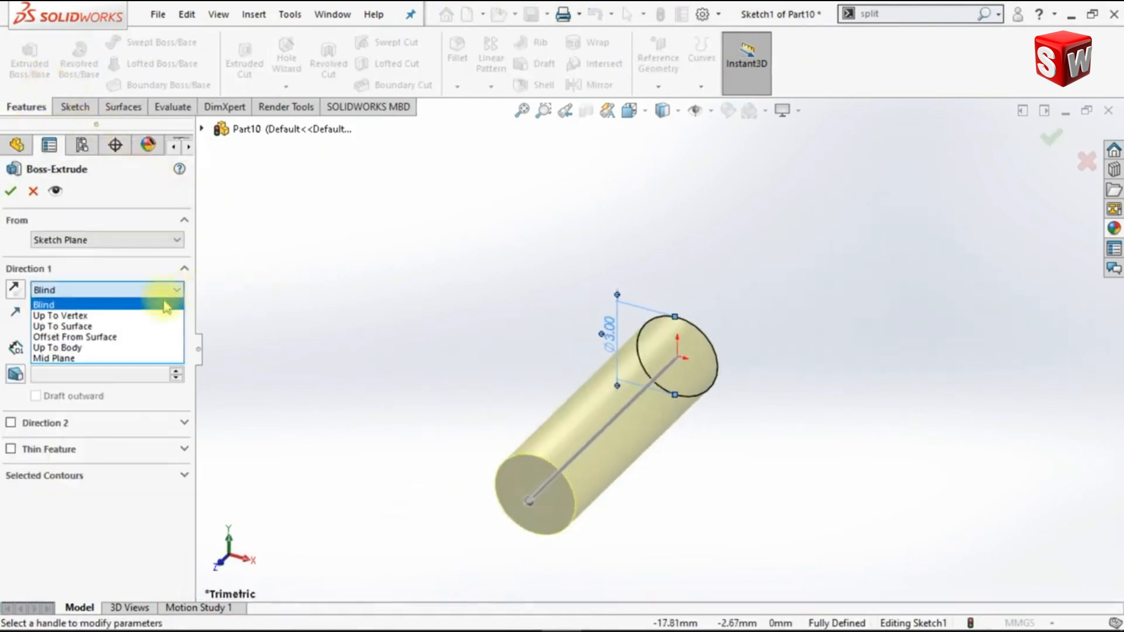
left_click(165, 359)
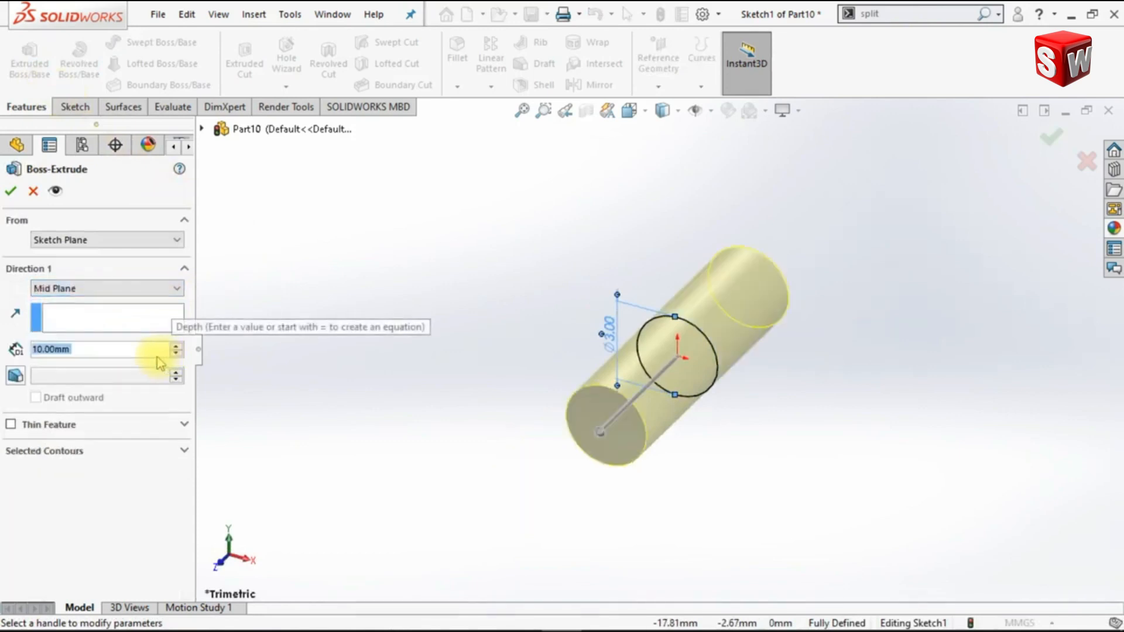
type("103")
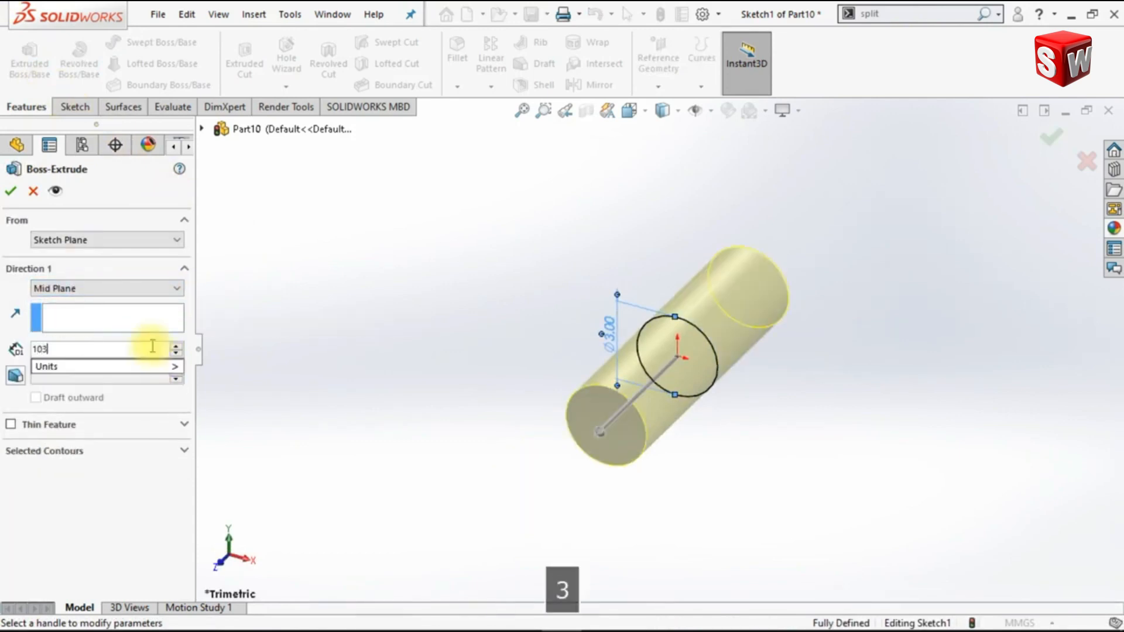
key("Return")
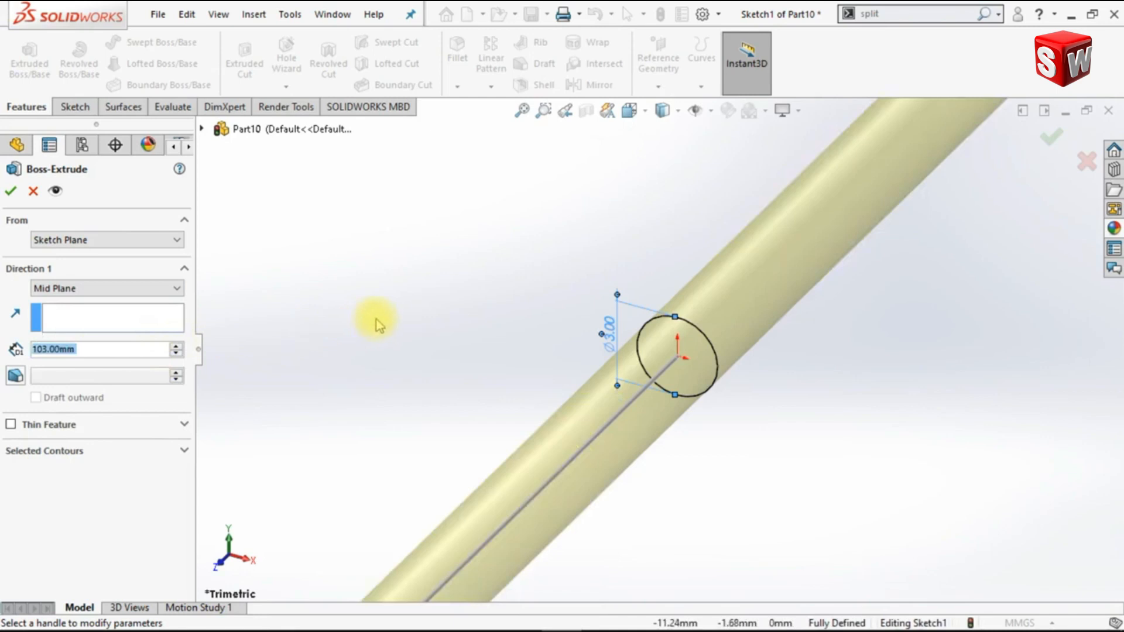
key("ctrl+7")
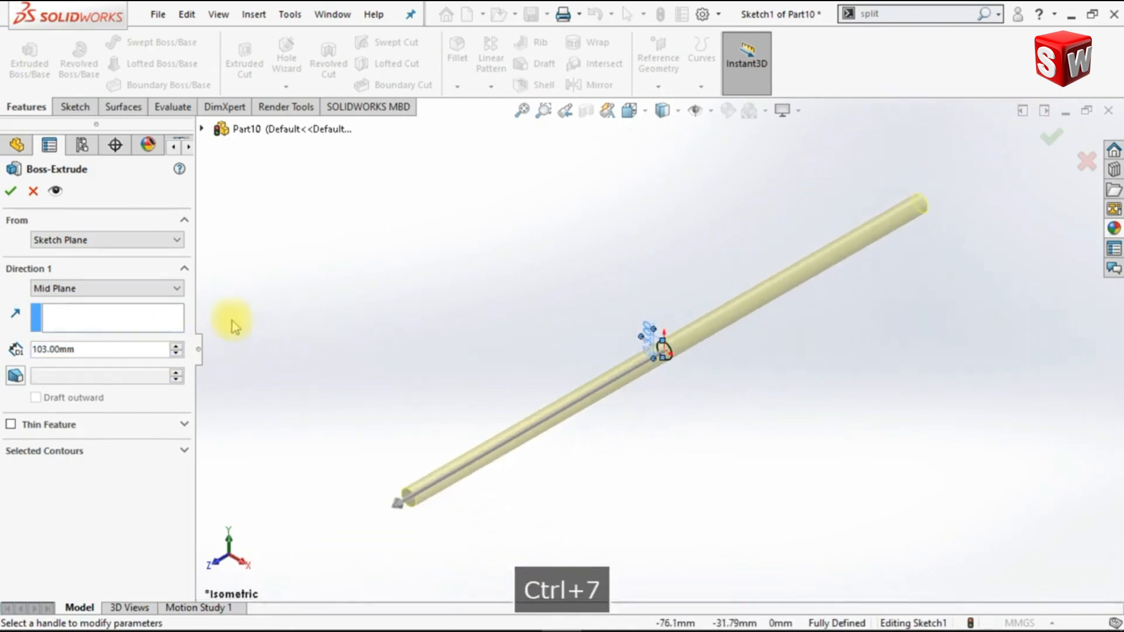
left_click(12, 194)
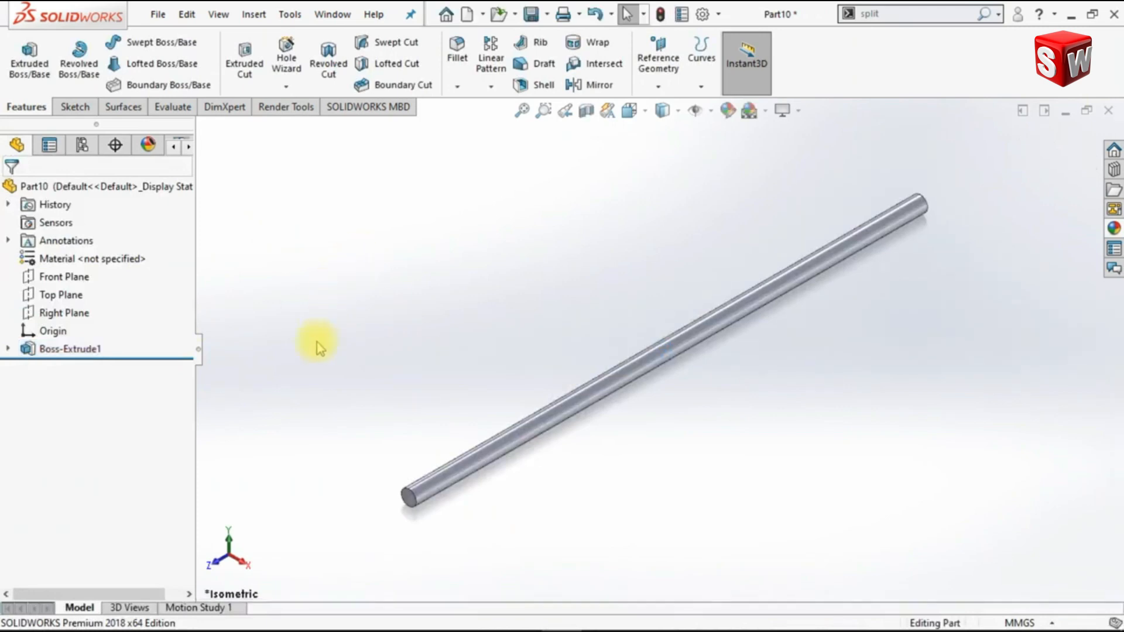
Start a sketch on the Right Plane and set the display style to Hidden Lines Removed
left_click(243, 561)
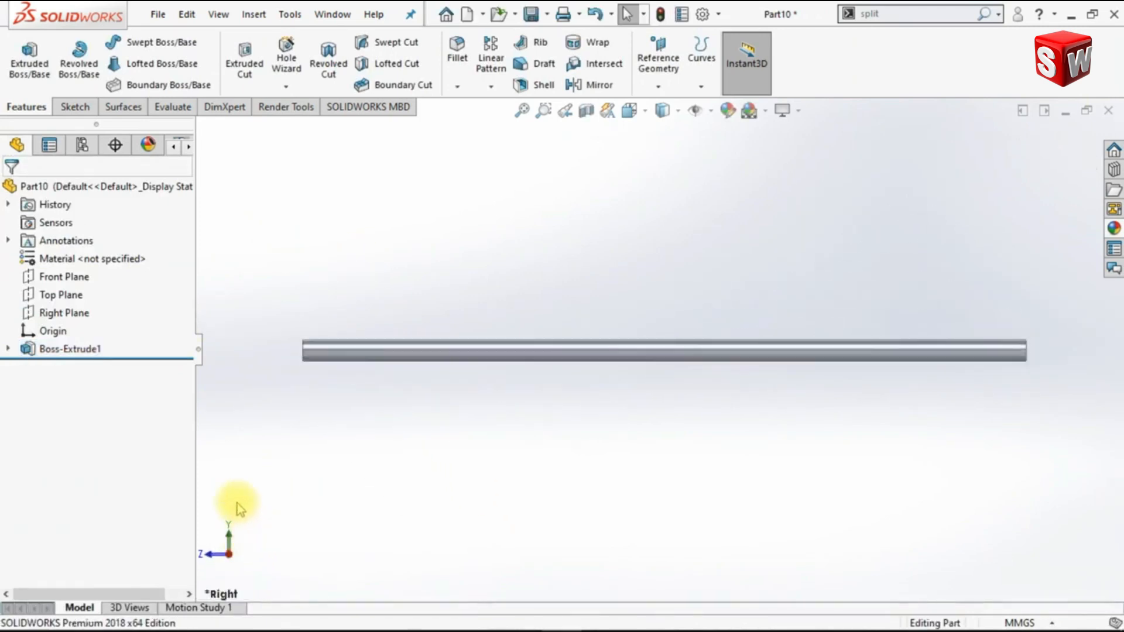
left_click(76, 316)
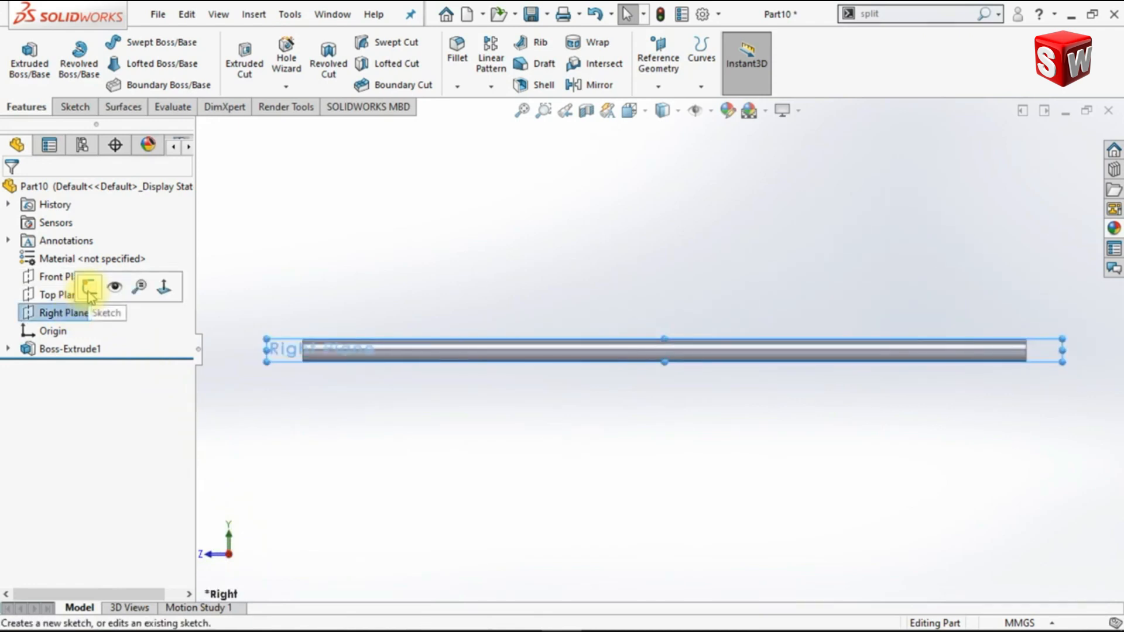
left_click(89, 288)
left_click(415, 249)
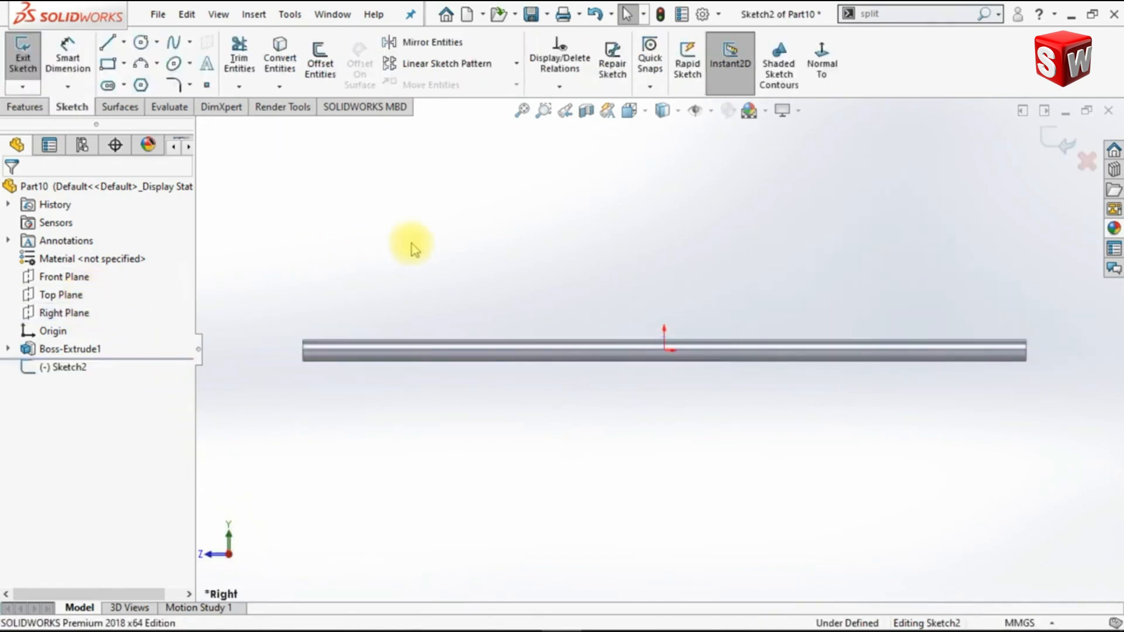
left_click(677, 110)
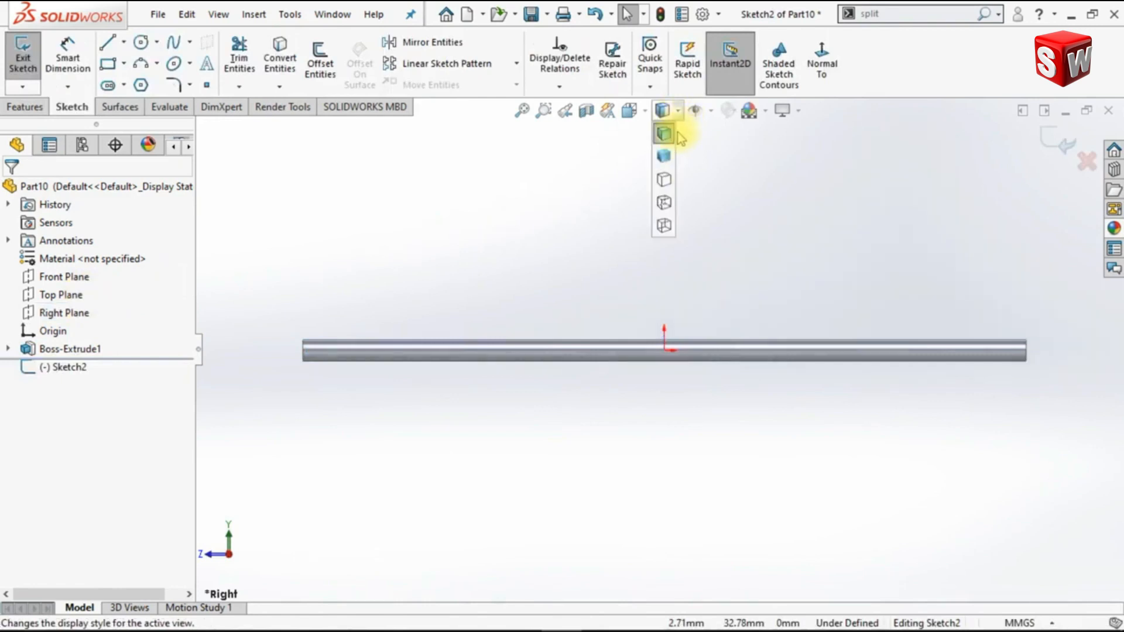
left_click(665, 182)
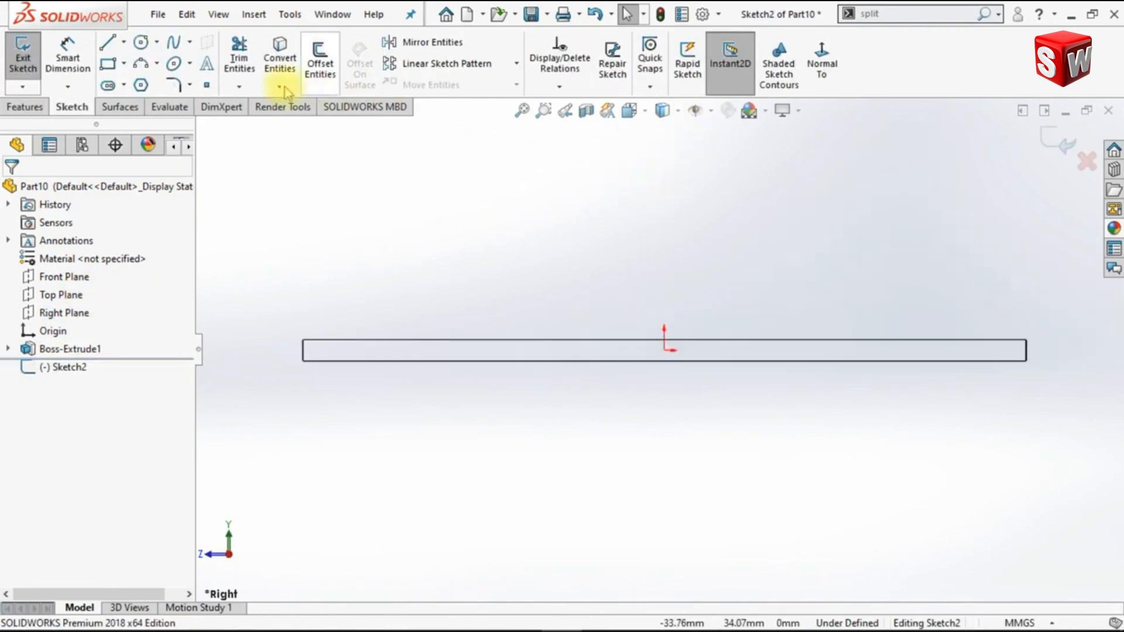
Draw a corner rectangle about 25 mm tall above the rod, with its bottom edge running through the origin
left_click(108, 65)
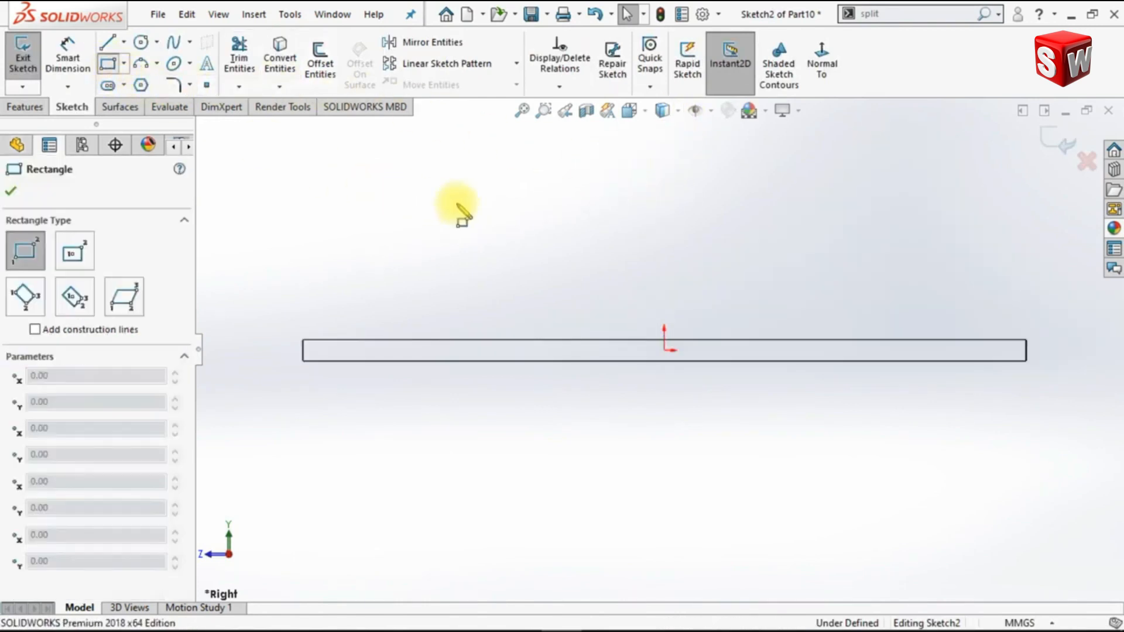
left_click(501, 175)
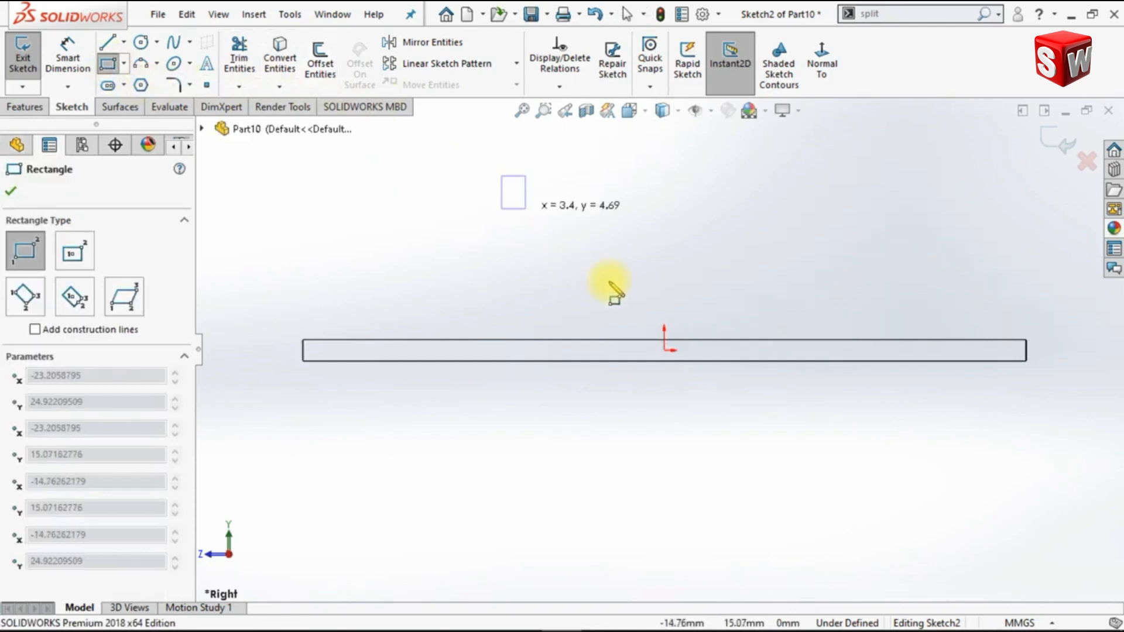
left_click(795, 350)
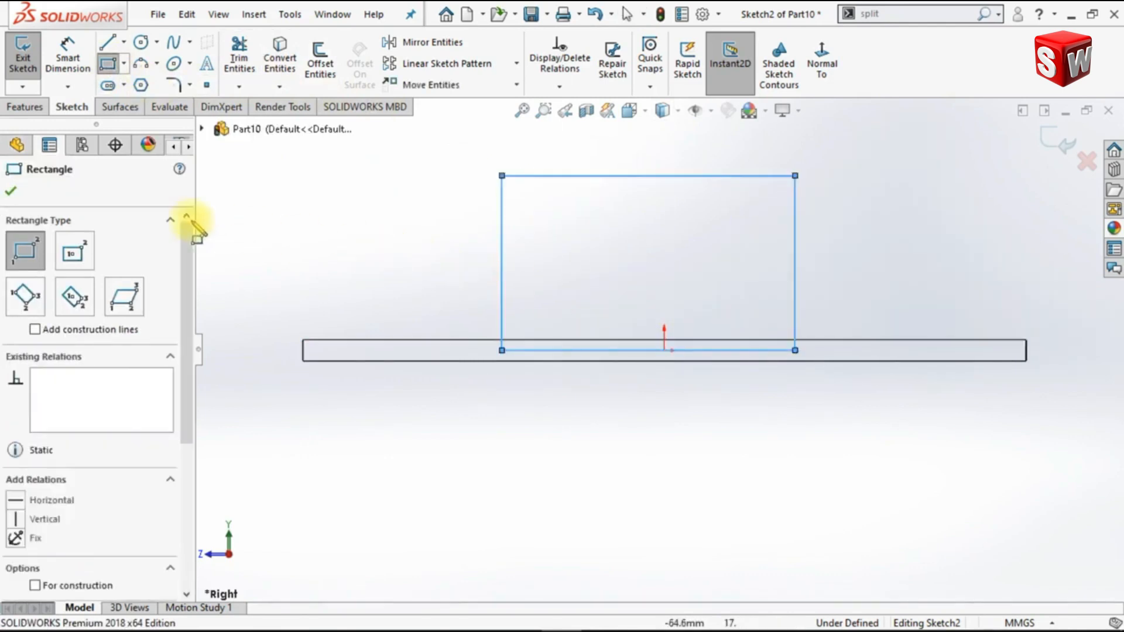
left_click(16, 194)
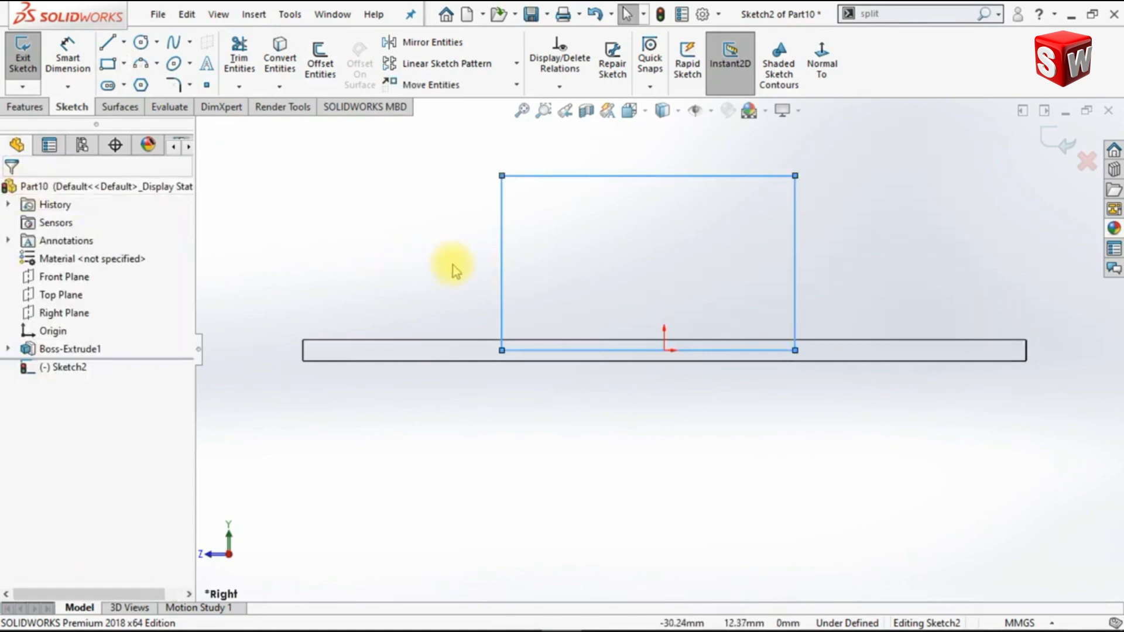
key("Escape")
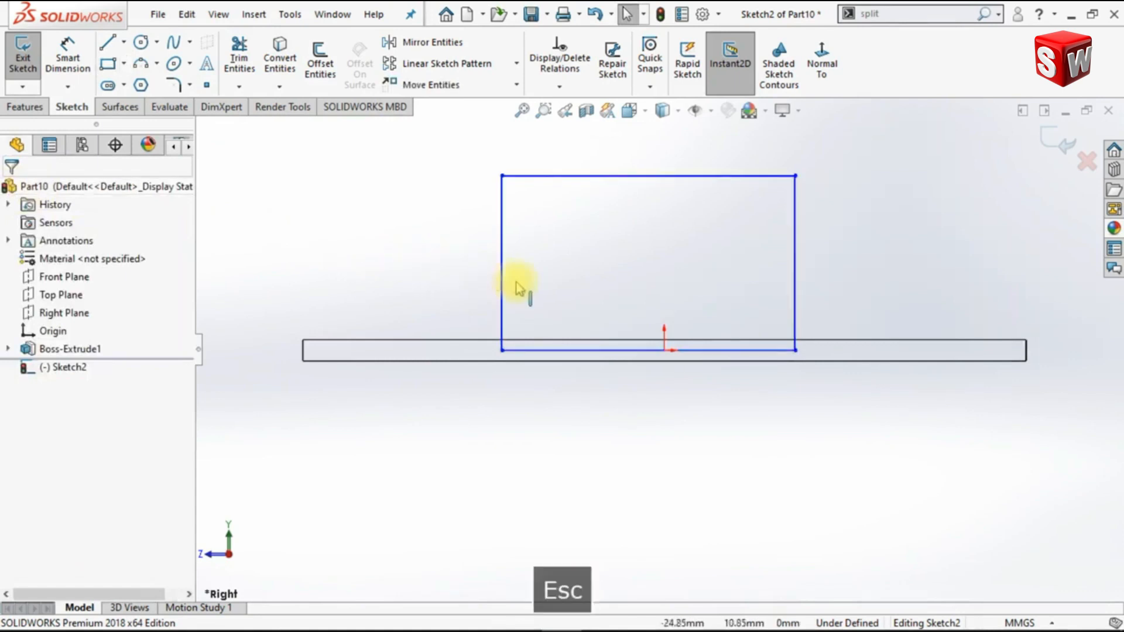
Add a Midpoint relation between the rectangle's bottom edge and the origin
left_click(668, 353)
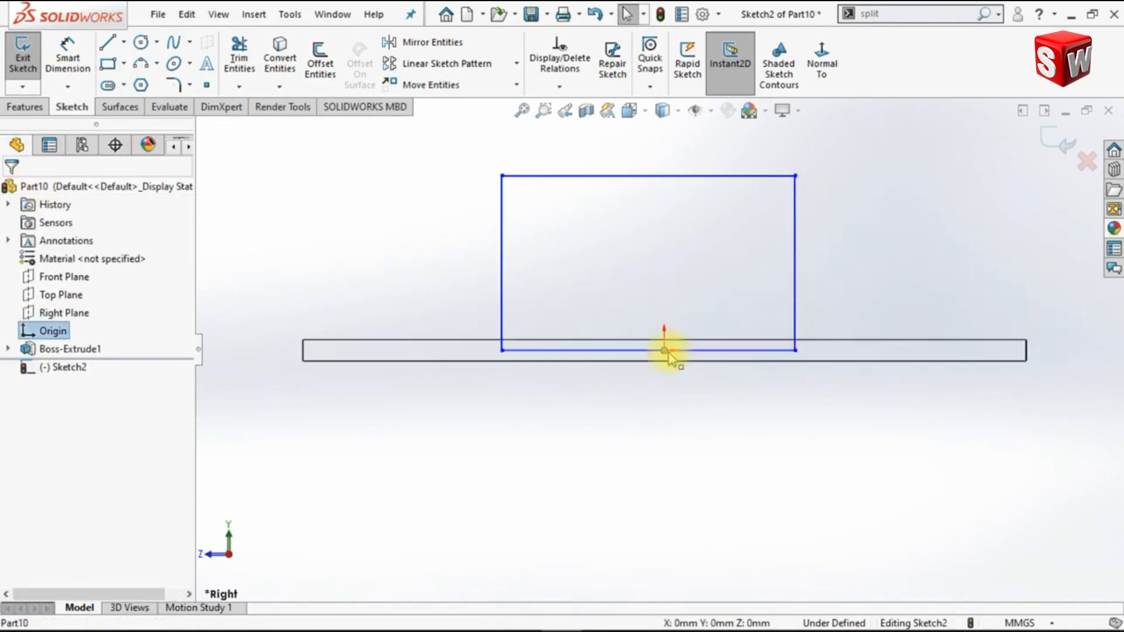
left_click(709, 351, "ctrl")
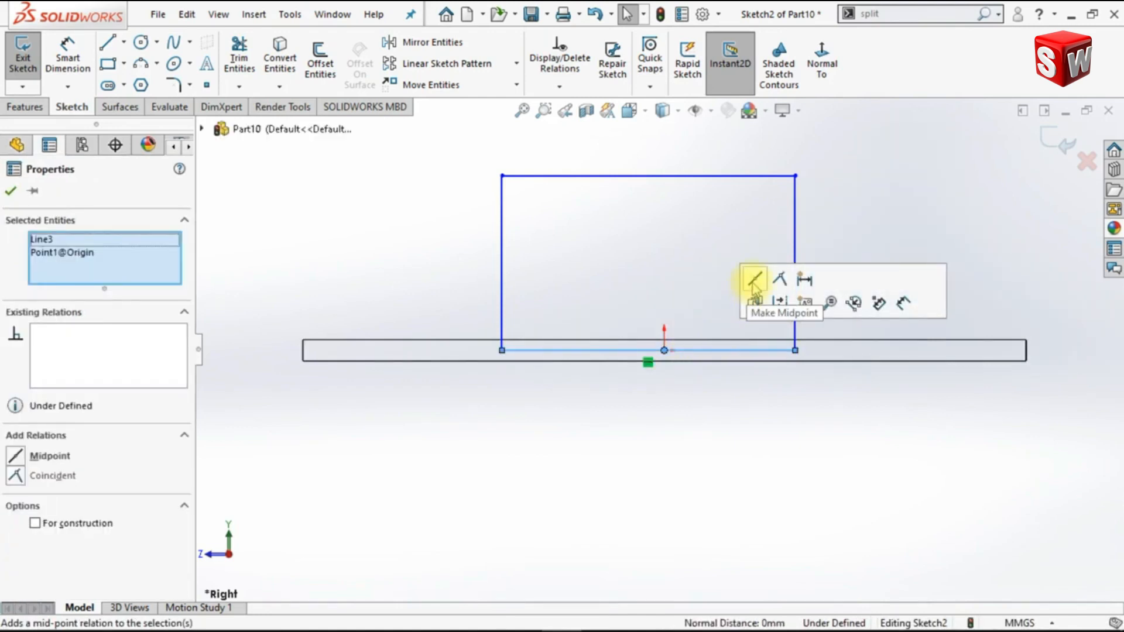
left_click(755, 281)
left_click(702, 276)
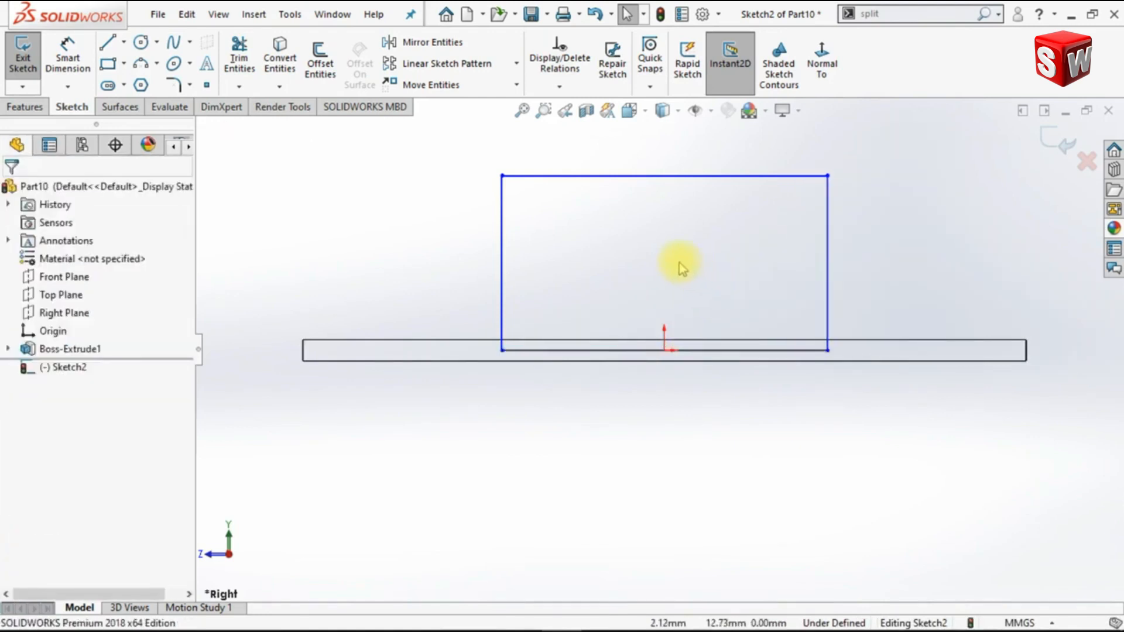
Draw a circle of about 23.2 mm radius centred on the midpoint of the rectangle's top edge and reaching its upper corners
key("z")
scroll(650, 155, "down", 1)
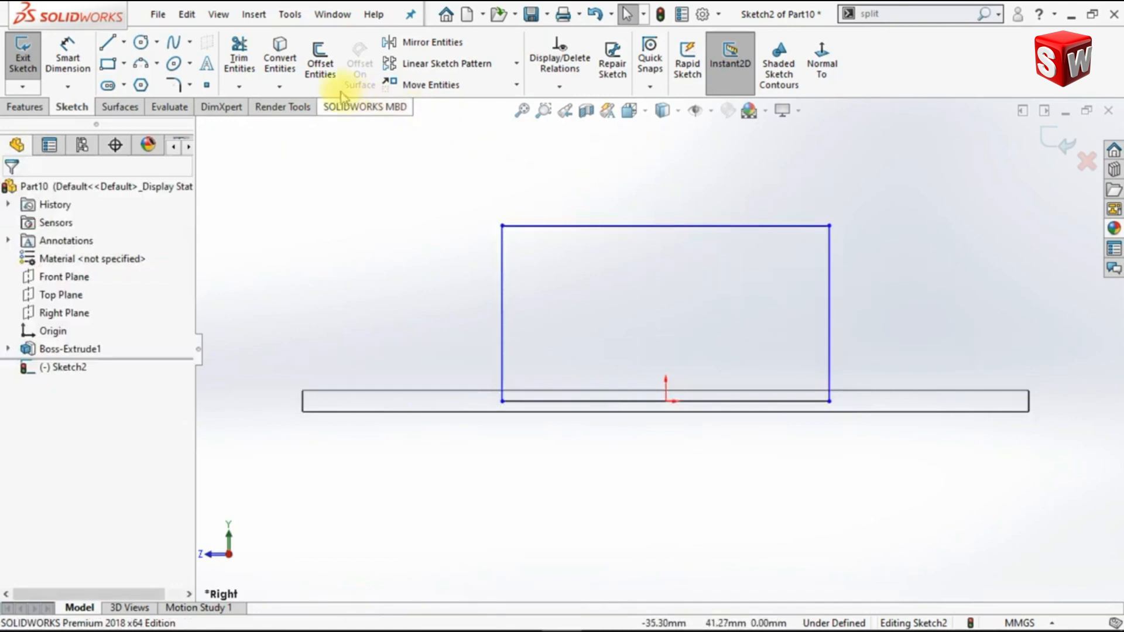
left_click(140, 44)
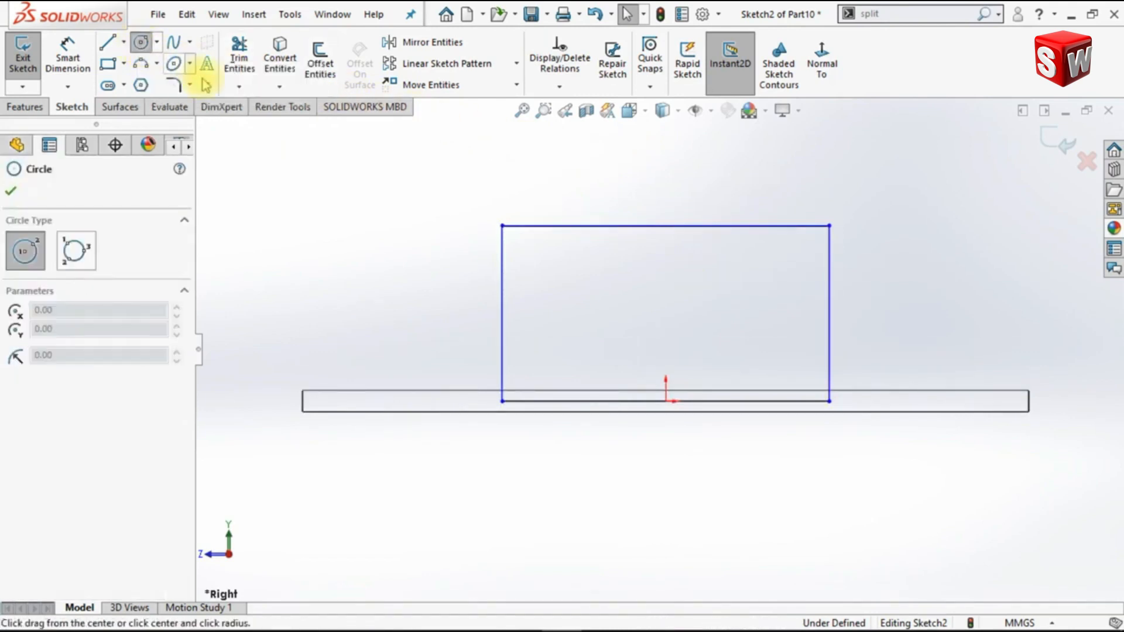
left_click(666, 226)
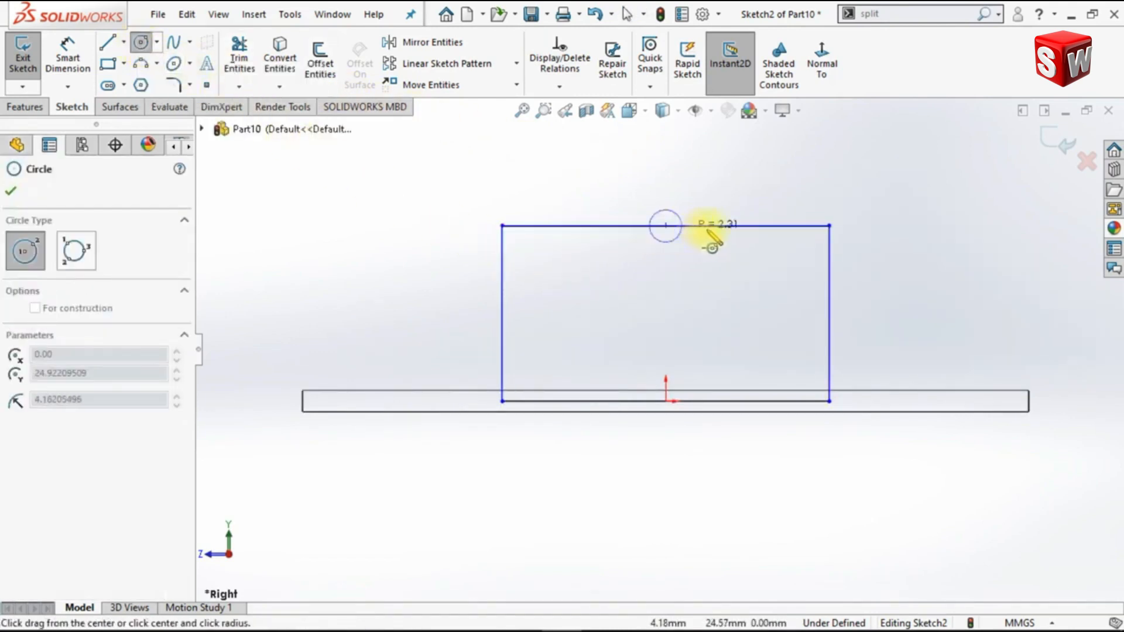
left_click(829, 225)
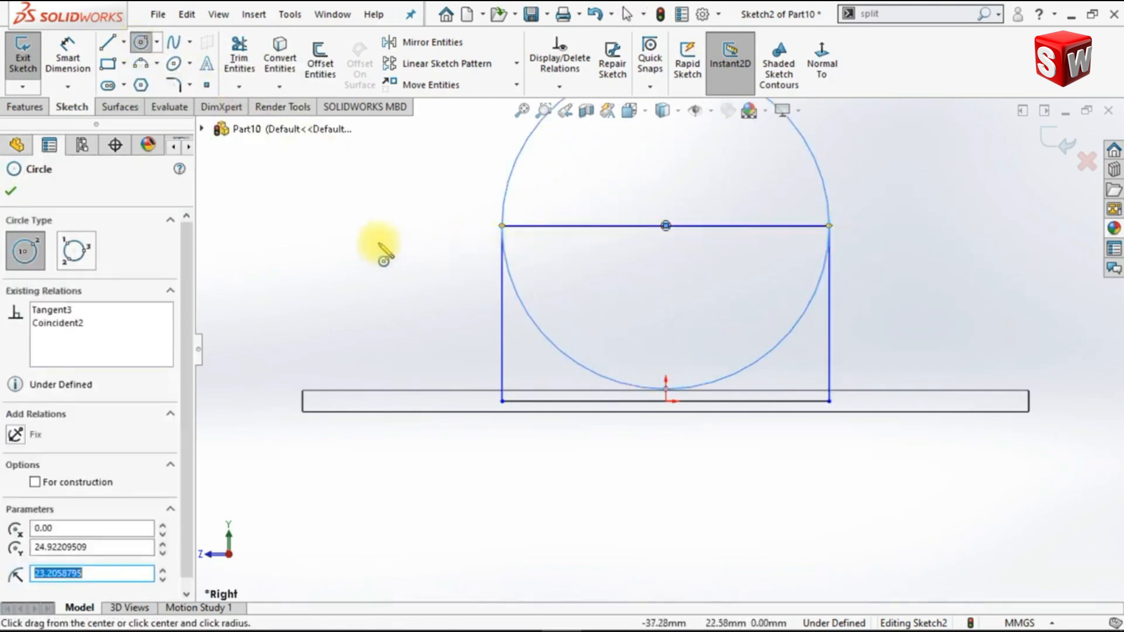
left_click(11, 192)
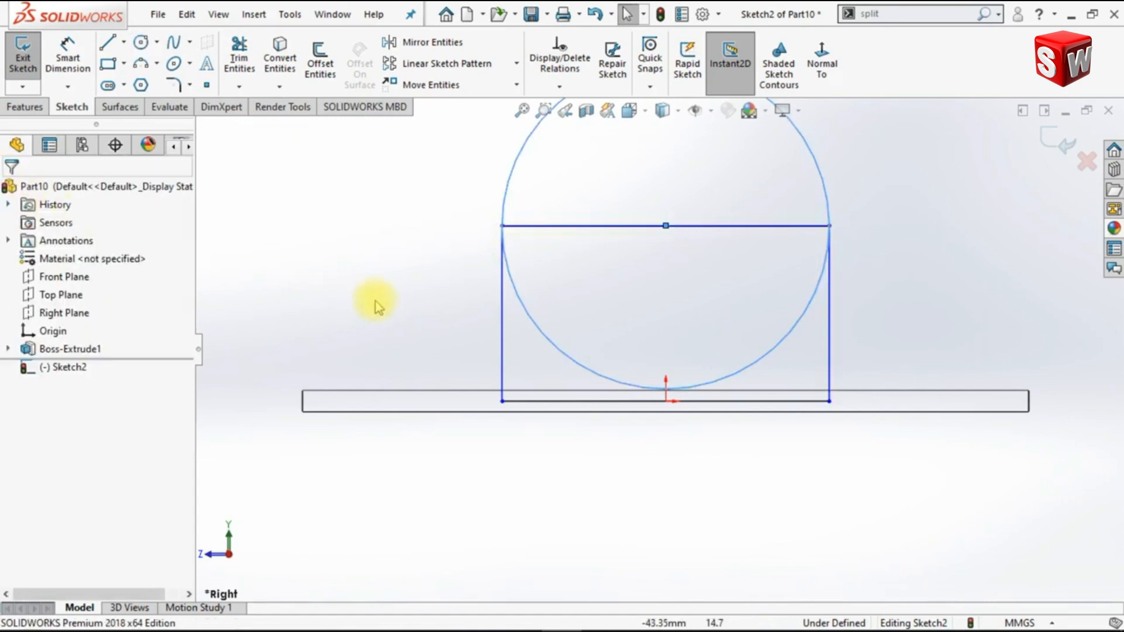
key("Escape")
Add a Tangent relation between the circle and the rectangle's bottom edge
scroll(693, 368, "down", 2)
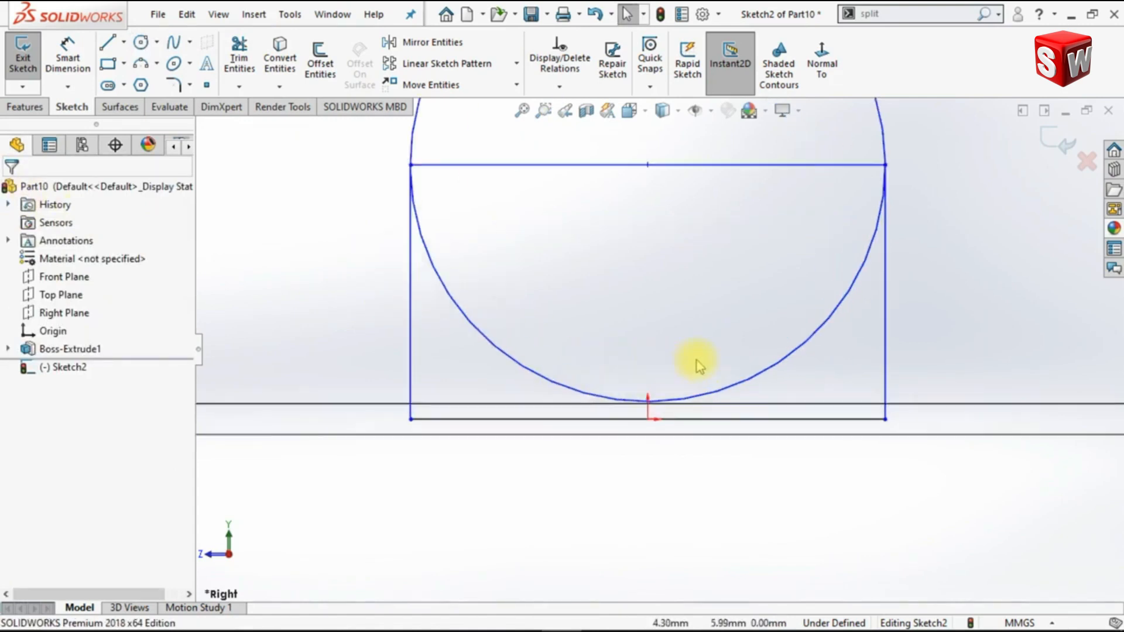
left_click(731, 383, "ctrl")
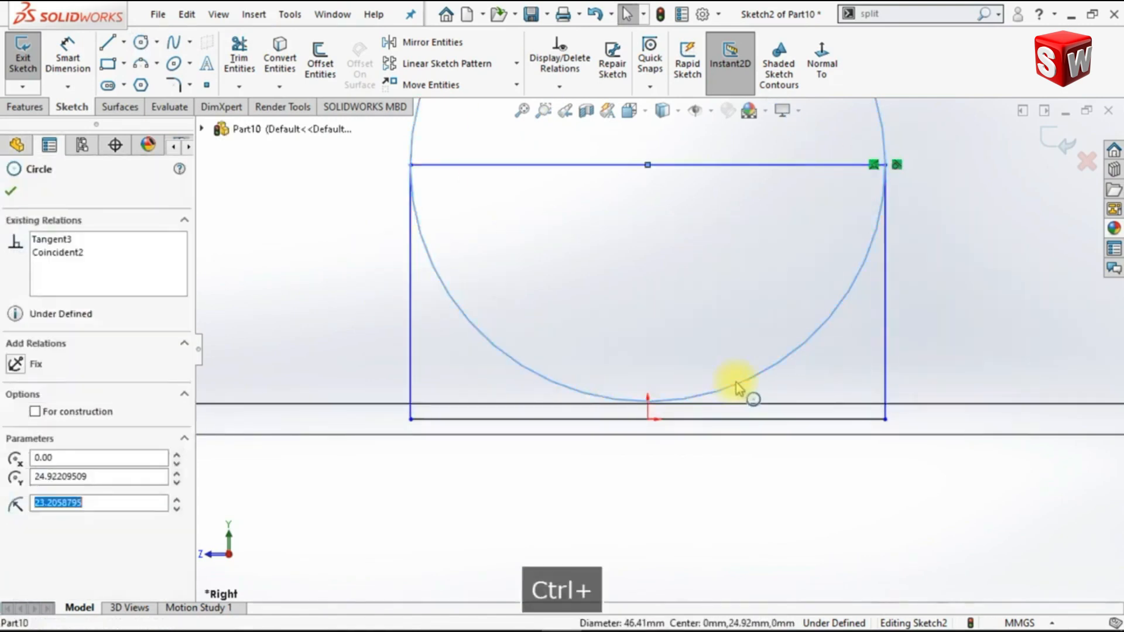
left_click(774, 419, "ctrl")
left_click(819, 348)
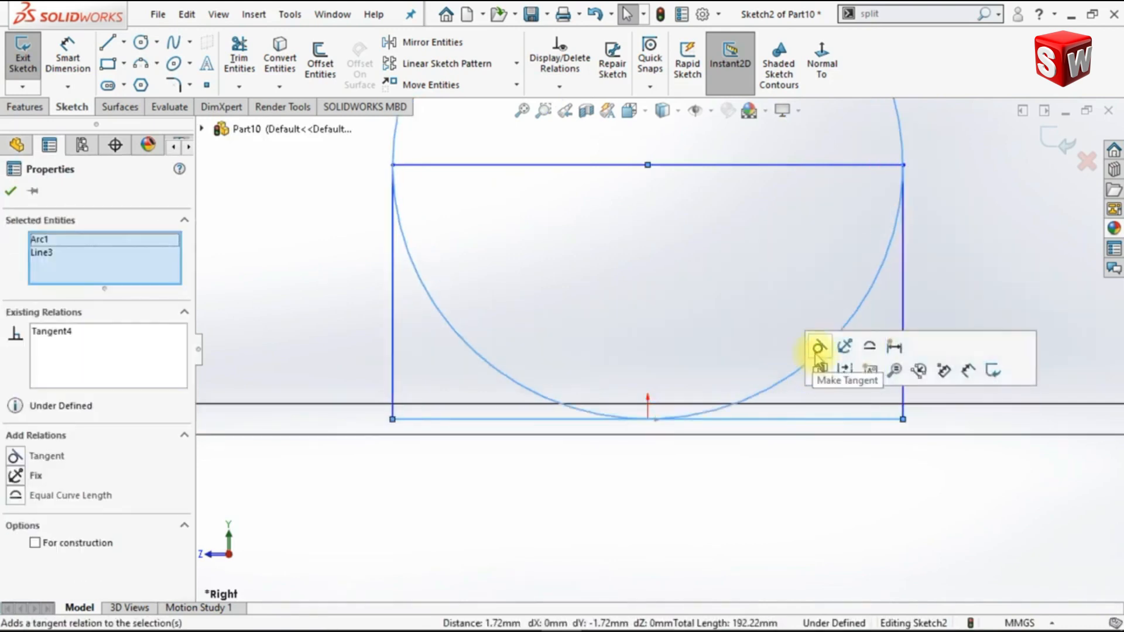
left_click(725, 325)
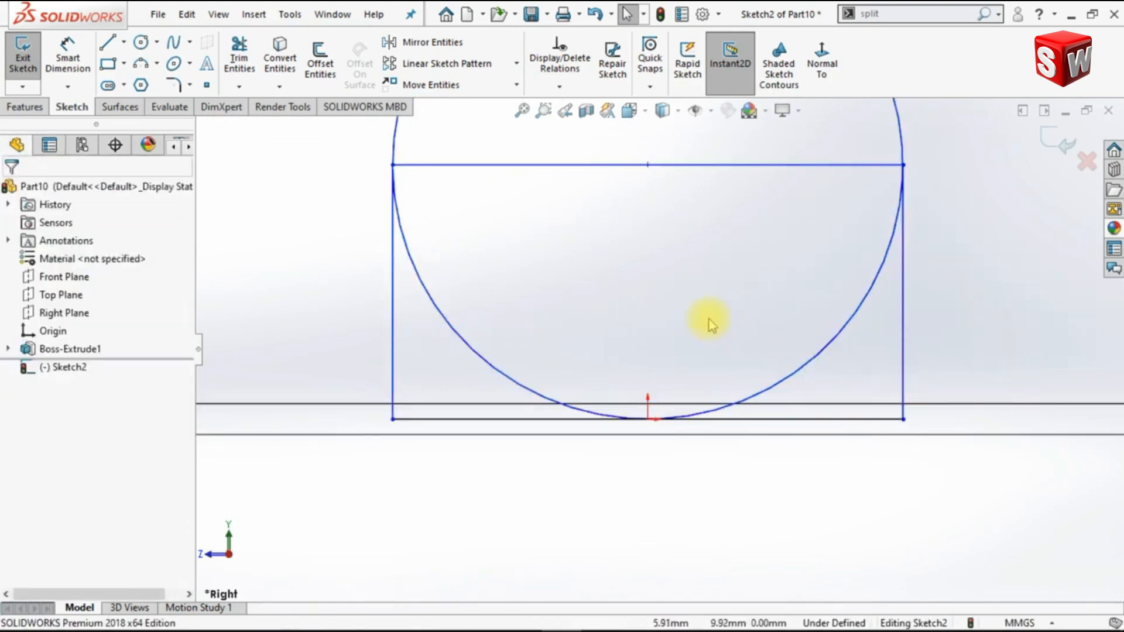
Trim away the circle's lower half inside the rectangle with Power trim, keeping the upper semicircle
scroll(710, 325, "up", 2)
left_click(239, 59)
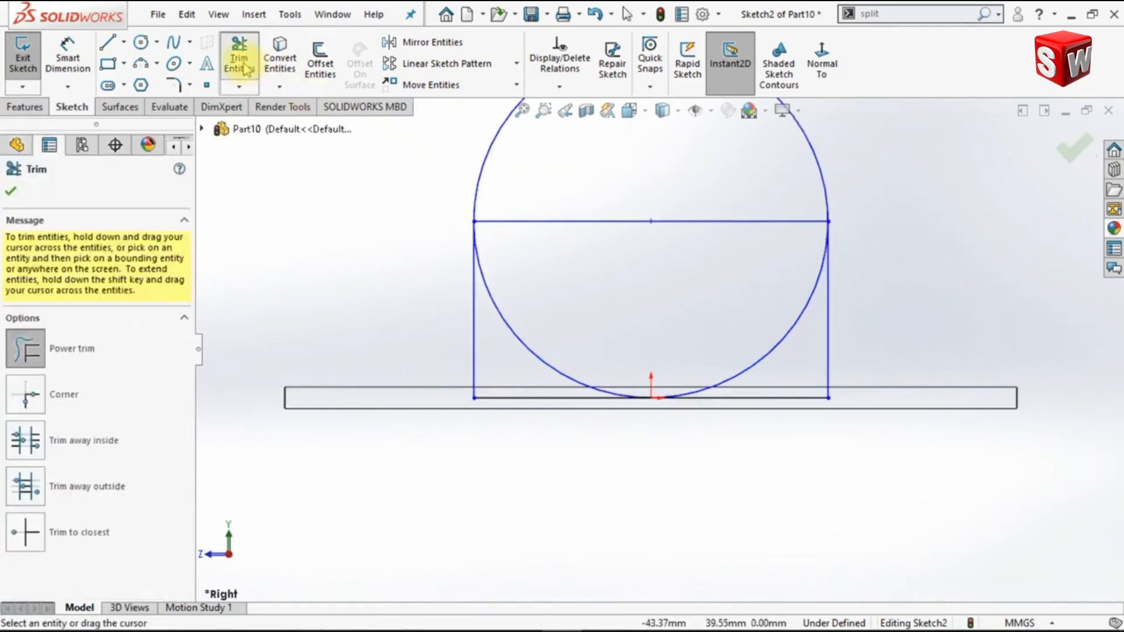
left_click_drag(499, 357, 563, 343)
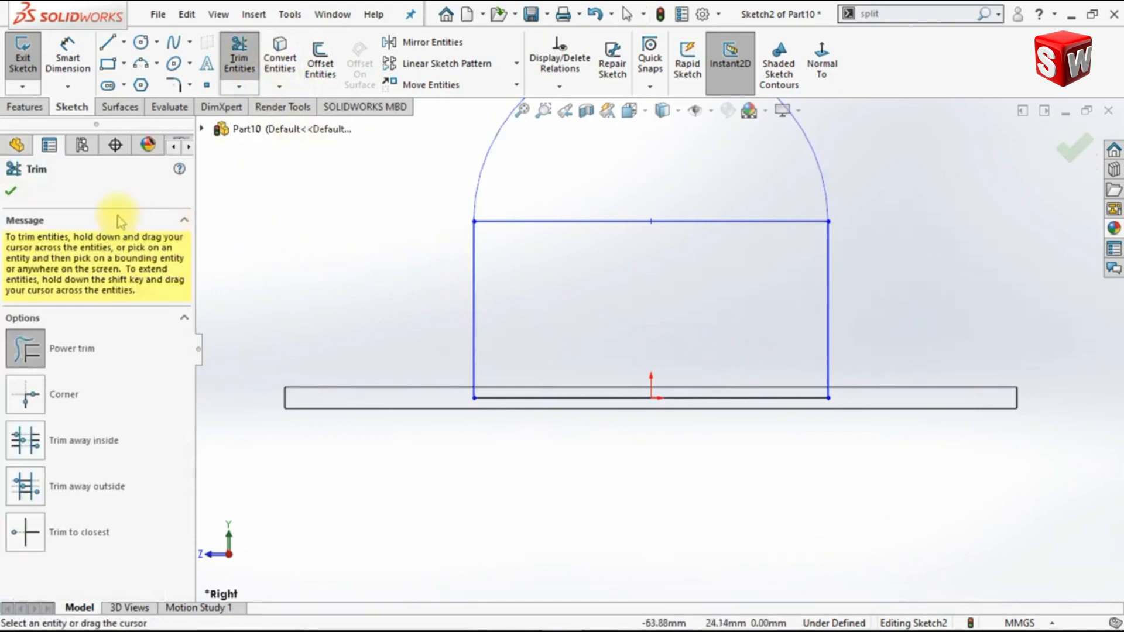
left_click(11, 191)
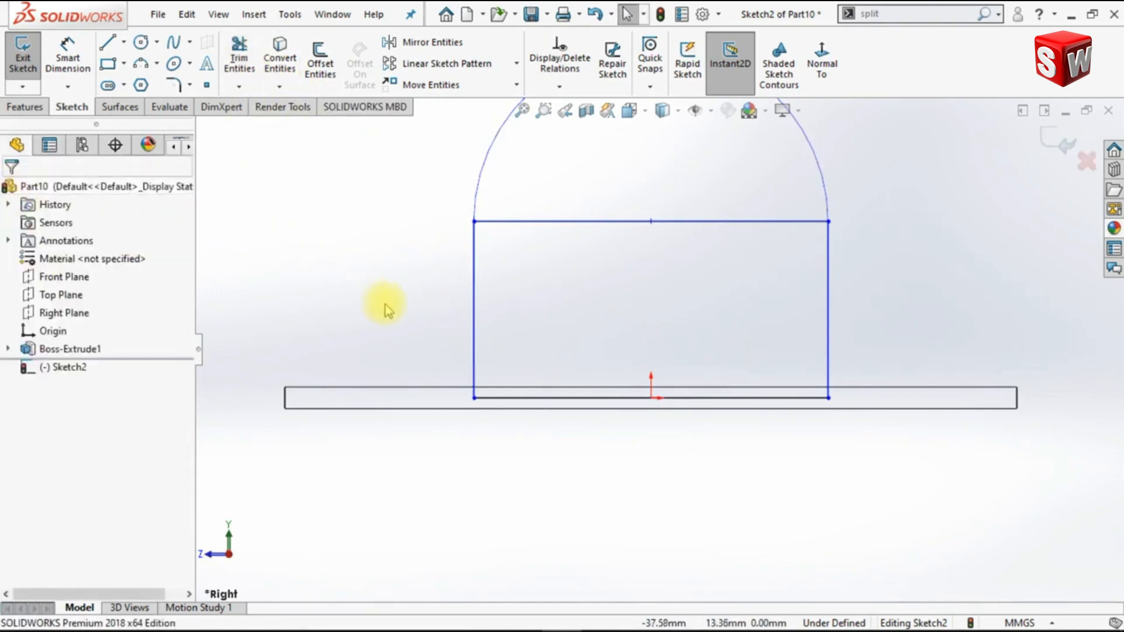
Draw a vertical line about 5.2 mm long downward from each of the rectangle's two lower corners, ending at the same height
scroll(385, 304, "up", 3)
scroll(654, 215, "down", 3)
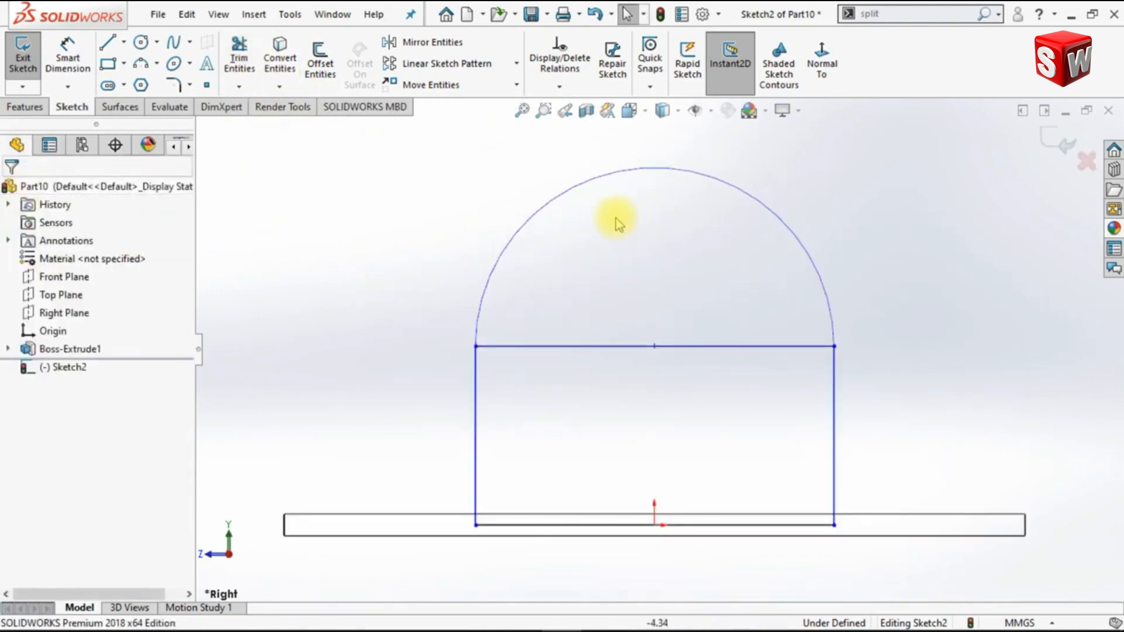
left_click(106, 50)
left_click(476, 525)
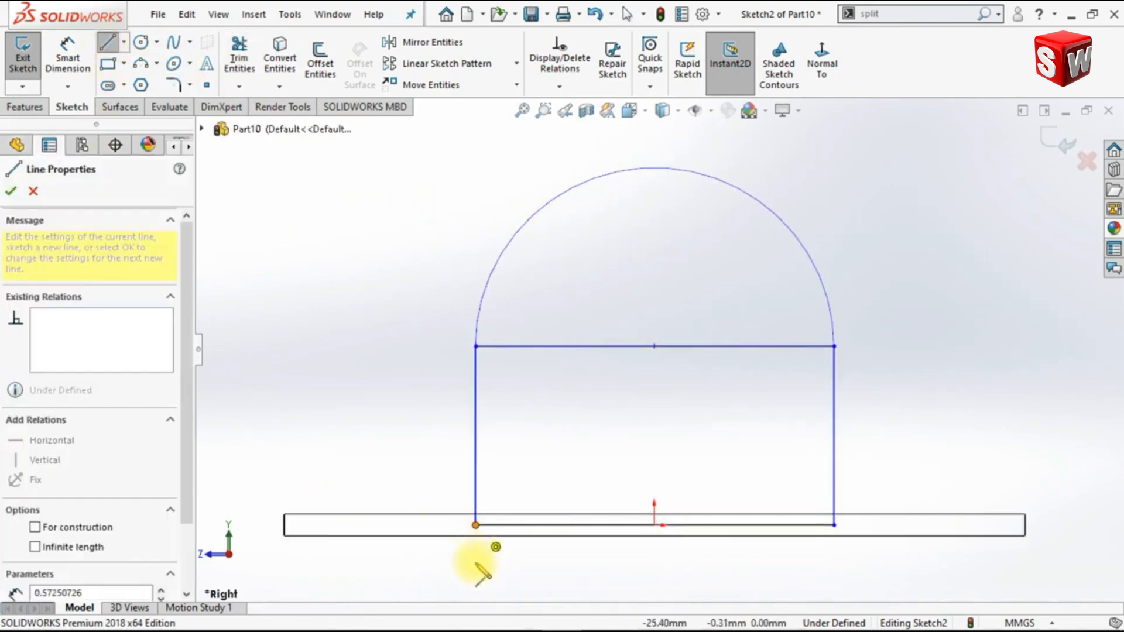
left_click(476, 563)
key("Escape")
key("Escape")
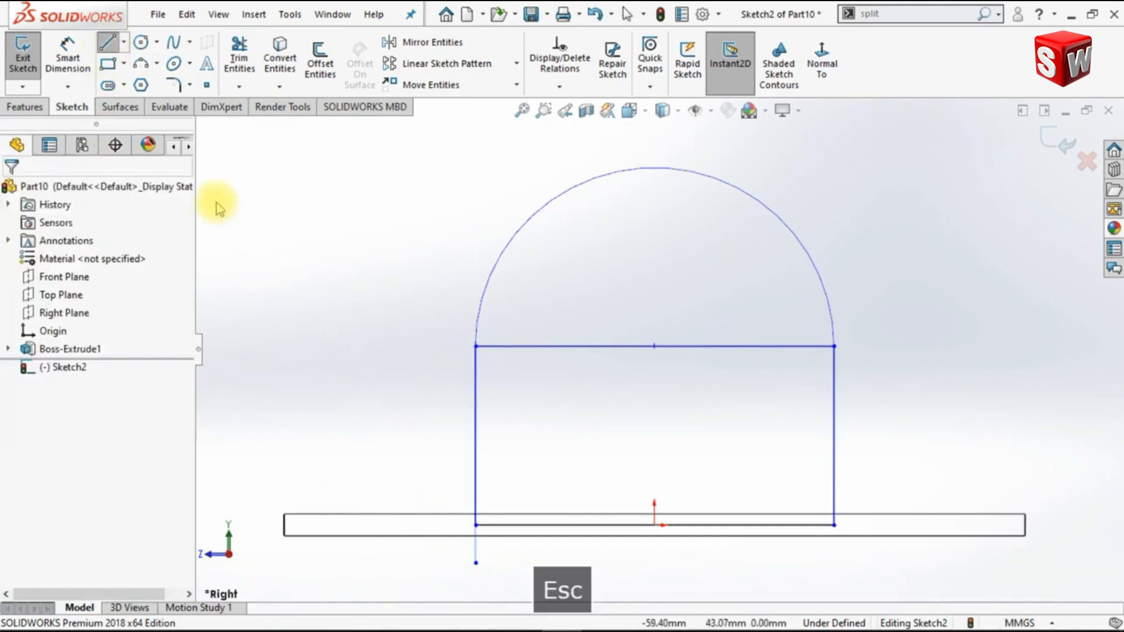
left_click(107, 44)
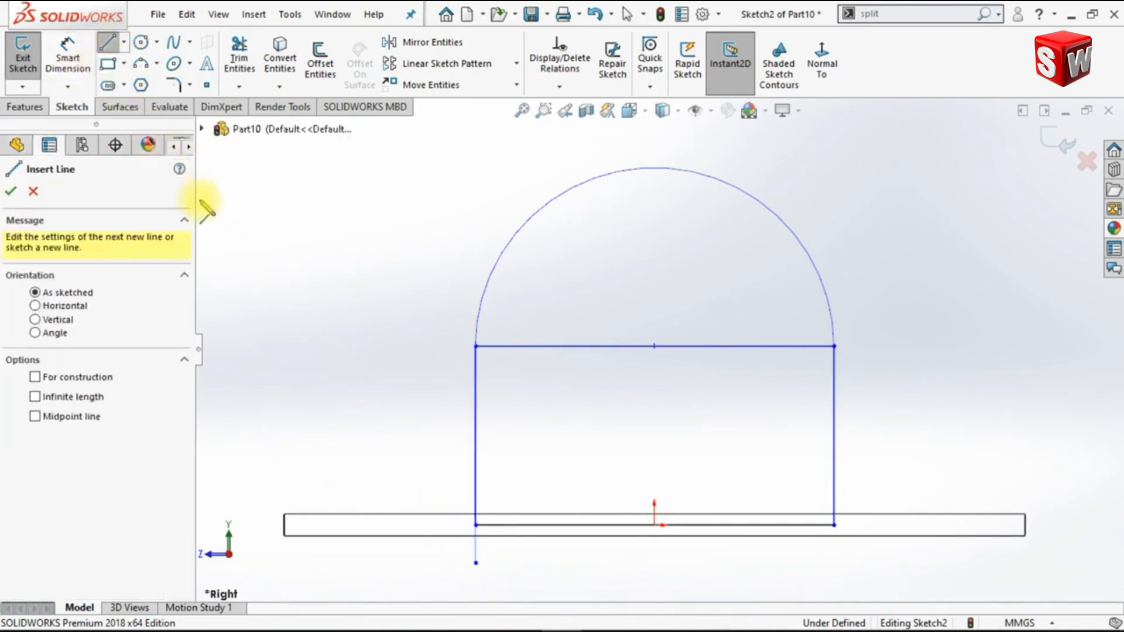
left_click(834, 526)
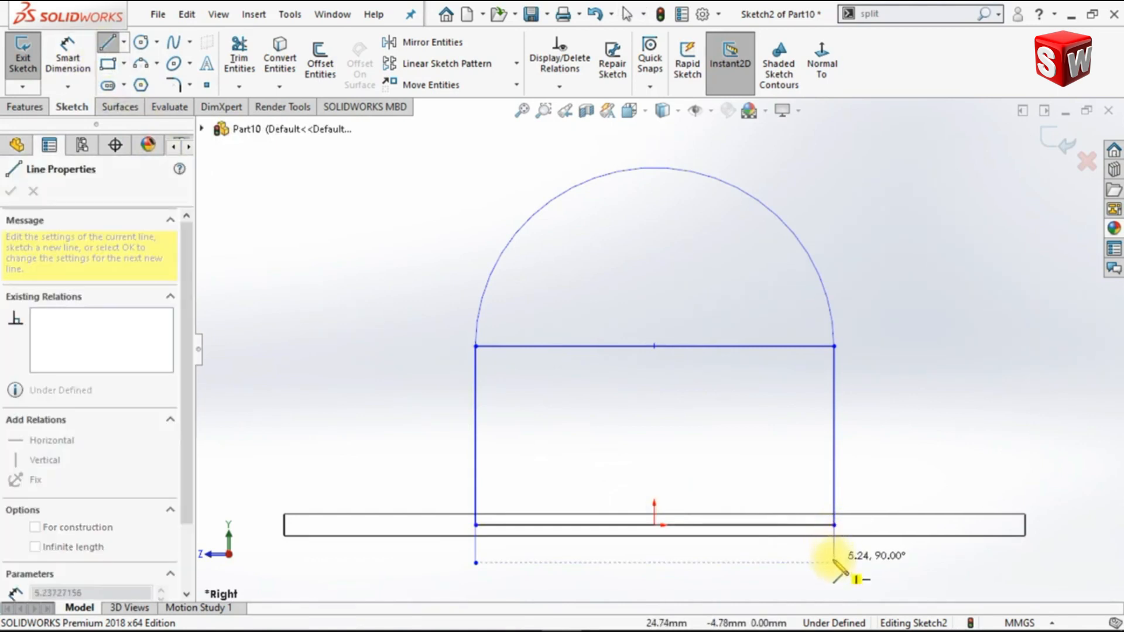
left_click(835, 564)
key("Escape")
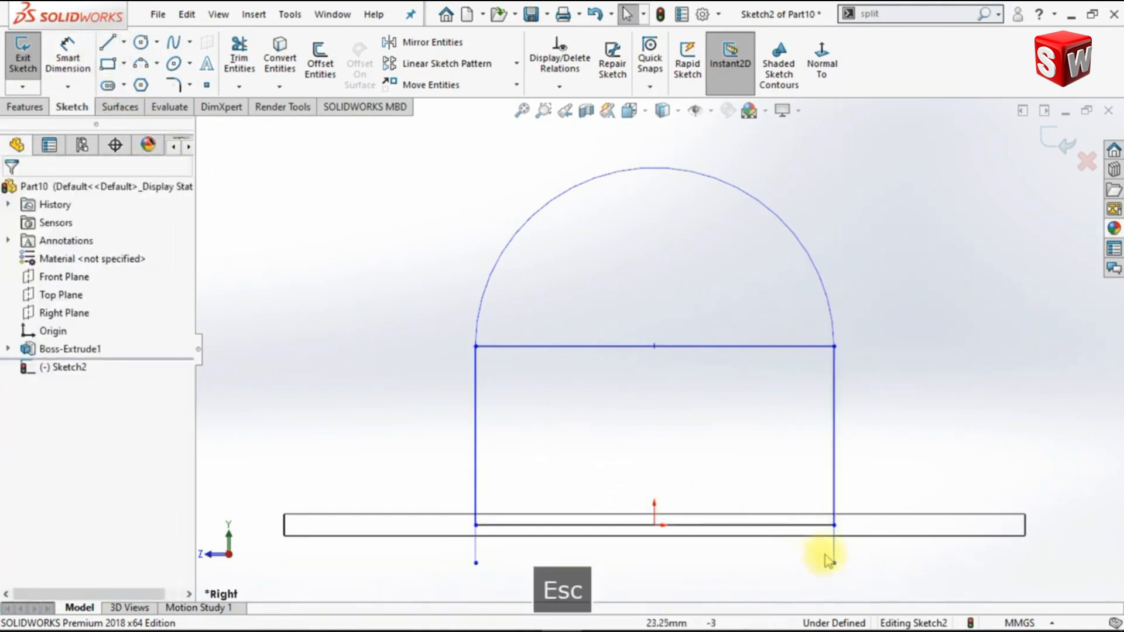
Add an Equal relation between the two short vertical lines below the rectangle
left_click(834, 553, "ctrl")
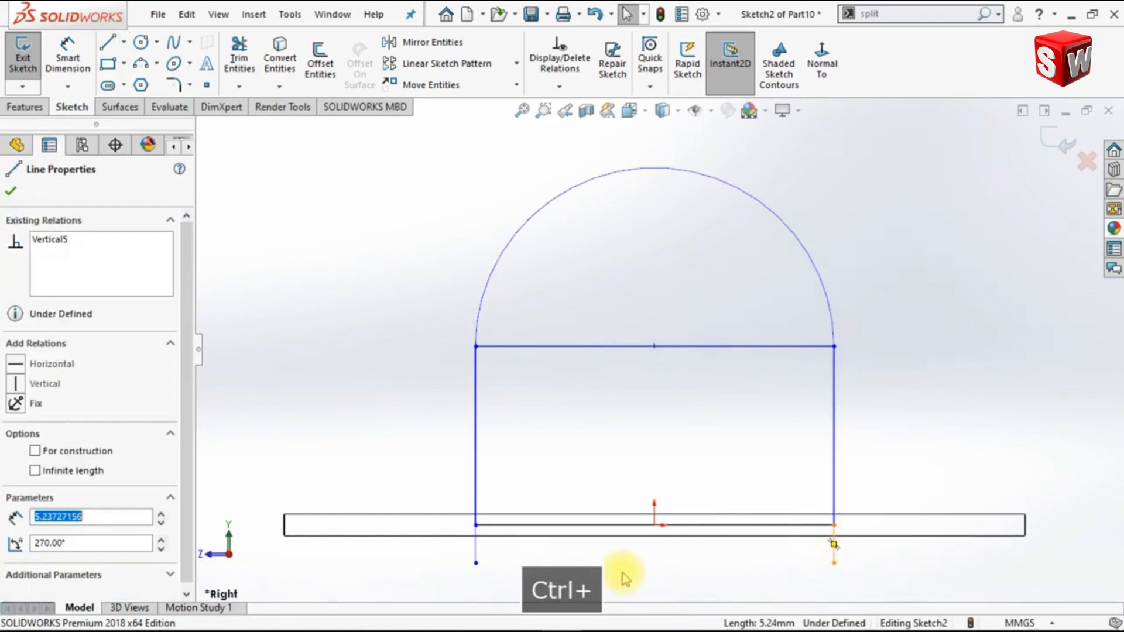
left_click(476, 554, "ctrl")
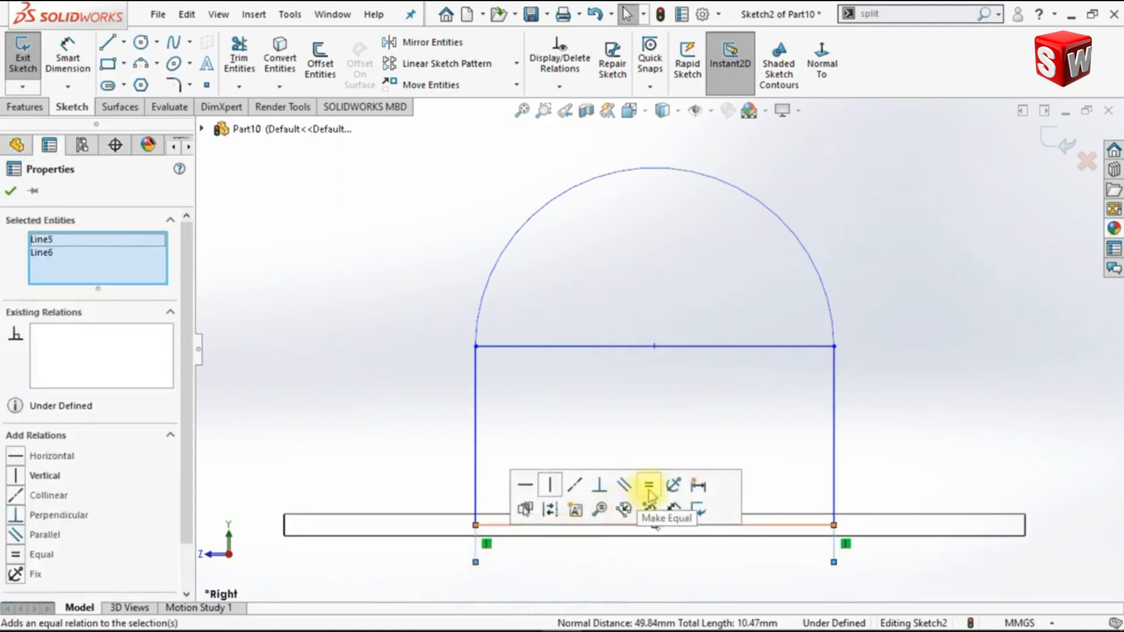
left_click(618, 569)
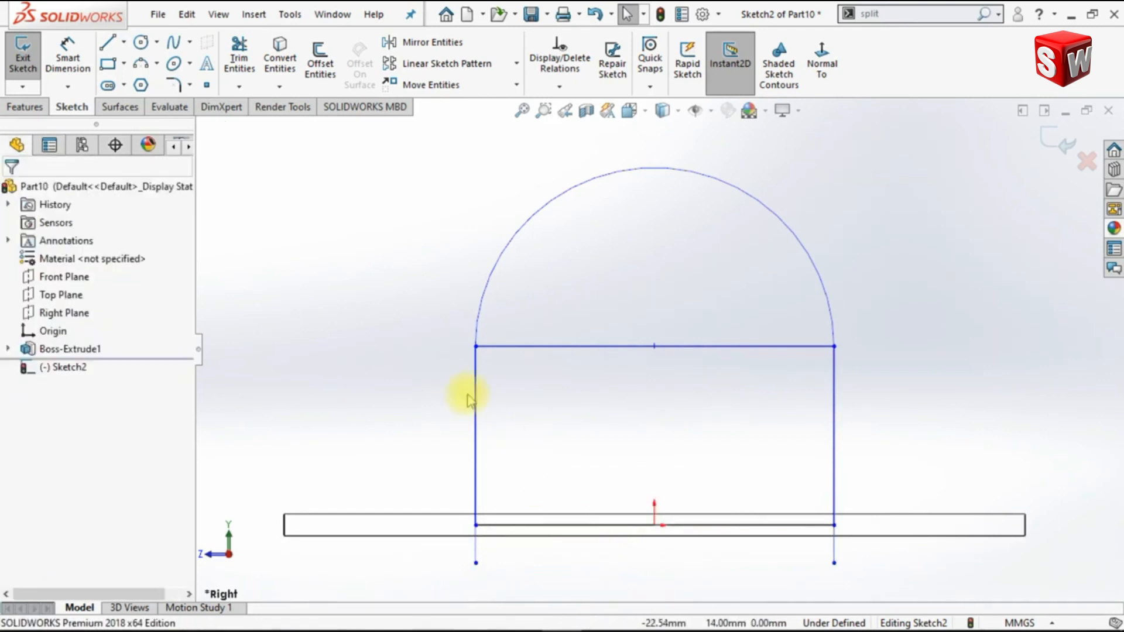
Dimension the short vertical line below the rectangle's lower corner on the +Z side to 5 mm
left_click(75, 70)
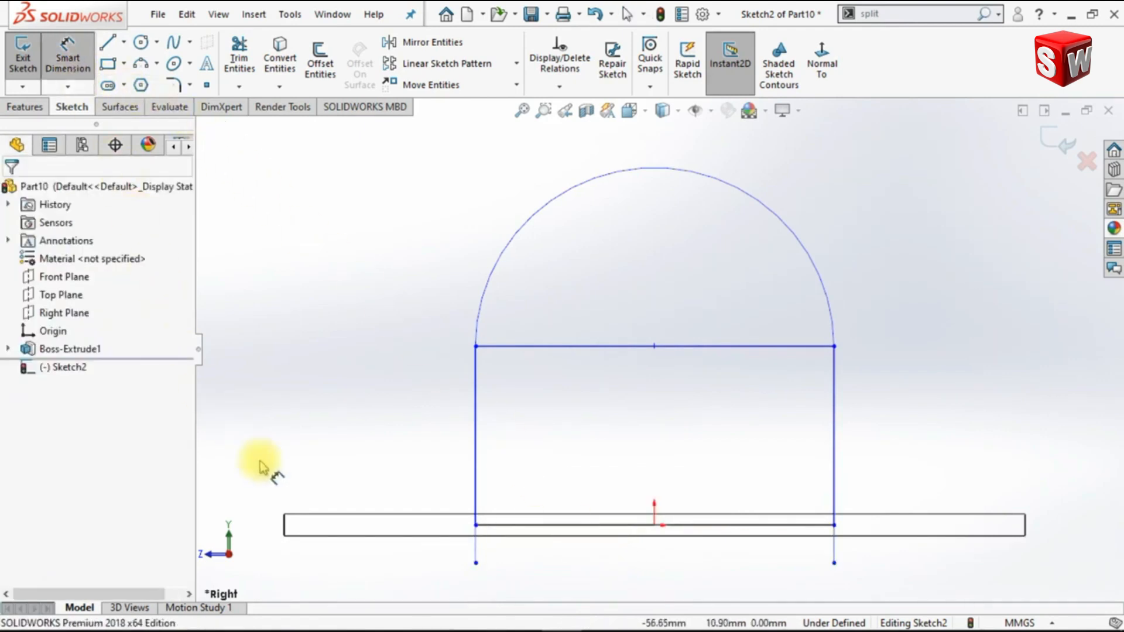
left_click(475, 553)
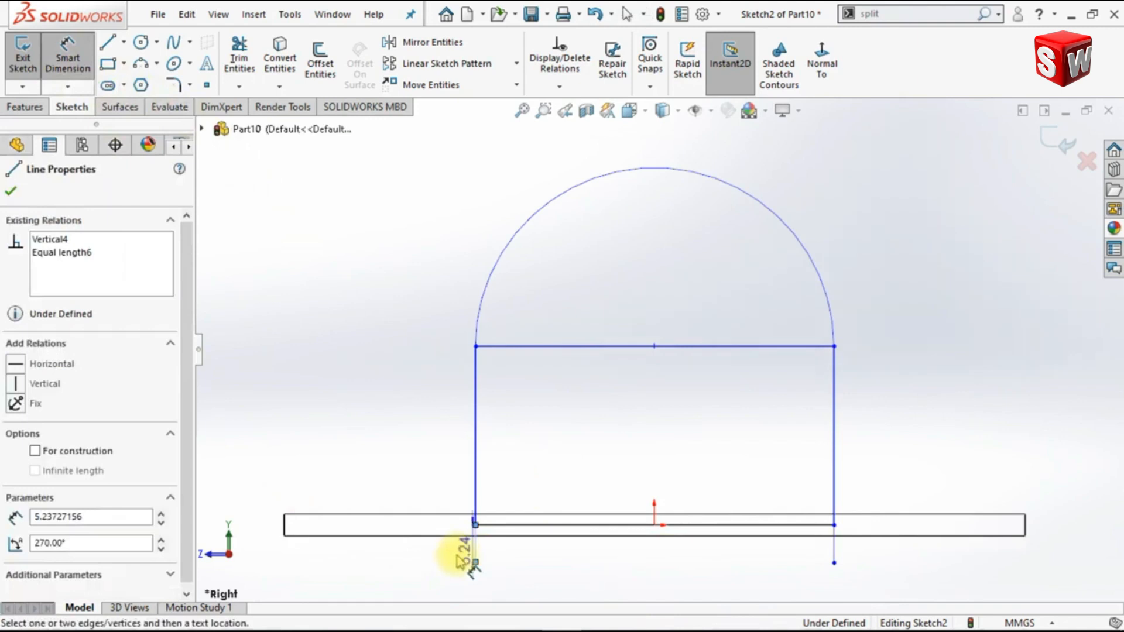
left_click(459, 563)
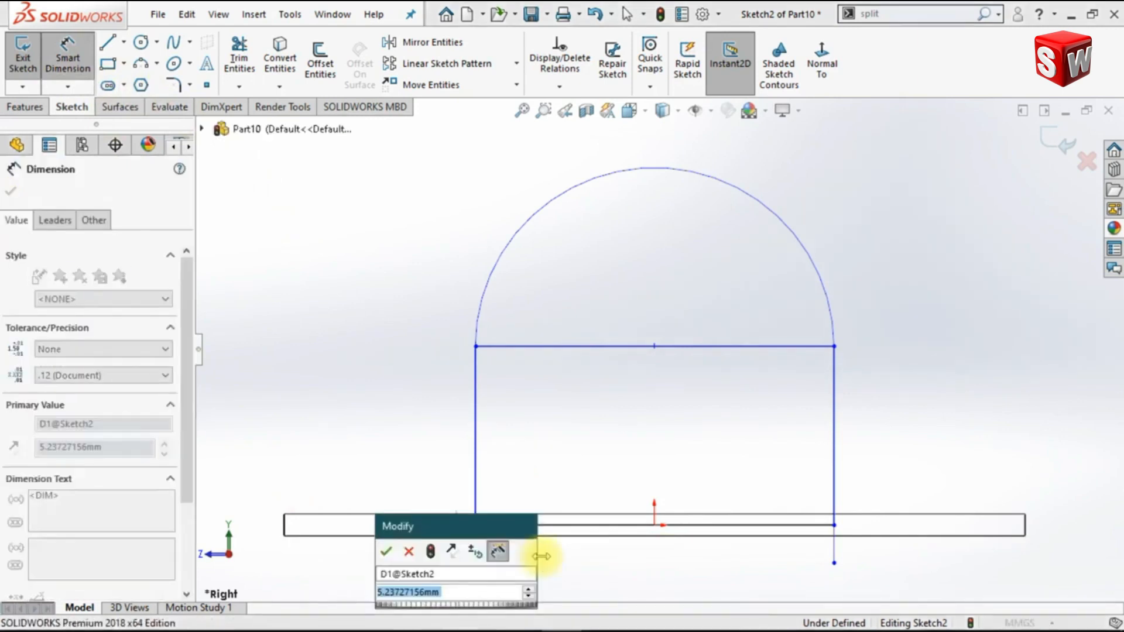
type("5")
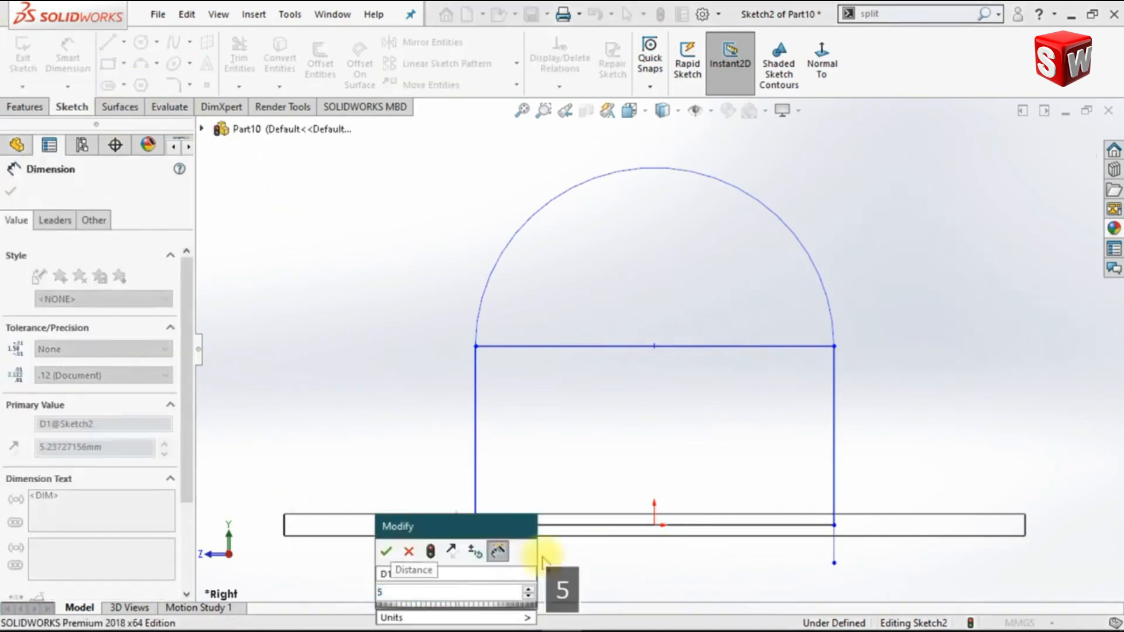
key("Return")
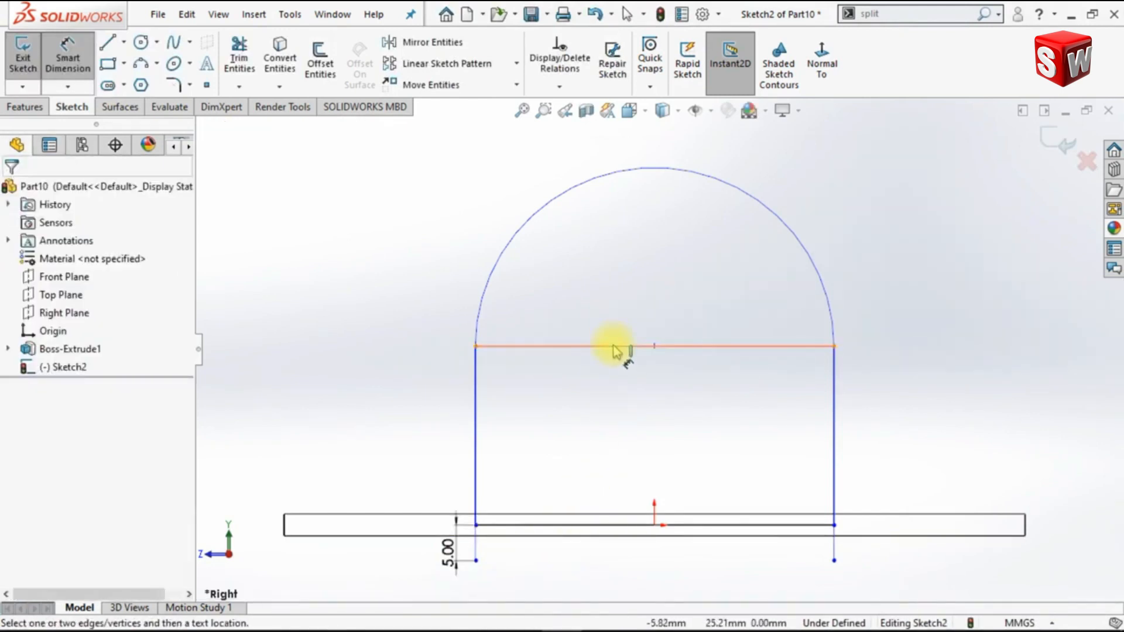
Dimension the rectangle's top edge to 100 mm and place the dimension text just above the arc
left_click(613, 346)
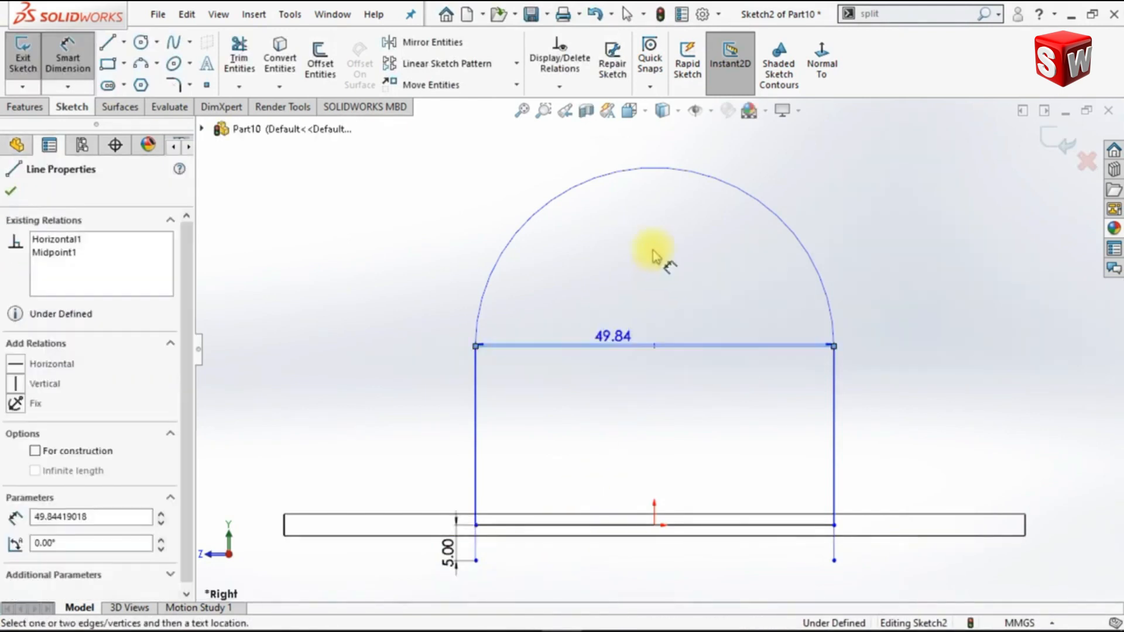
left_click(639, 156)
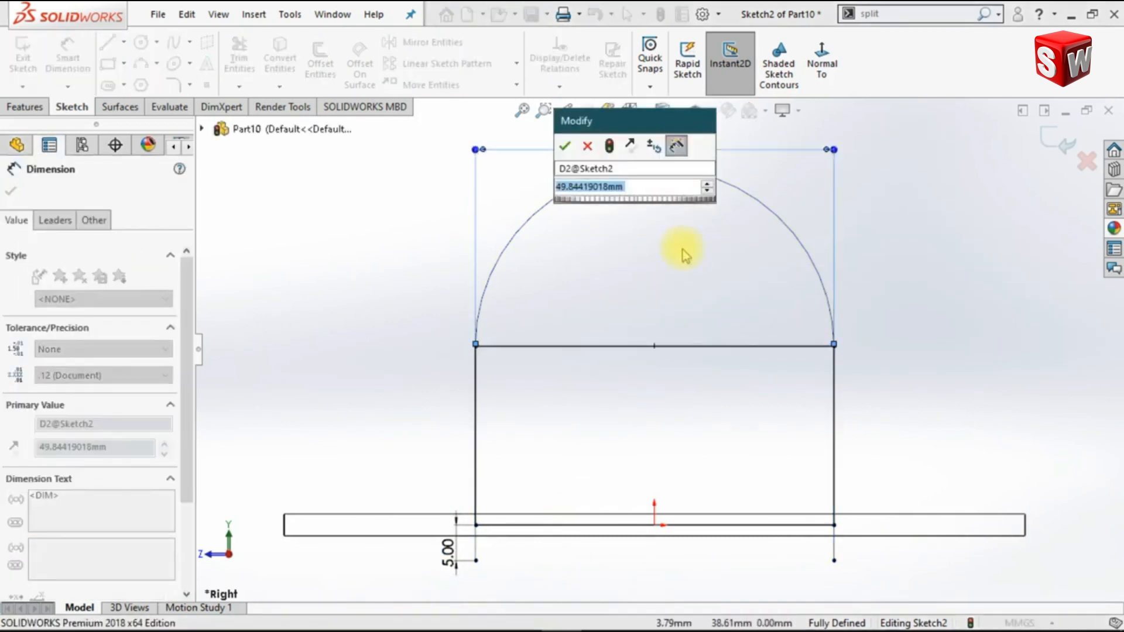
type("100")
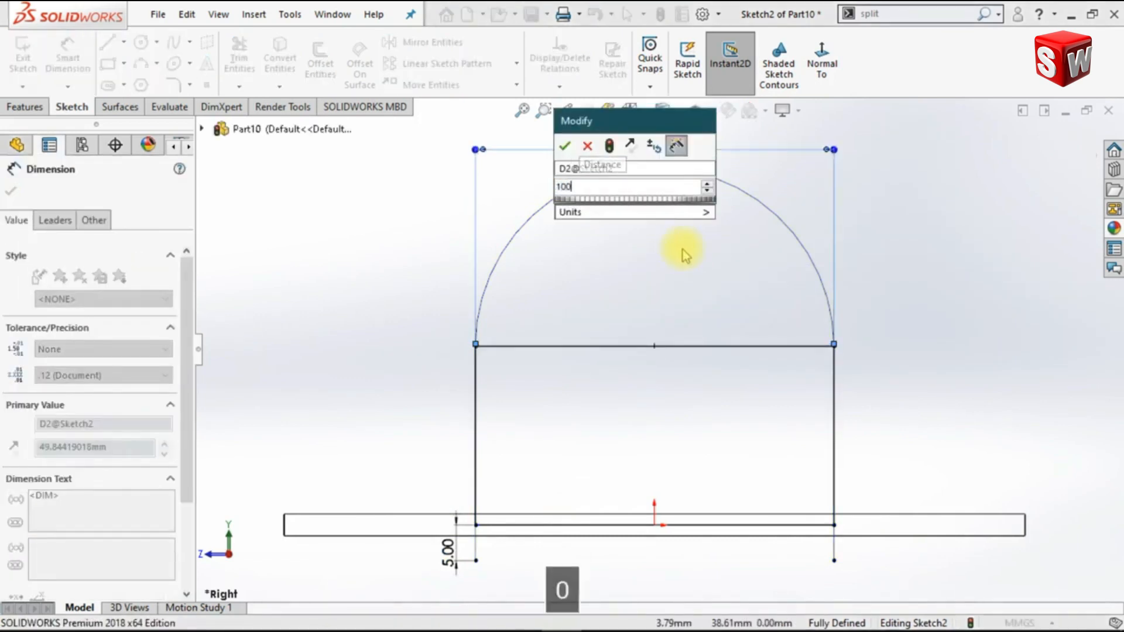
key("Return")
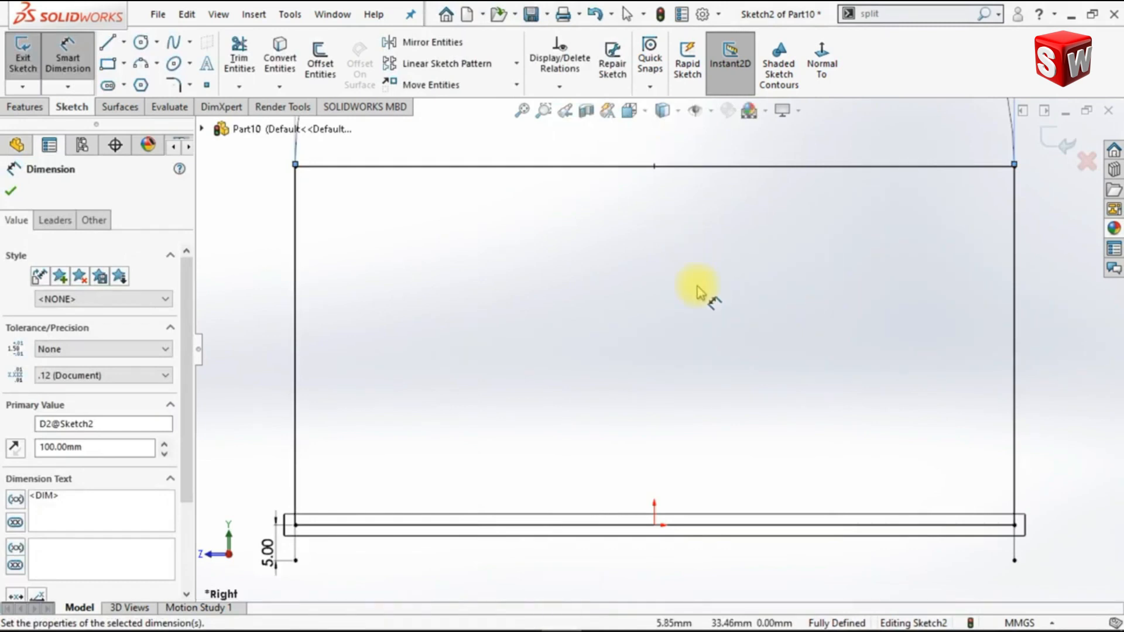
left_click(523, 111)
left_click(658, 397)
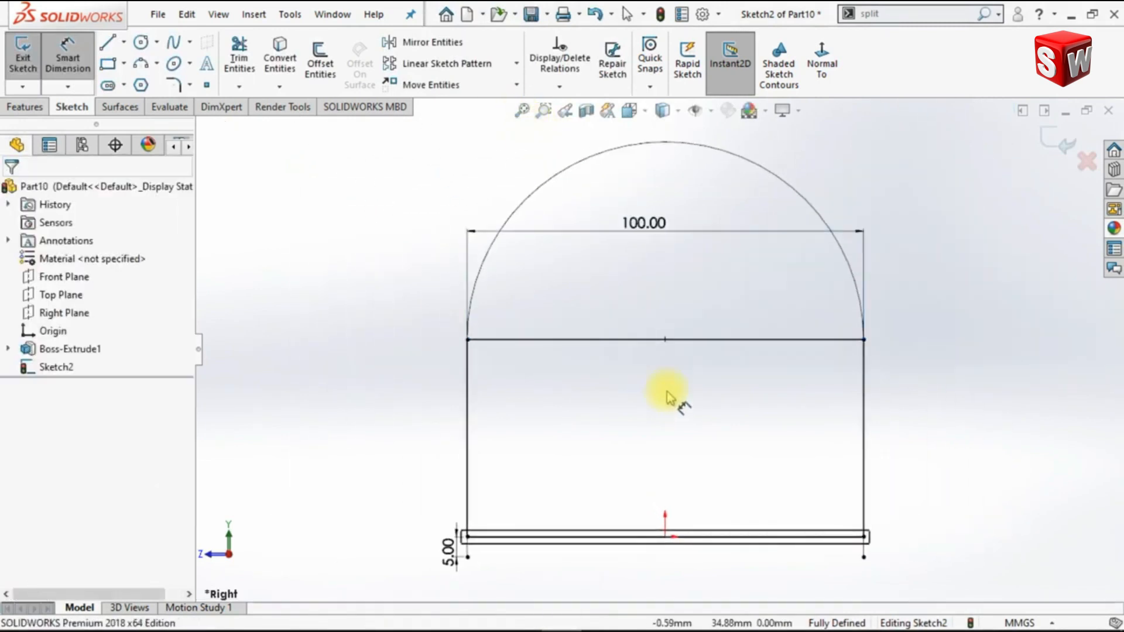
left_click_drag(654, 225, 703, 127)
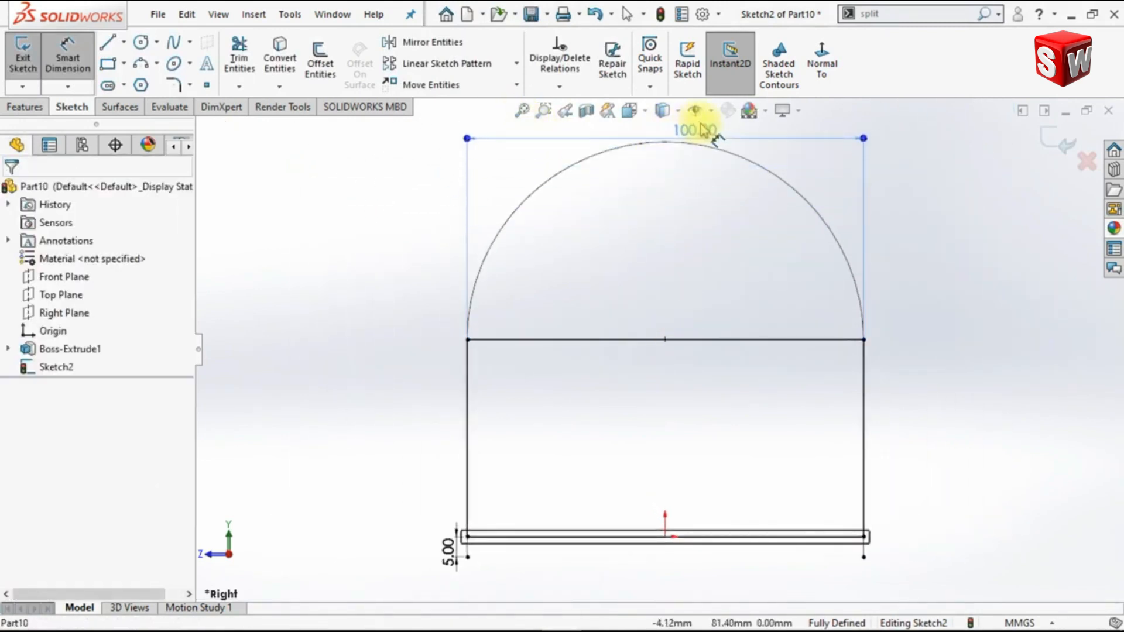
Convert the rectangle's top and bottom horizontal lines to construction geometry
key("Escape")
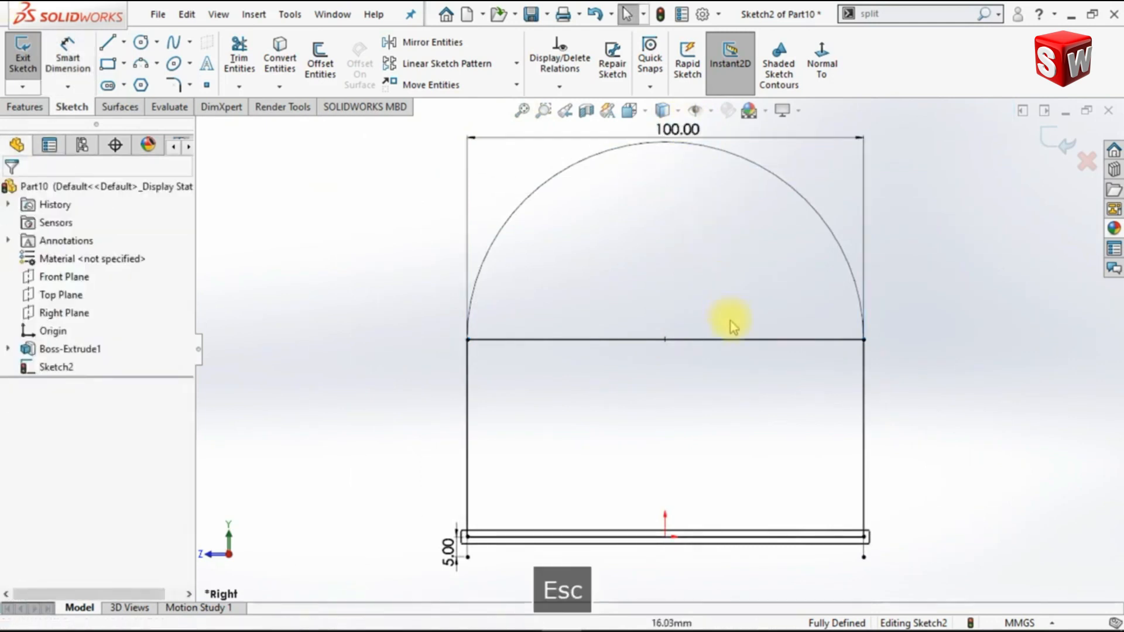
left_click(742, 341, "ctrl")
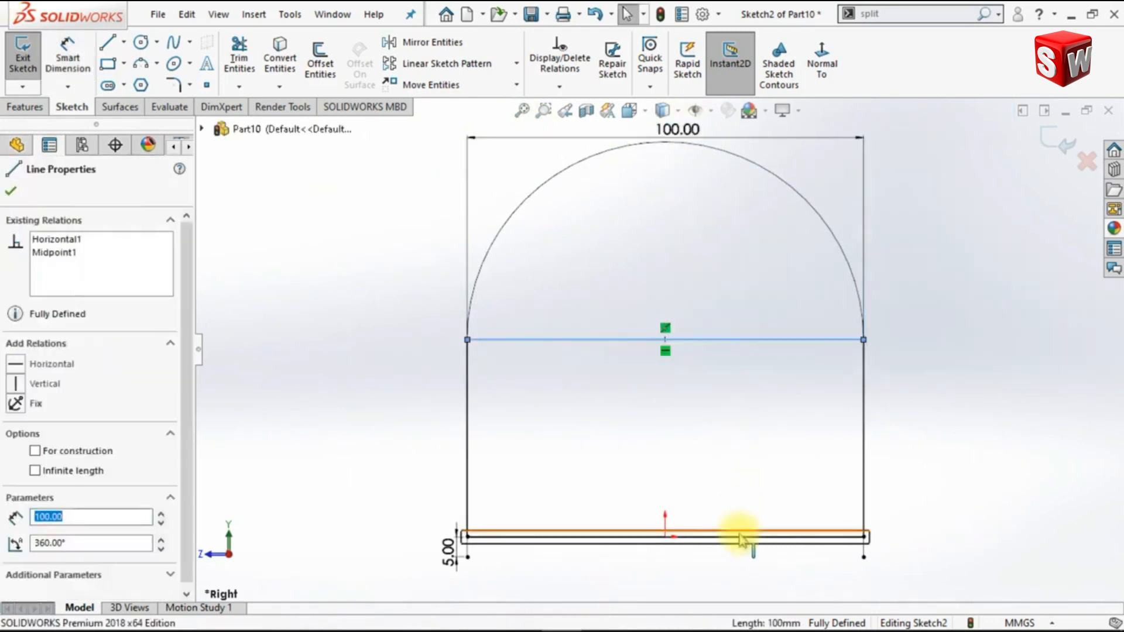
left_click(739, 538, "ctrl")
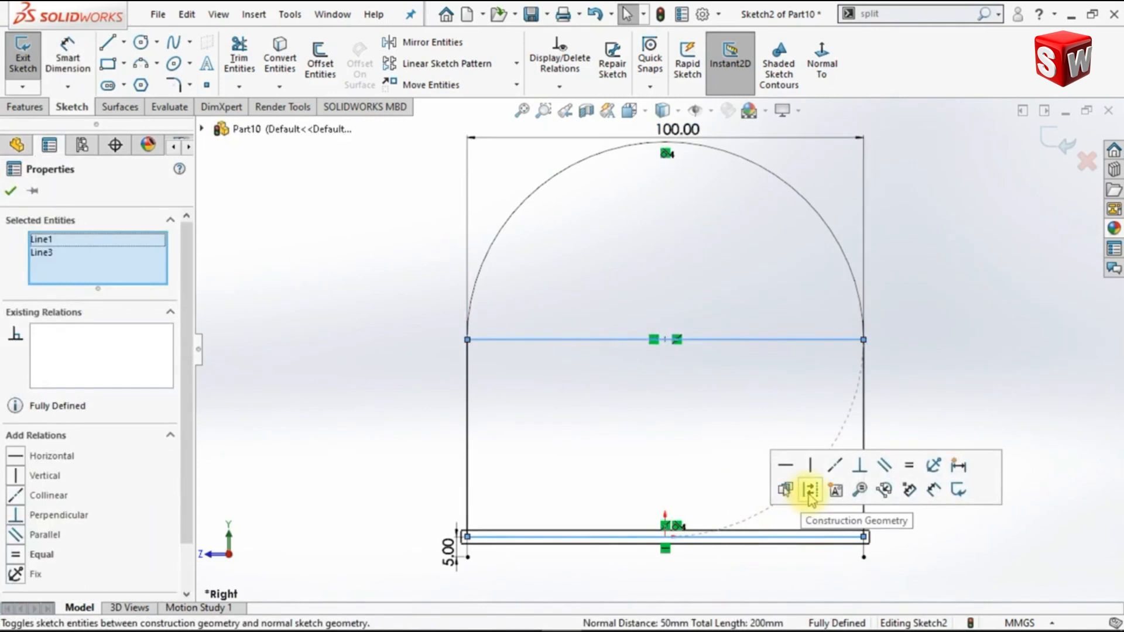
left_click(811, 498)
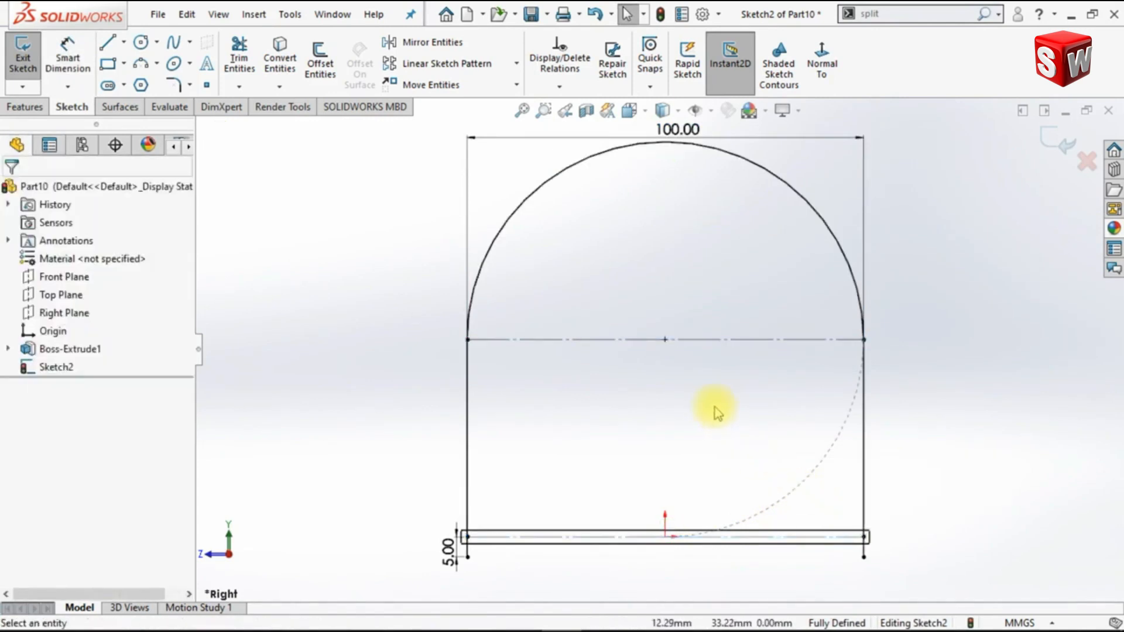
Start an Extruded Boss/Base from the arched profile with a Mid Plane end condition and 10 mm depth
left_click(28, 108)
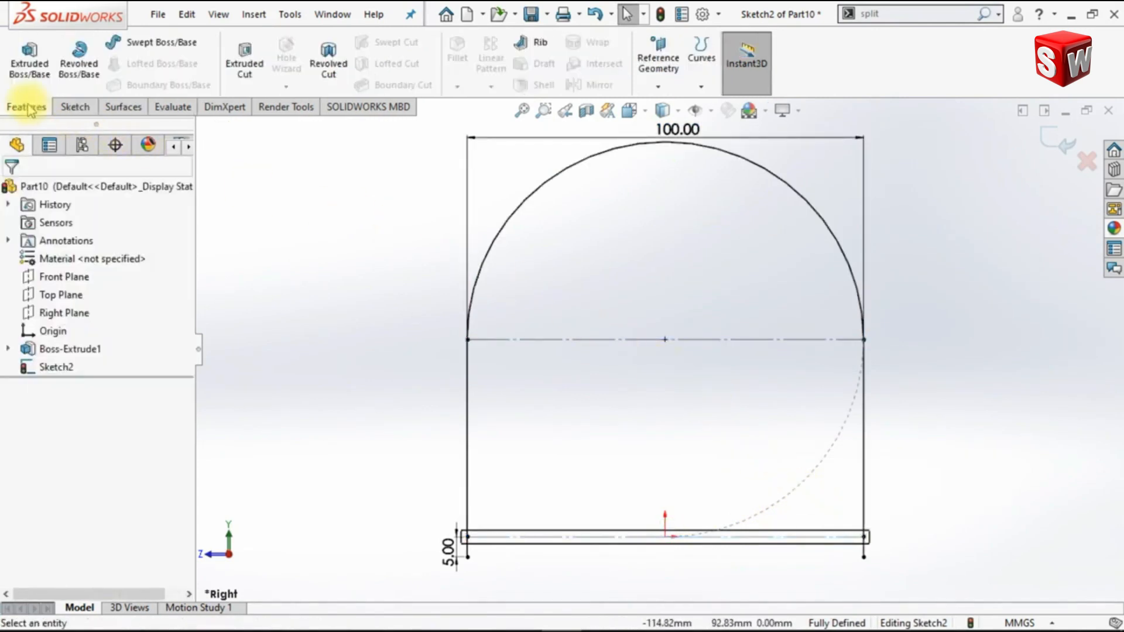
left_click(664, 136)
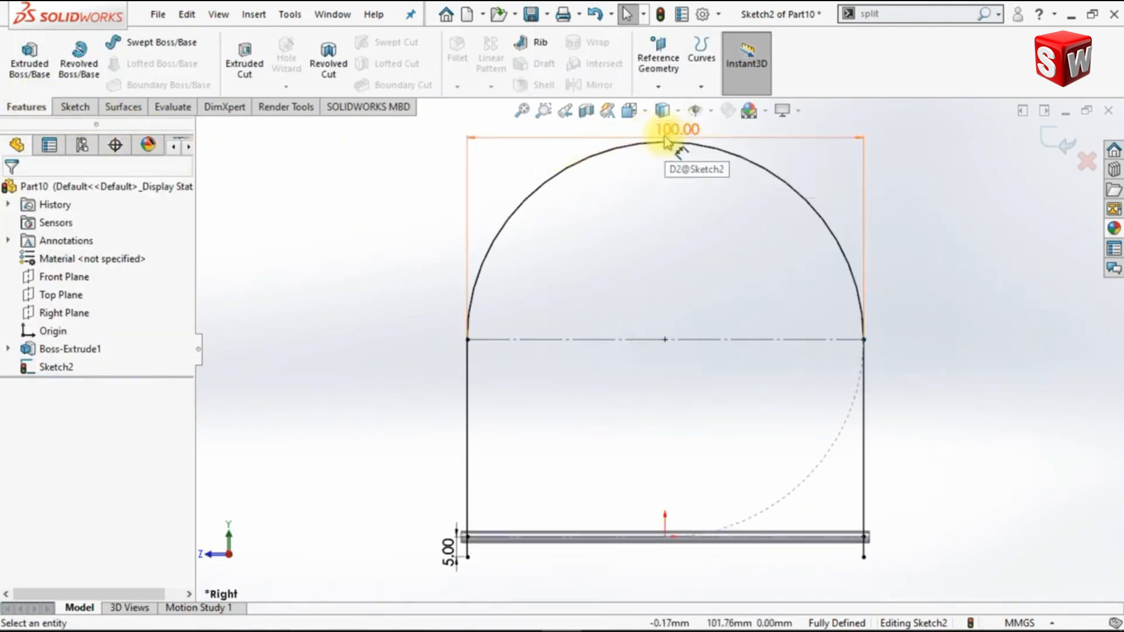
left_click(30, 65)
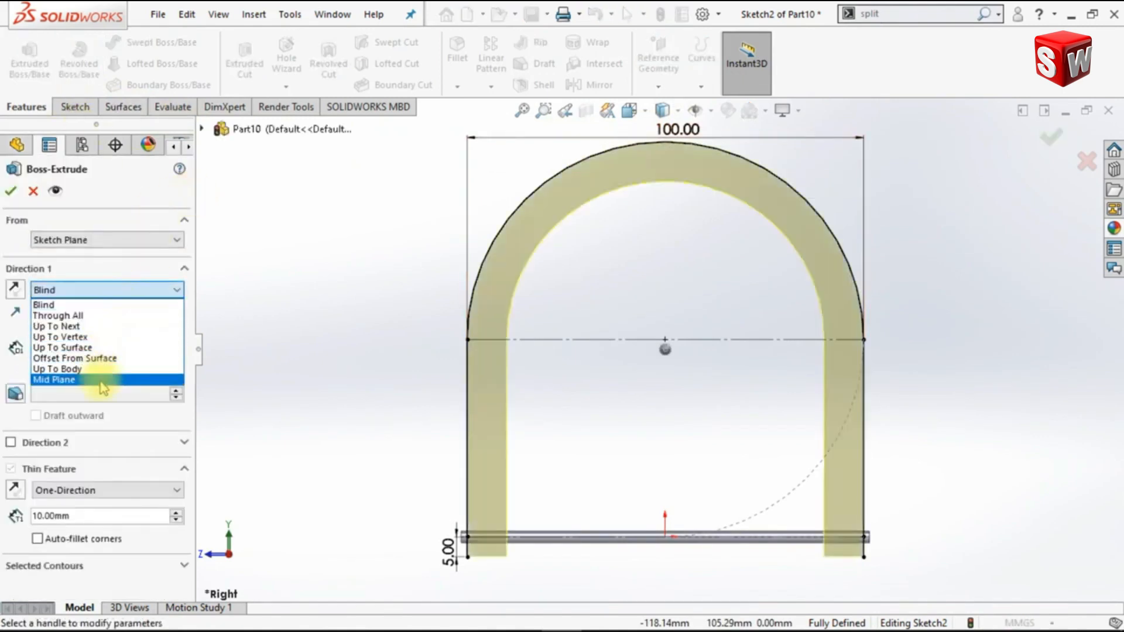
left_click(100, 381)
type("10")
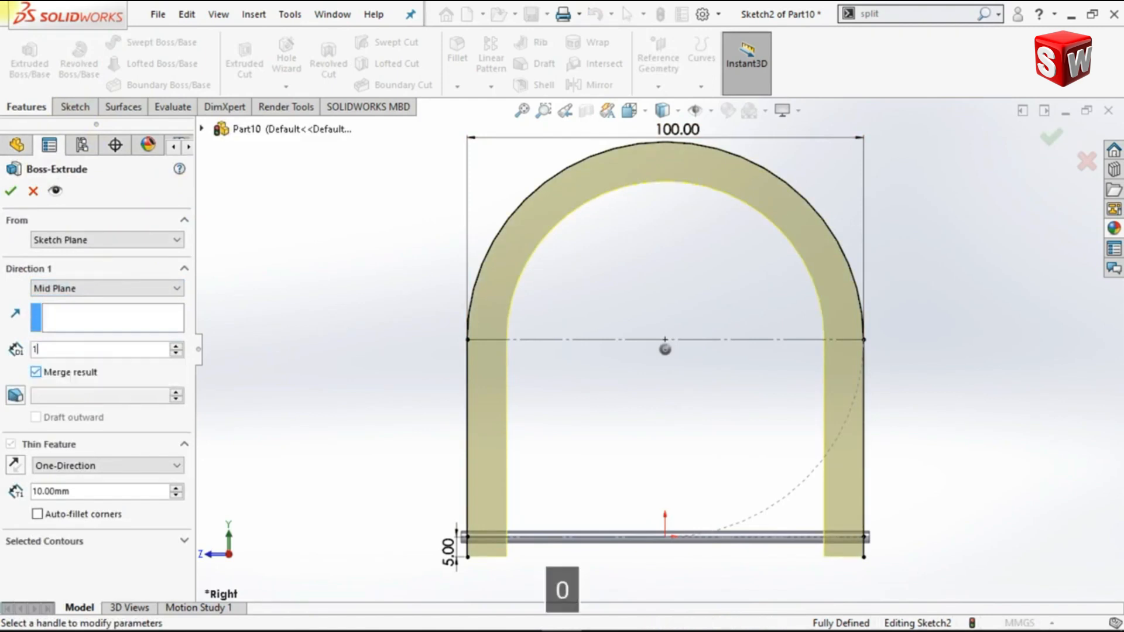
key("Return")
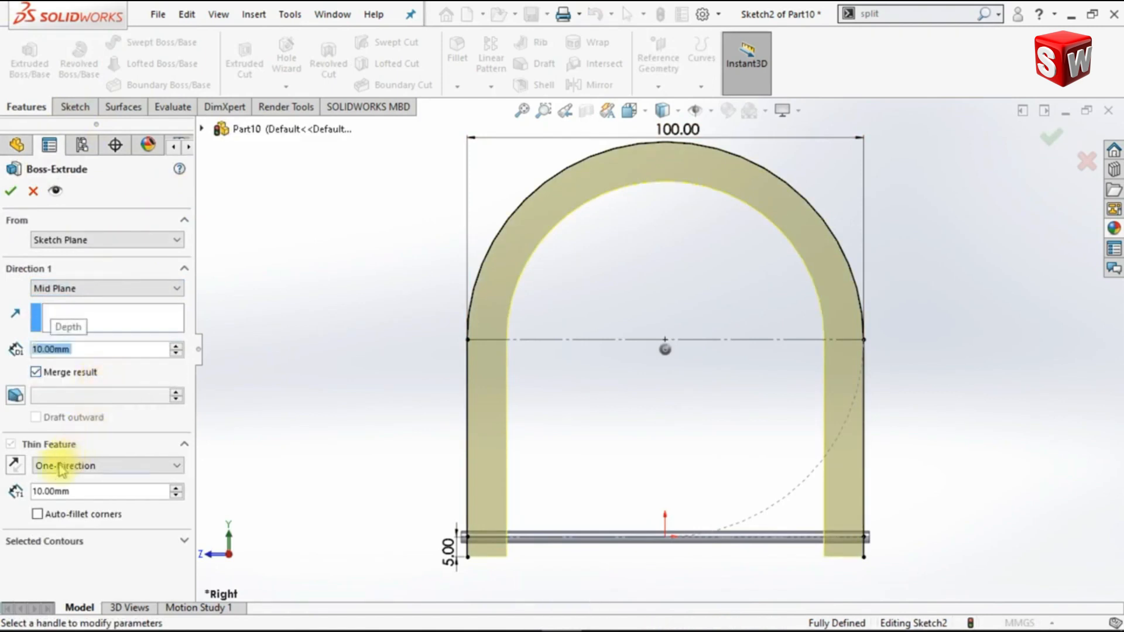
Set the extrusion's thin feature to Mid-Plane with 0.5 mm thickness and create the band
left_click(55, 468)
left_click(53, 487)
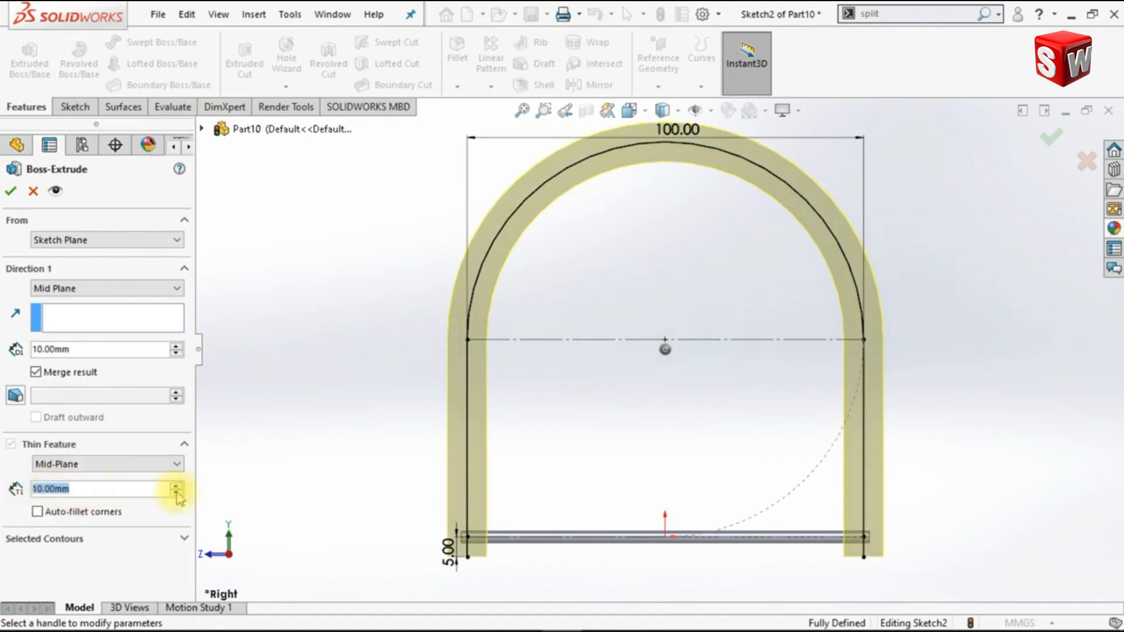
type("0.5")
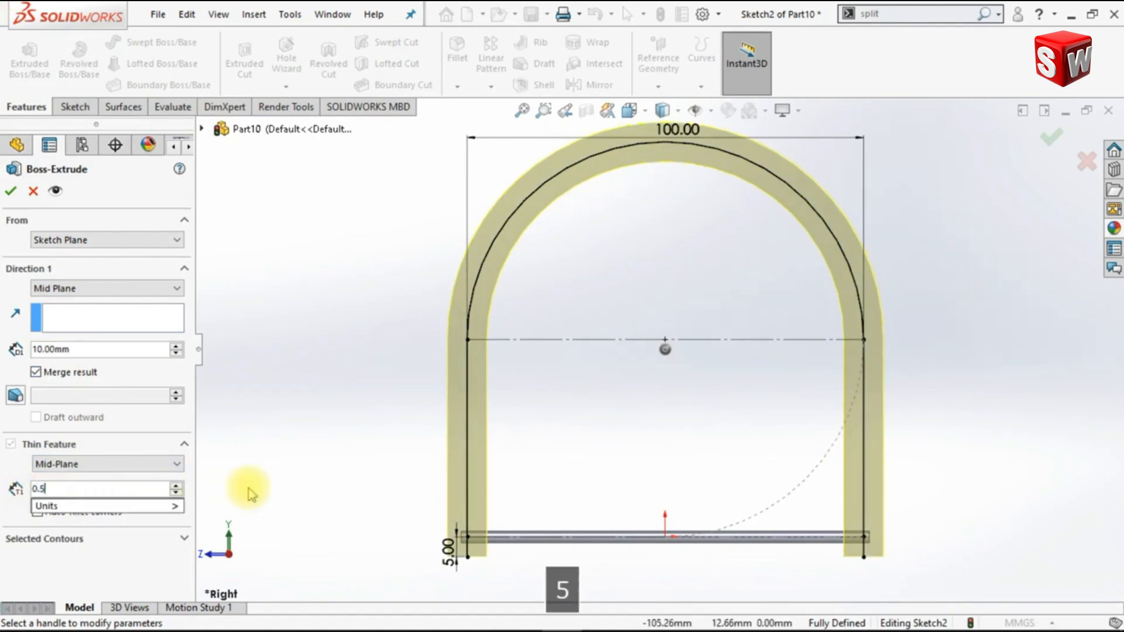
key("Return")
key("ctrl+7")
key("ctrl+7")
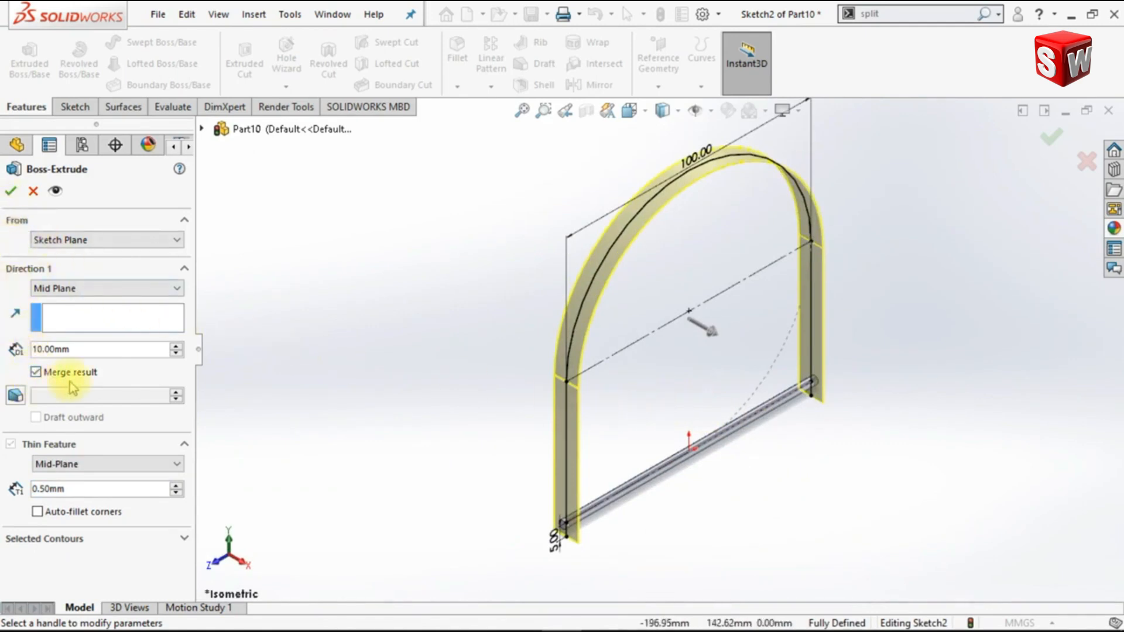
left_click(10, 191)
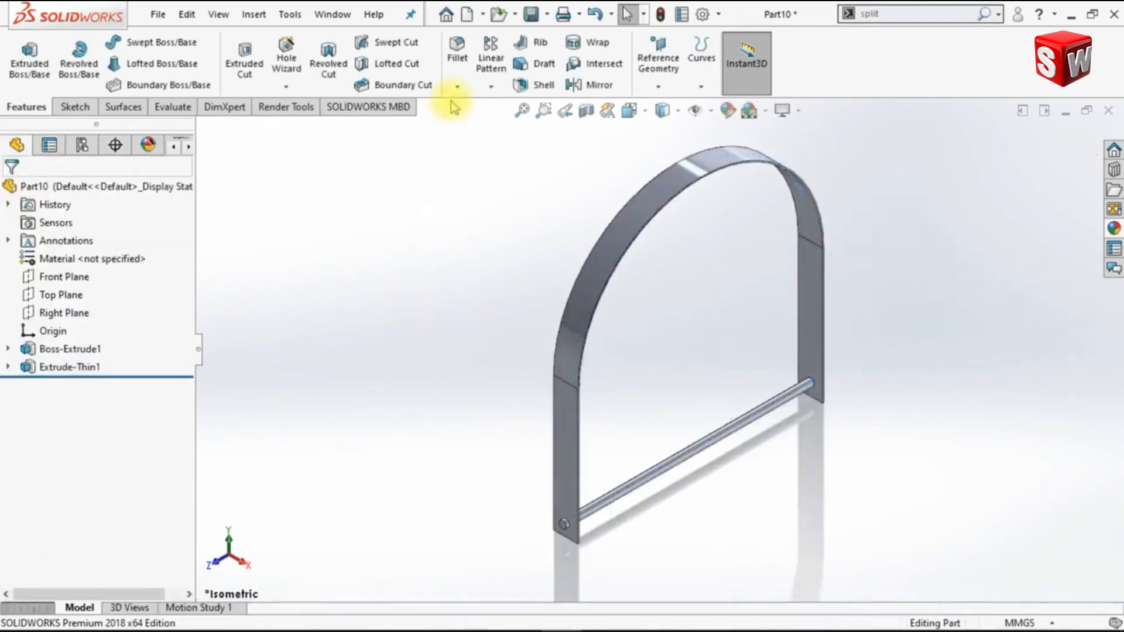
Start a Full Round Fillet on the band's +Z leg, with its +X narrow face as first side and its lower end face as center
left_click(456, 58)
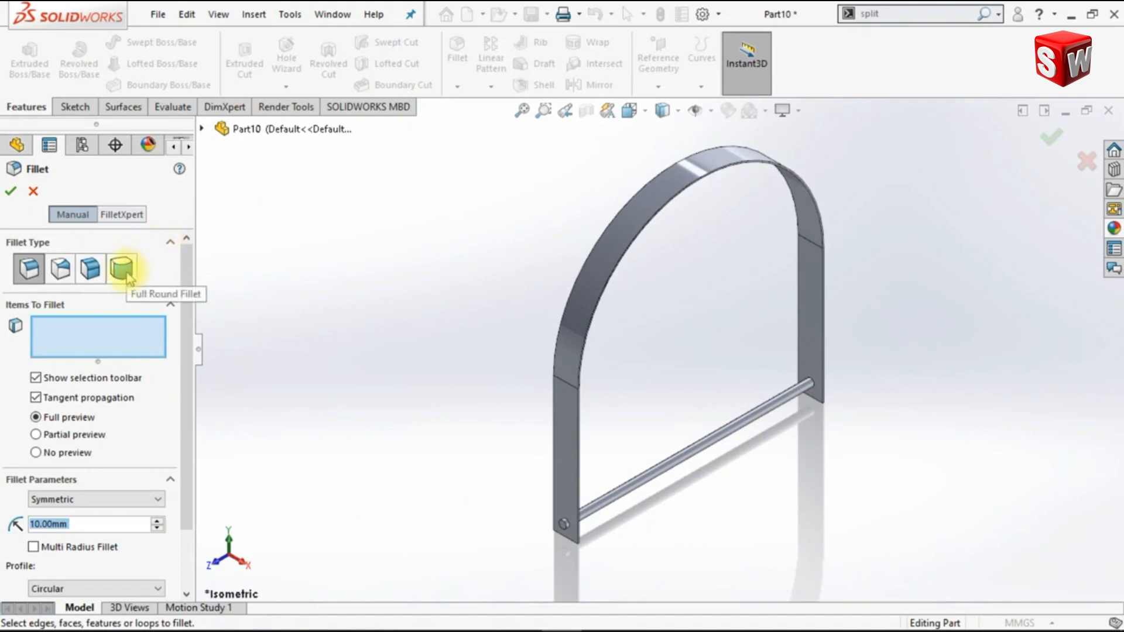
left_click(126, 274)
middle_click_drag(589, 527, 573, 414)
scroll(572, 440, "down", 3)
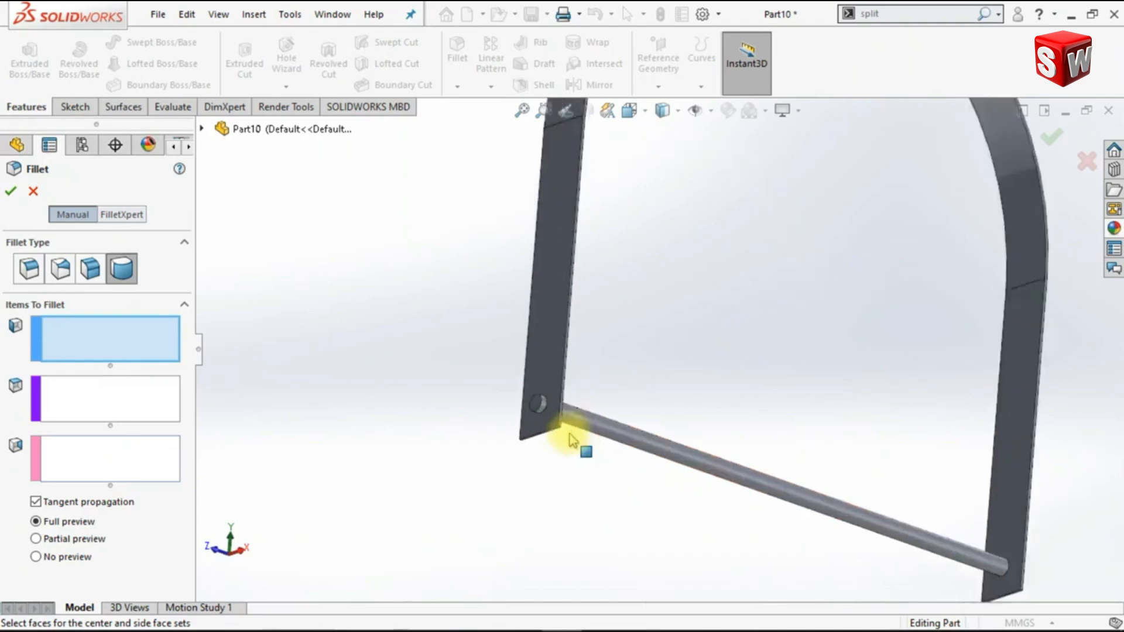
scroll(574, 422, "down", 5)
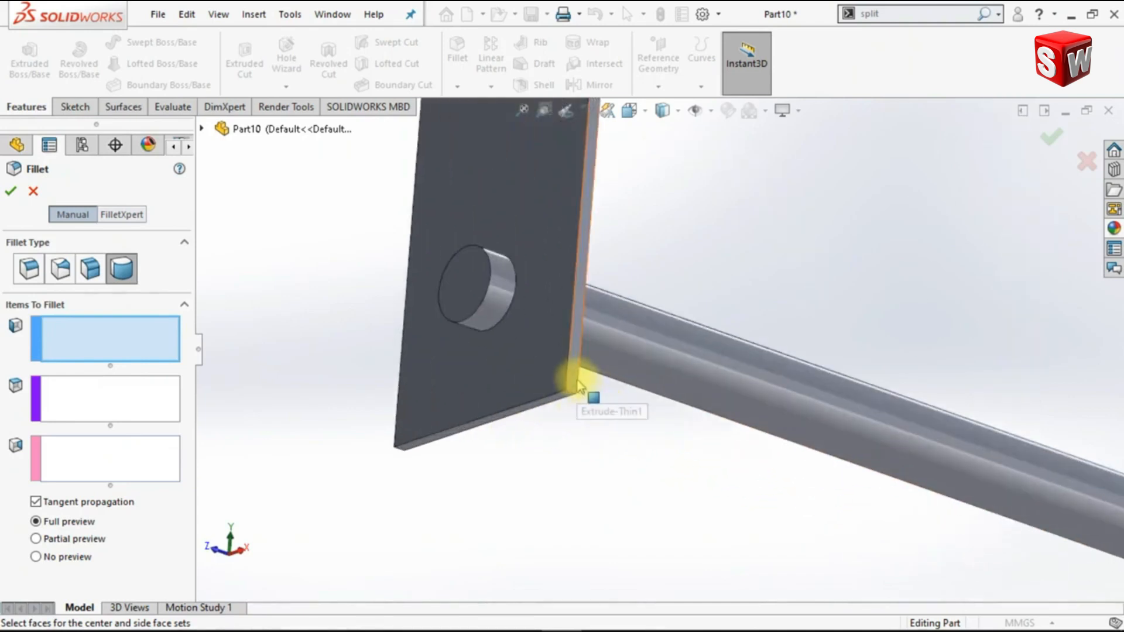
left_click(578, 384)
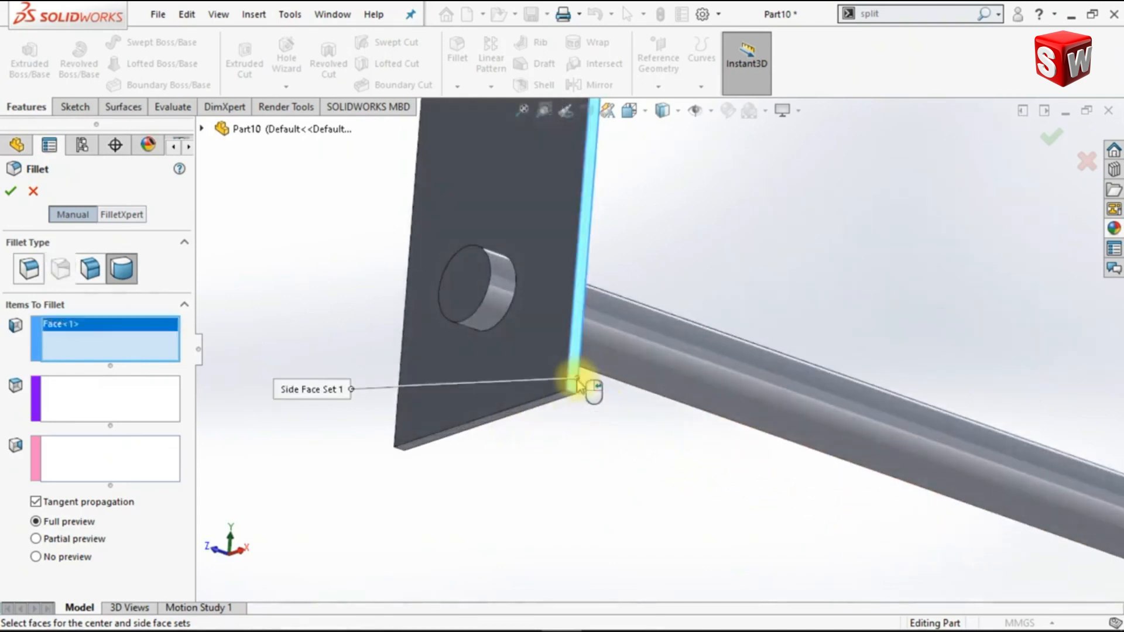
left_click(156, 406)
middle_click_drag(563, 462, 597, 381)
left_click(597, 358)
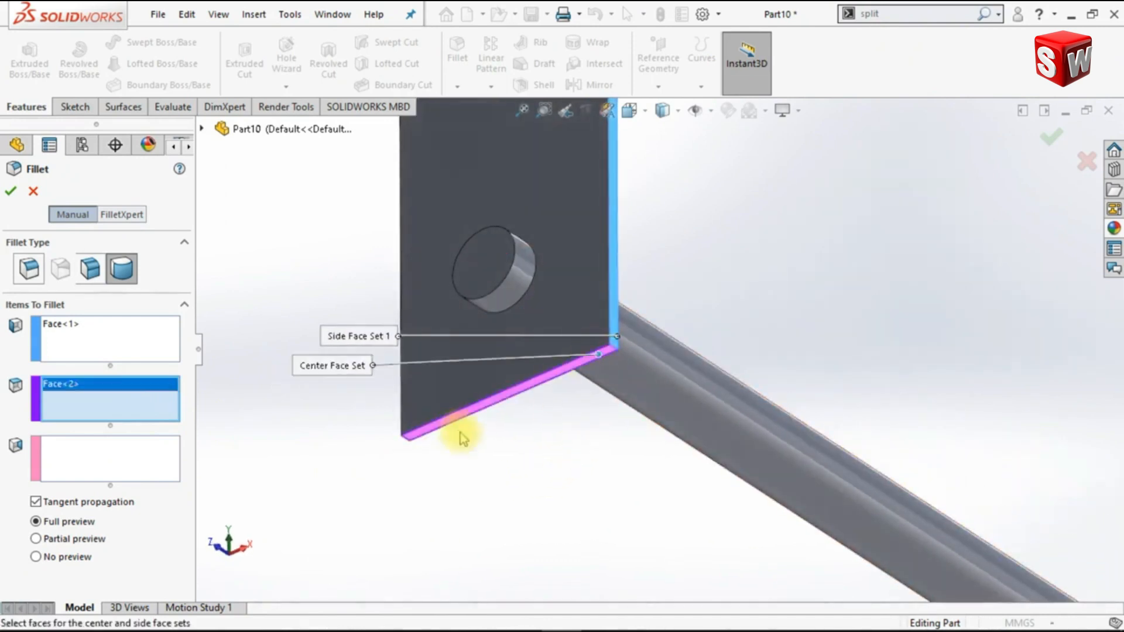
Add the +Z leg's opposite narrow face as the second side face and complete the full round fillet
left_click(150, 456)
middle_click_drag(377, 496, 452, 452)
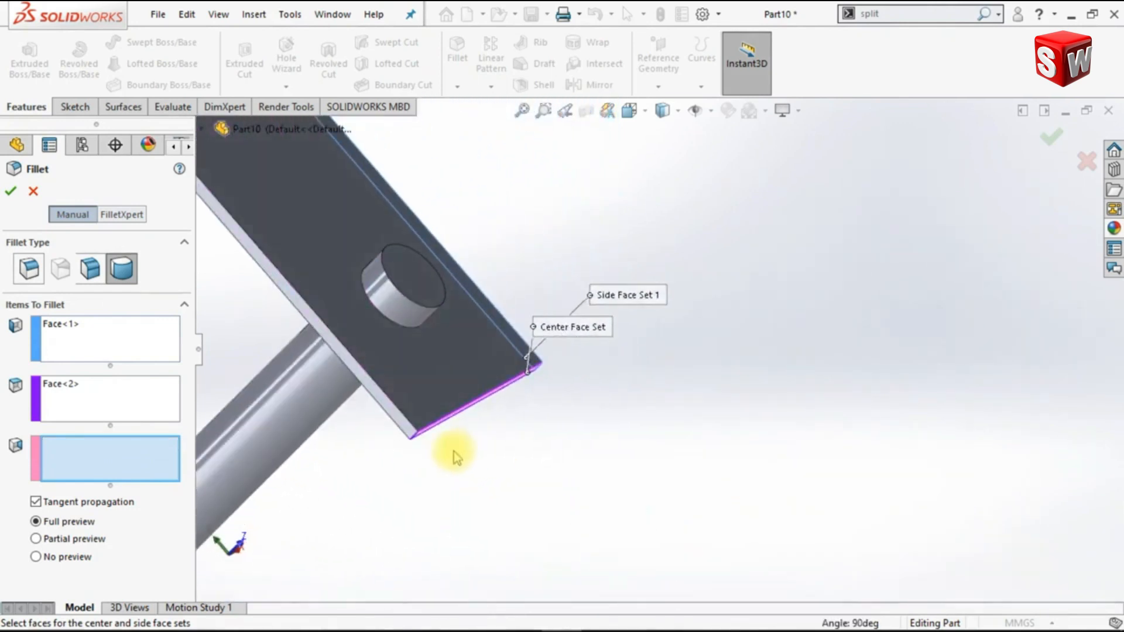
left_click(421, 431)
middle_click_drag(523, 464, 504, 503)
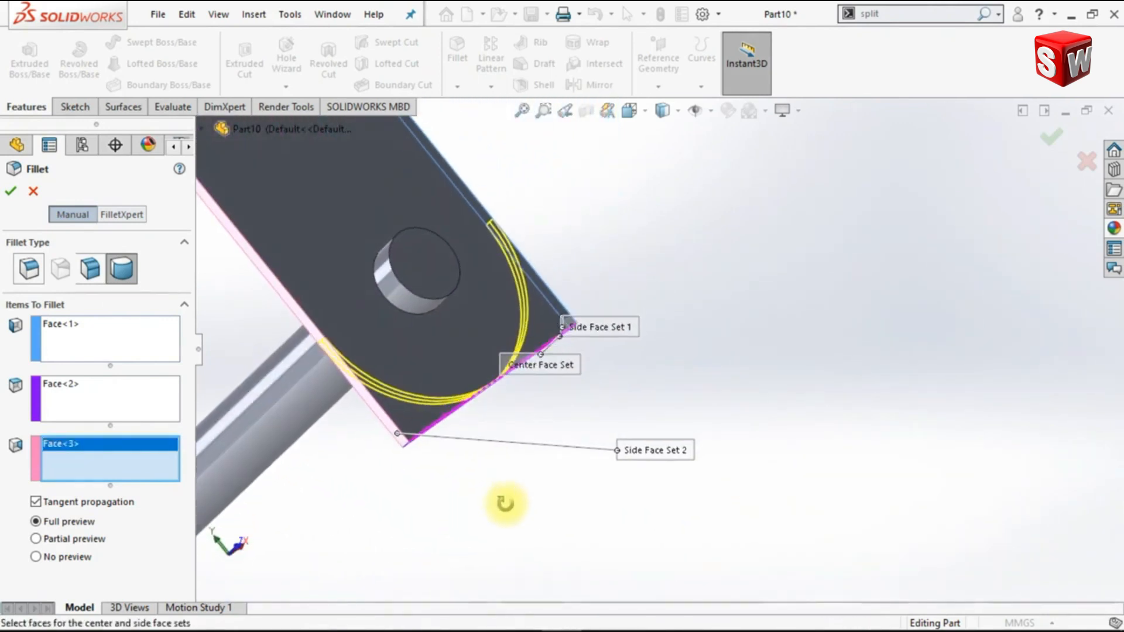
left_click(18, 199)
Start another Full Round Fillet on the band's -Z leg, with its +X narrow face as first side and its lower end face as center
key("ctrl+7")
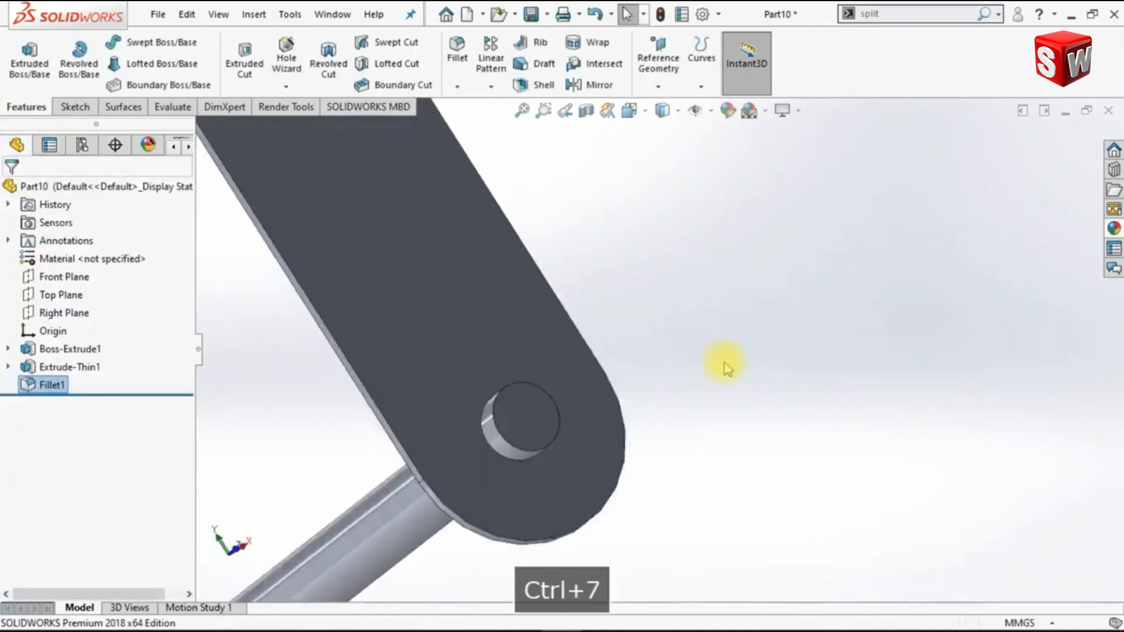
left_click(457, 52)
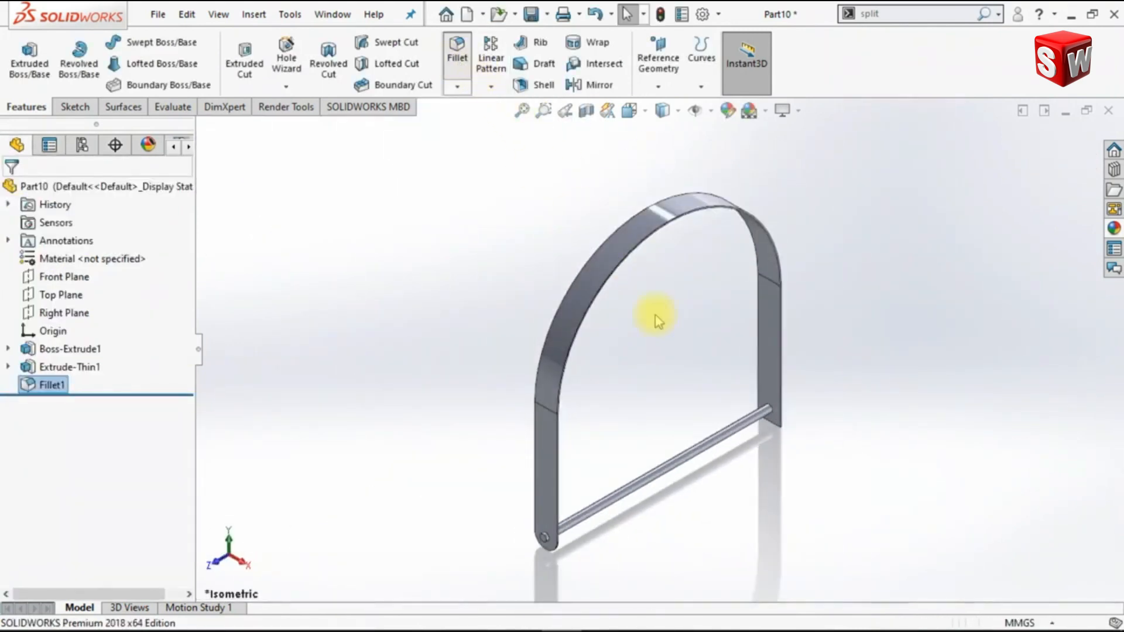
middle_click_drag(778, 498, 790, 405)
middle_click(791, 529)
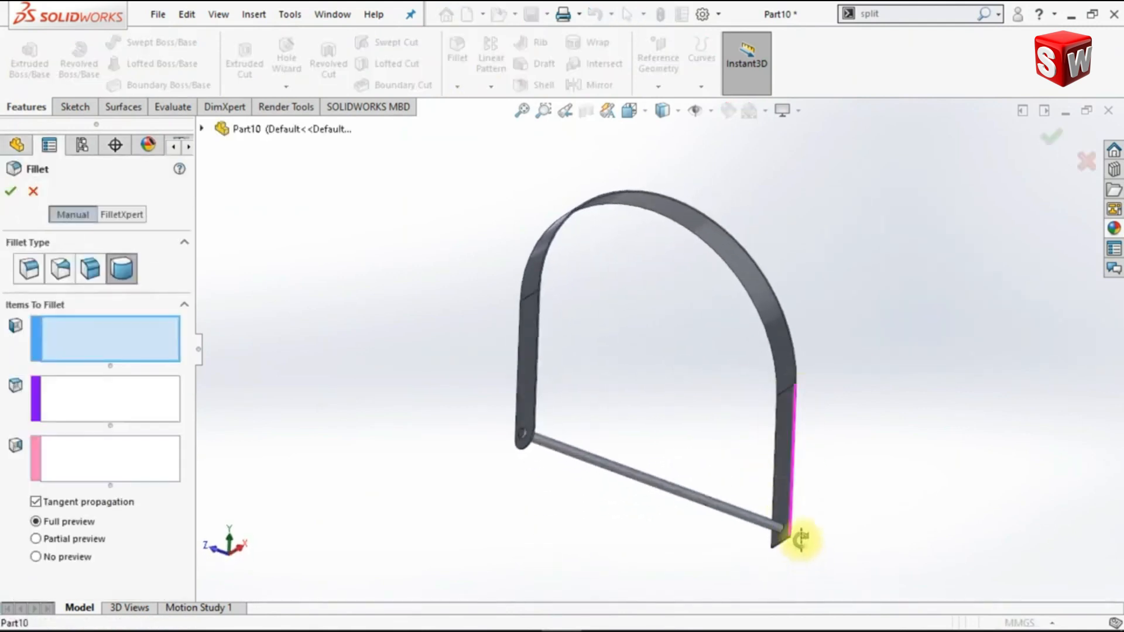
scroll(802, 536, "down", 5)
scroll(640, 381, "down", 3)
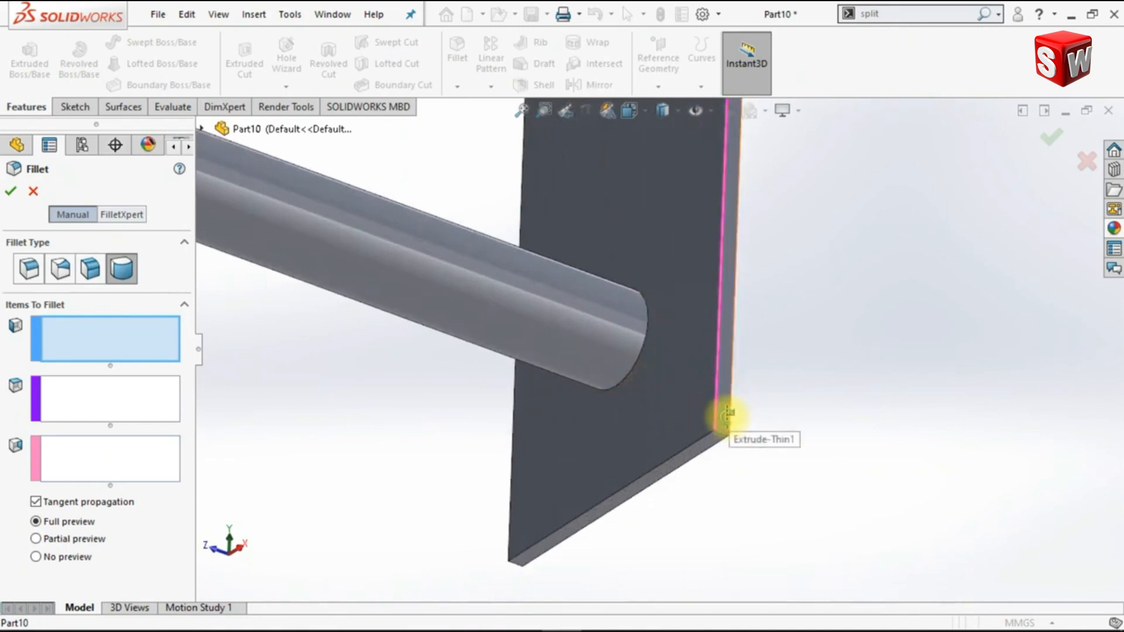
left_click(728, 414)
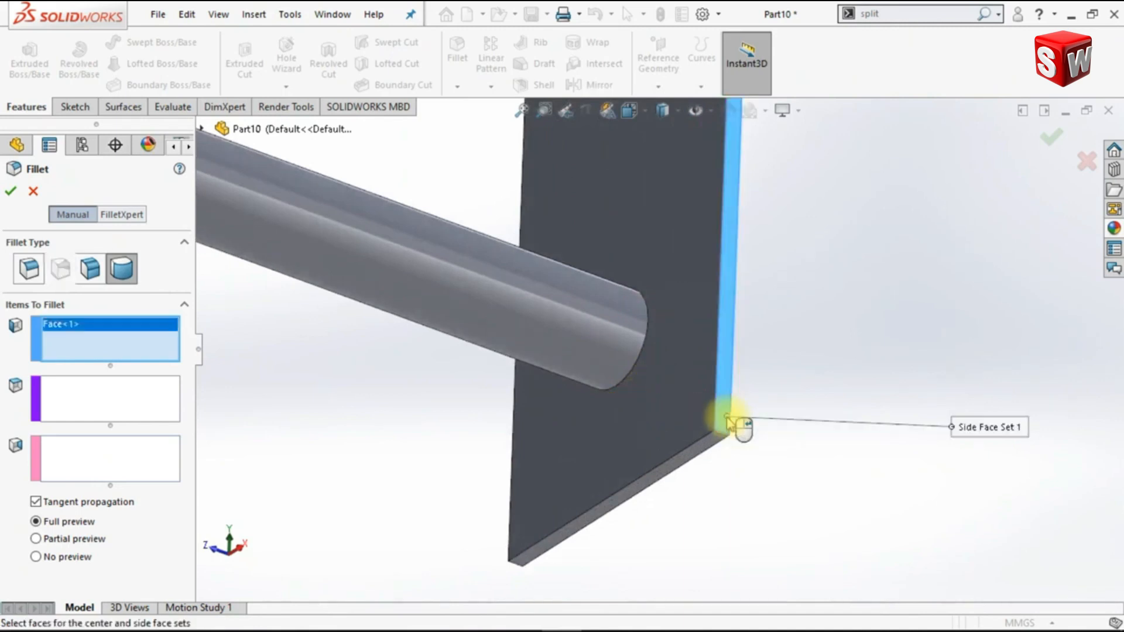
left_click(149, 390)
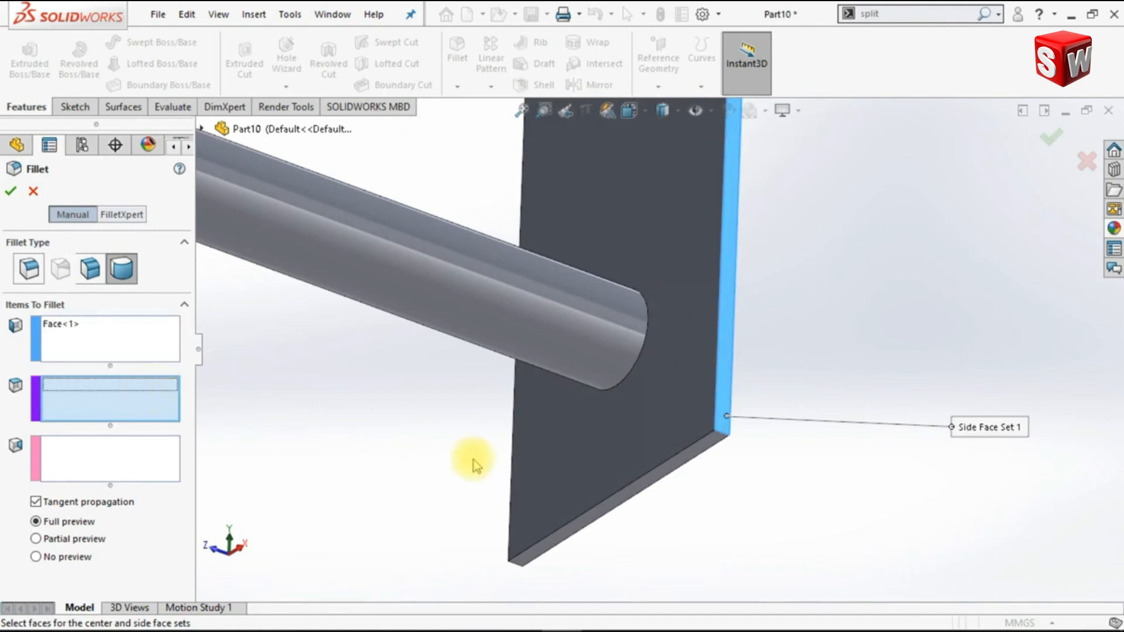
left_click(711, 452)
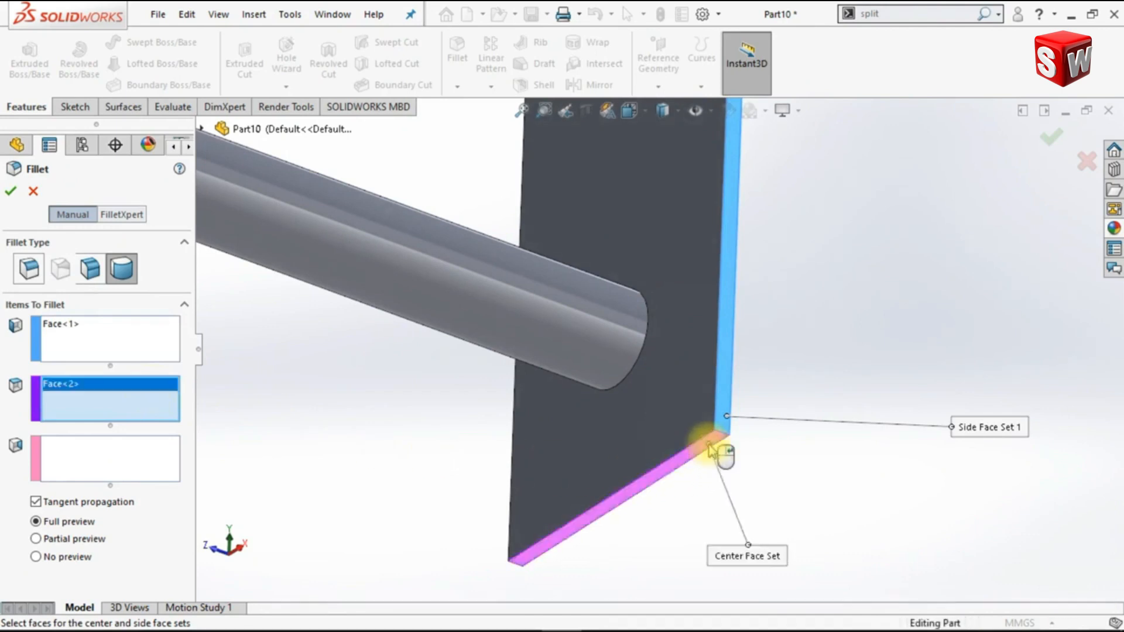
Add the -Z leg's opposite narrow face as the second side face and complete the full round fillet
left_click(122, 466)
middle_click_drag(502, 469, 559, 508)
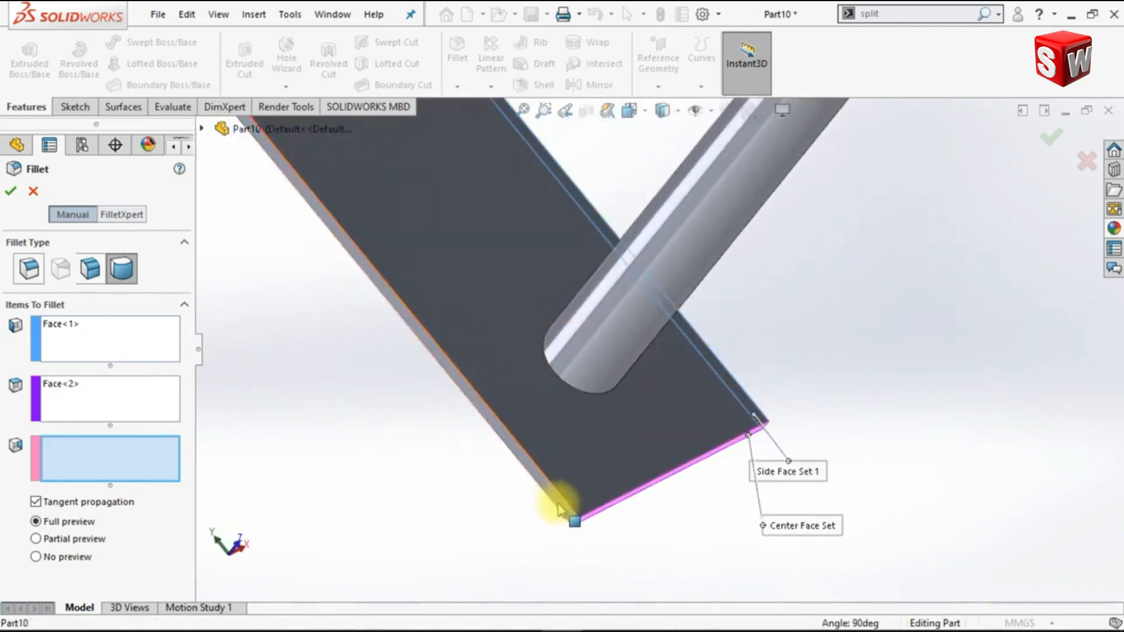
left_click(561, 507)
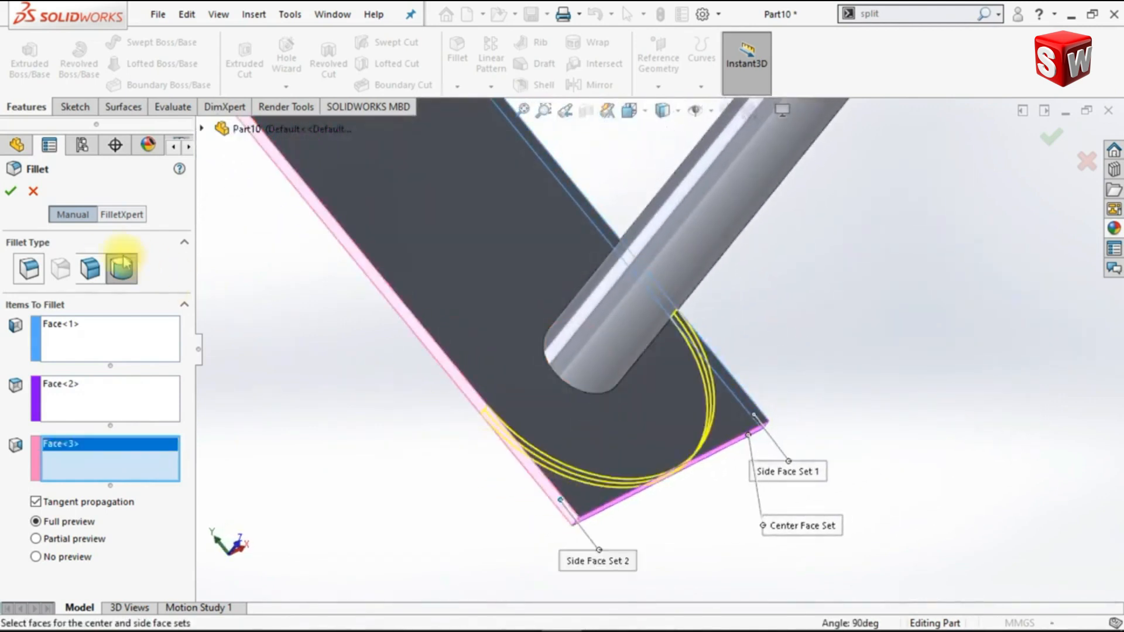
left_click(11, 191)
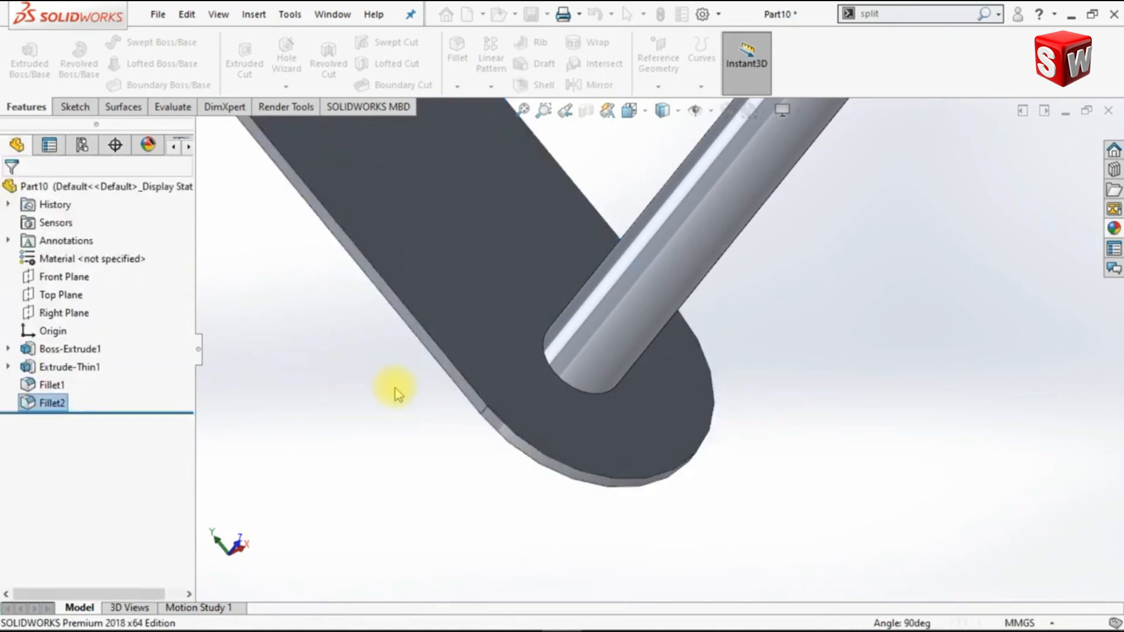
Start a circular pattern about the rod's cylindrical face with an instance spacing of 7 degrees
key("ctrl+7")
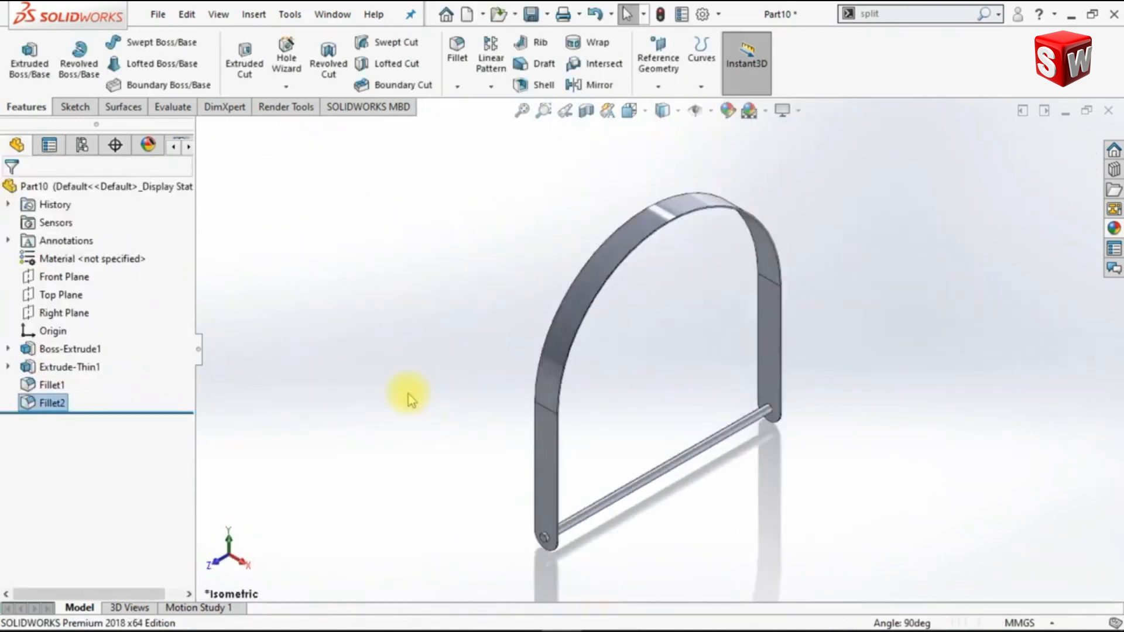
left_click(487, 89)
left_click(491, 132)
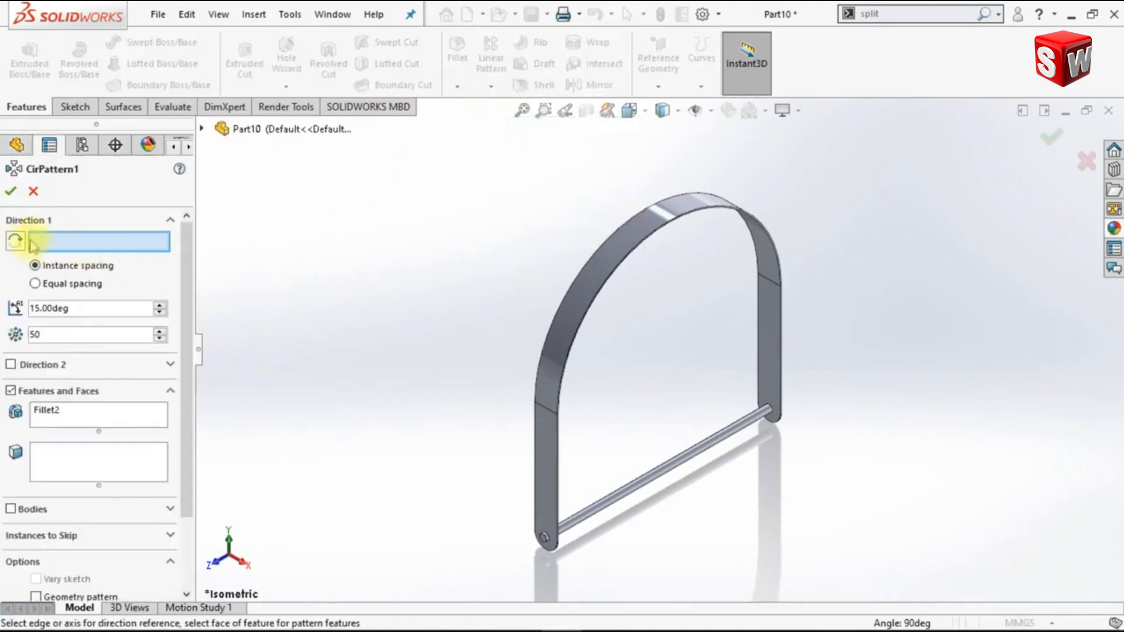
left_click(637, 488)
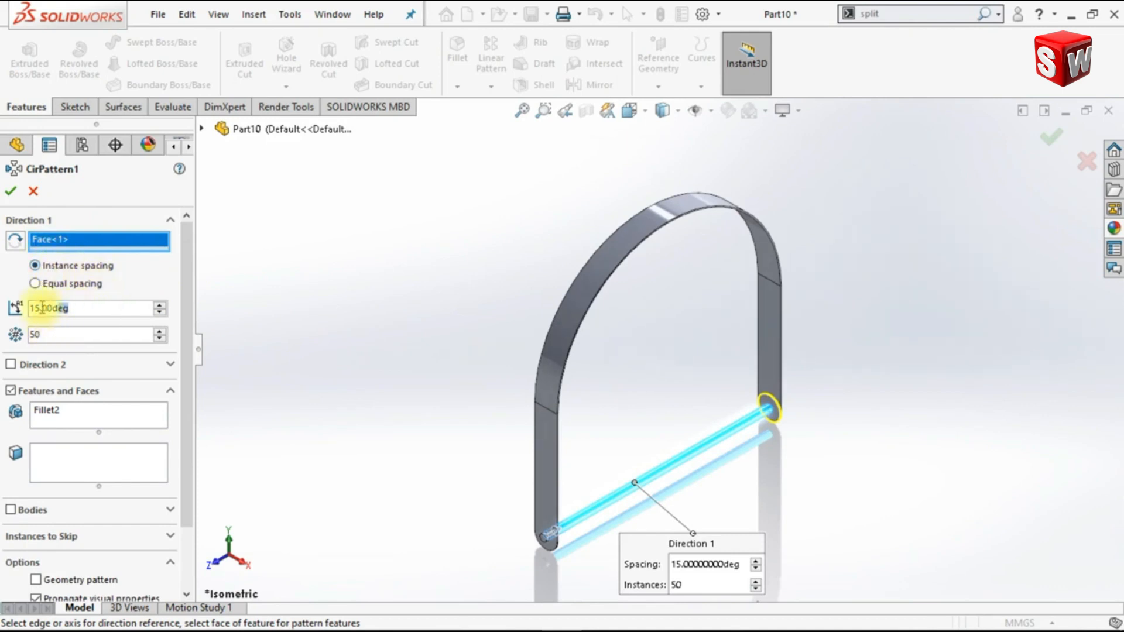
type("7")
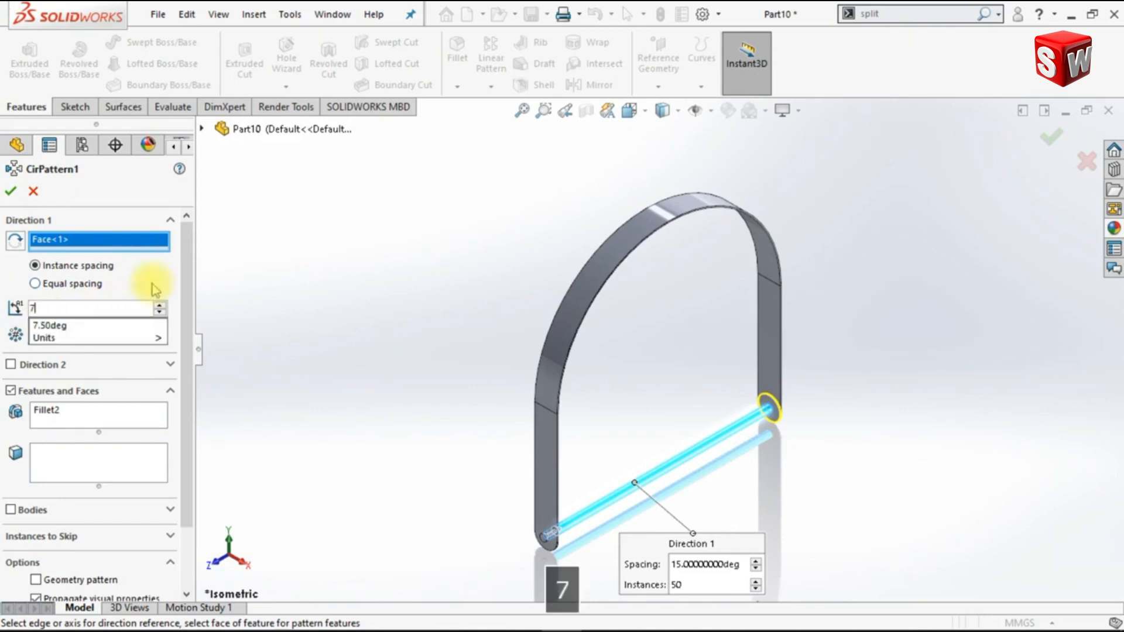
key("Return")
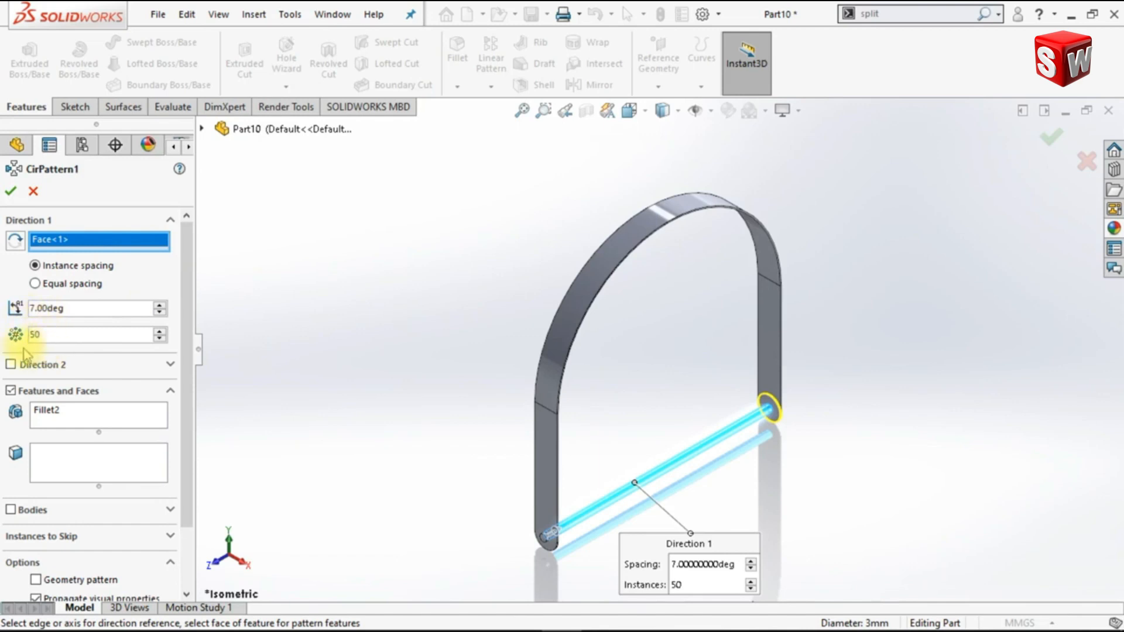
Replace the features to pattern with Extrude-Thin1, Fillet1 and Fillet2
scroll(183, 357, "down", 2)
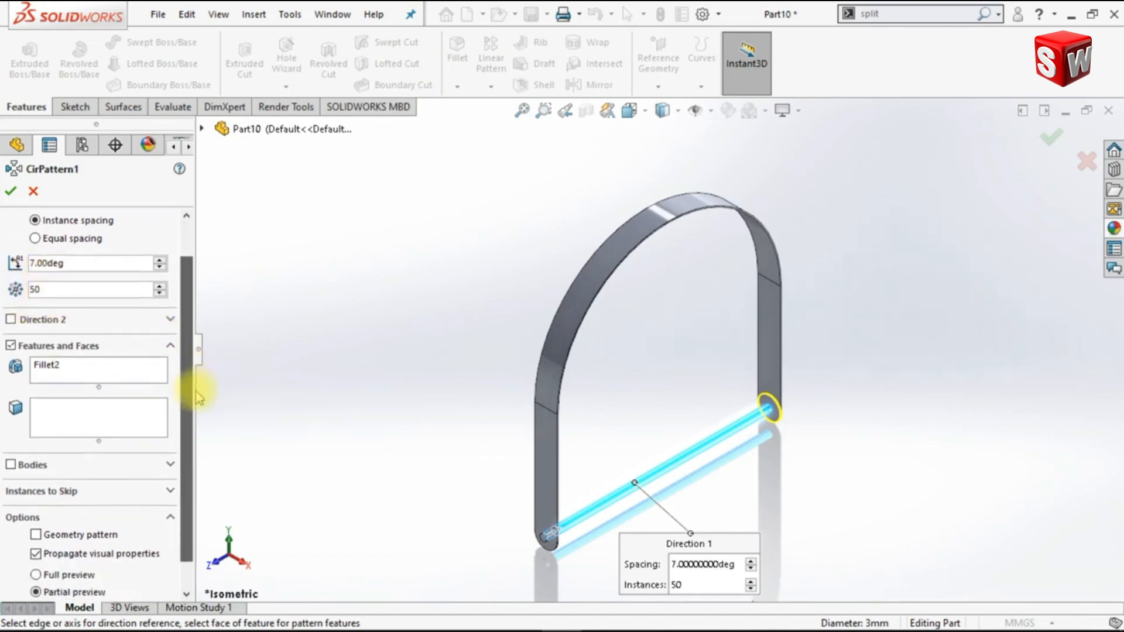
right_click(105, 358)
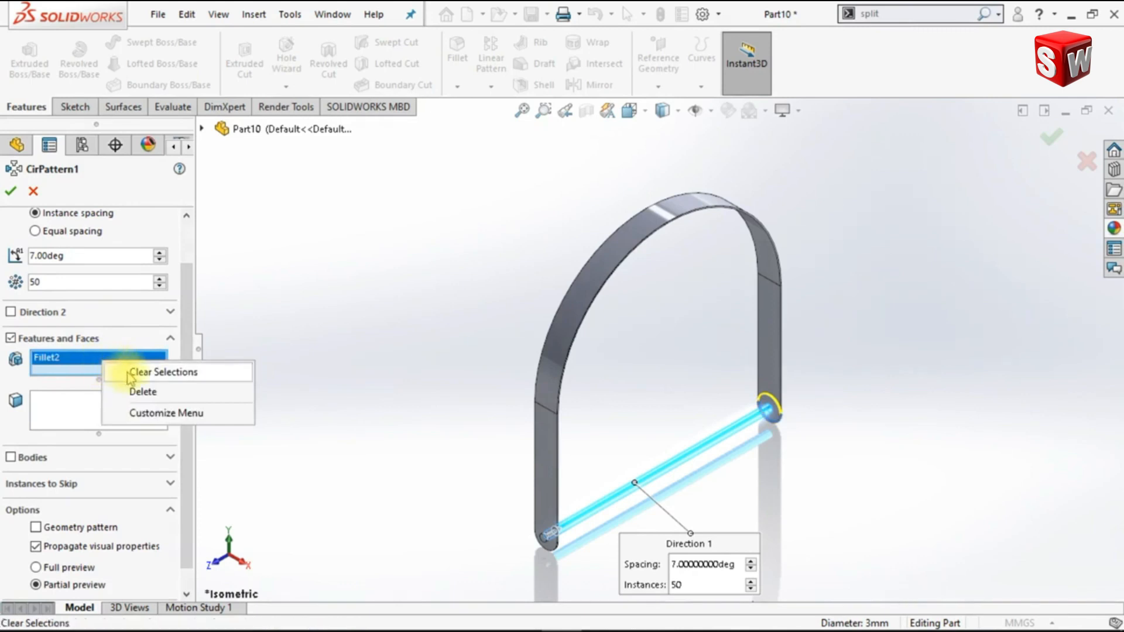
left_click(129, 372)
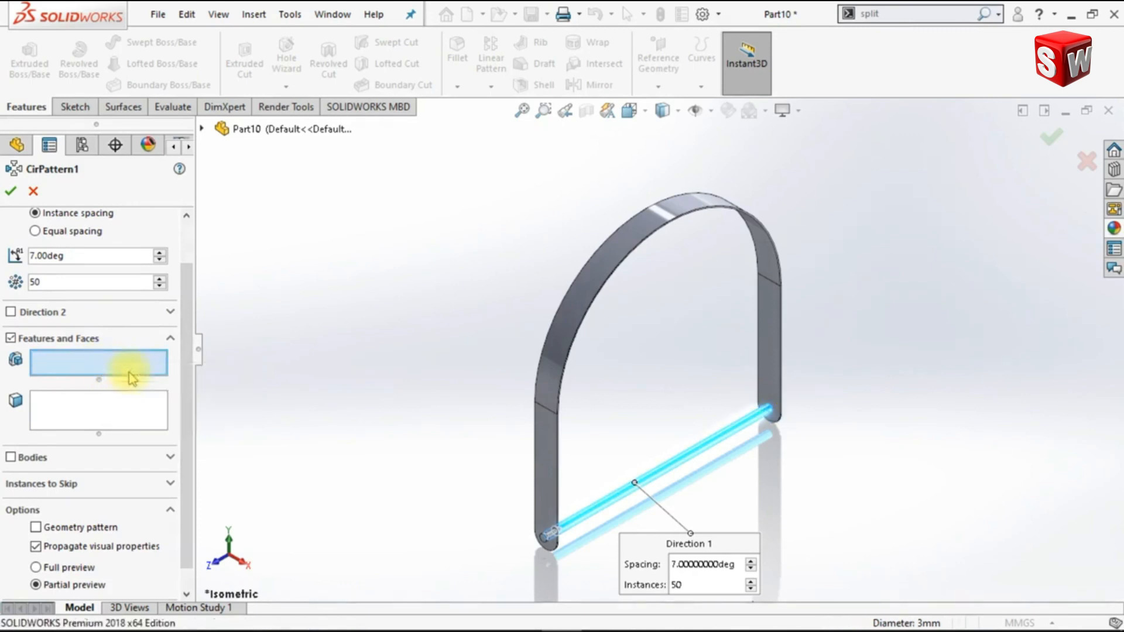
left_click(202, 129)
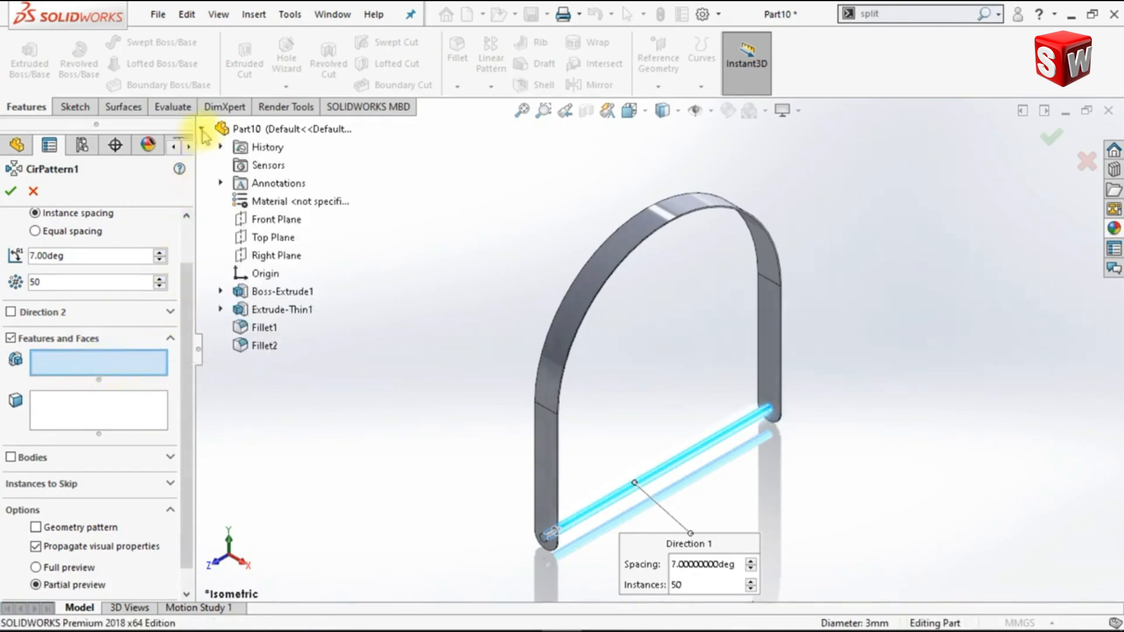
left_click(249, 311)
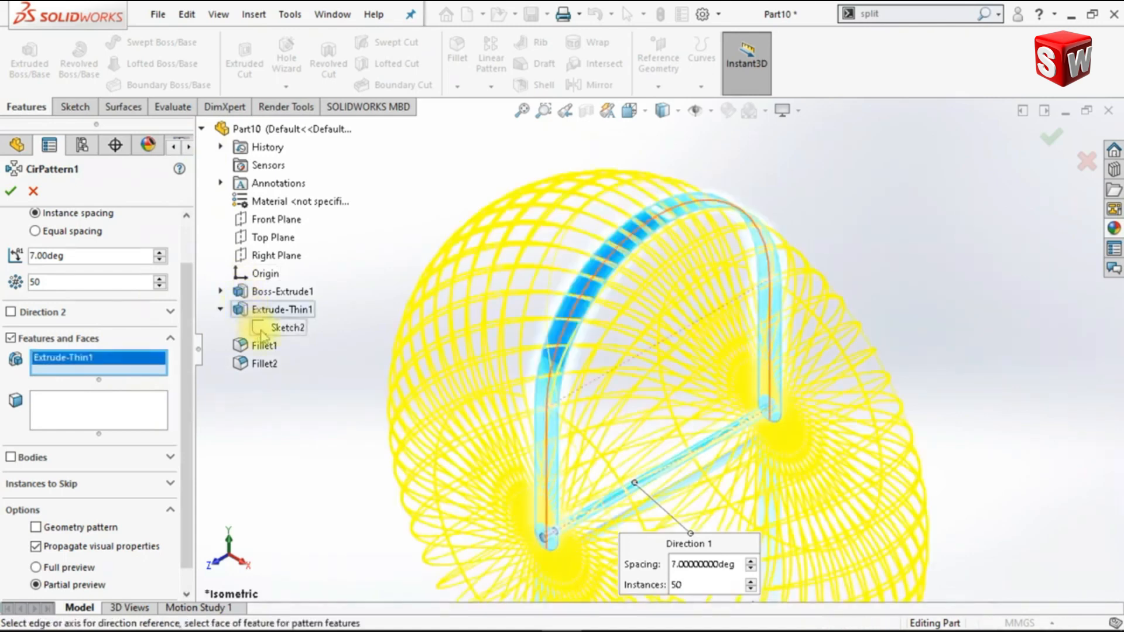
left_click(257, 347)
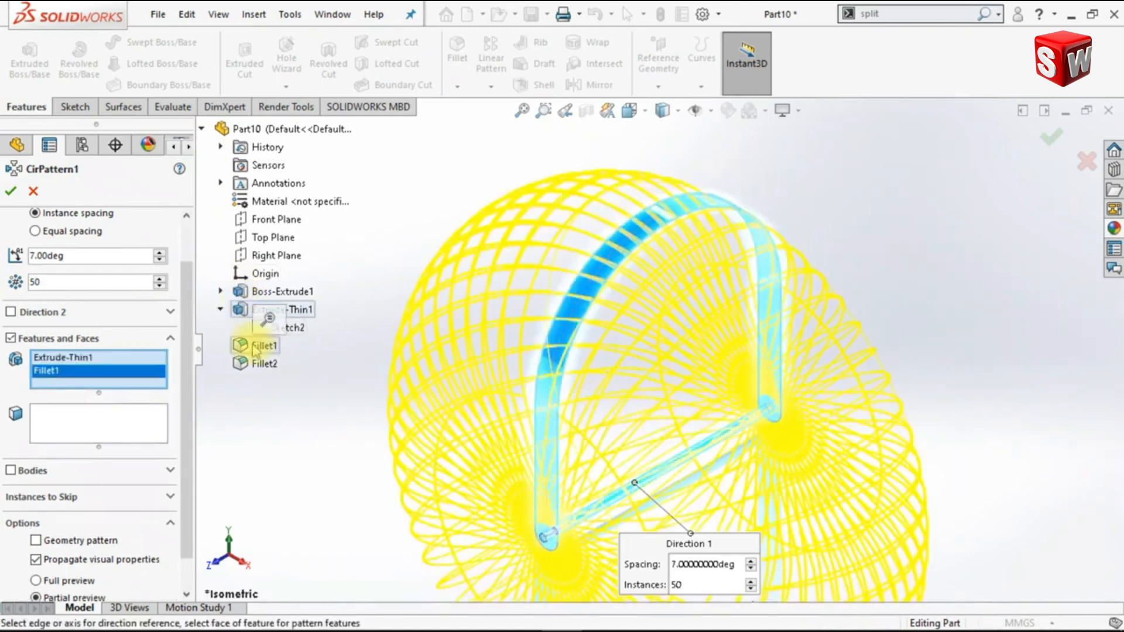
left_click(261, 365)
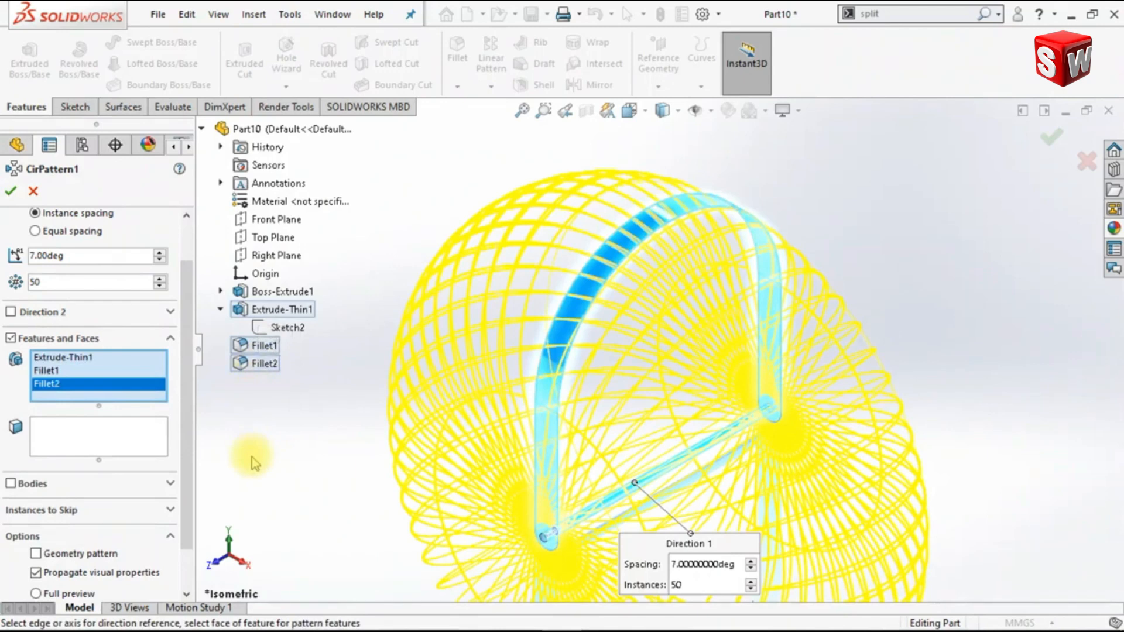
Reverse the circular pattern's rotation direction and enable Instances to Vary
left_click(227, 547)
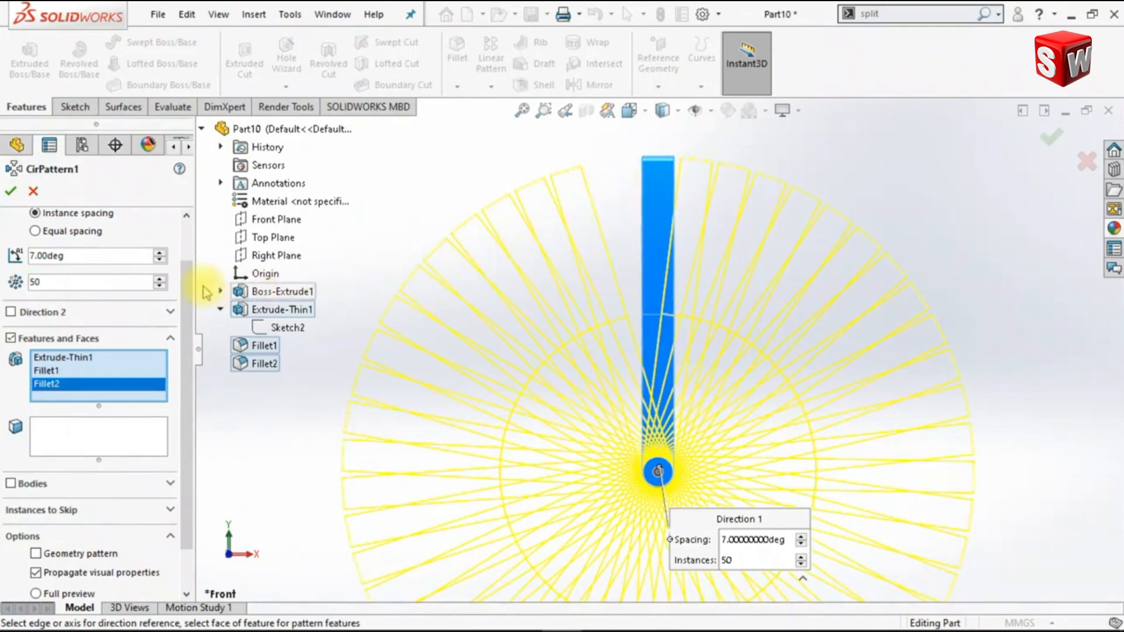
left_click_drag(189, 278, 190, 232)
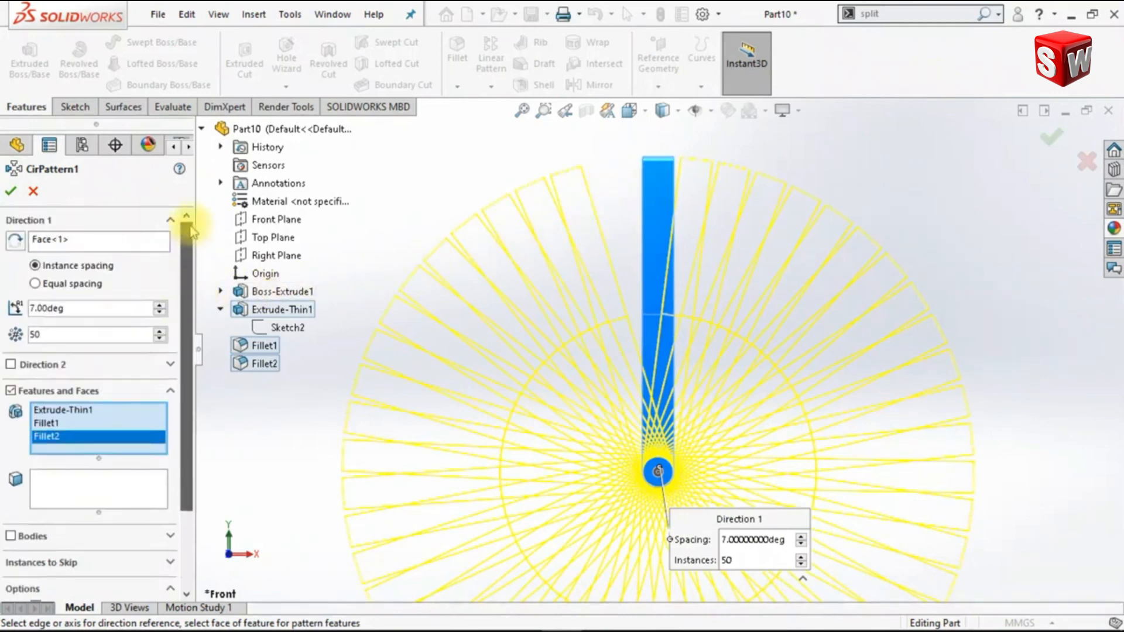
left_click(16, 241)
left_click_drag(176, 234, 176, 398)
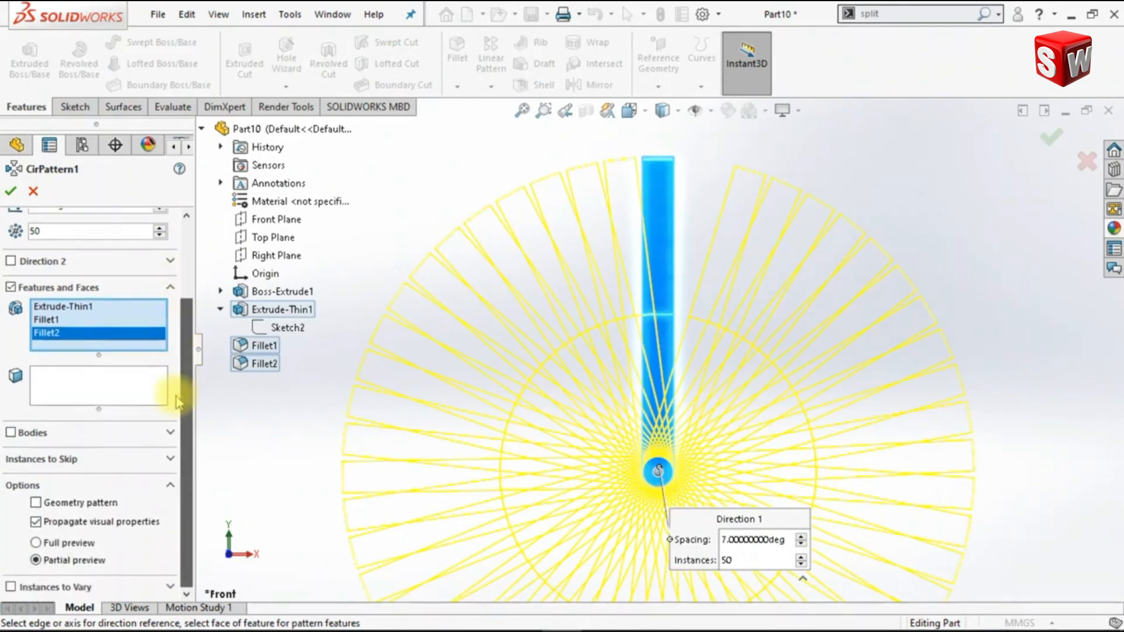
left_click(11, 588)
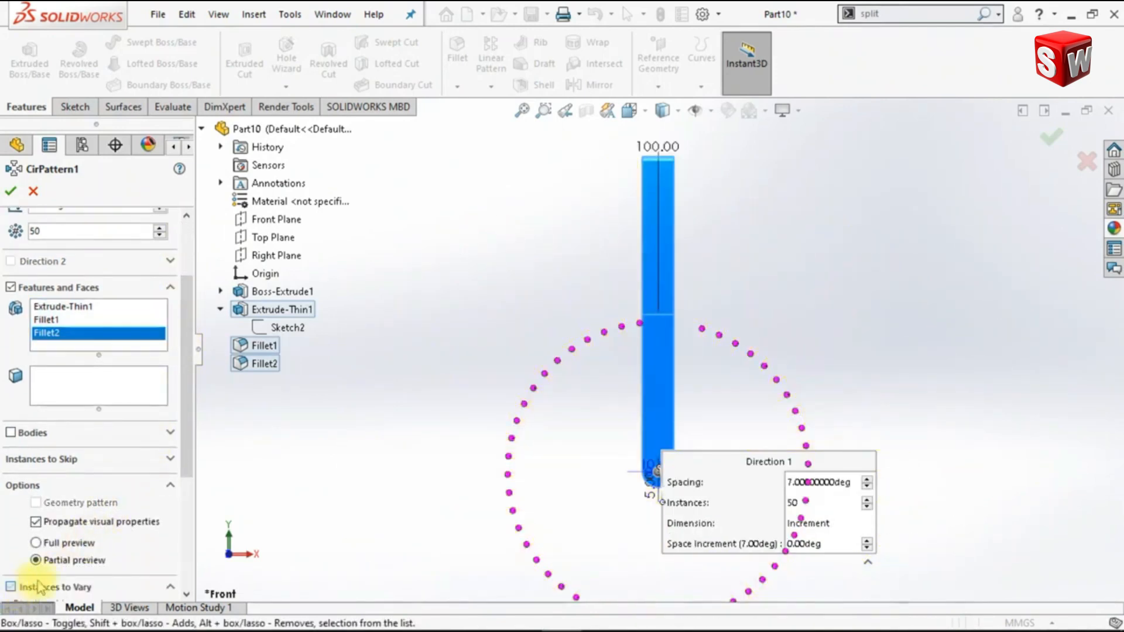
Add the band's 100 mm width dimension to the varied dimensions with an increment of -1.25 mm
key("ctrl+7")
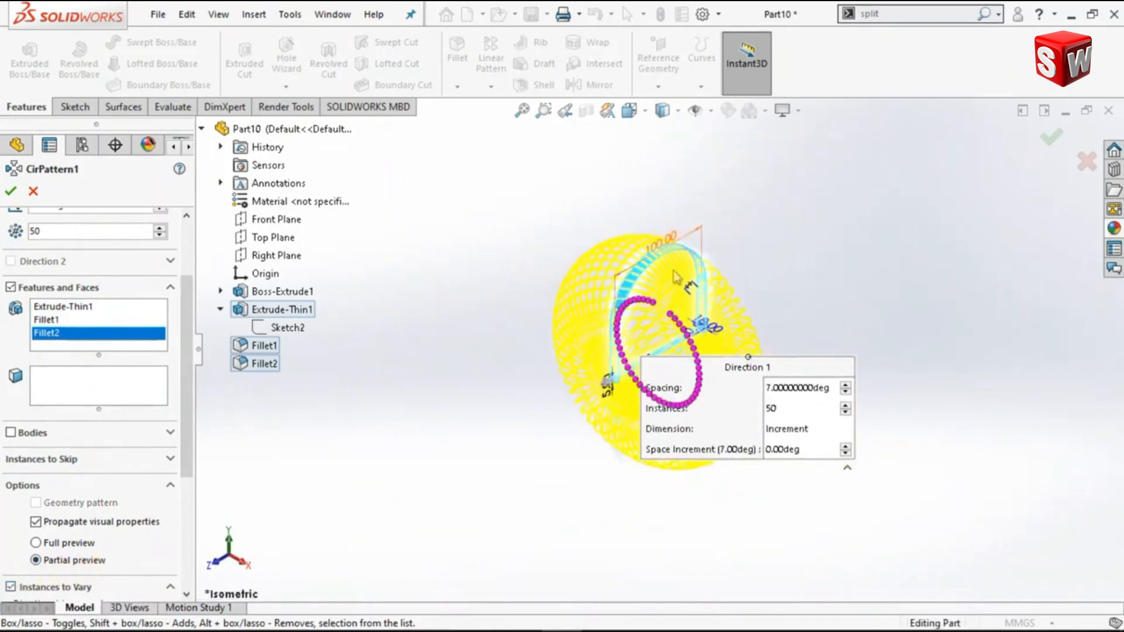
scroll(674, 260, "down", 1)
middle_click_drag(896, 322, 924, 321, "shift")
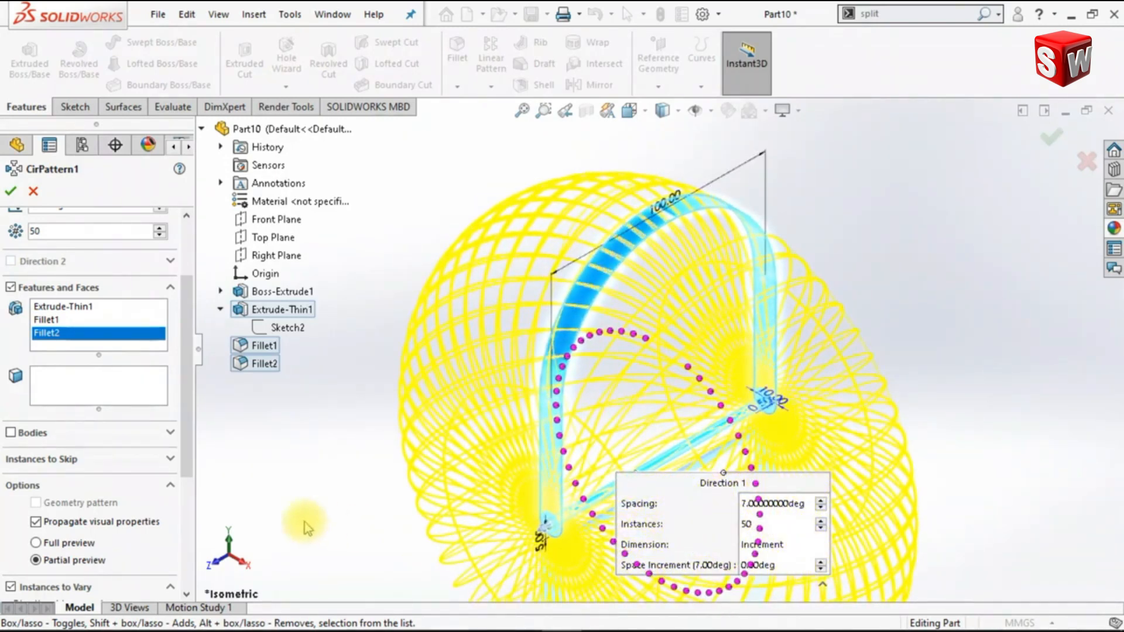
scroll(185, 520, "down", 2)
scroll(183, 521, "down", 3)
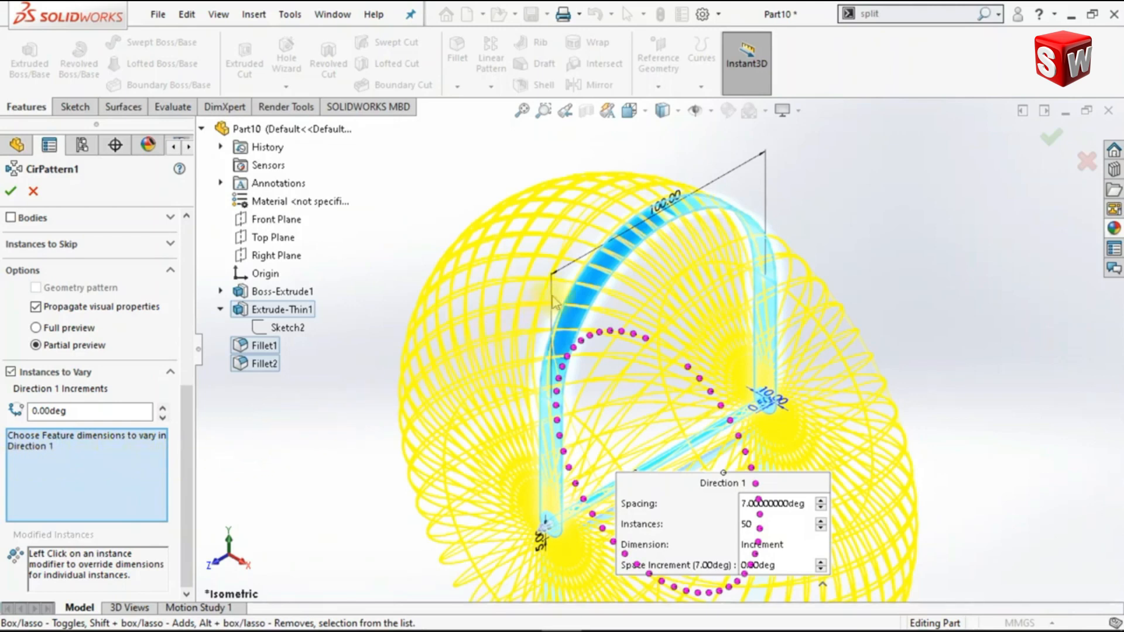
left_click(657, 211)
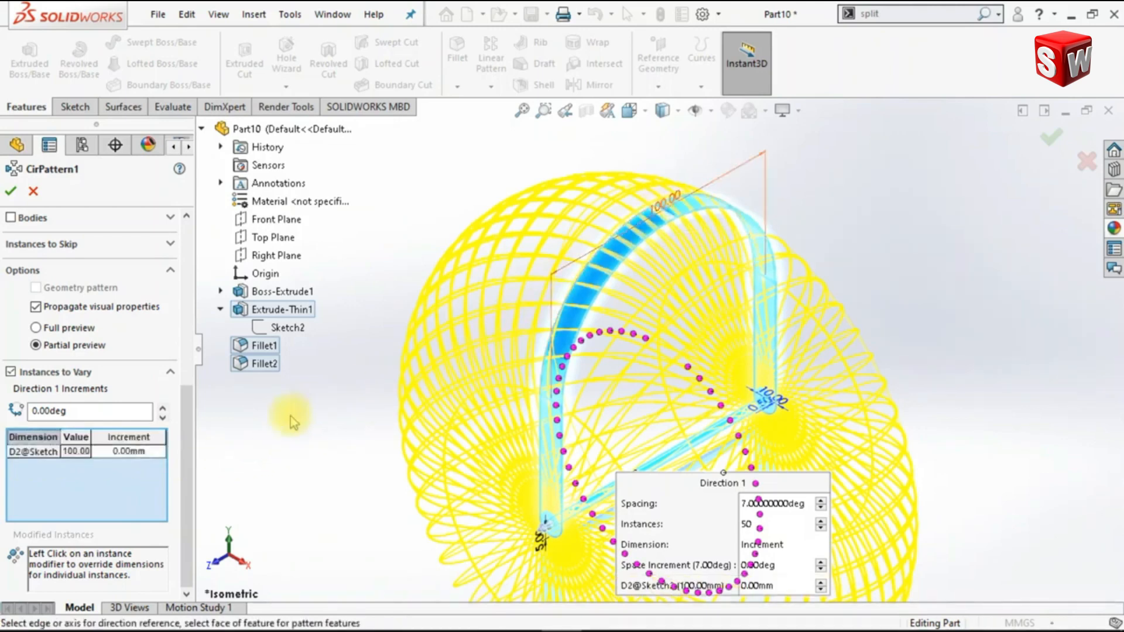
double_click(145, 454)
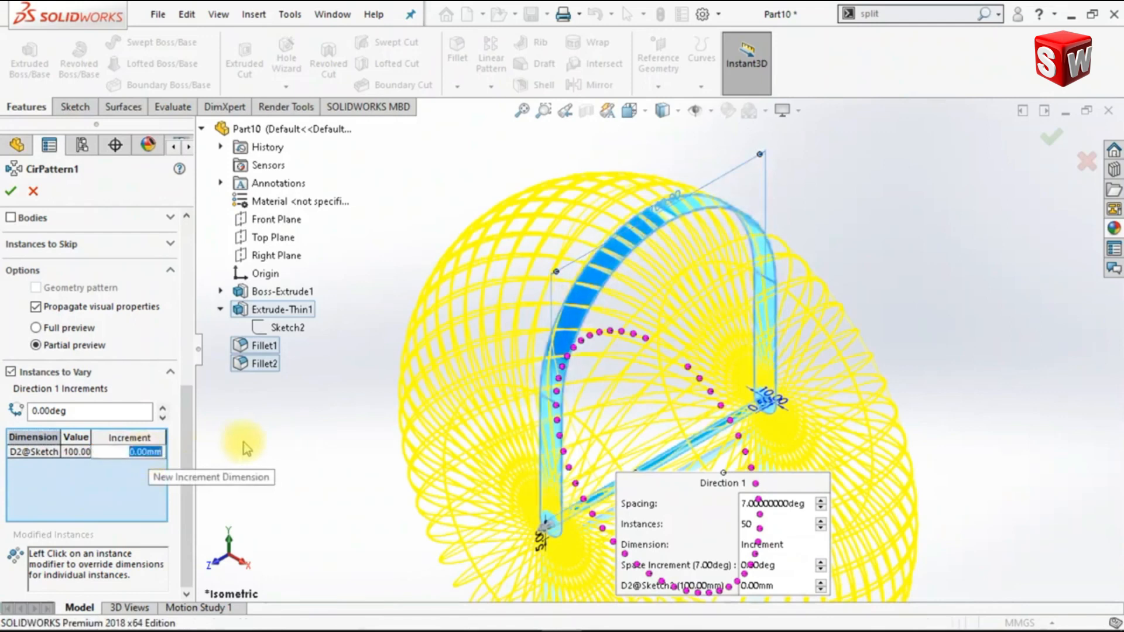
type("-1")
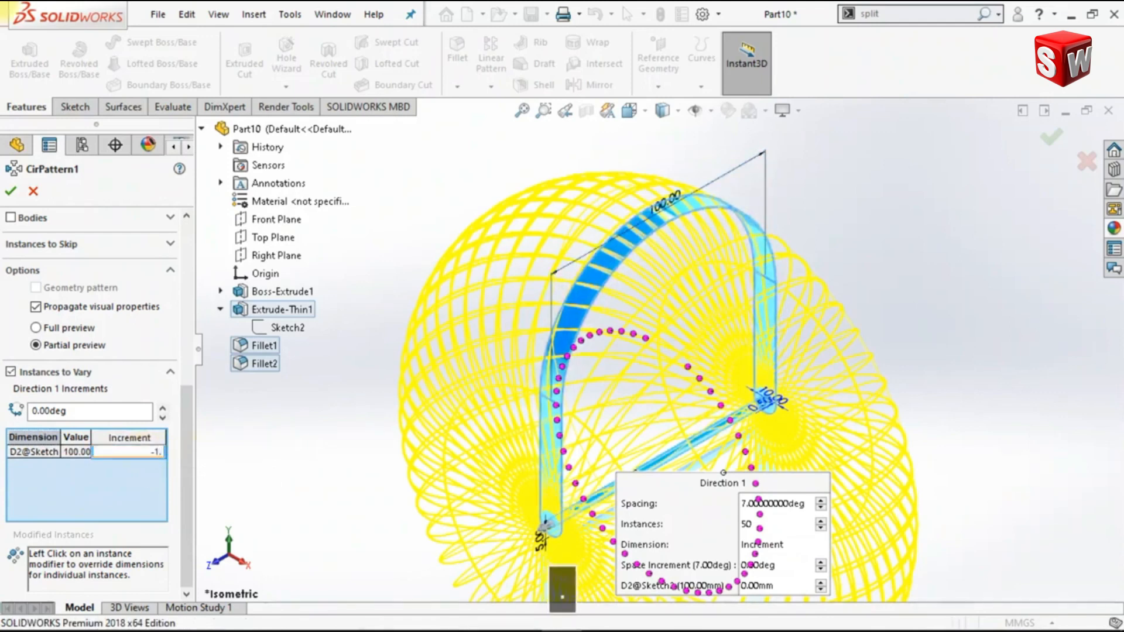
type(".25")
key("Return")
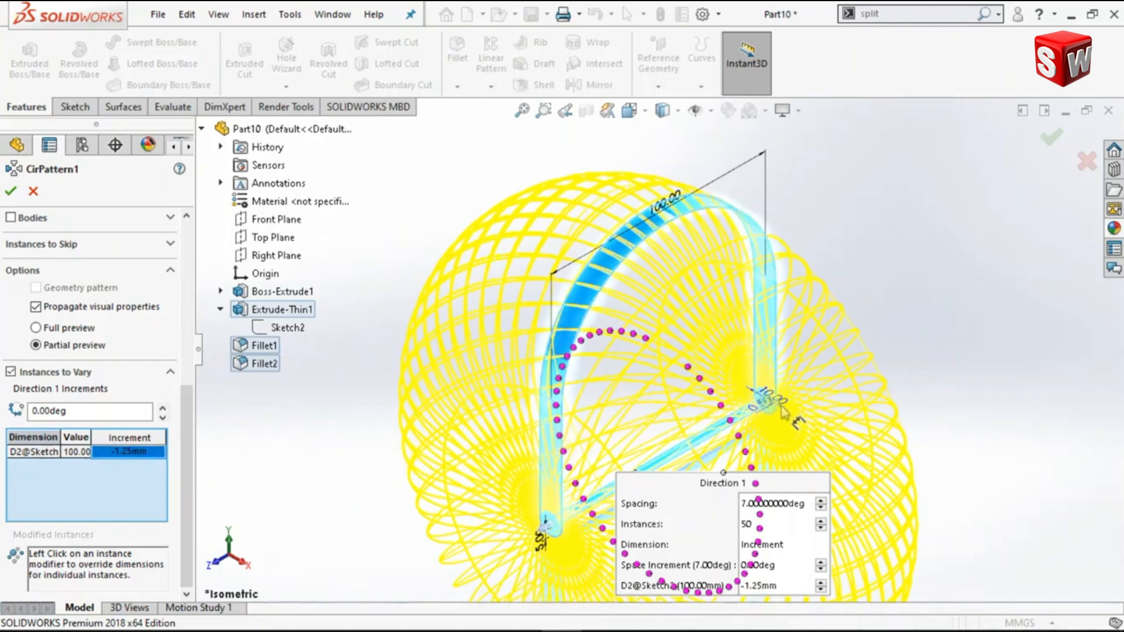
Add the band's 10 mm extrusion depth to the varied dimensions with an increment of -0.1 mm
scroll(776, 410, "down", 3)
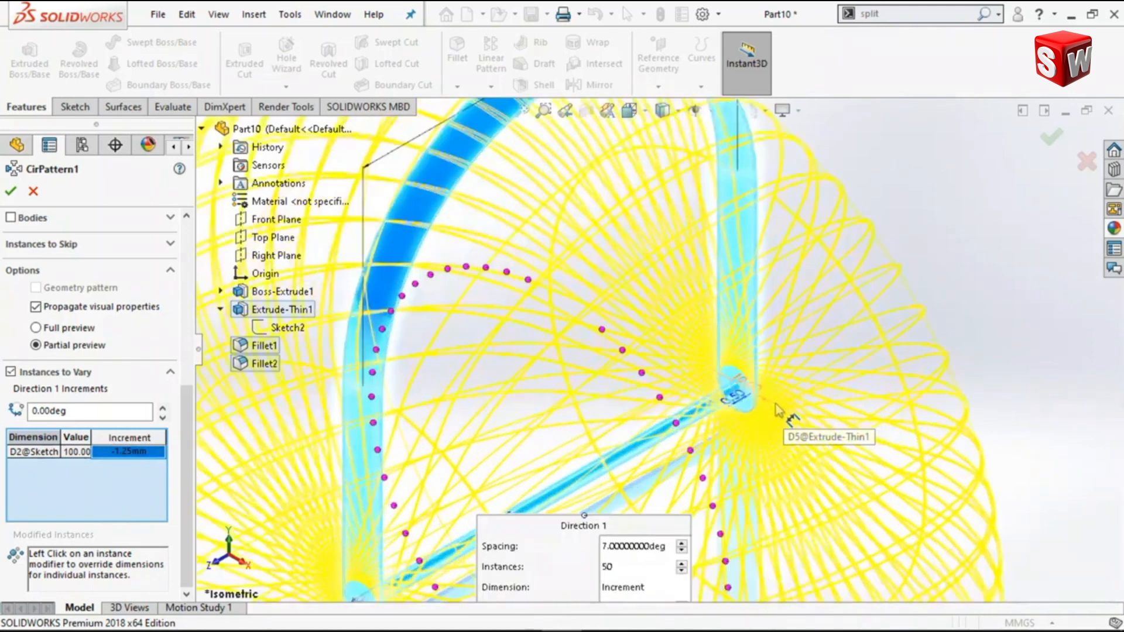
left_click(748, 387)
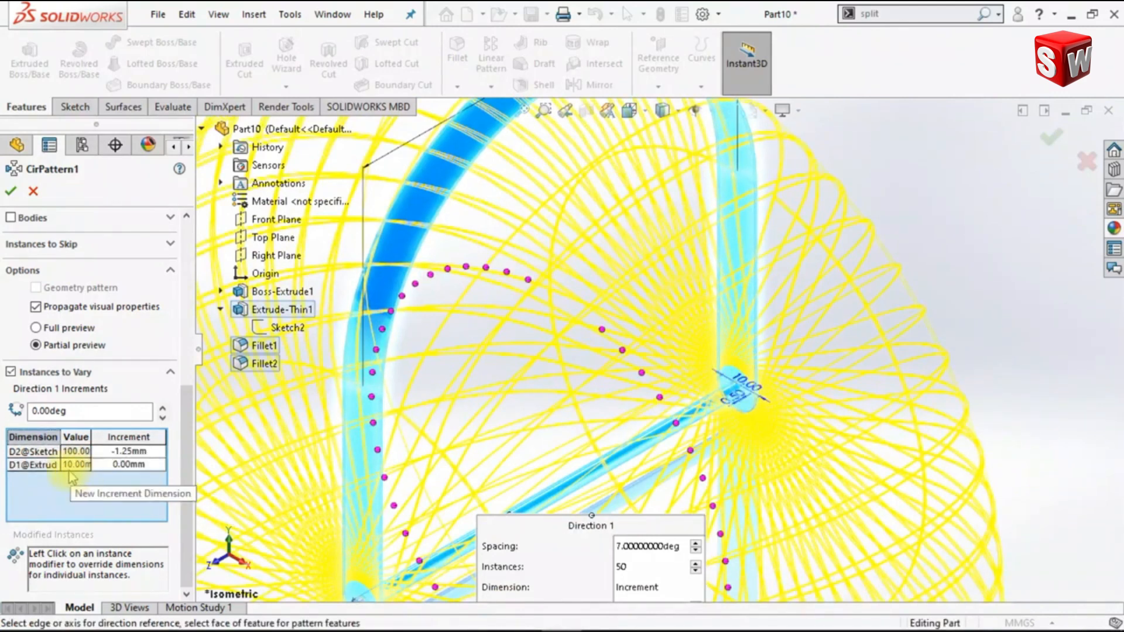
left_click(138, 464)
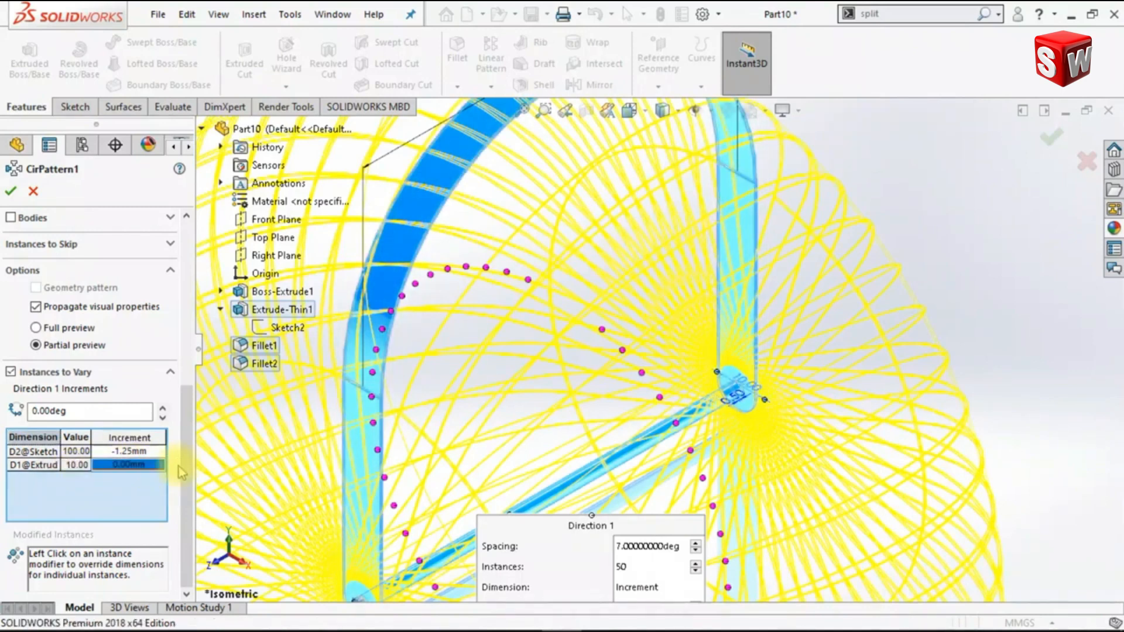
type("-0")
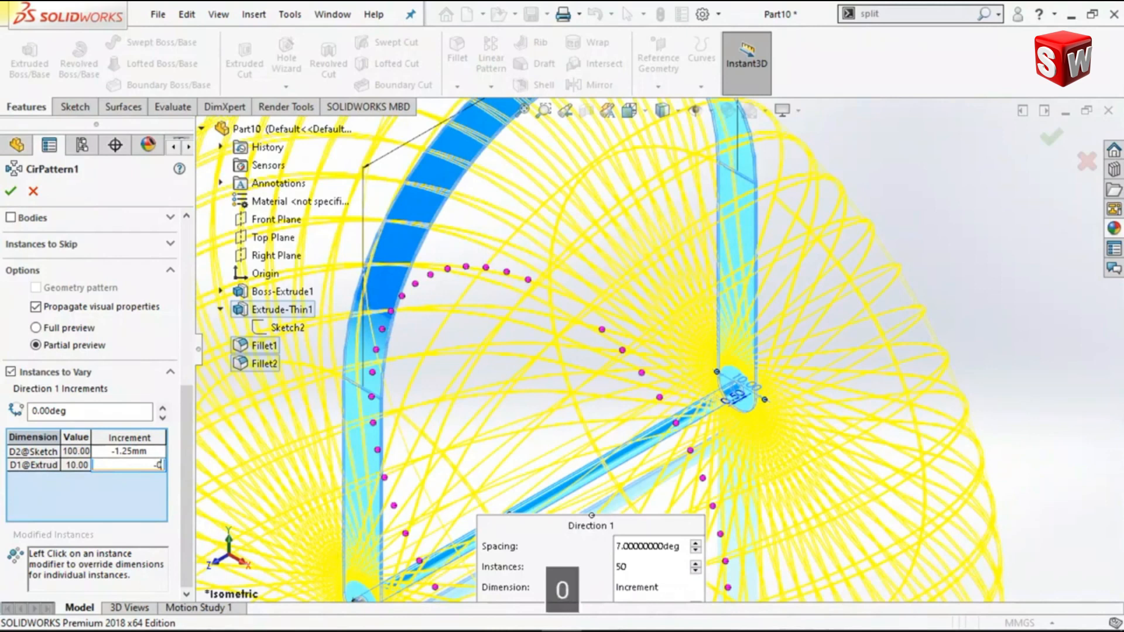
type(".1")
key("Return")
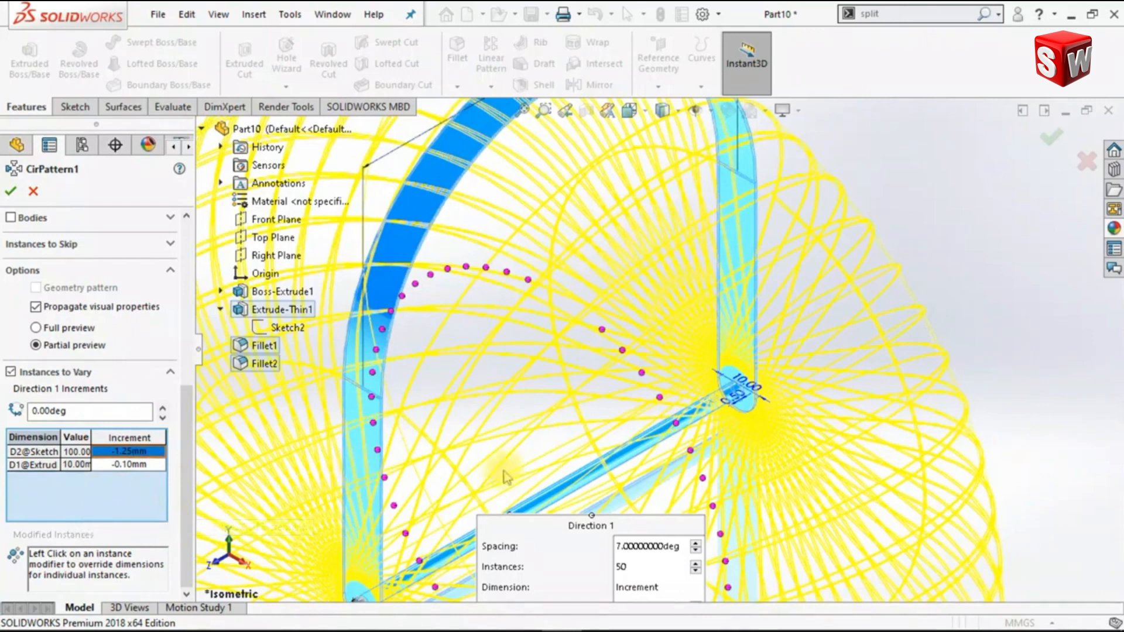
Vary the 5 mm sketch dimension at the +Z leg's lower end by a -0.05 mm increment and complete the circular pattern
scroll(995, 331, "up", 2)
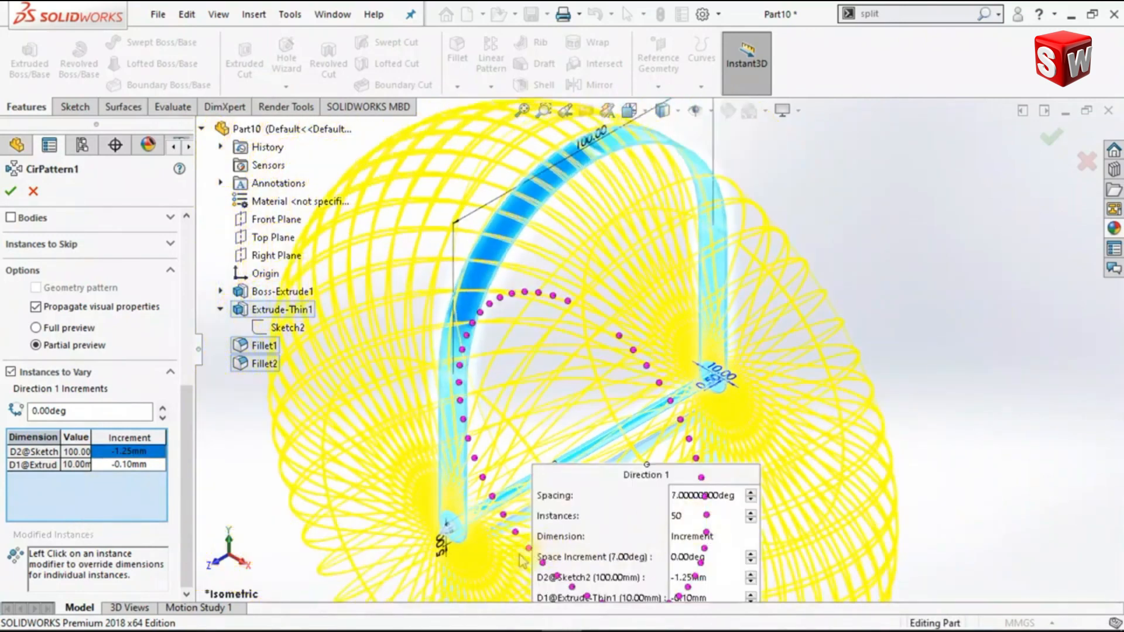
left_click(447, 555)
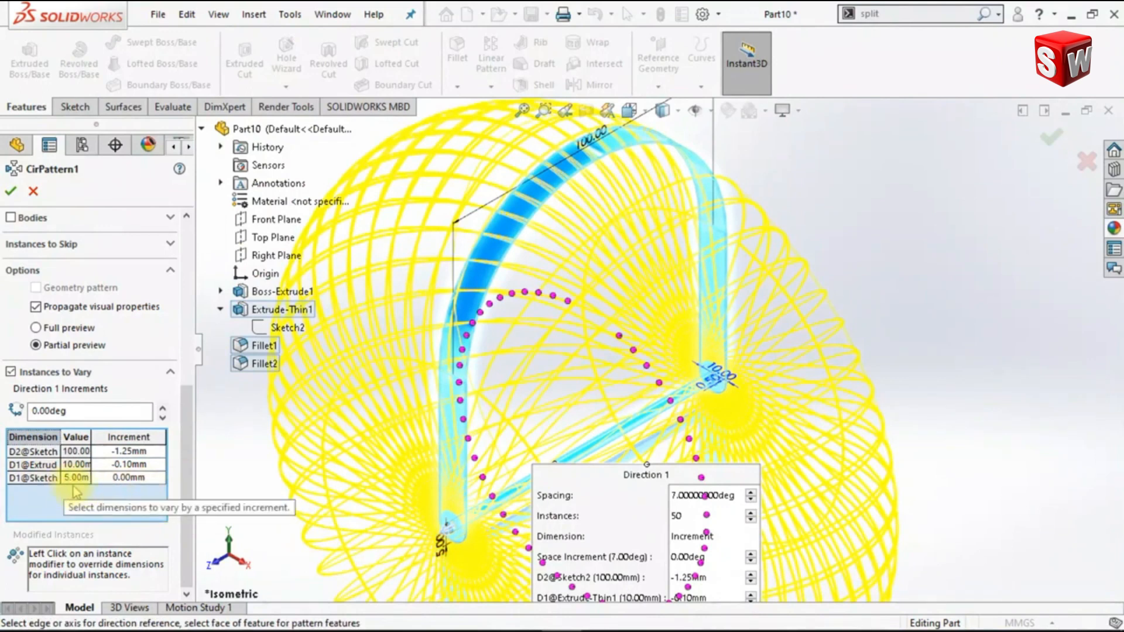
double_click(129, 480)
type("-0.5")
key("Return")
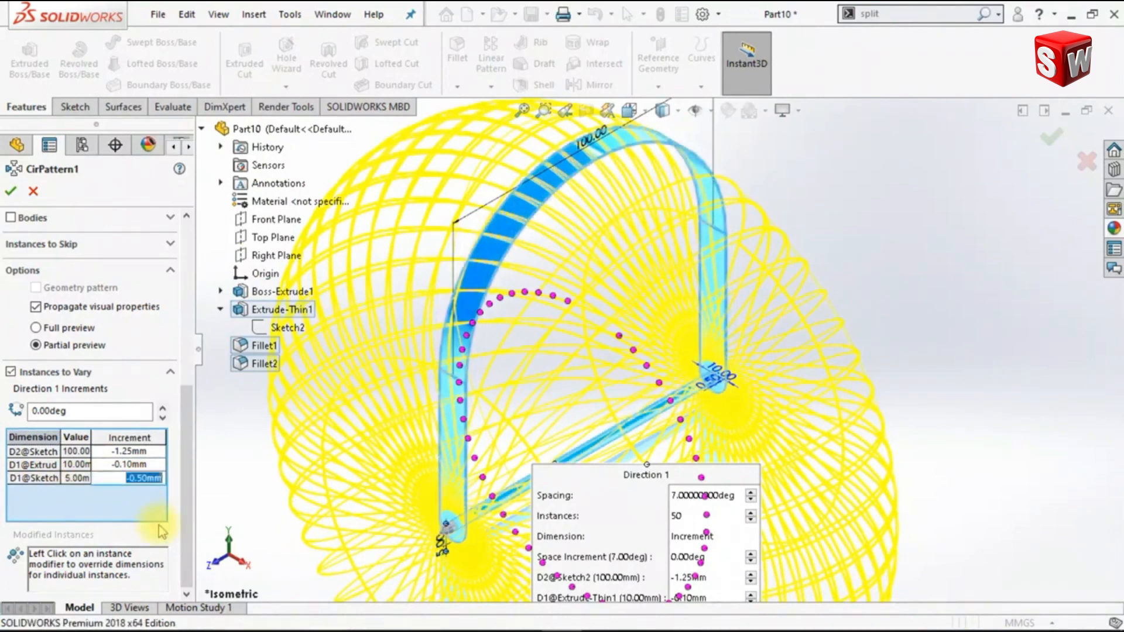
type("-0.0")
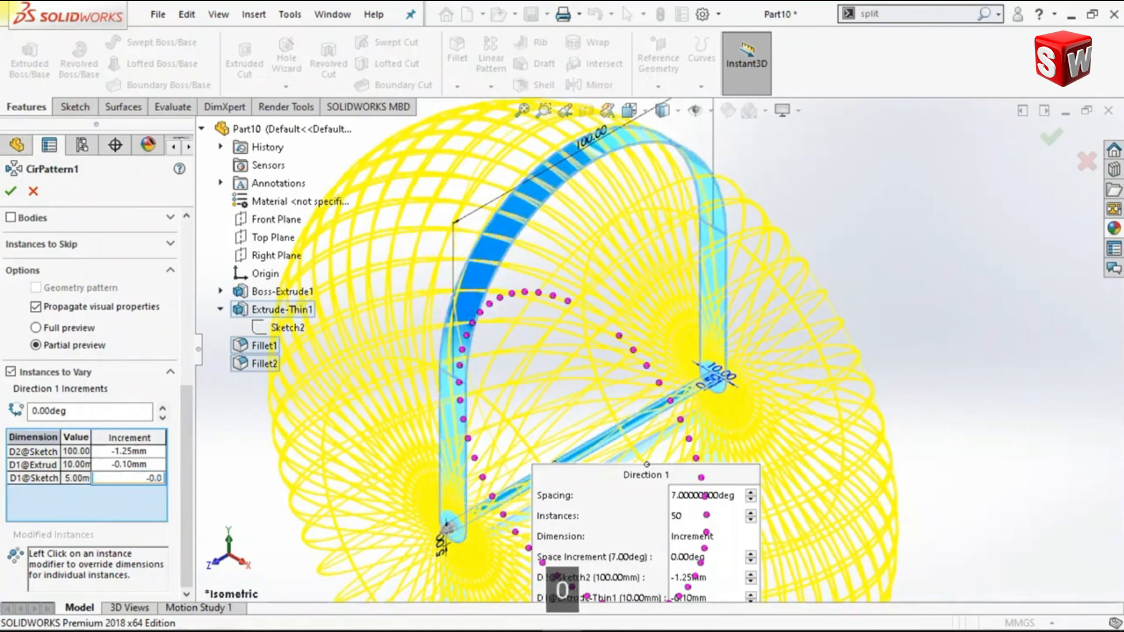
type("5")
key("Return")
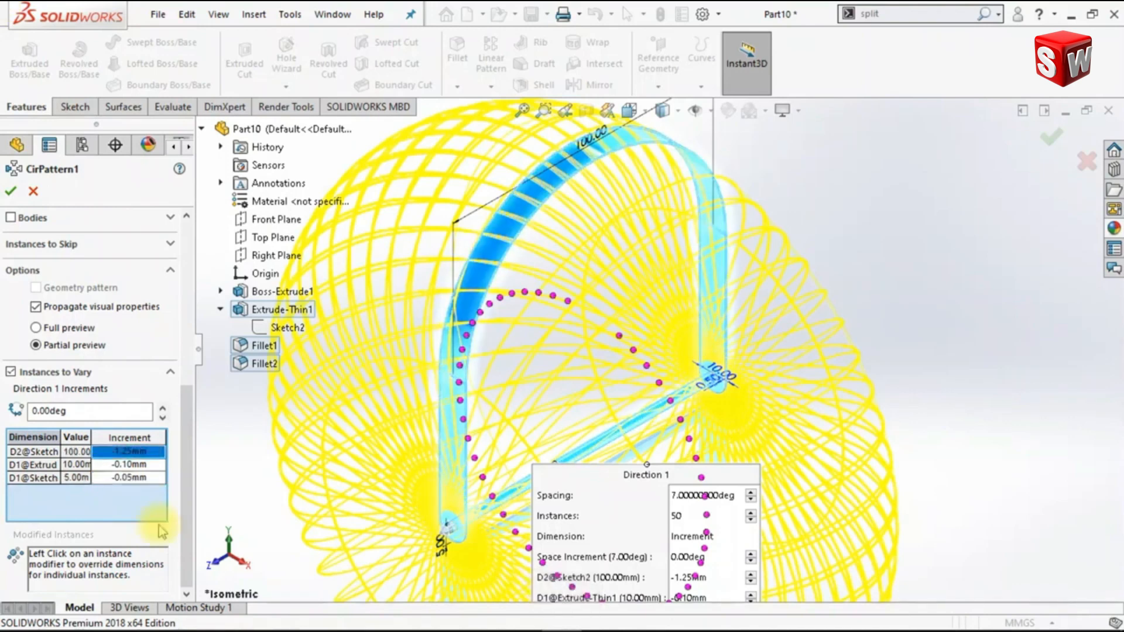
left_click(12, 196)
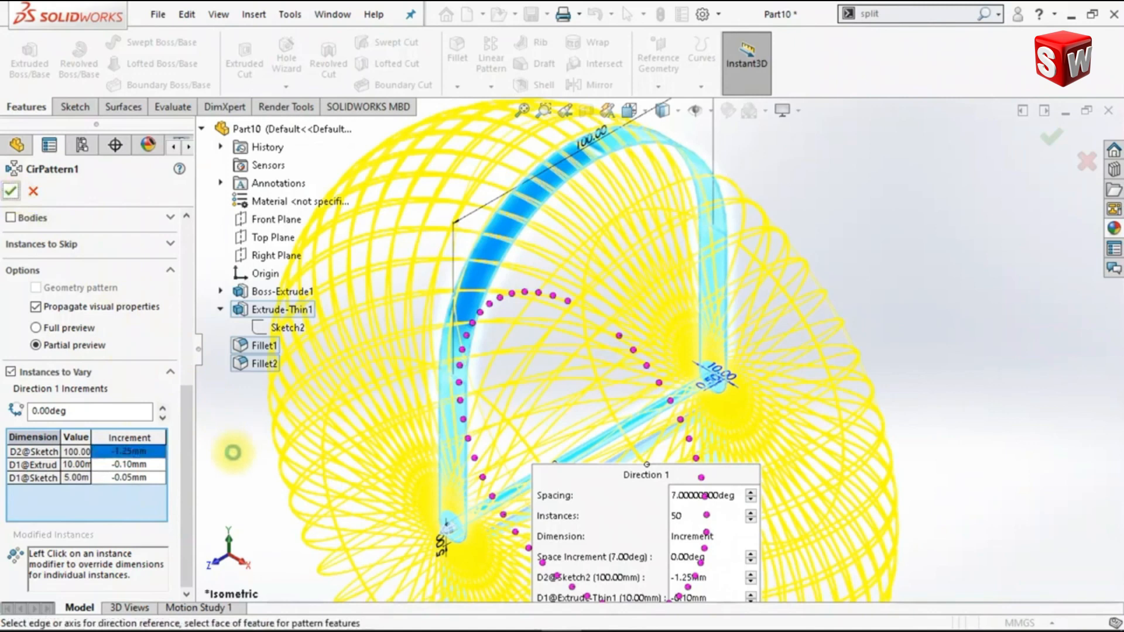
key("ctrl+1")
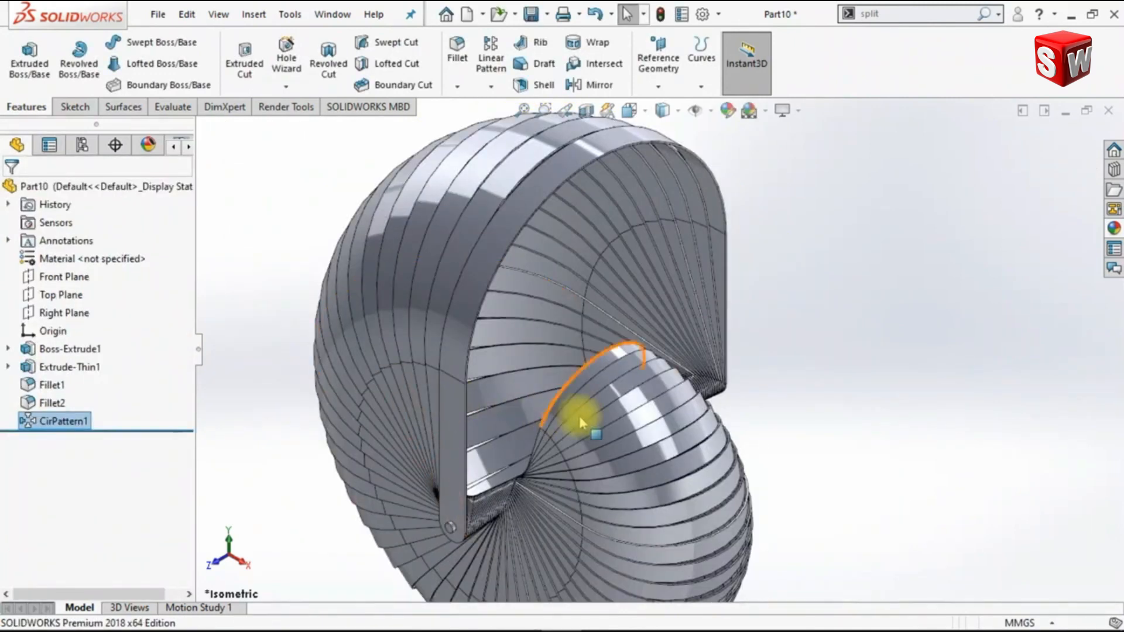
Apply a 25 mm constant-radius fillet to the front face of the first, vertical band
scroll(579, 419, "up", 4)
middle_click_drag(579, 425, 598, 396)
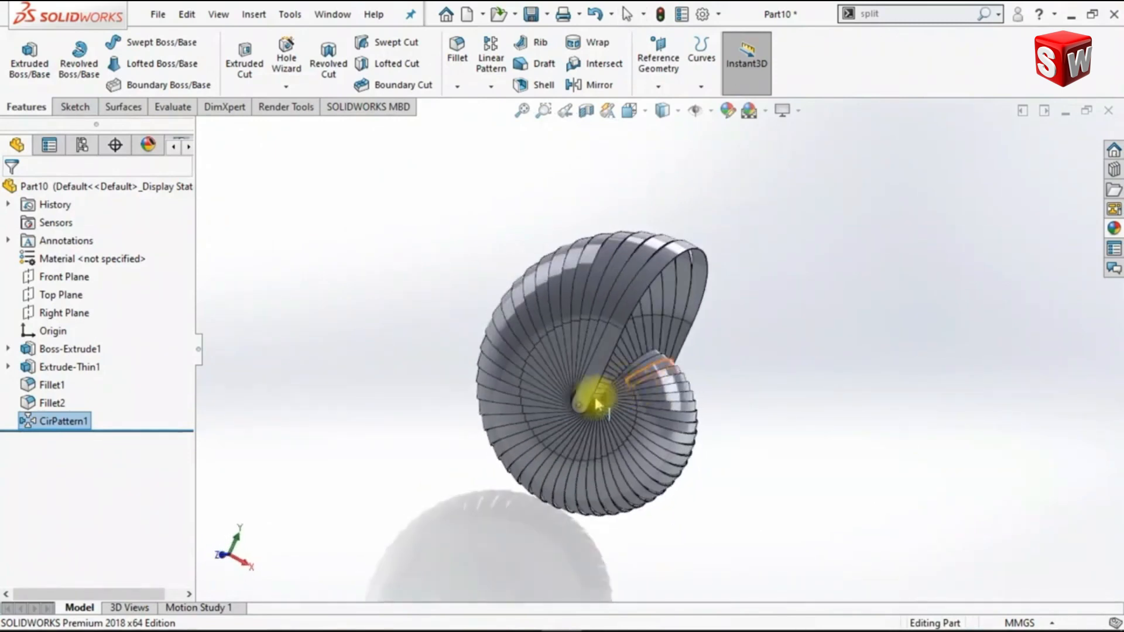
left_click(226, 560)
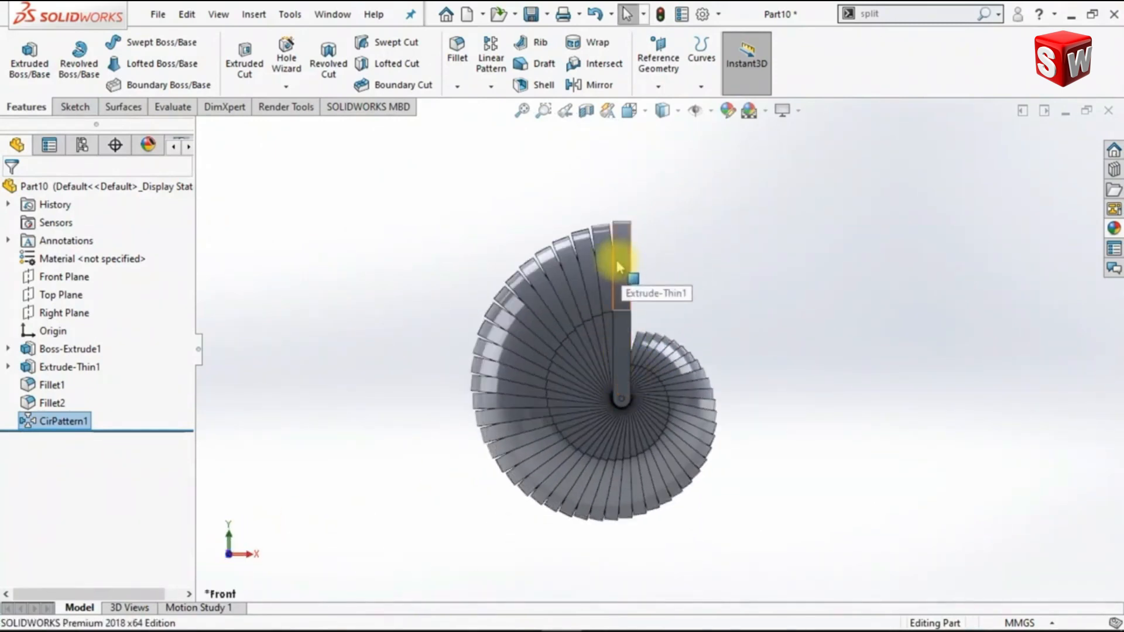
left_click(462, 62)
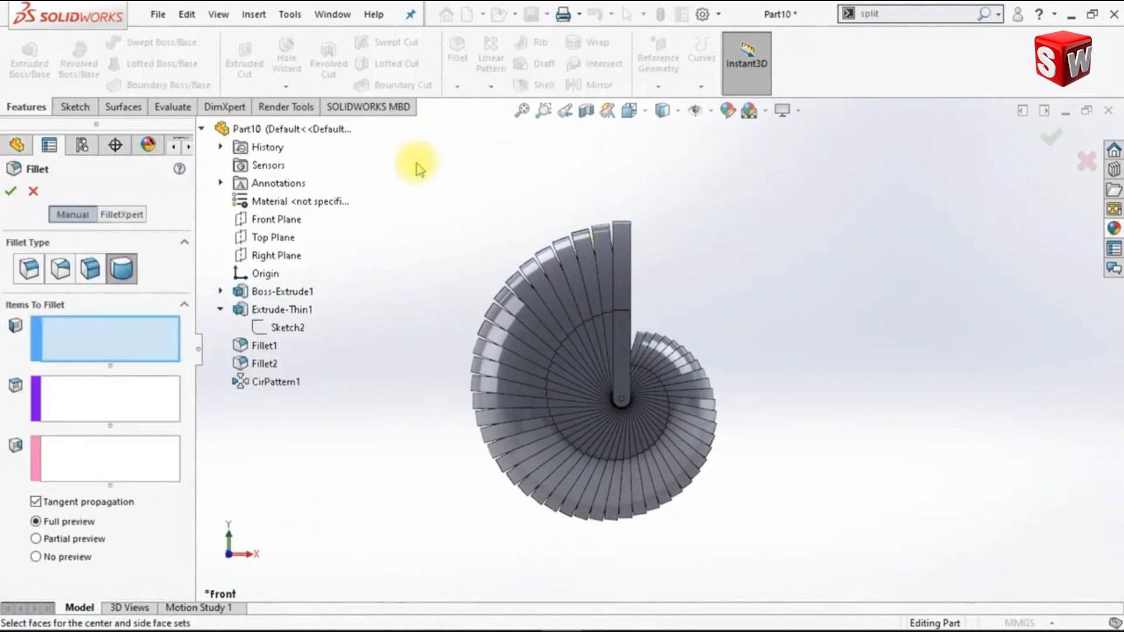
left_click(30, 269)
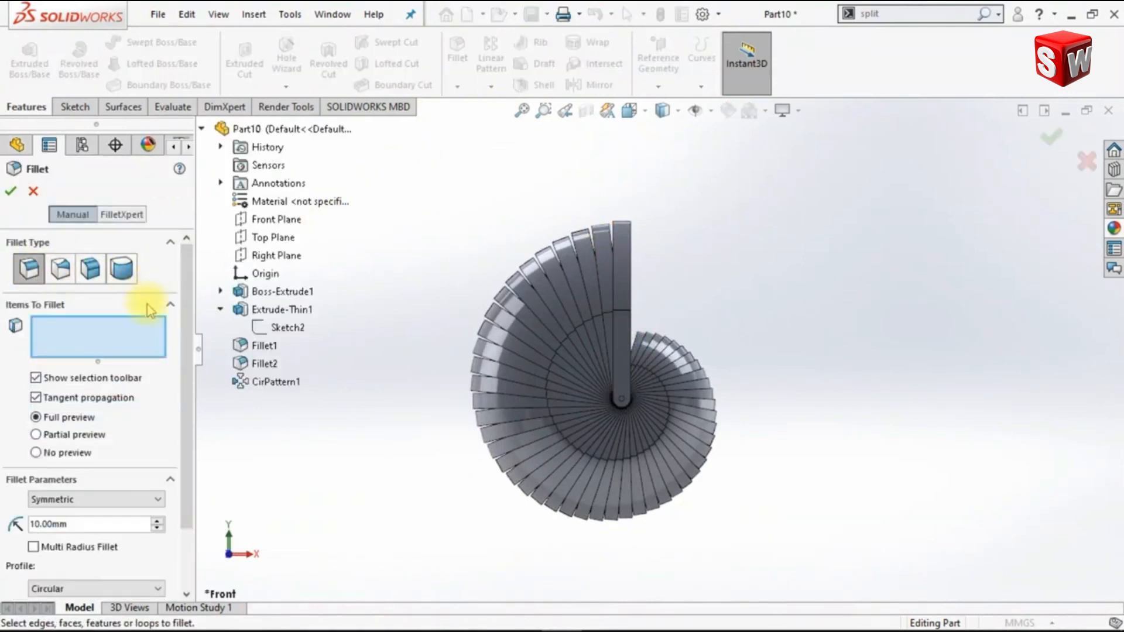
double_click(119, 525)
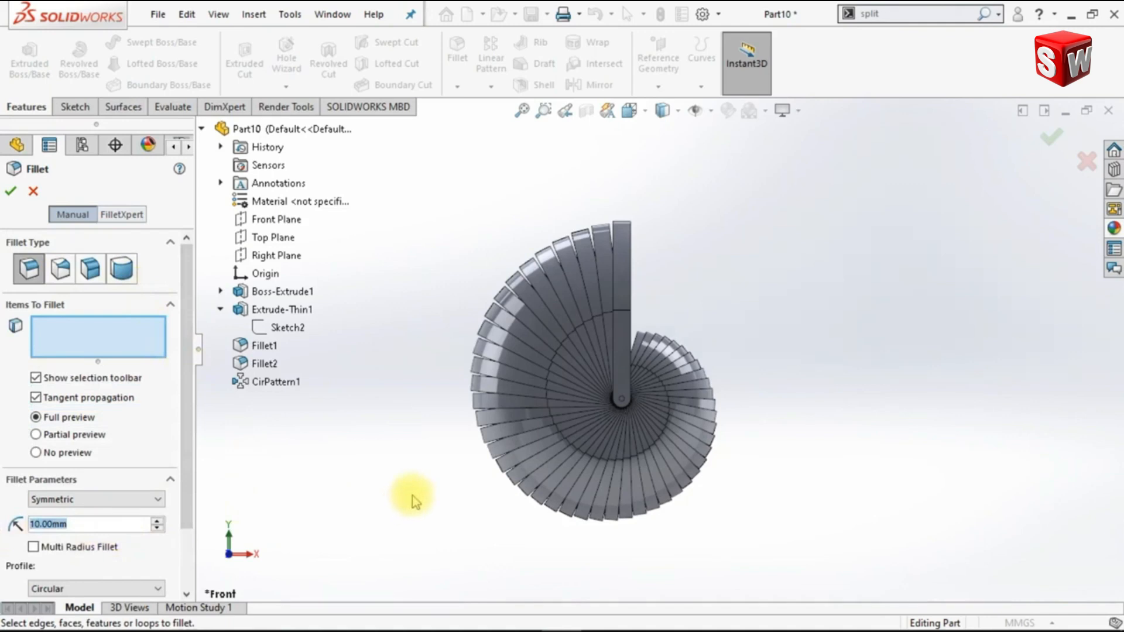
type("25")
key("Return")
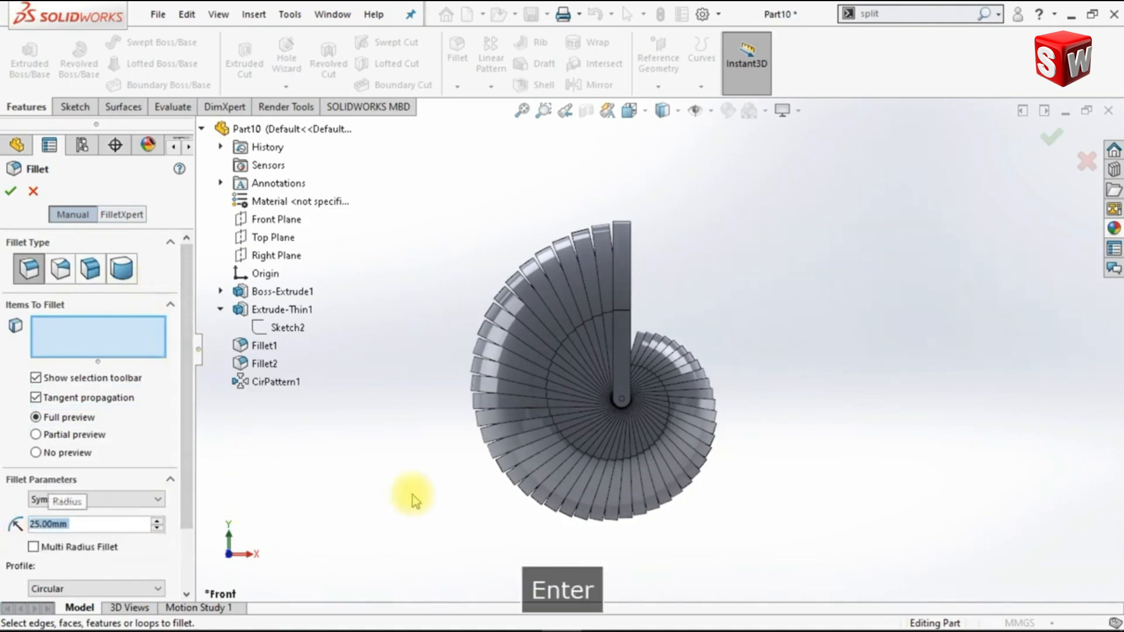
left_click(625, 252)
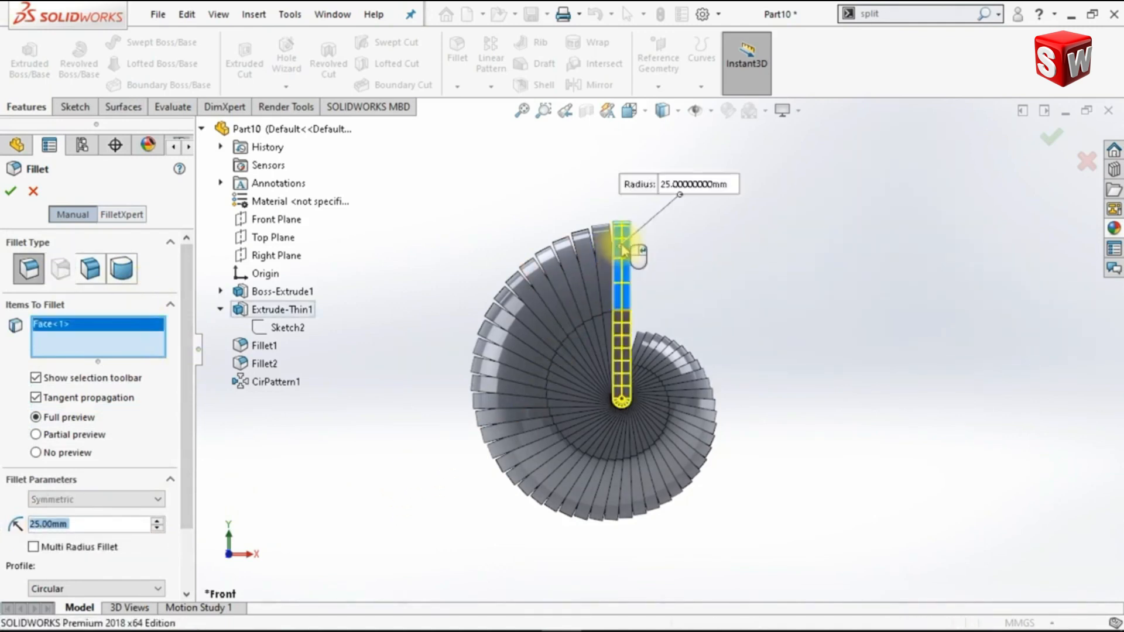
left_click(13, 194)
Apply a 24 mm constant-radius fillet to the front faces of the second and third bands, counting counterclockwise from the vertical one
scroll(583, 258, "down", 2)
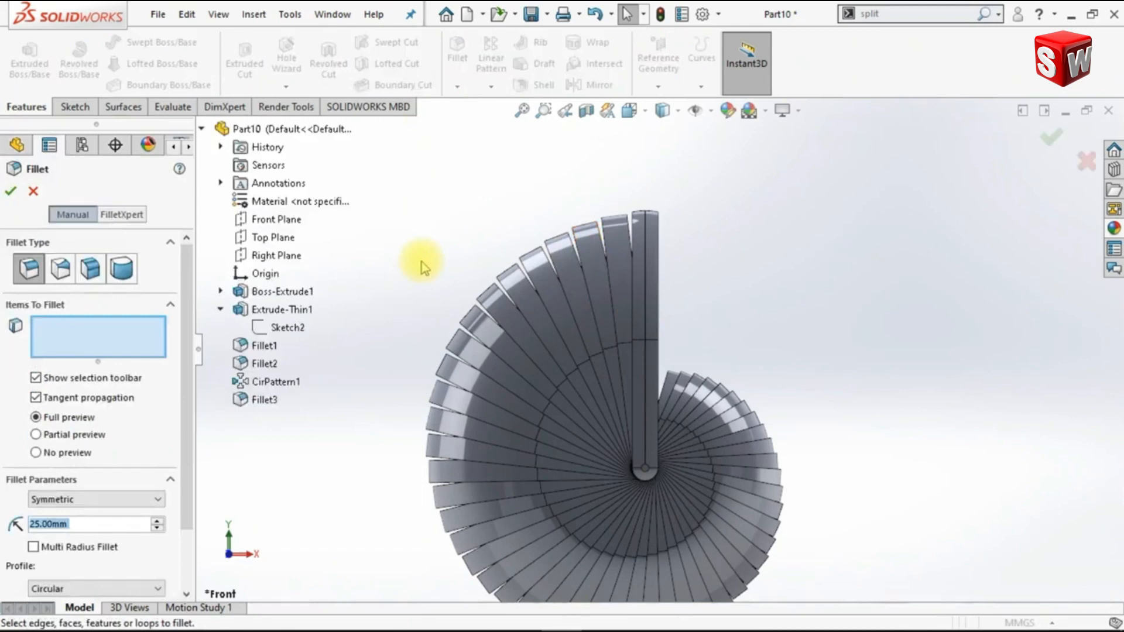
left_click(202, 130)
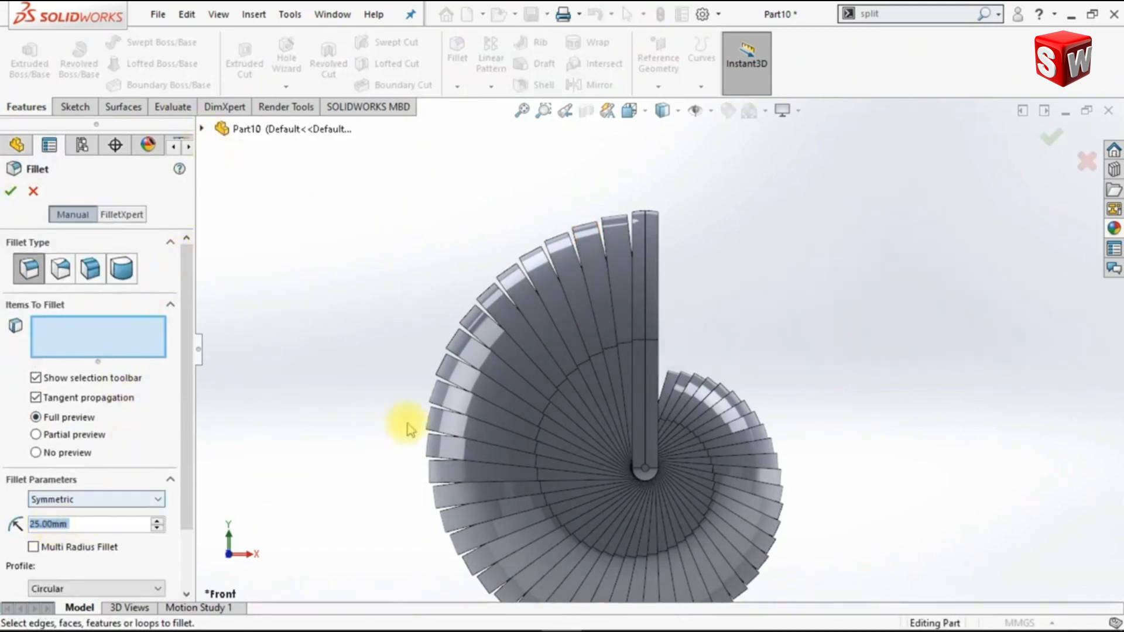
type("24")
key("Return")
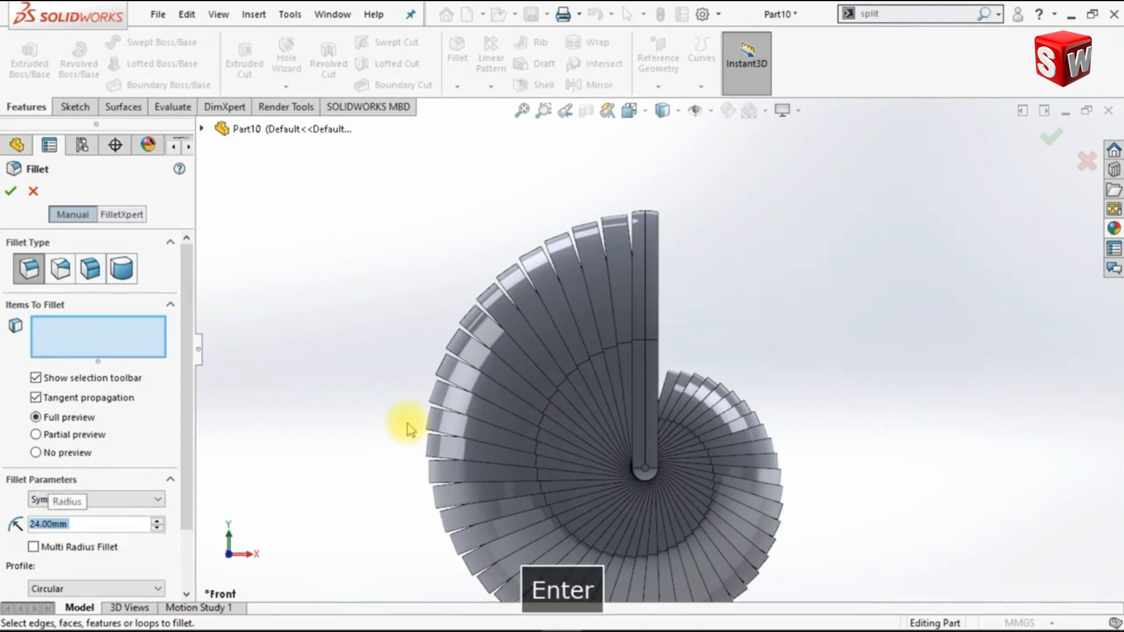
left_click(615, 237)
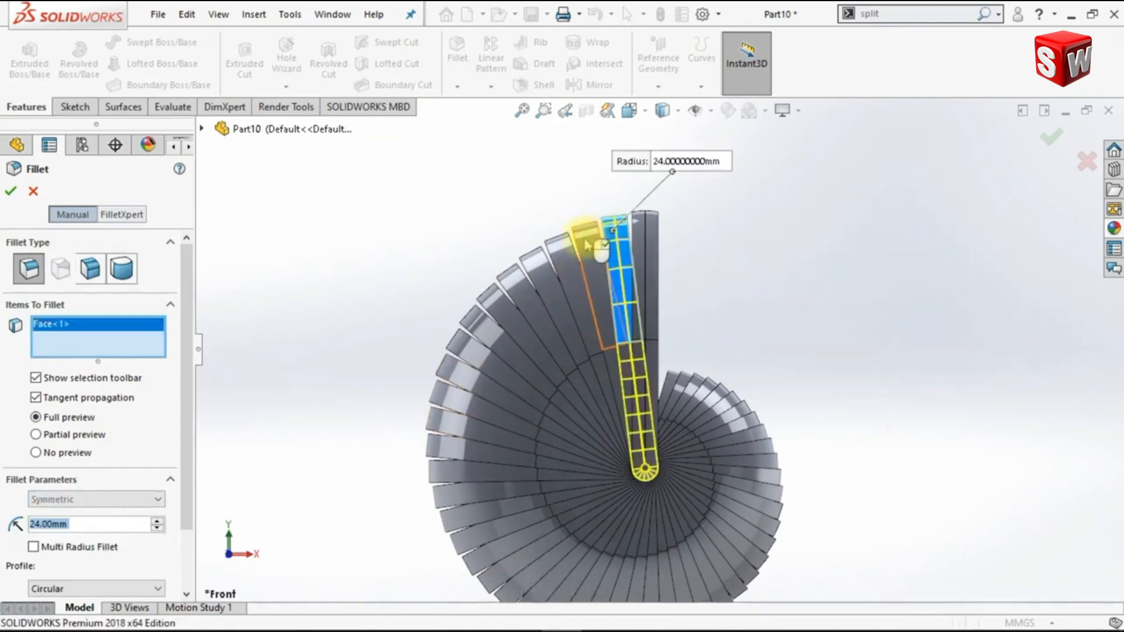
left_click(588, 243)
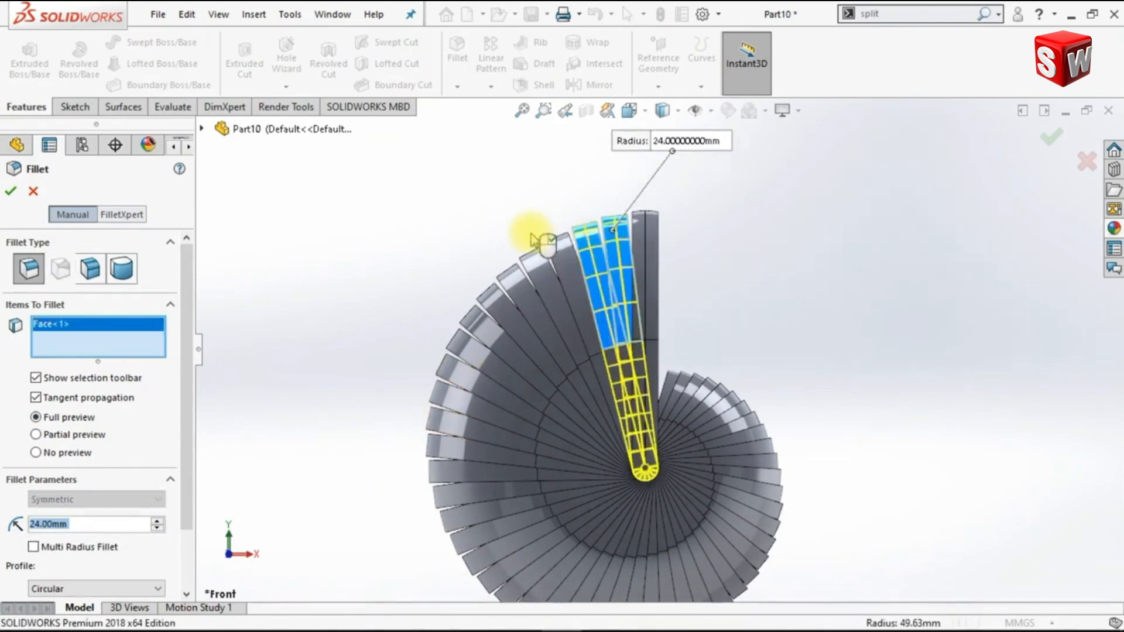
left_click(10, 193)
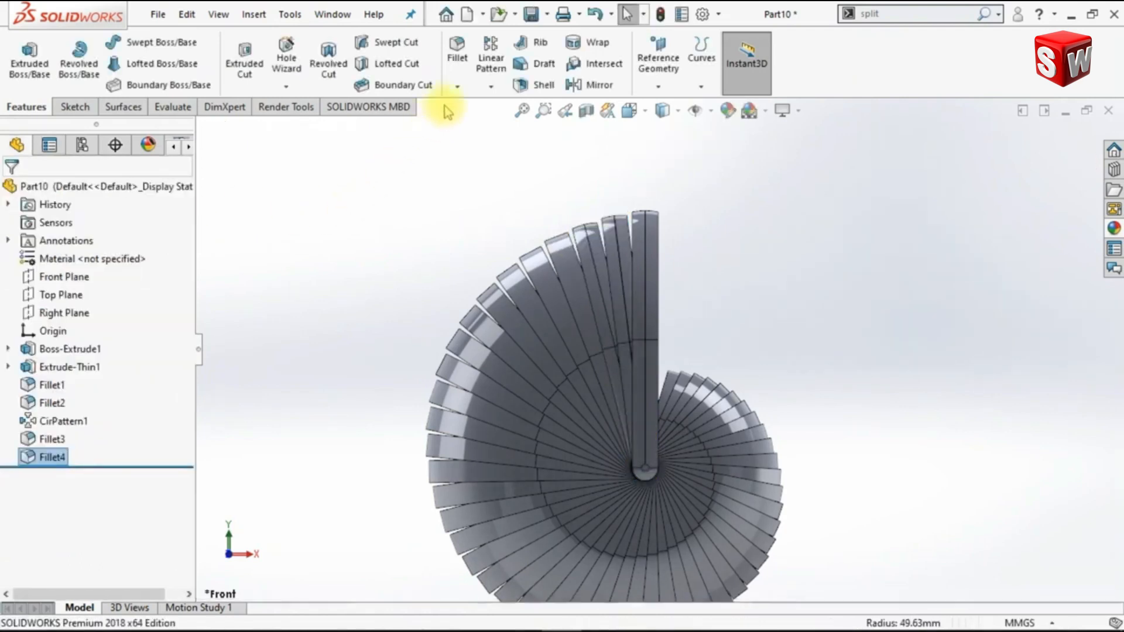
Apply a 23 mm fillet to the front faces of the fourth and fifth bands
key("Return")
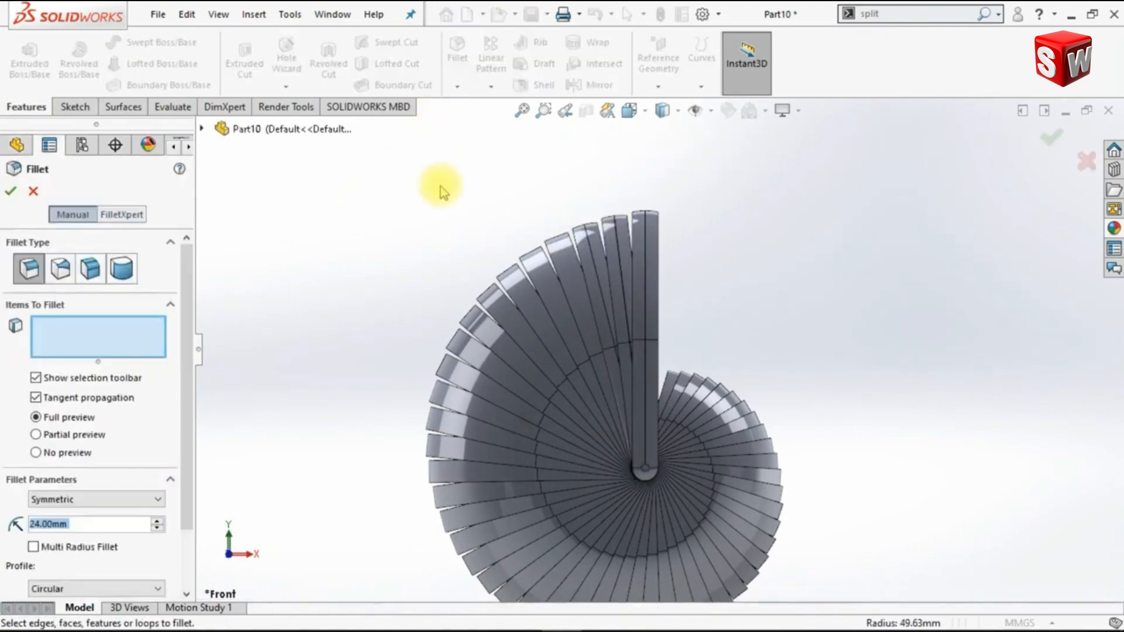
type("23")
key("Return")
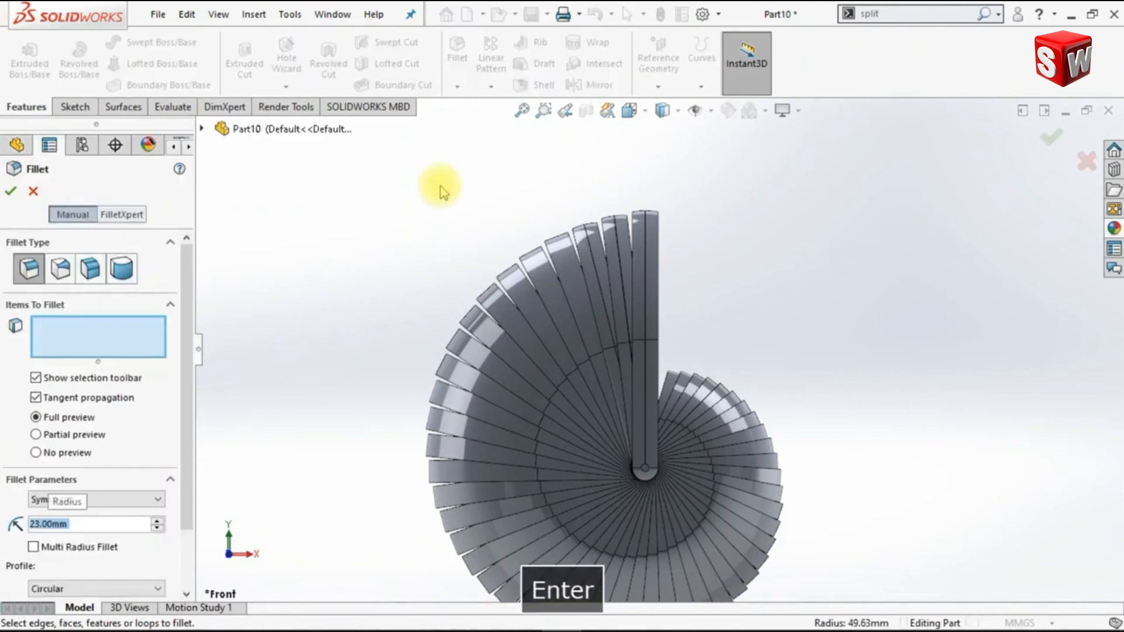
left_click(555, 249)
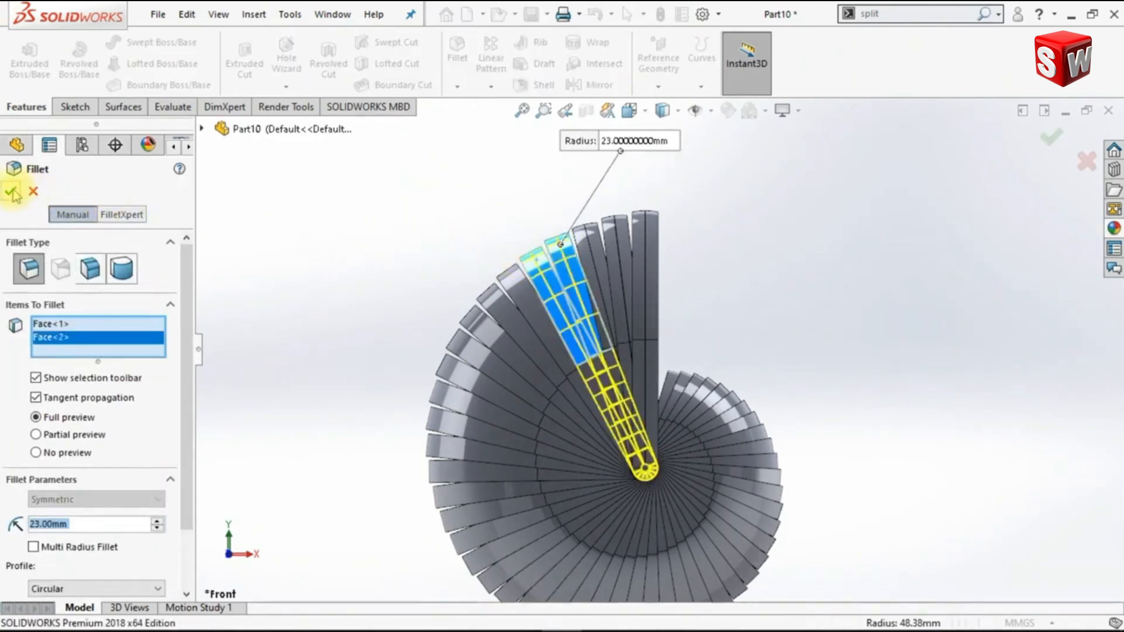
Apply a 22 mm fillet to the front faces of the sixth and seventh bands
key("Return")
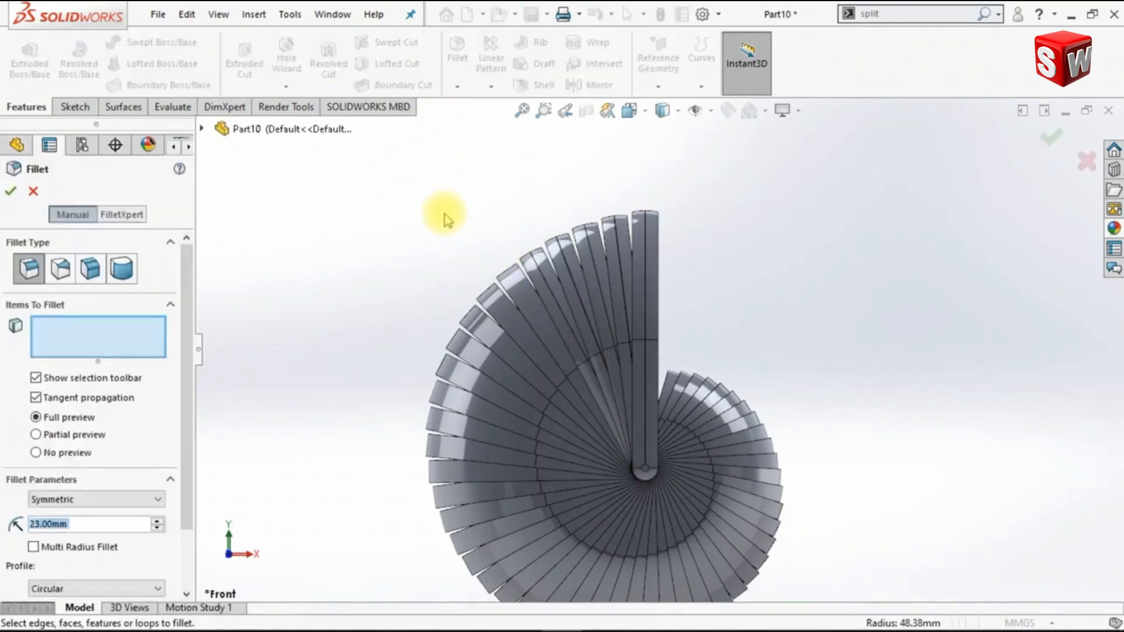
type("22")
key("Return")
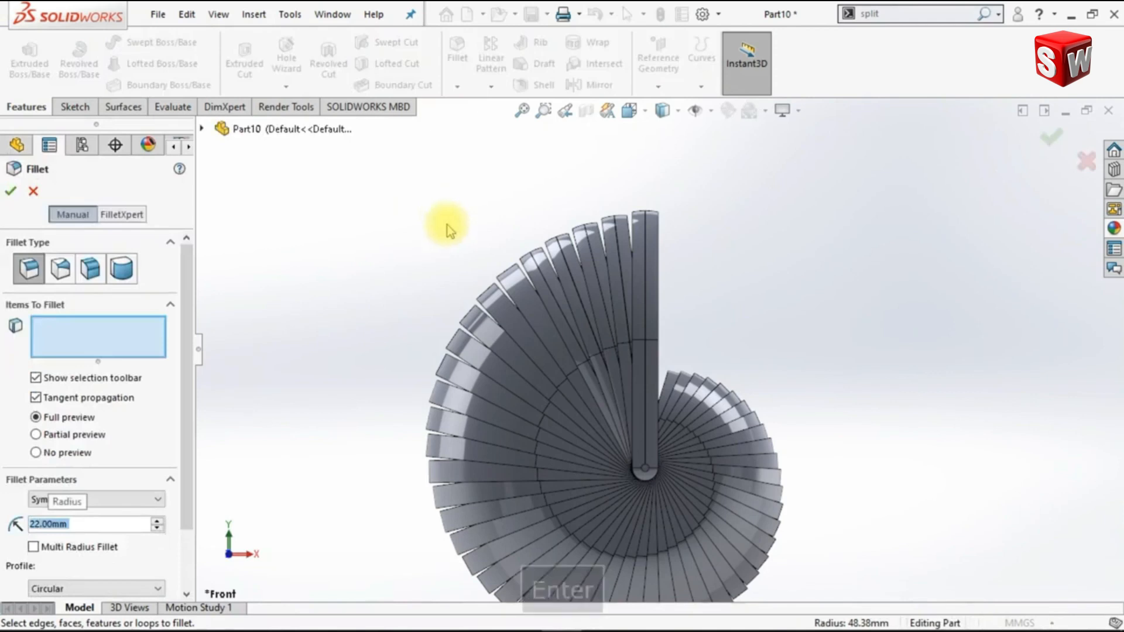
left_click(501, 304)
left_click(500, 305)
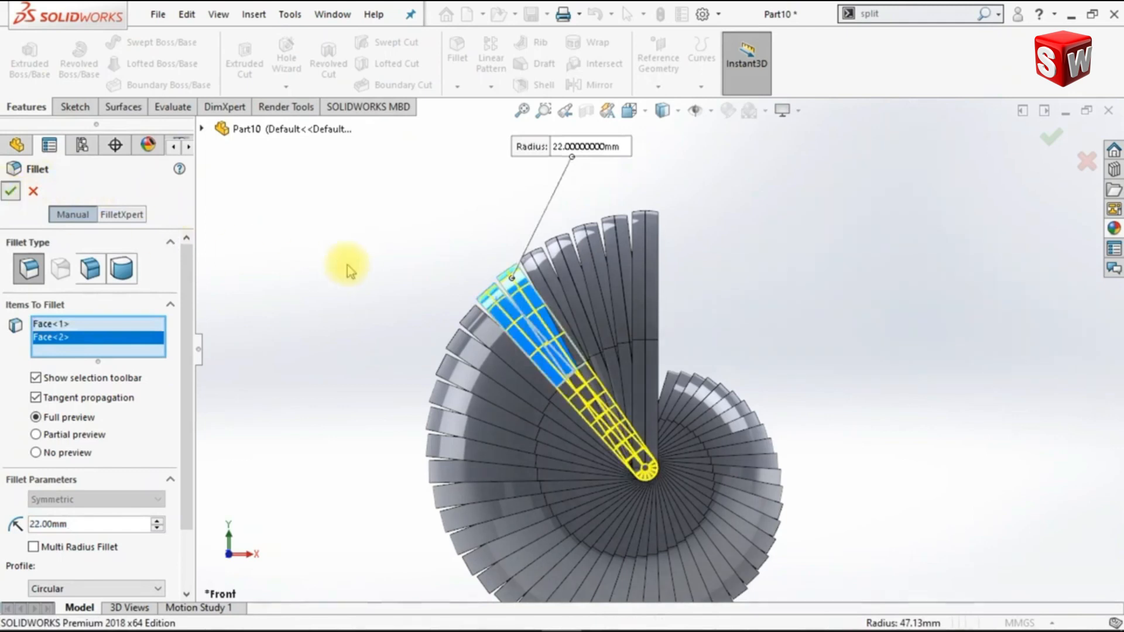
Apply a 21 mm fillet to the front faces of the eighth and ninth bands
key("Return")
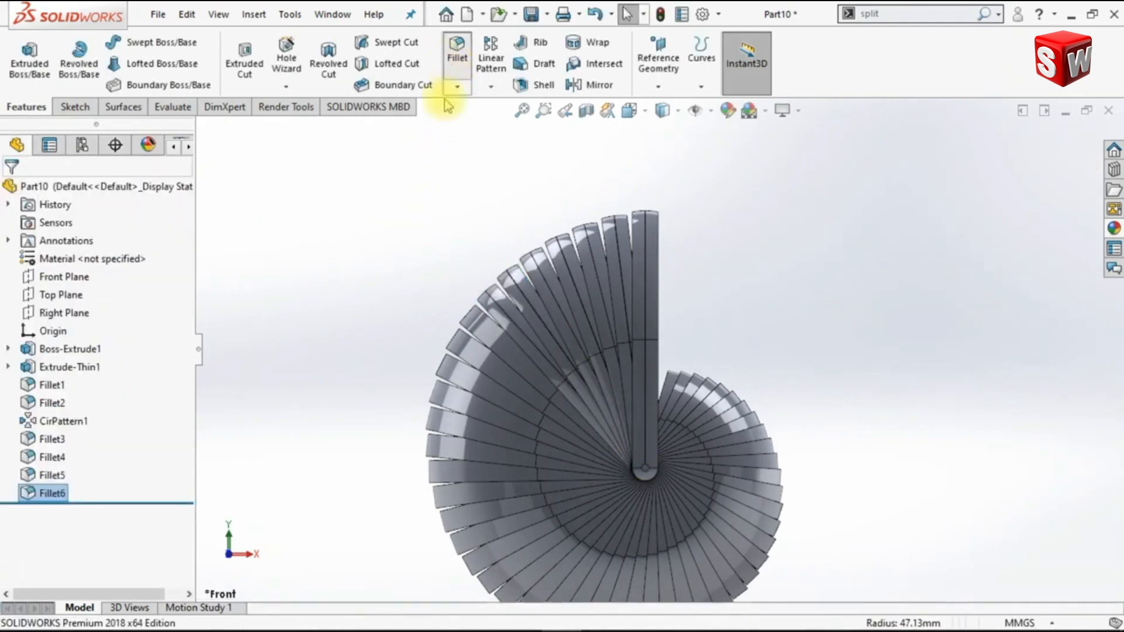
type("21")
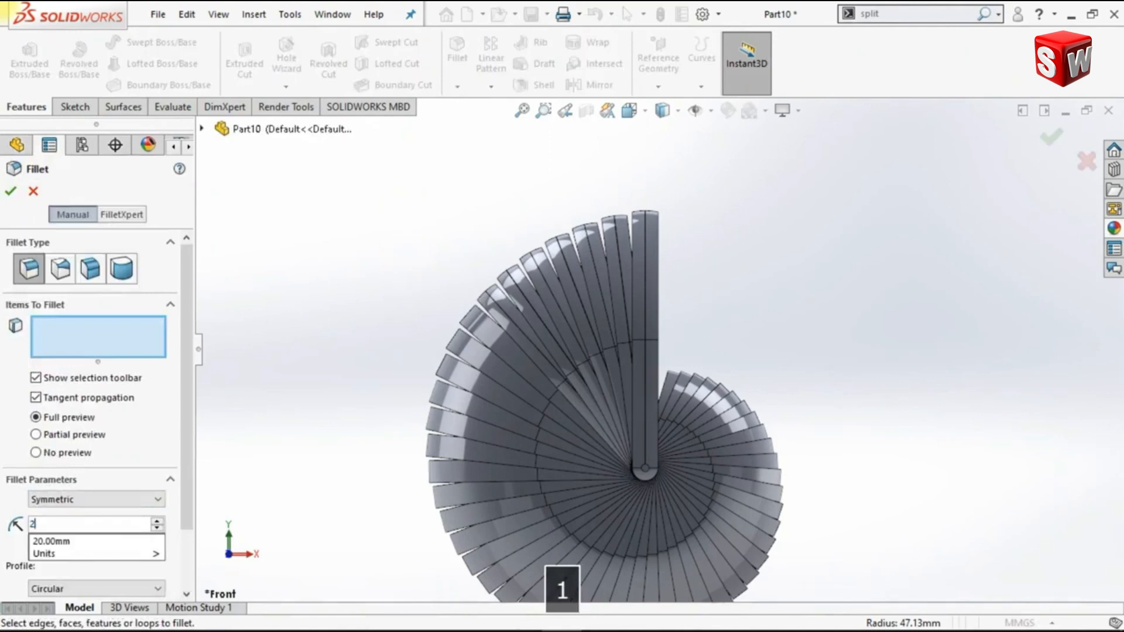
key("Return")
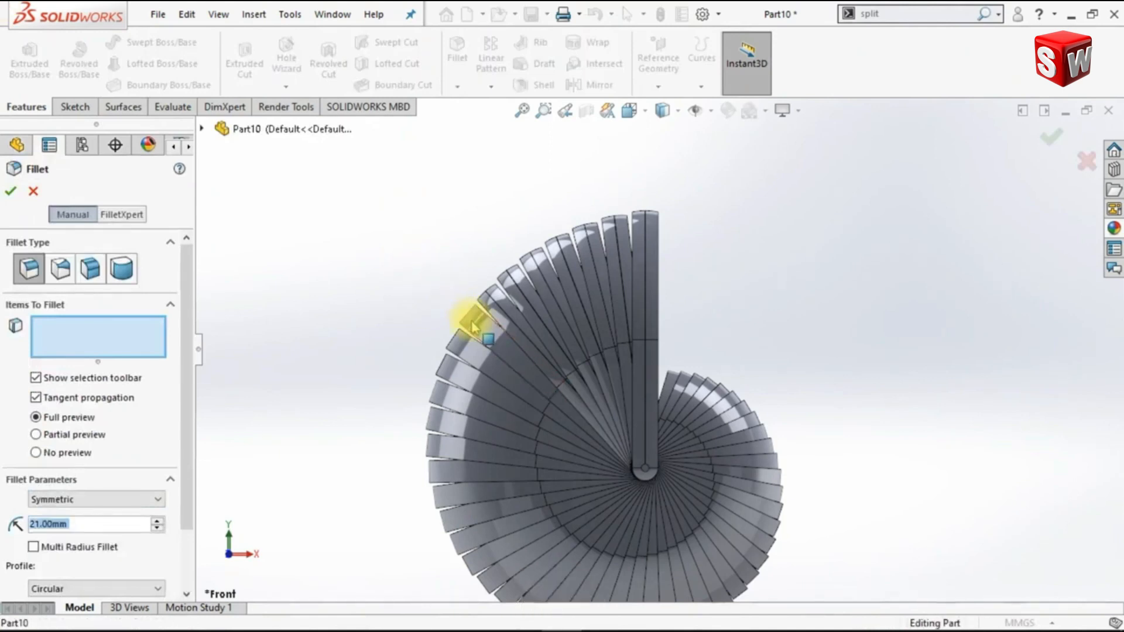
left_click(460, 338)
left_click(459, 352)
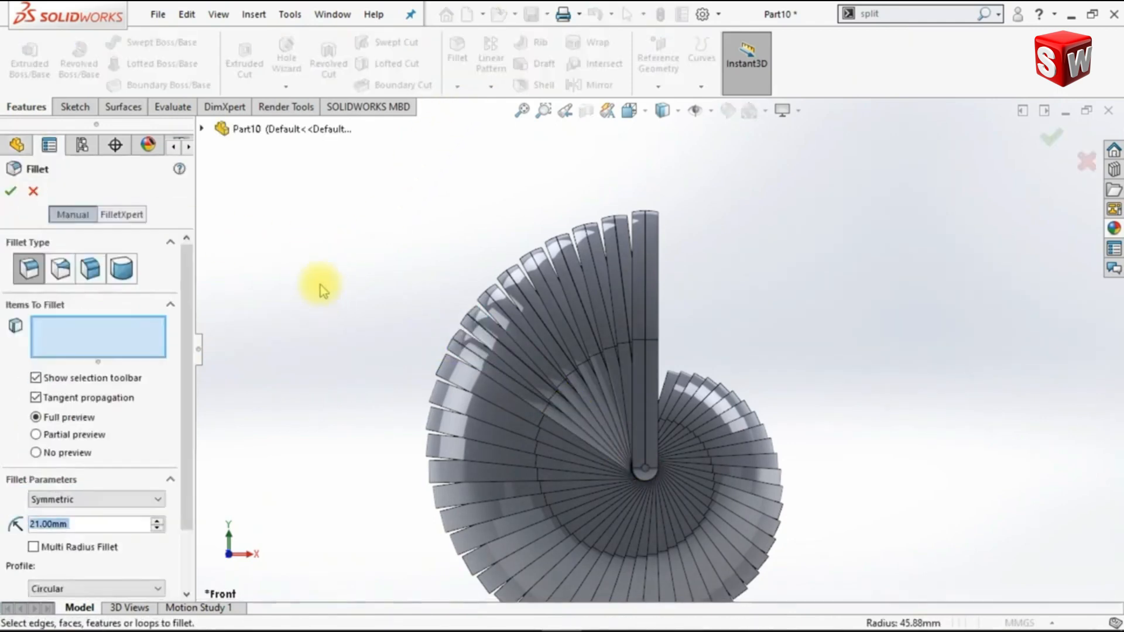
Apply a 20 mm fillet to the front faces of the tenth and eleventh bands
type("20")
key("Return")
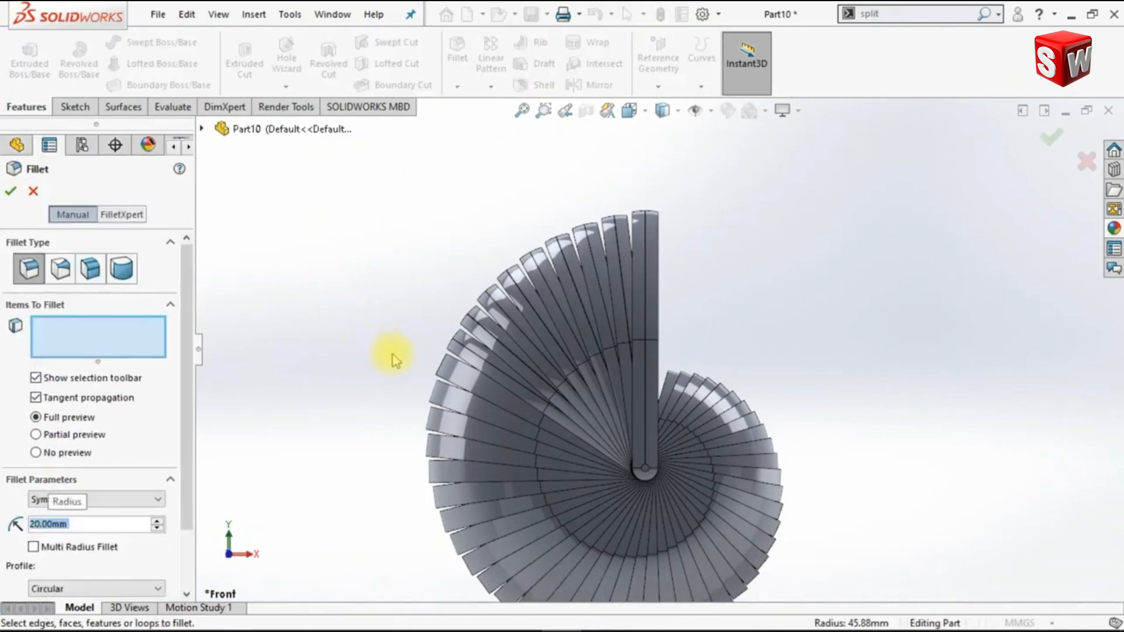
left_click(443, 403)
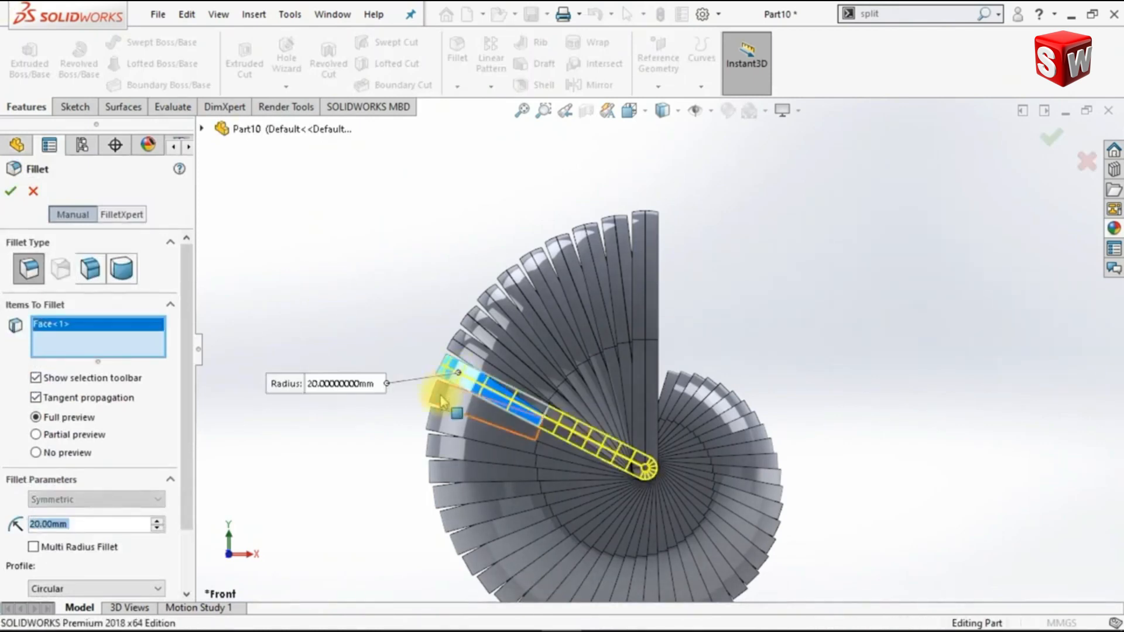
left_click(441, 399)
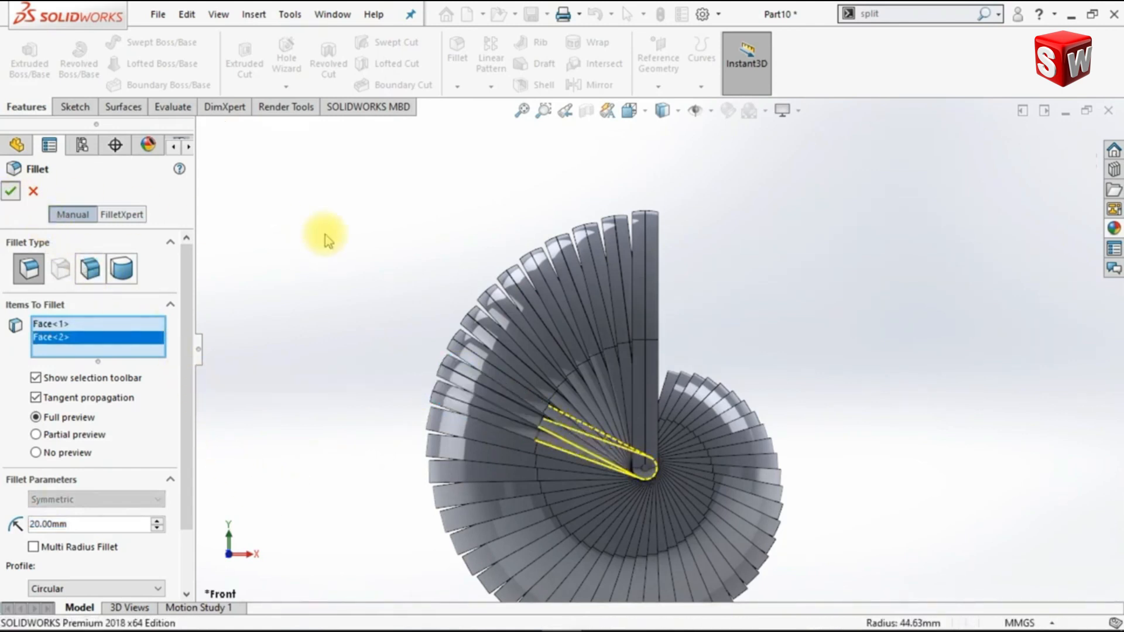
Apply a 19 mm fillet to the front faces of the twelfth and thirteenth bands
key("Return")
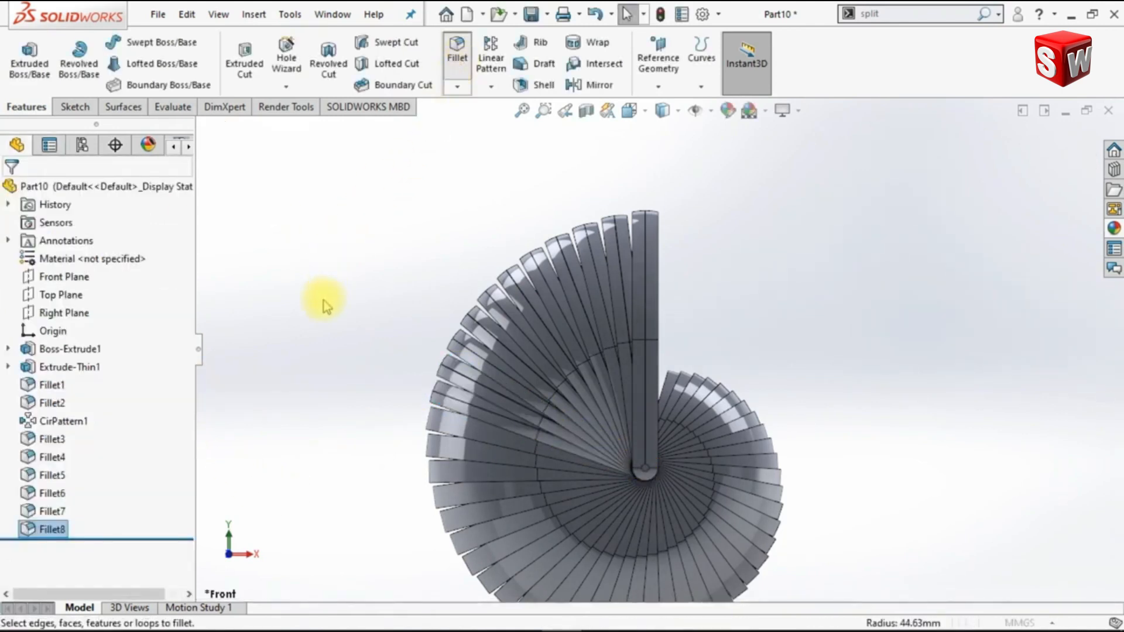
key("Return")
type("19")
key("Return")
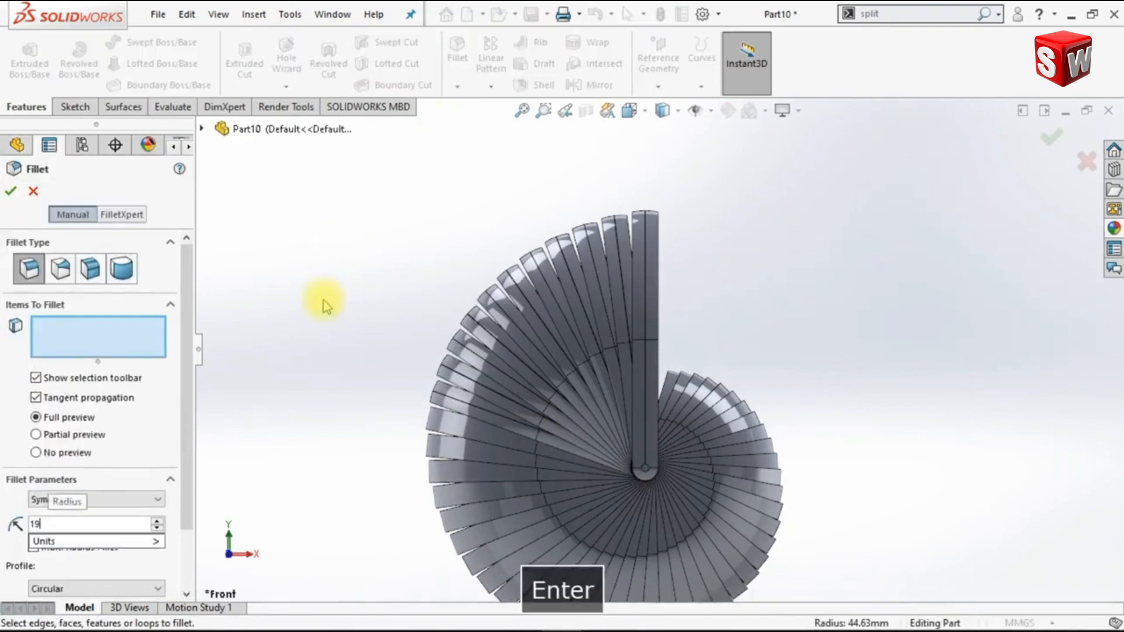
left_click(439, 444)
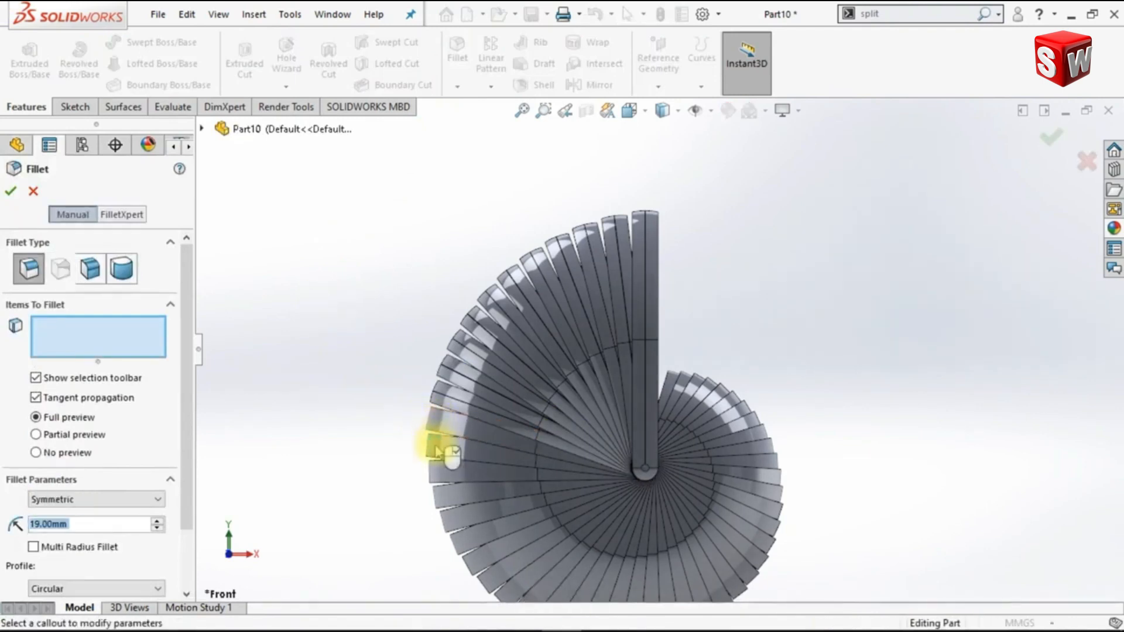
left_click(407, 459)
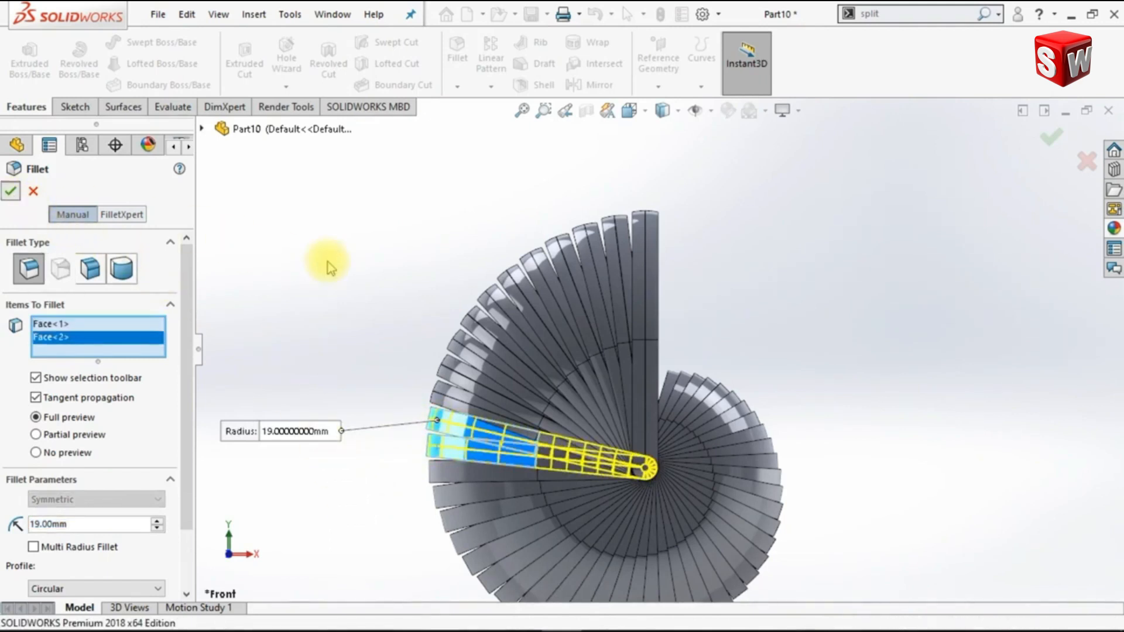
Apply an 18 mm fillet to the front faces of the fourteenth and fifteenth bands
key("Return")
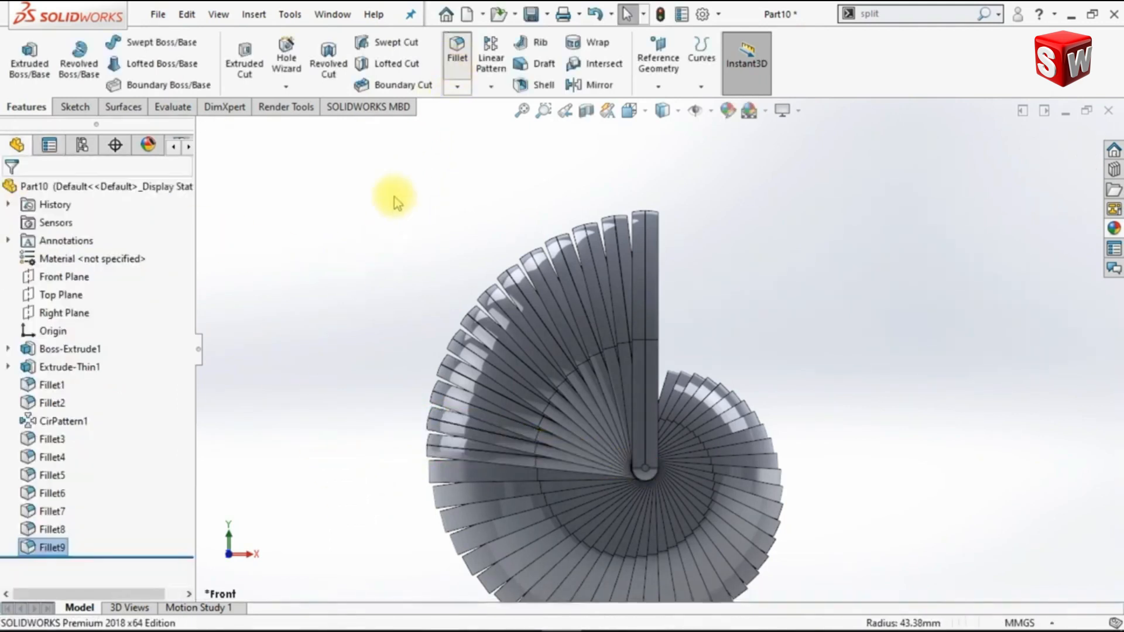
key("Return")
type("18")
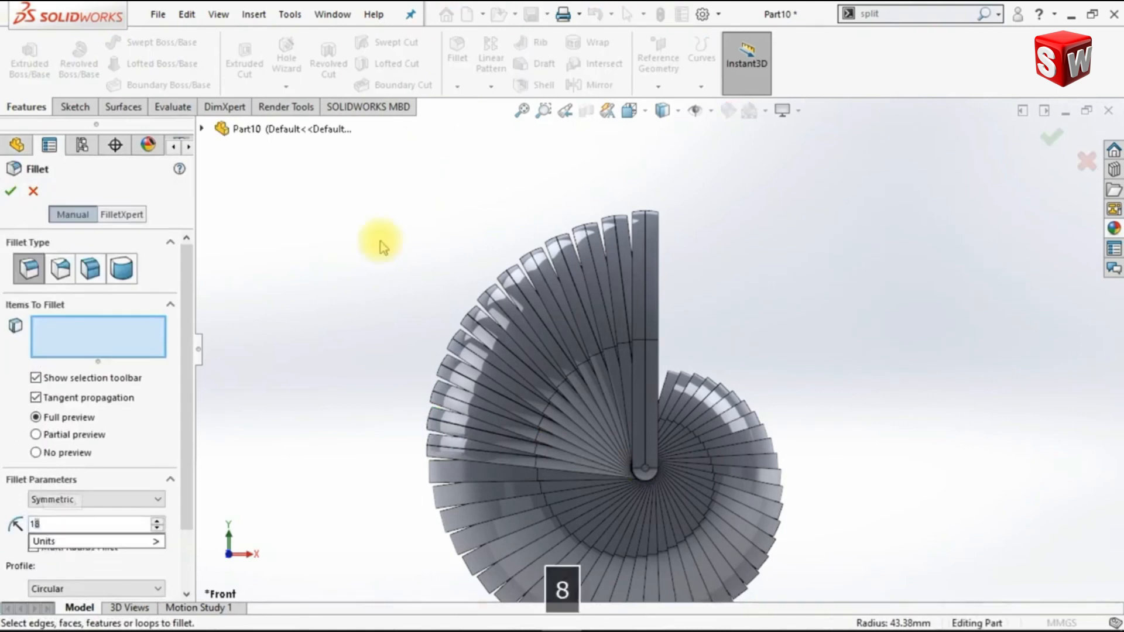
key("Return")
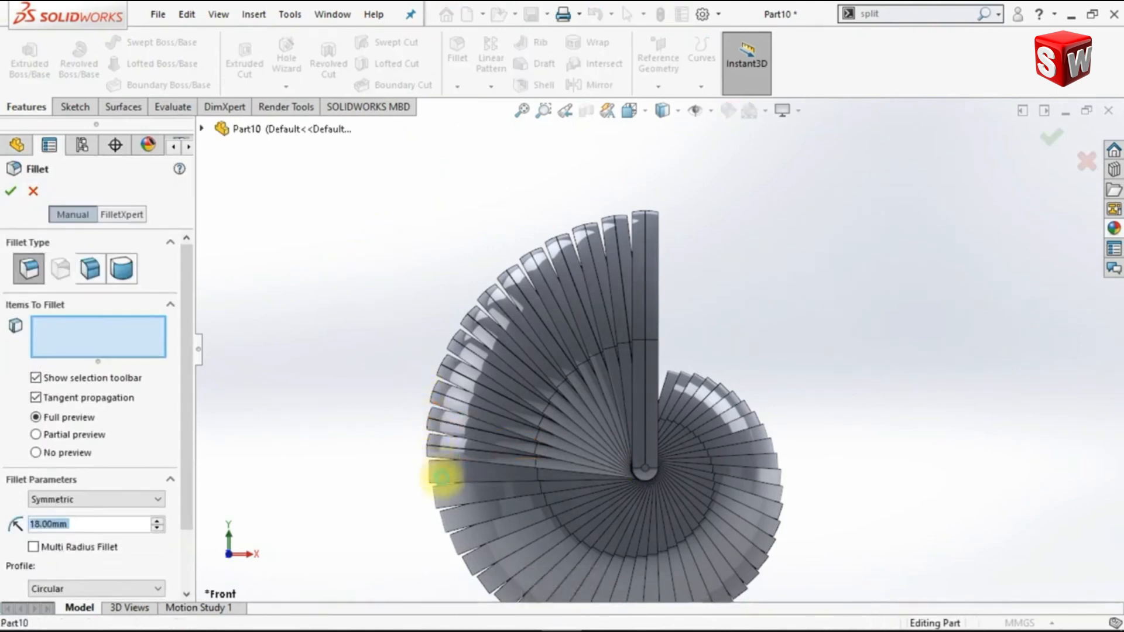
left_click(441, 474)
left_click(431, 504)
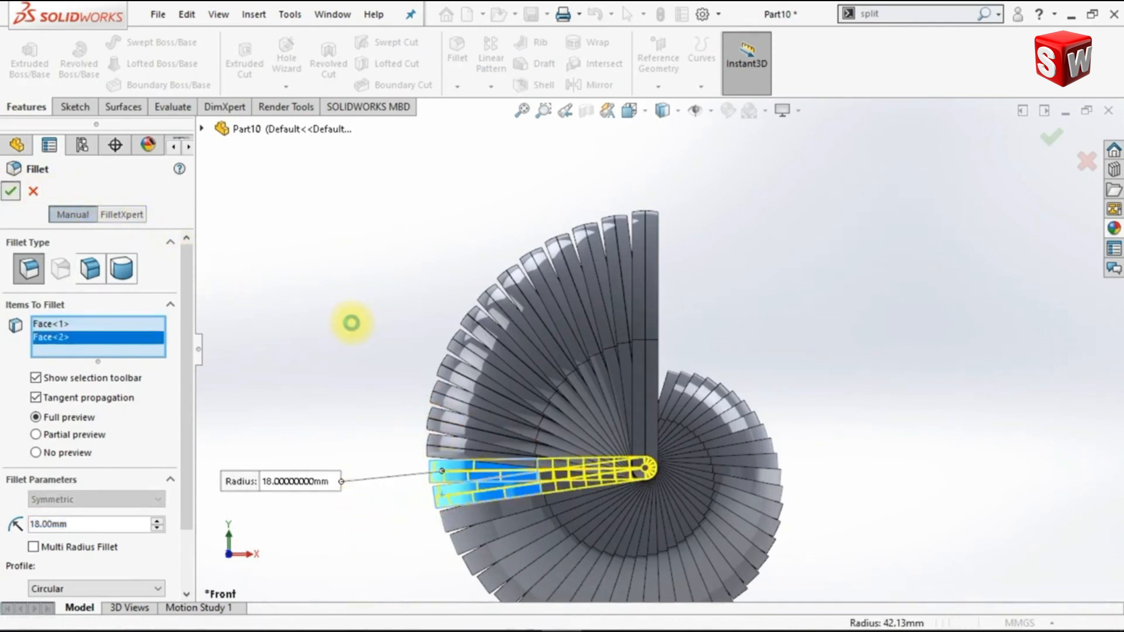
scroll(497, 573, "up", 2)
scroll(515, 565, "down", 2)
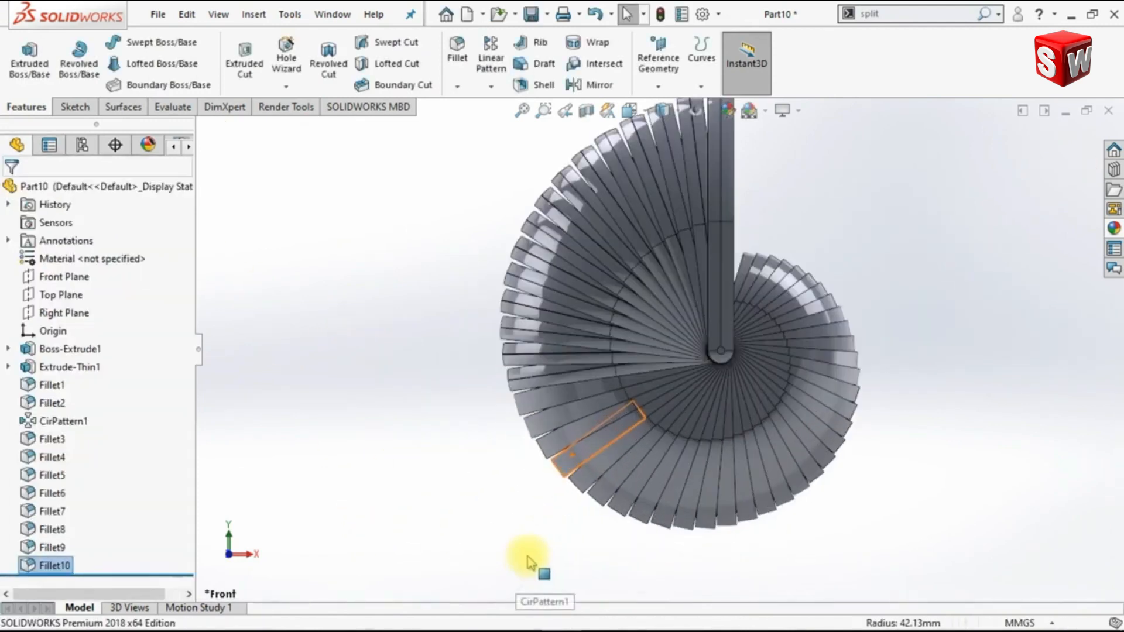
Apply a 17 mm fillet to the front faces of the sixteenth, seventeenth and eighteenth bands
scroll(625, 417, "down", 3)
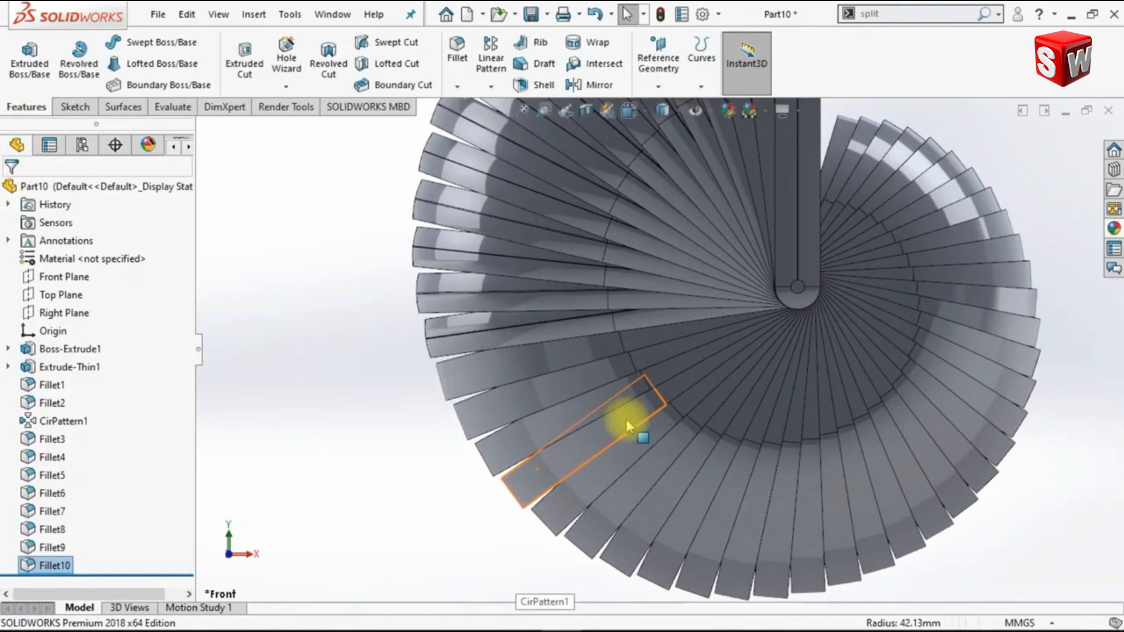
left_click(463, 61)
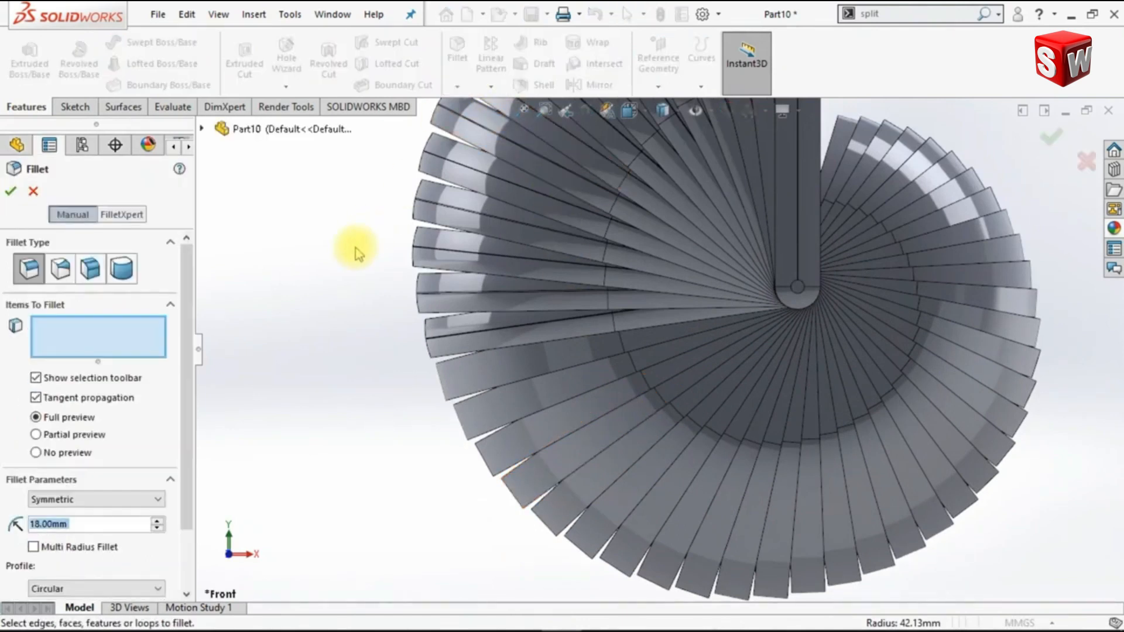
type("17")
key("Return")
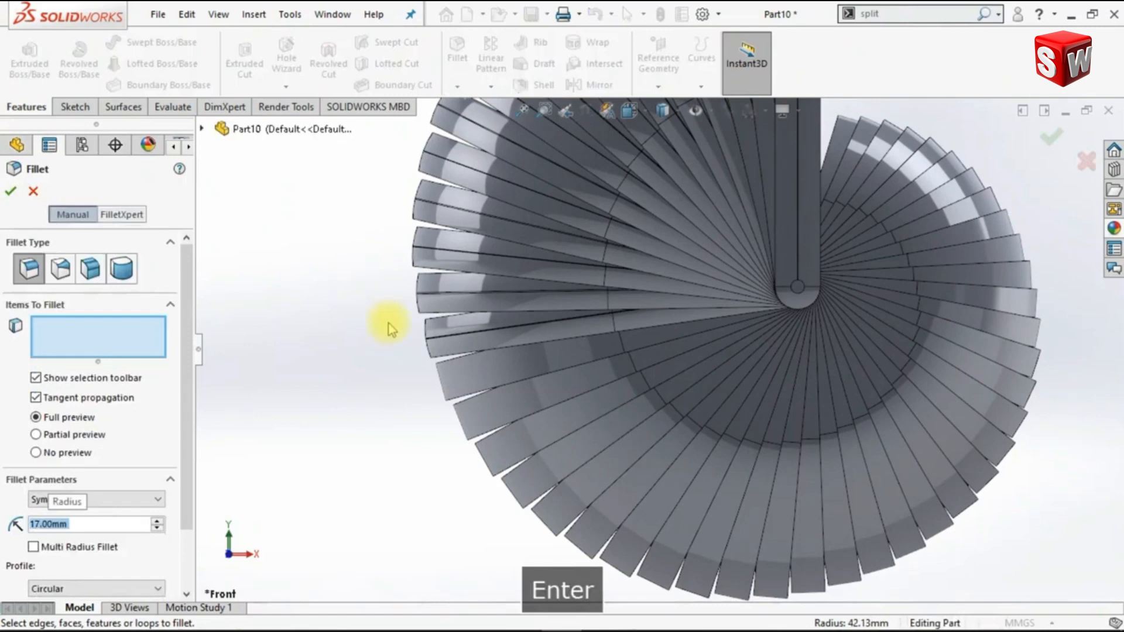
left_click(459, 383)
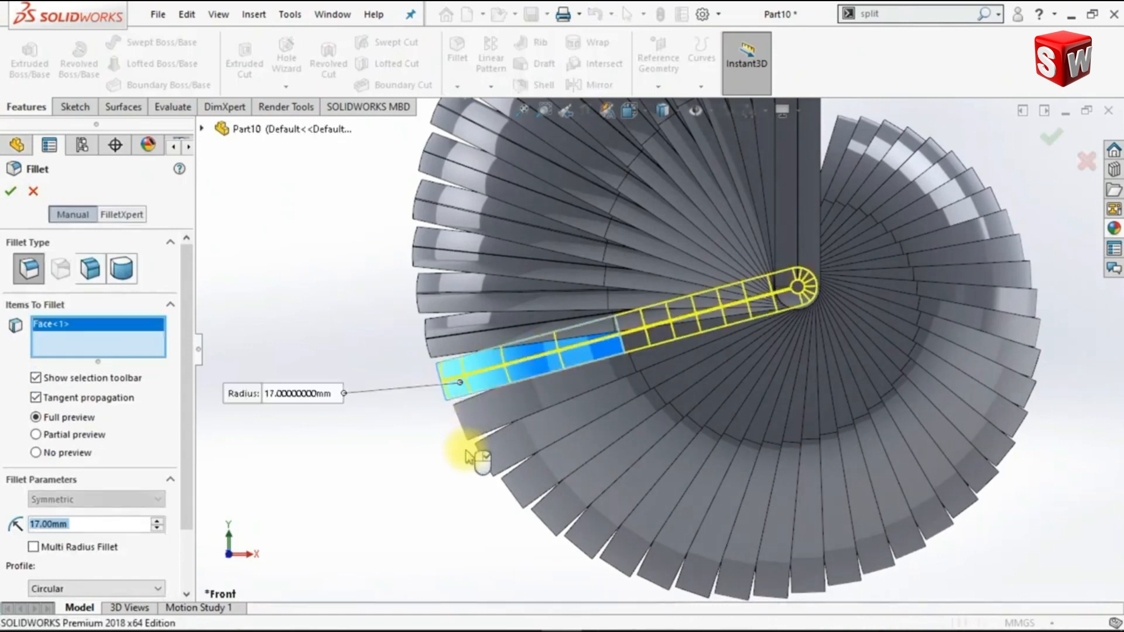
left_click(454, 439)
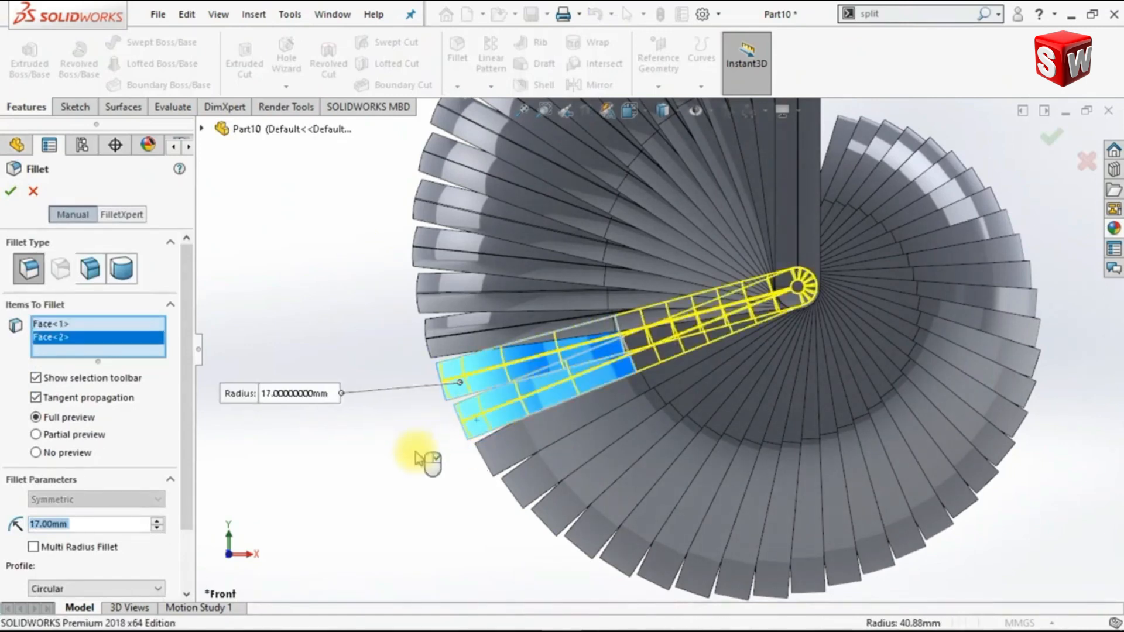
left_click(497, 461)
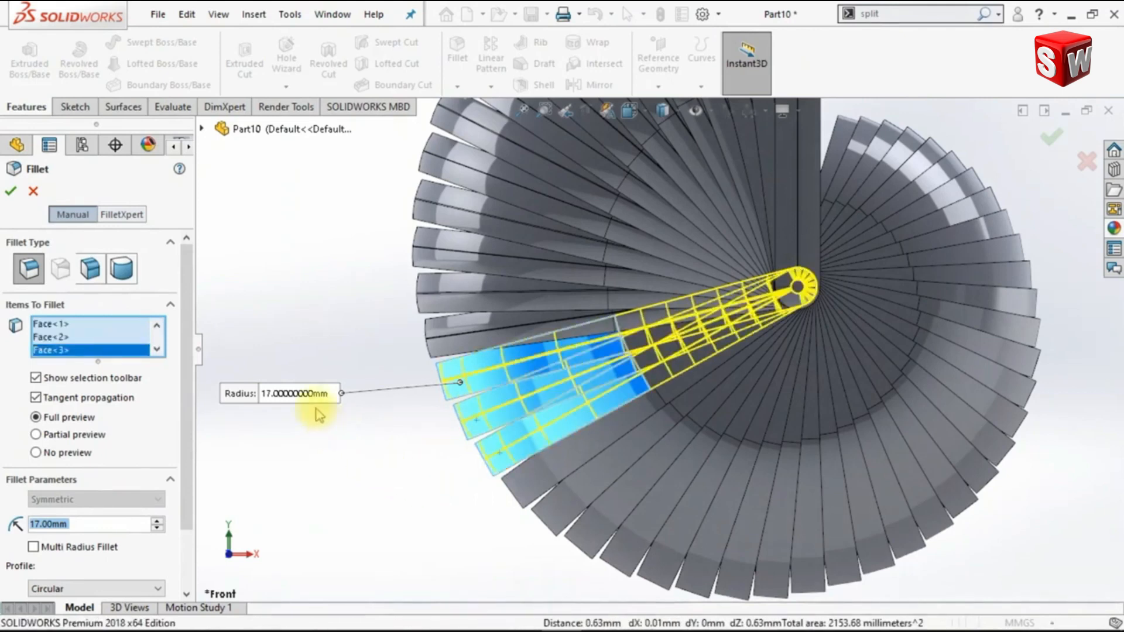
left_click(12, 193)
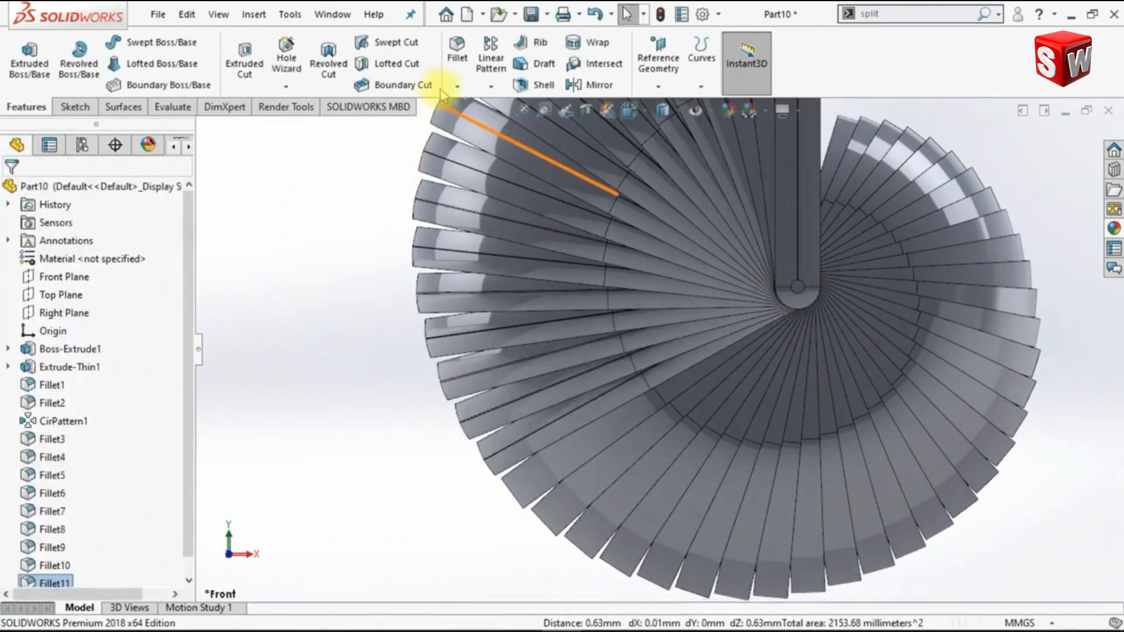
Apply a 16 mm fillet to the front faces of the nineteenth, twentieth and twenty-first bands
left_click(449, 58)
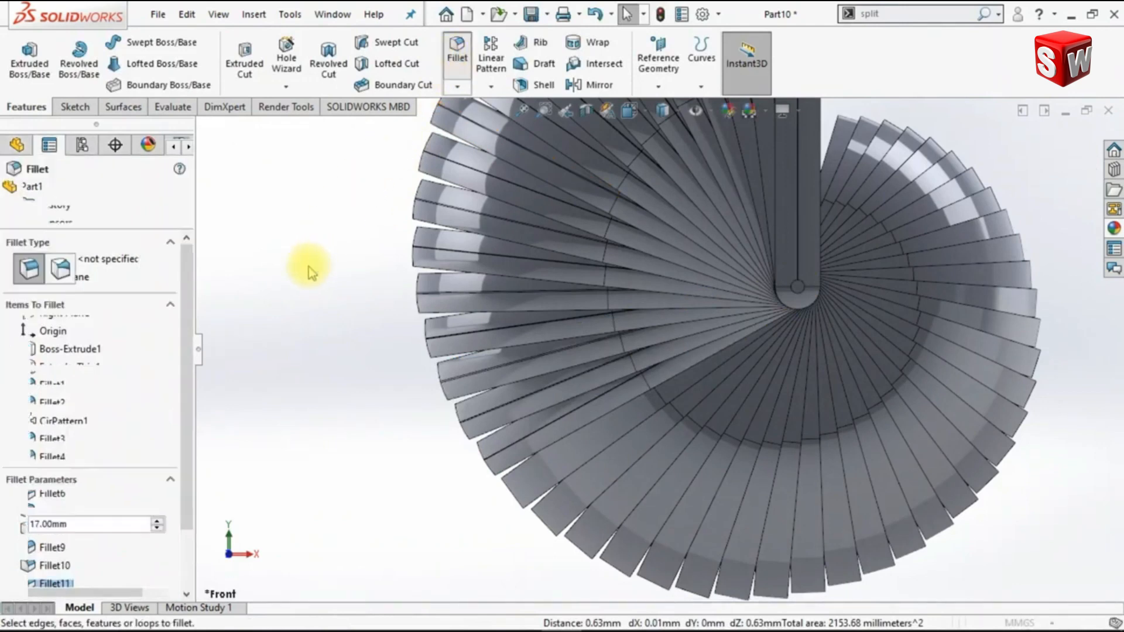
type("16")
key("Return")
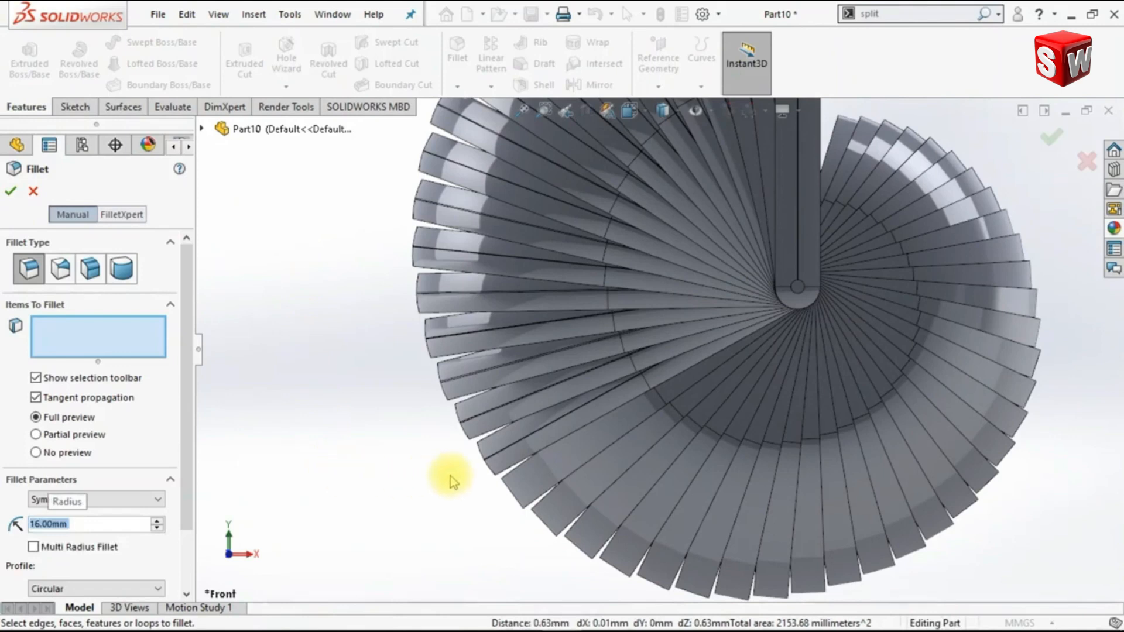
left_click(514, 481)
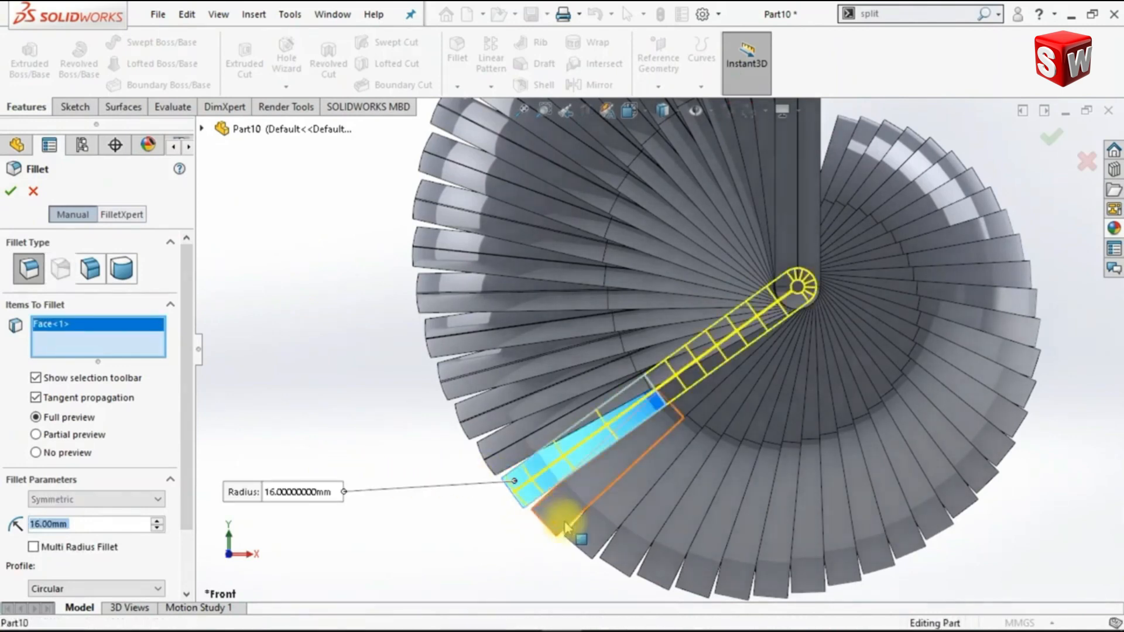
left_click(593, 535)
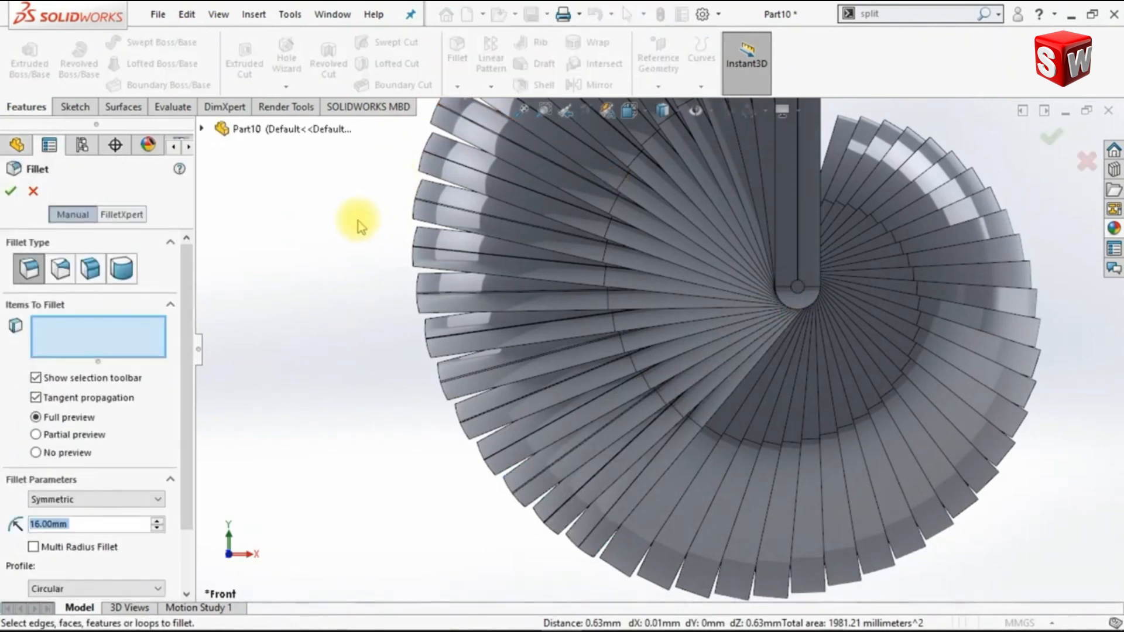
Apply a 15 mm fillet to the front faces of the twenty-second, twenty-third and twenty-fourth bands
type("15")
key("Return")
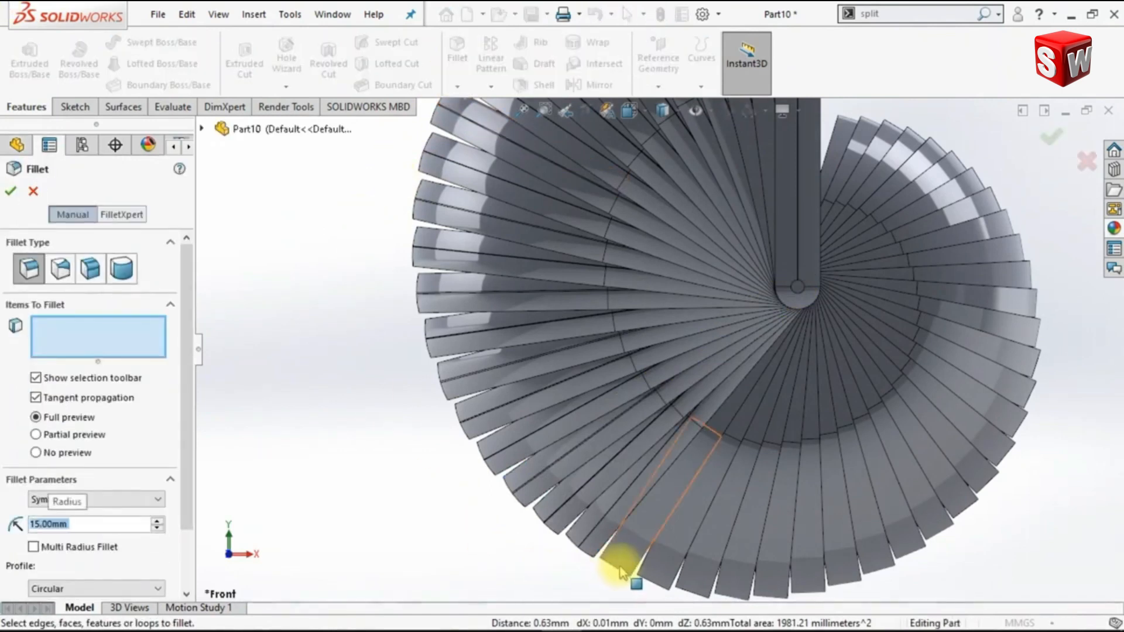
left_click(641, 559)
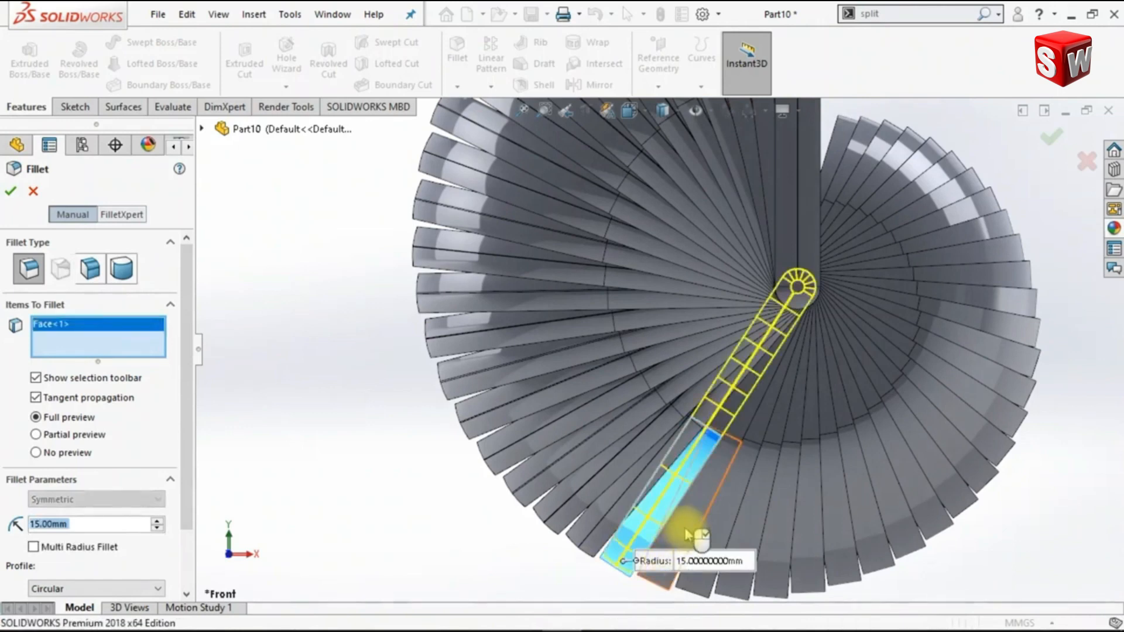
left_click(712, 524)
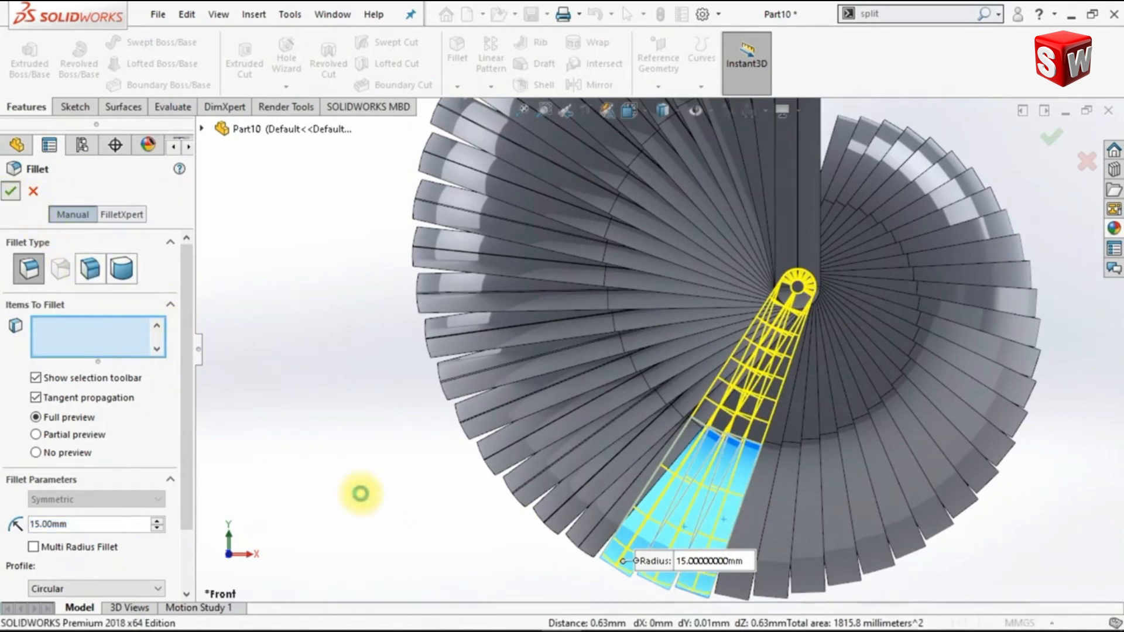
Apply a 14 mm fillet to the front faces of the twenty-fifth and twenty-sixth bands
scroll(385, 497, "up", 2)
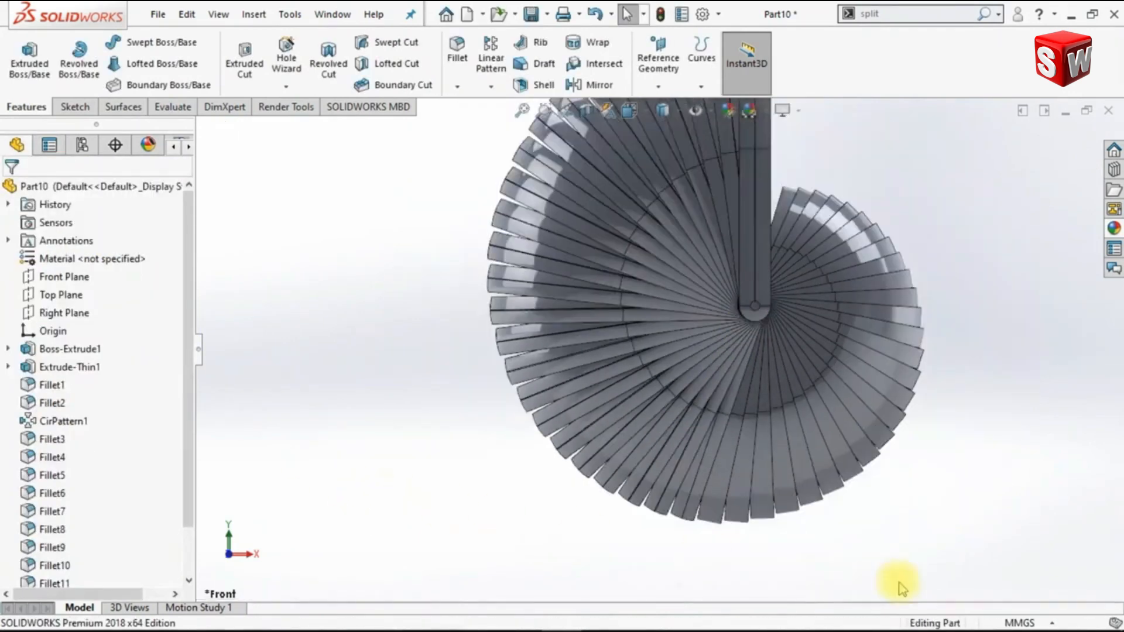
scroll(806, 528, "down", 3)
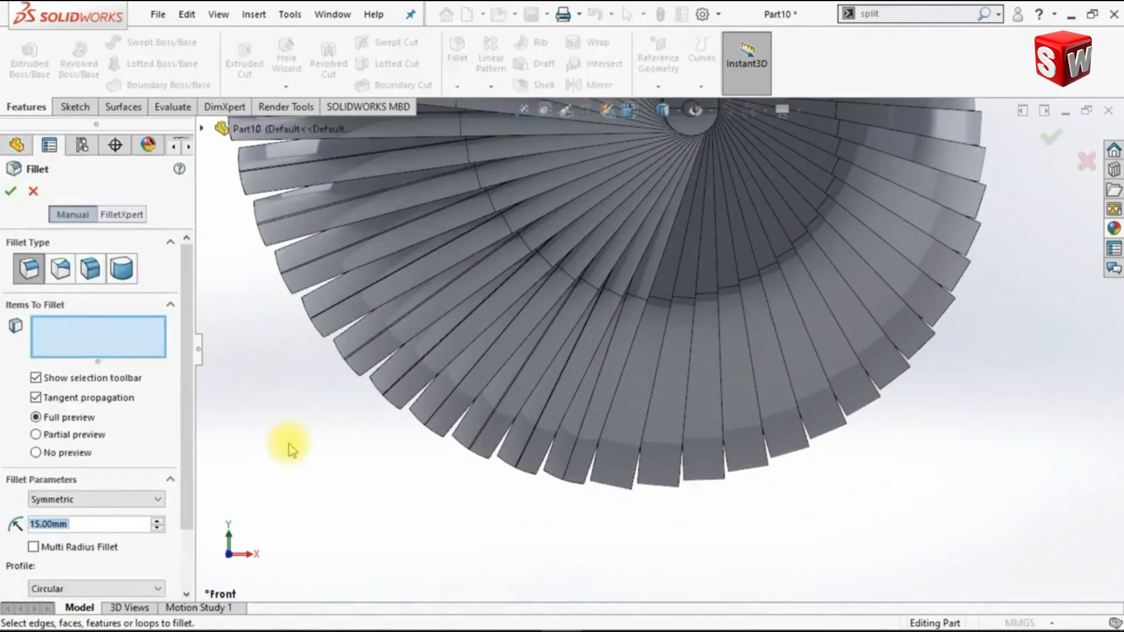
type("14")
key("Return")
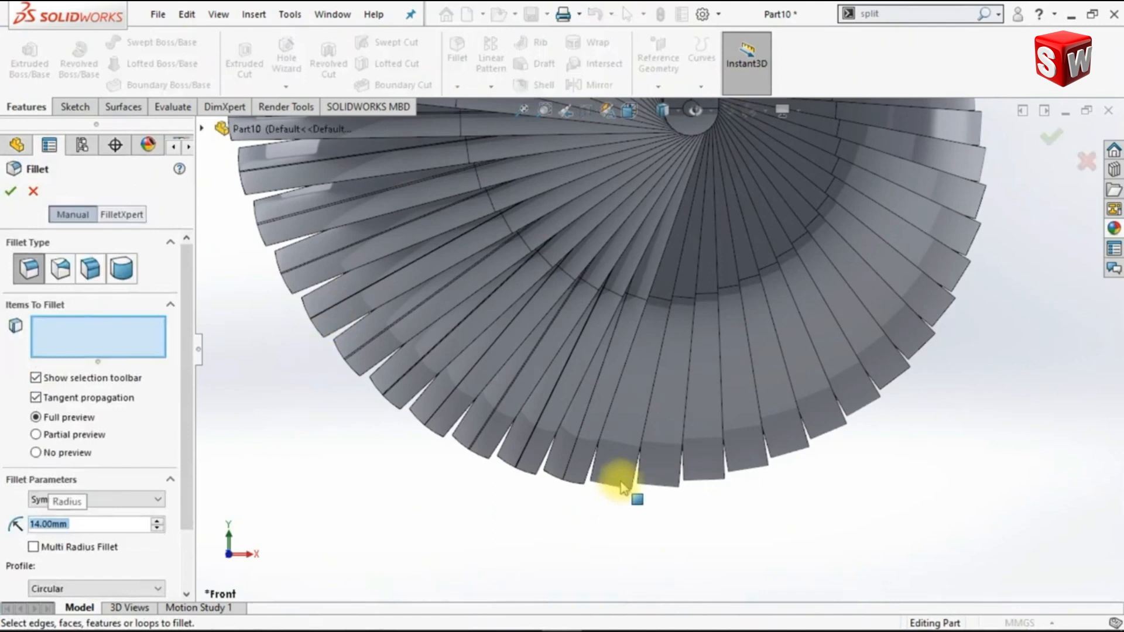
left_click(625, 480)
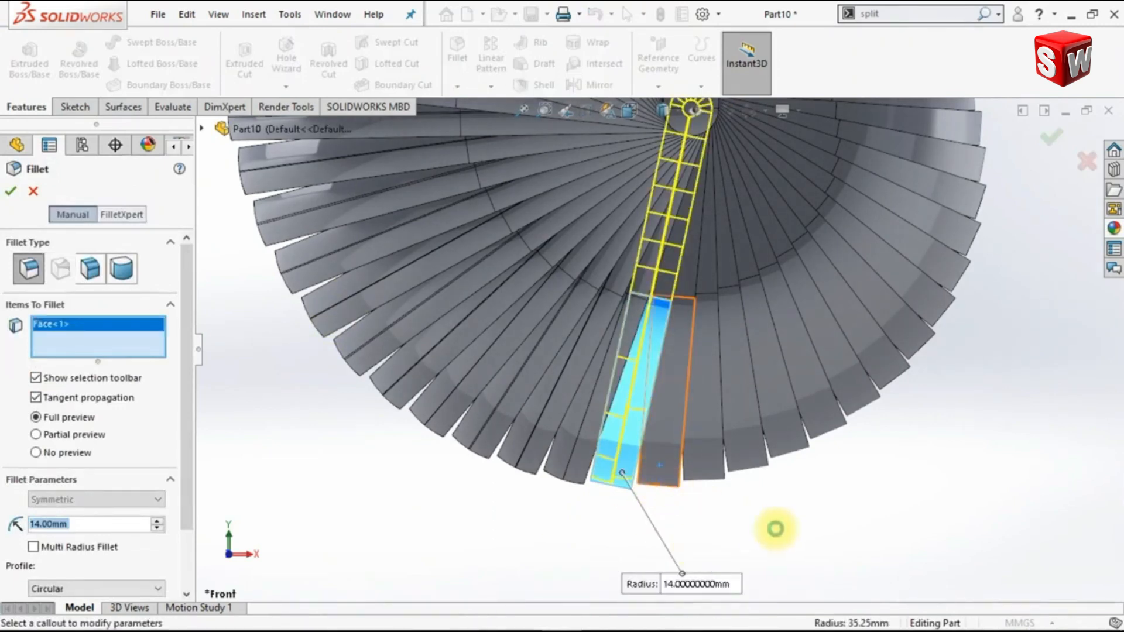
left_click(834, 555)
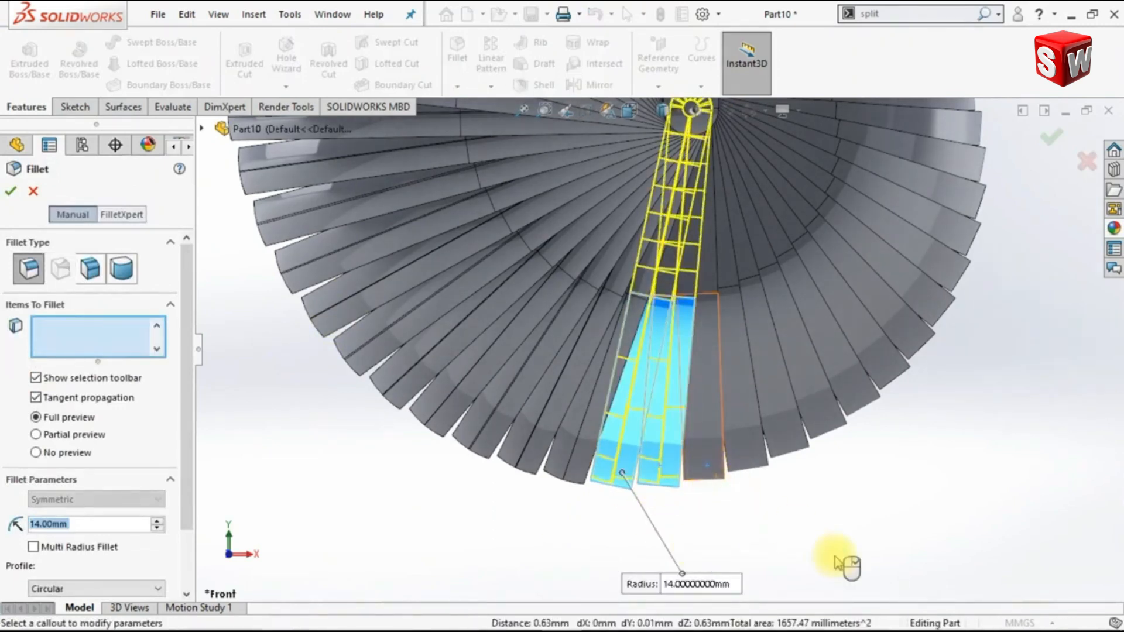
left_click(705, 457)
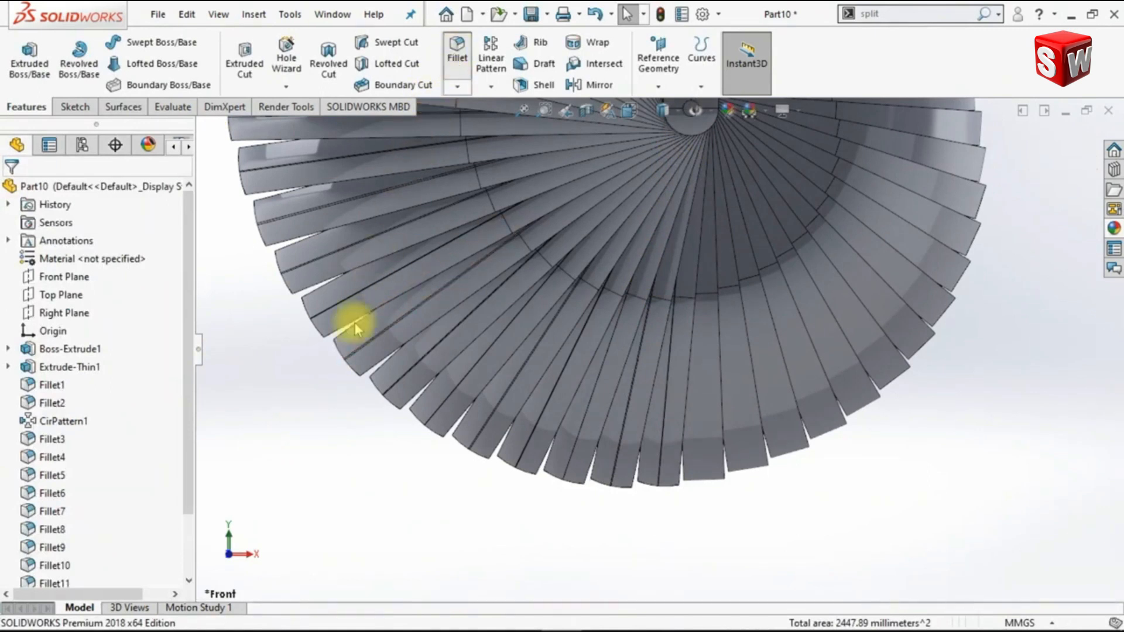
Apply a 13 mm fillet to the front faces of the twenty-seventh, twenty-eighth and twenty-ninth bands
type("13")
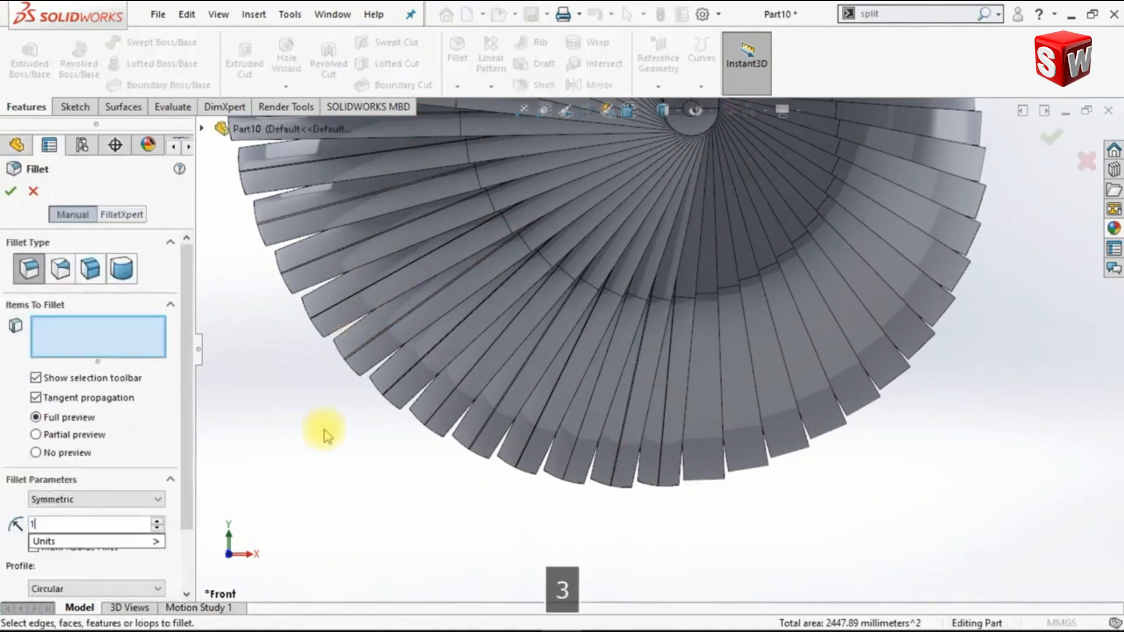
key("Return")
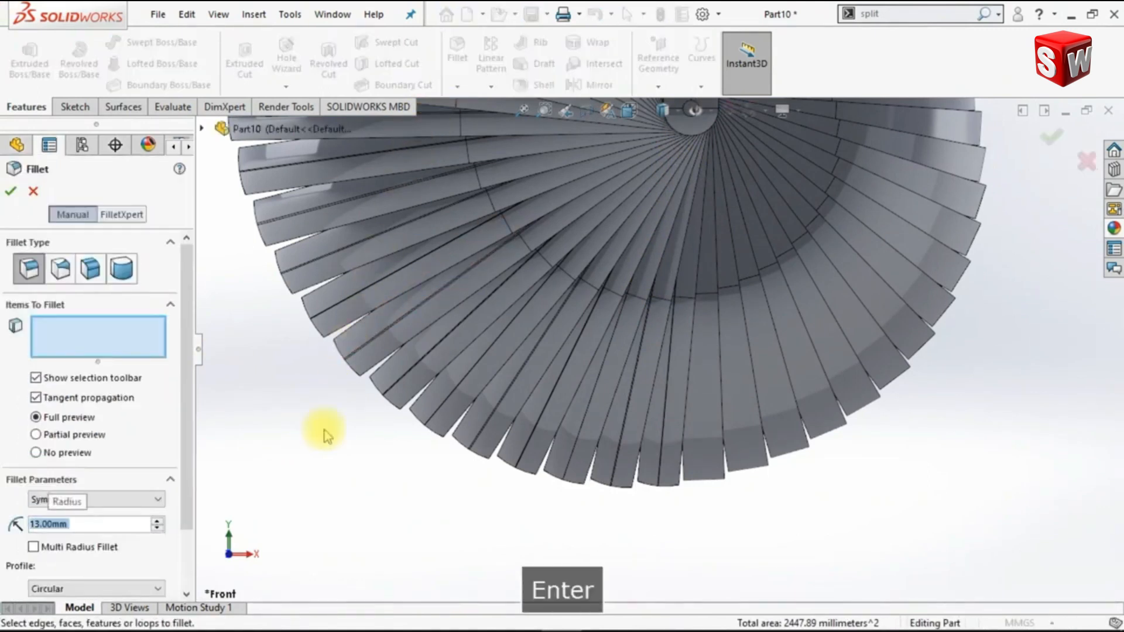
left_click(710, 467)
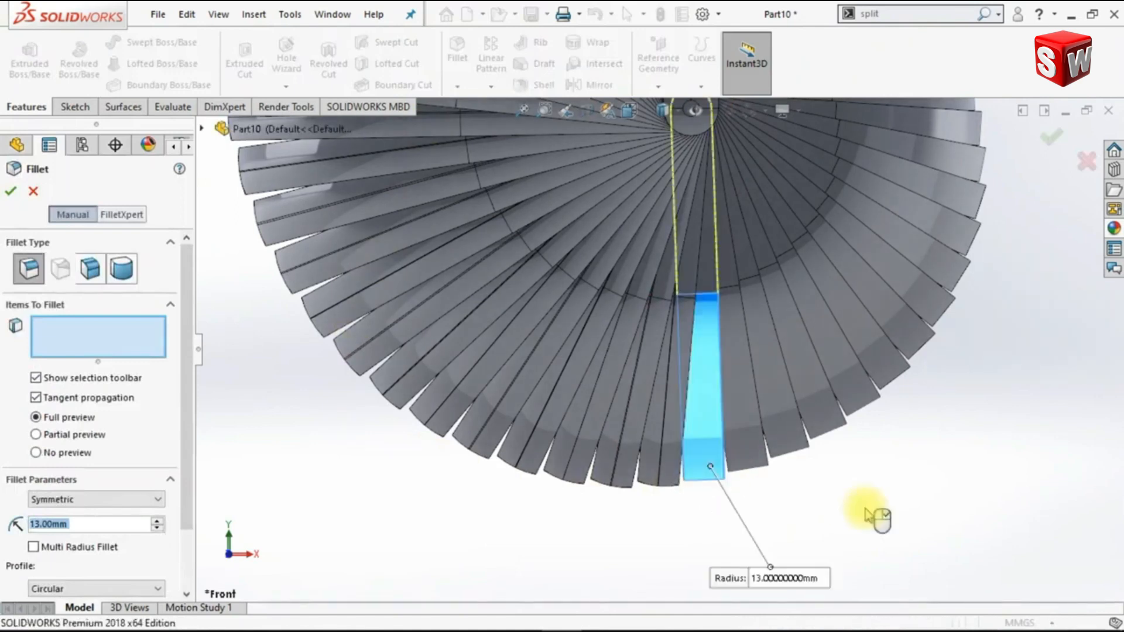
left_click(756, 451)
left_click(790, 446)
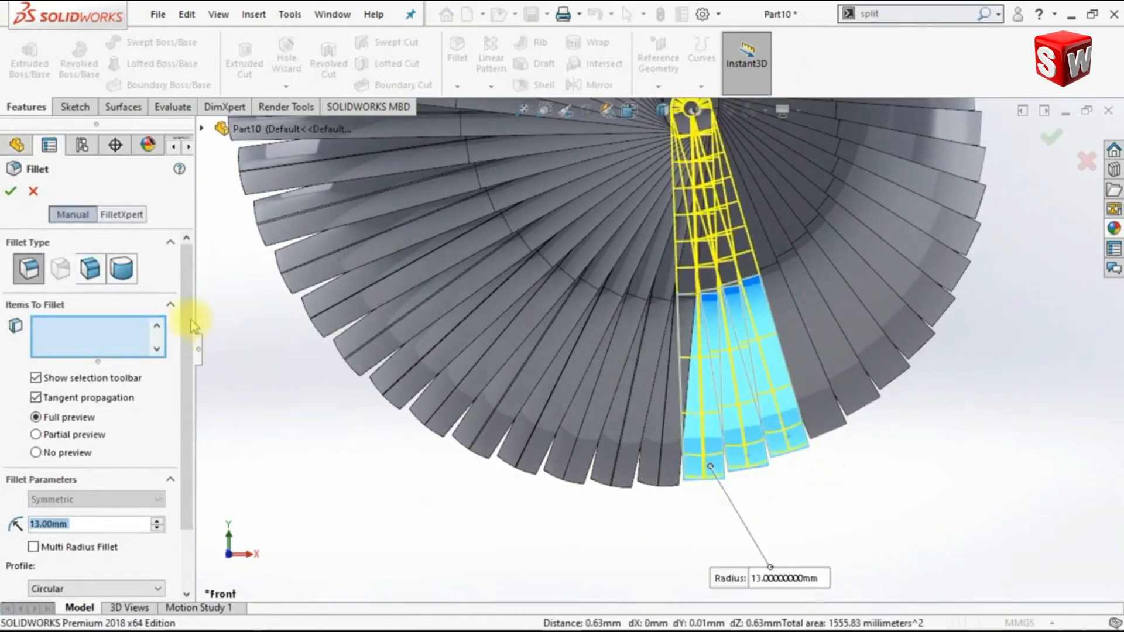
left_click(11, 193)
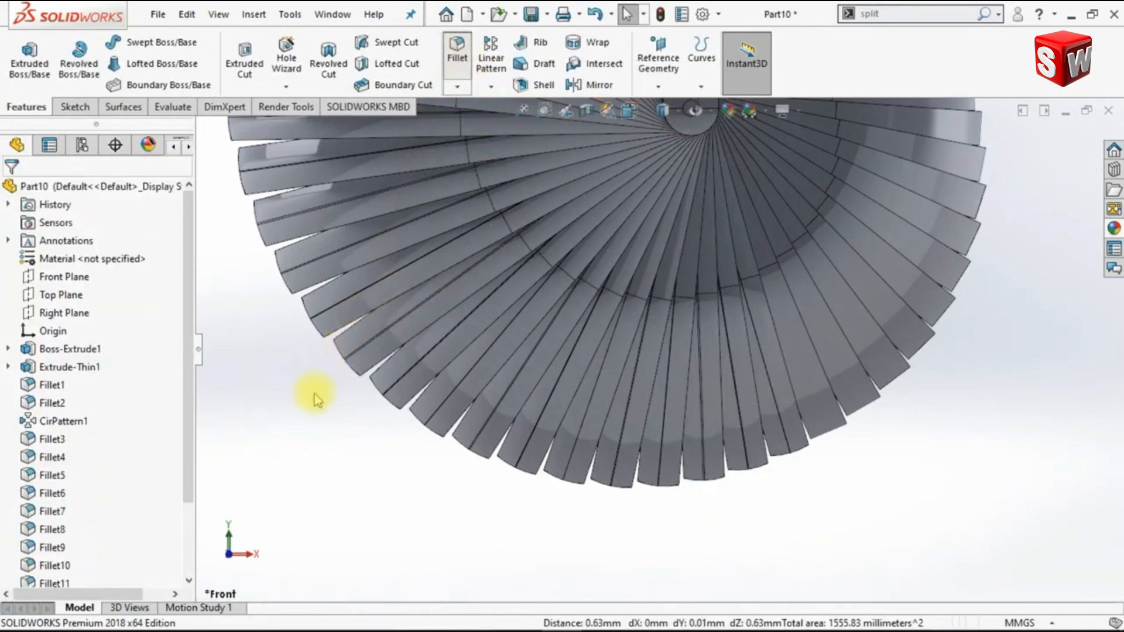
Apply a 12 mm fillet to the front faces of the thirtieth, thirty-first and thirty-second bands
type("12")
key("Return")
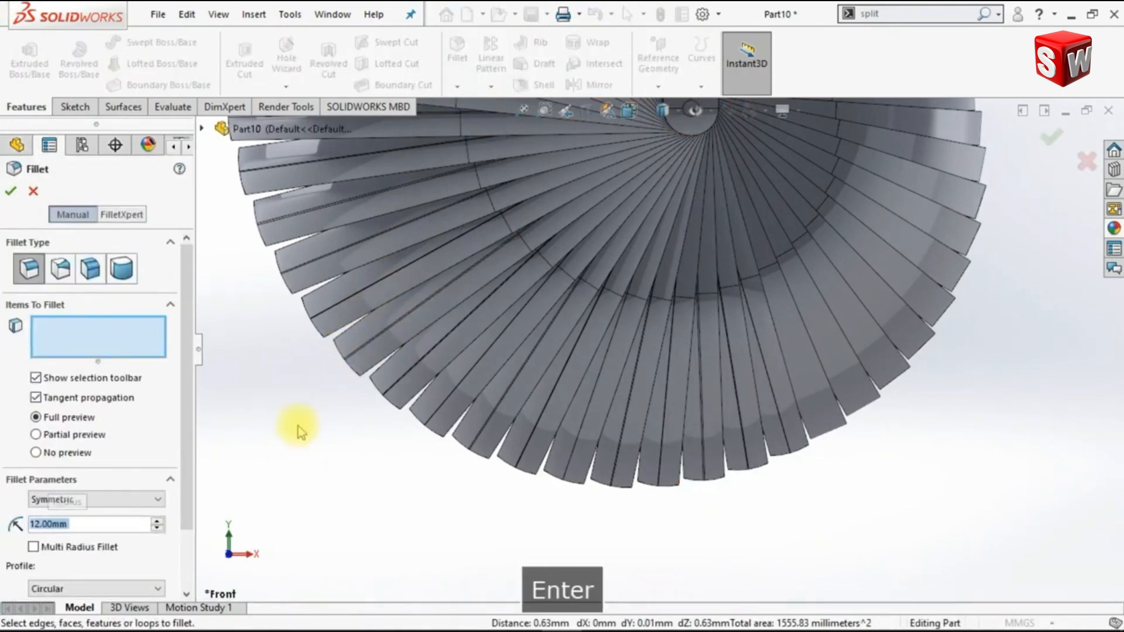
left_click(826, 417)
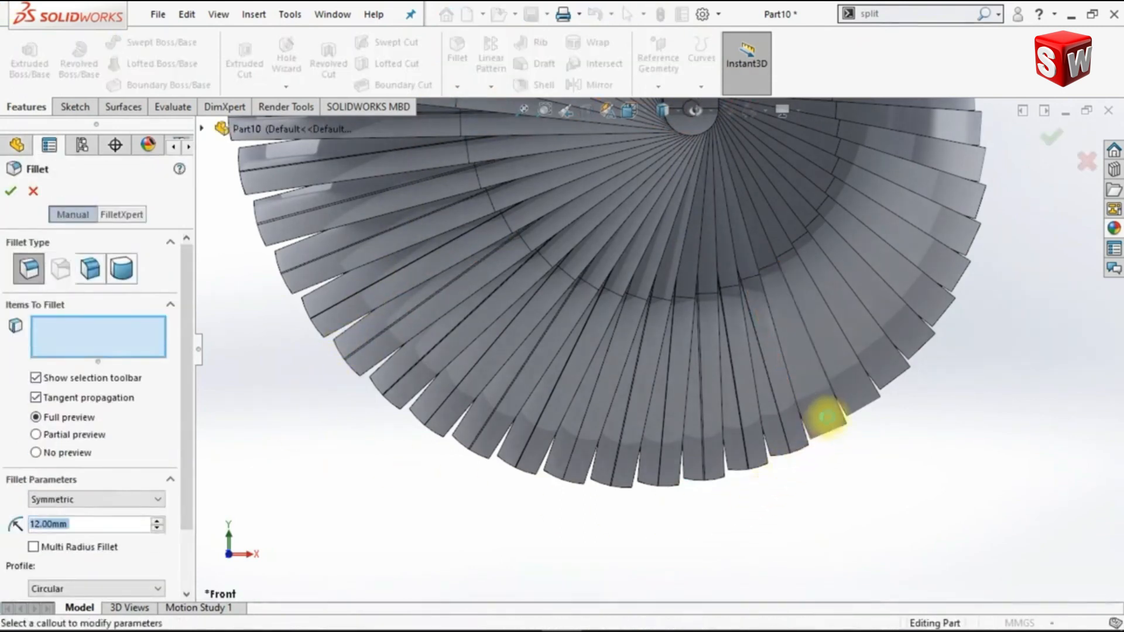
left_click(859, 391)
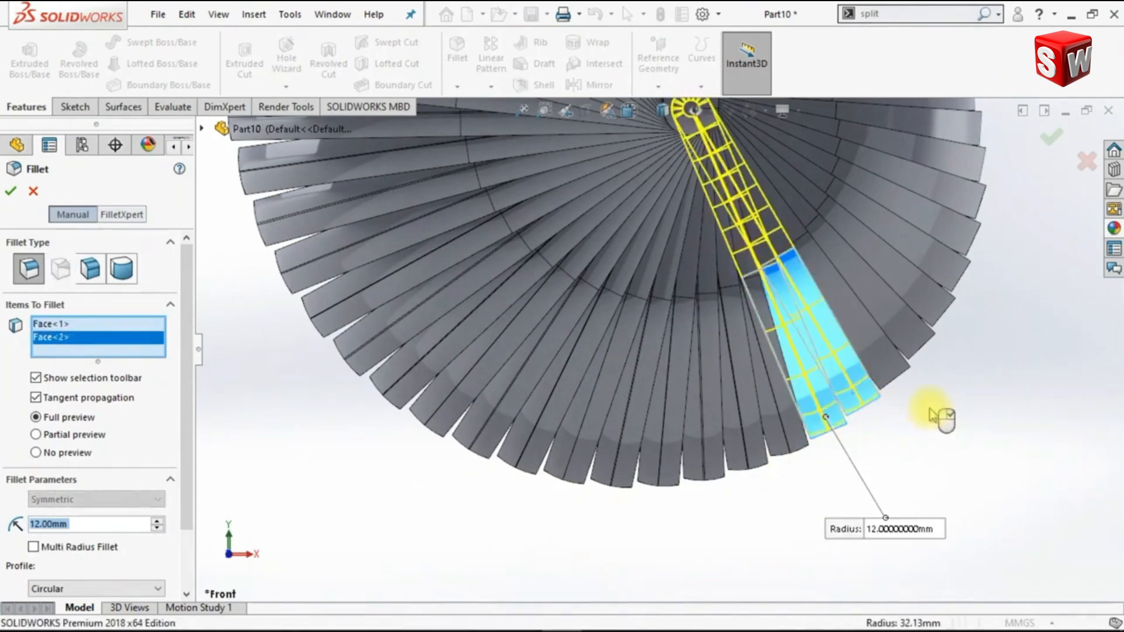
left_click(894, 372)
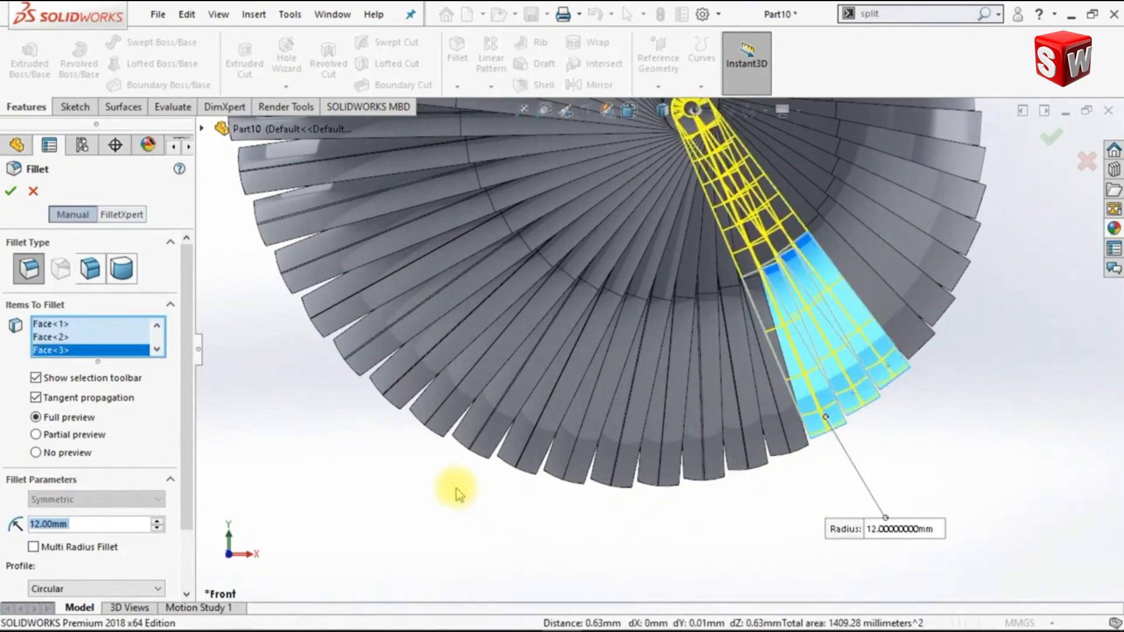
left_click(11, 191)
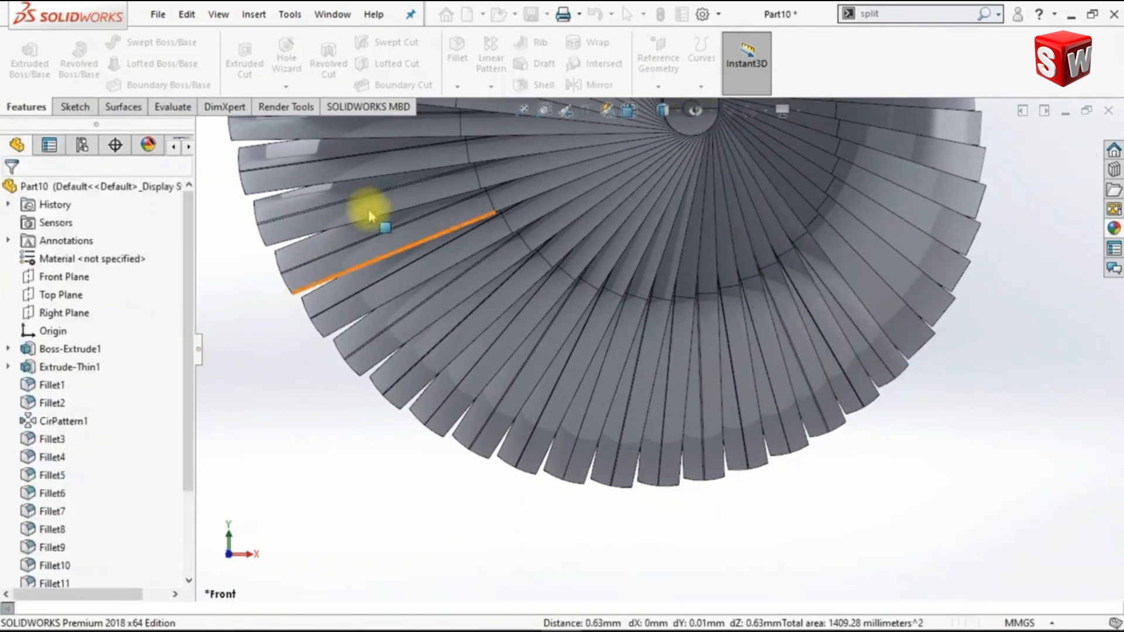
Apply an 11 mm fillet to the front faces of the thirty-third, thirty-fourth and thirty-fifth bands
key("Return")
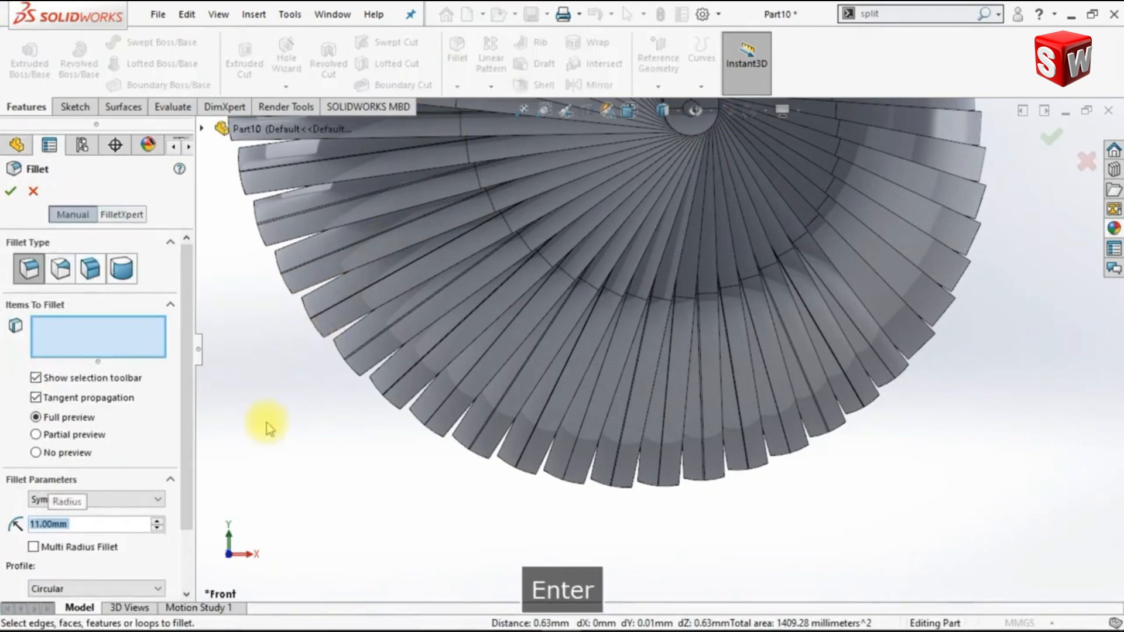
left_click(928, 327)
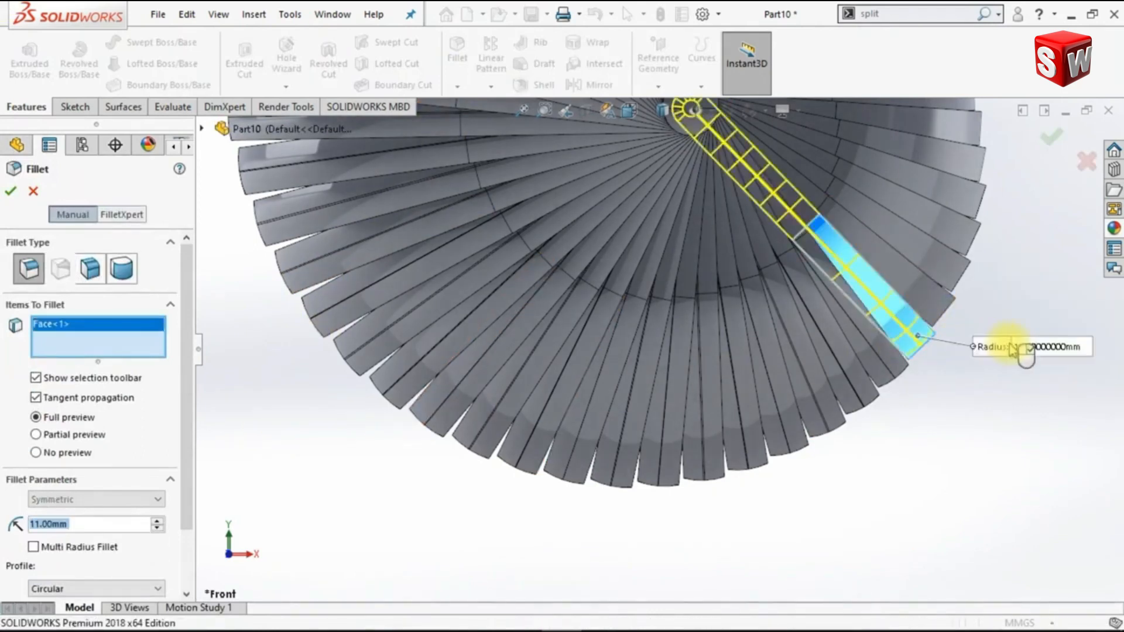
left_click(965, 277)
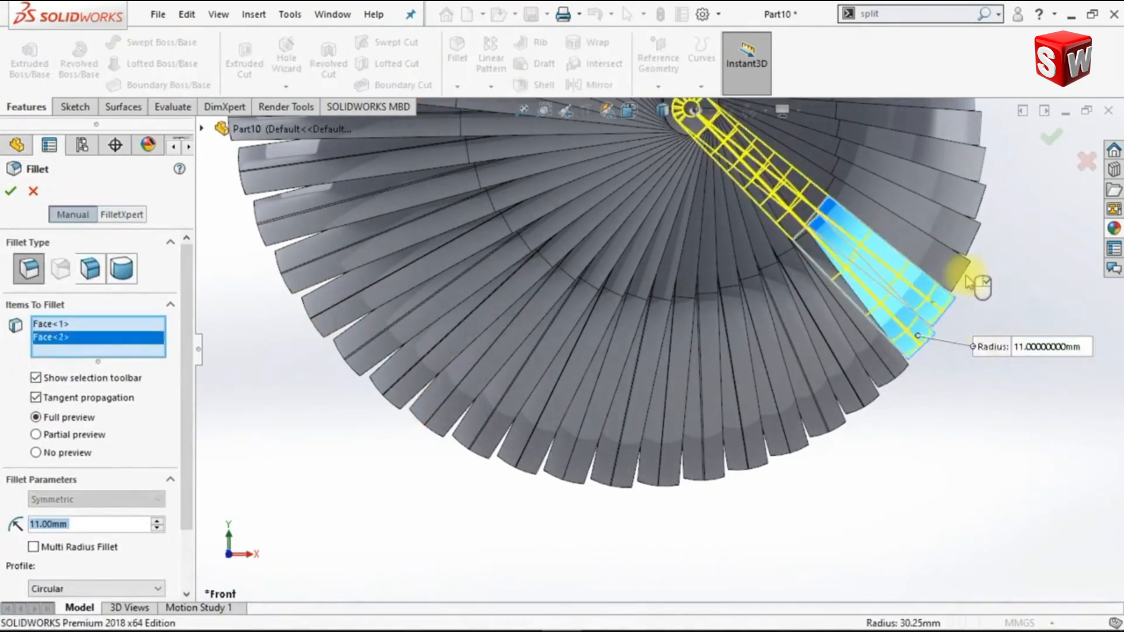
left_click(961, 268)
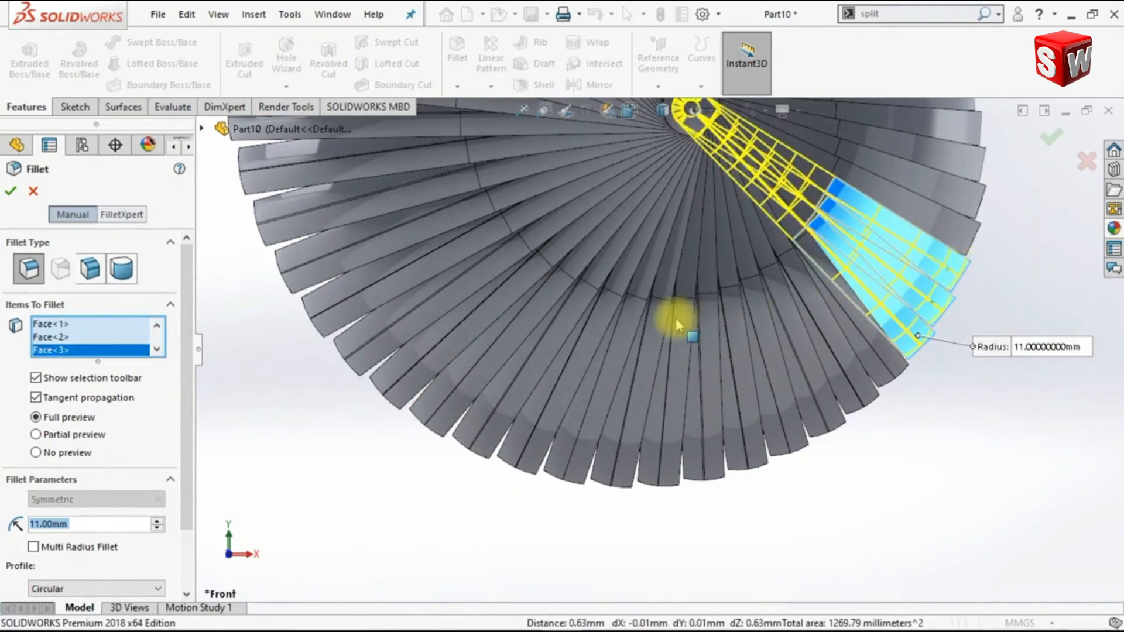
left_click(11, 190)
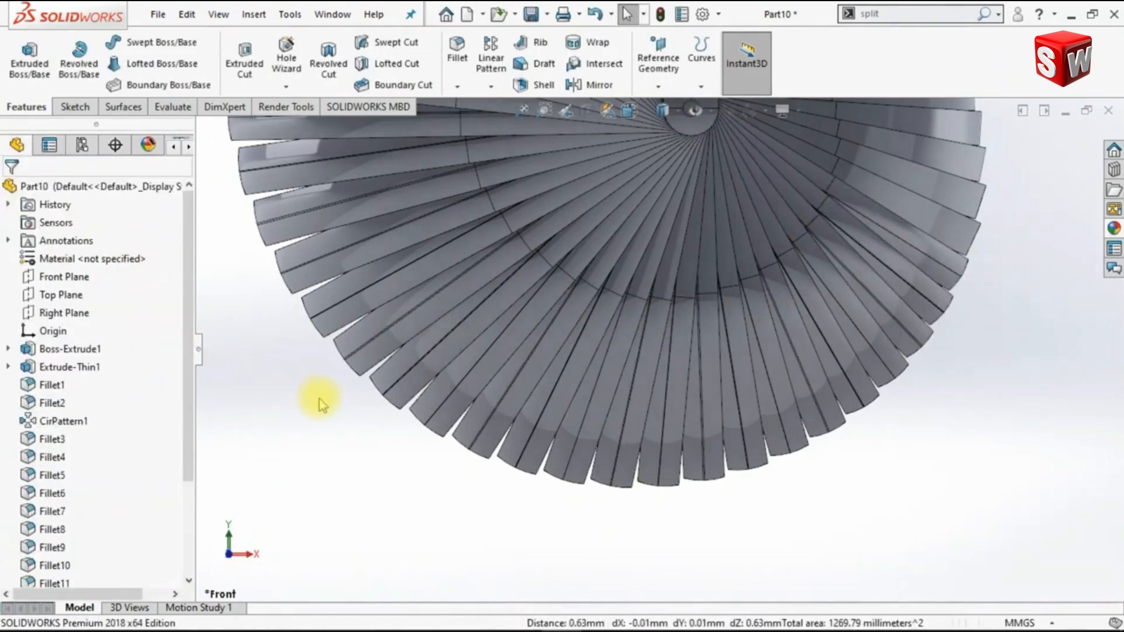
Apply a 10 mm fillet to the front faces of the thirty-sixth, thirty-seventh and thirty-eighth bands
scroll(828, 234, "down", 5)
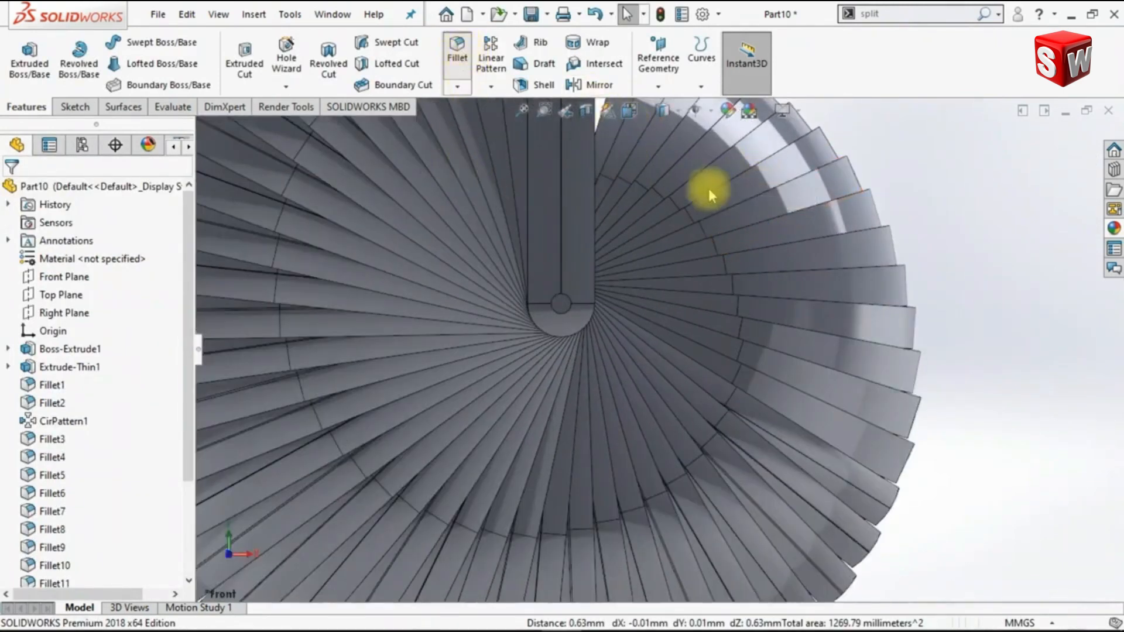
type("10")
key("Return")
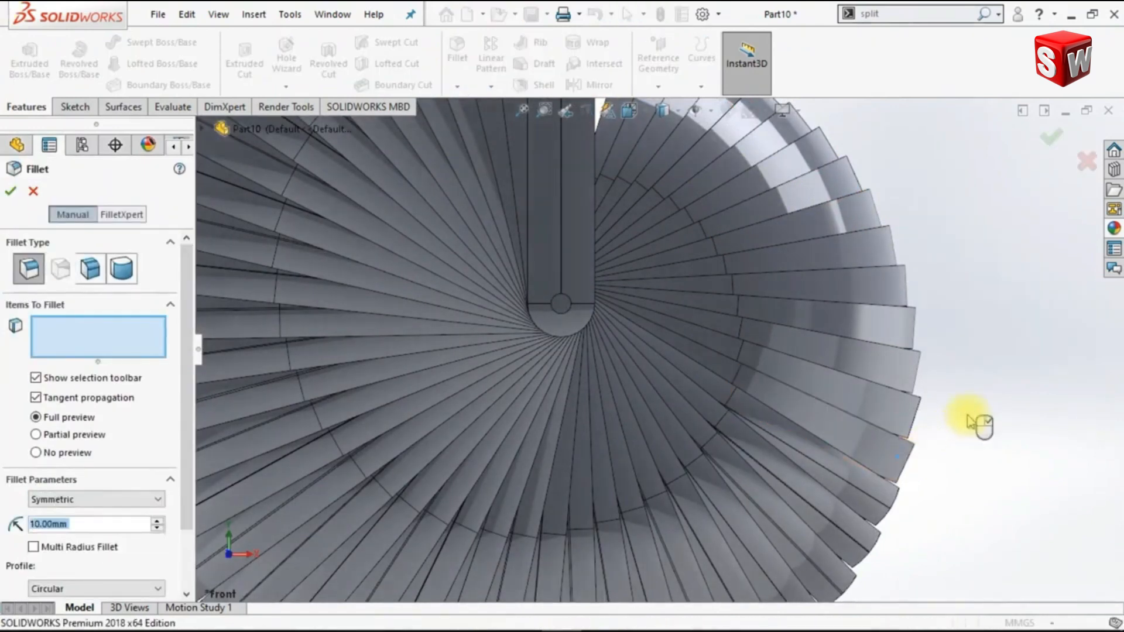
left_click(914, 420)
left_click(922, 409)
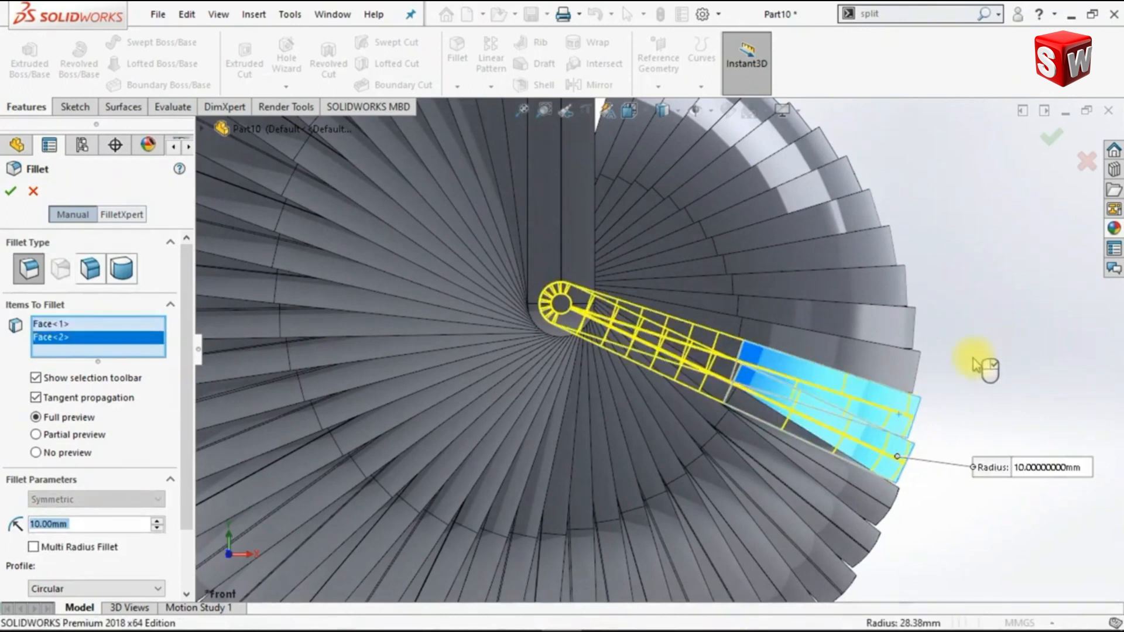
left_click(909, 368)
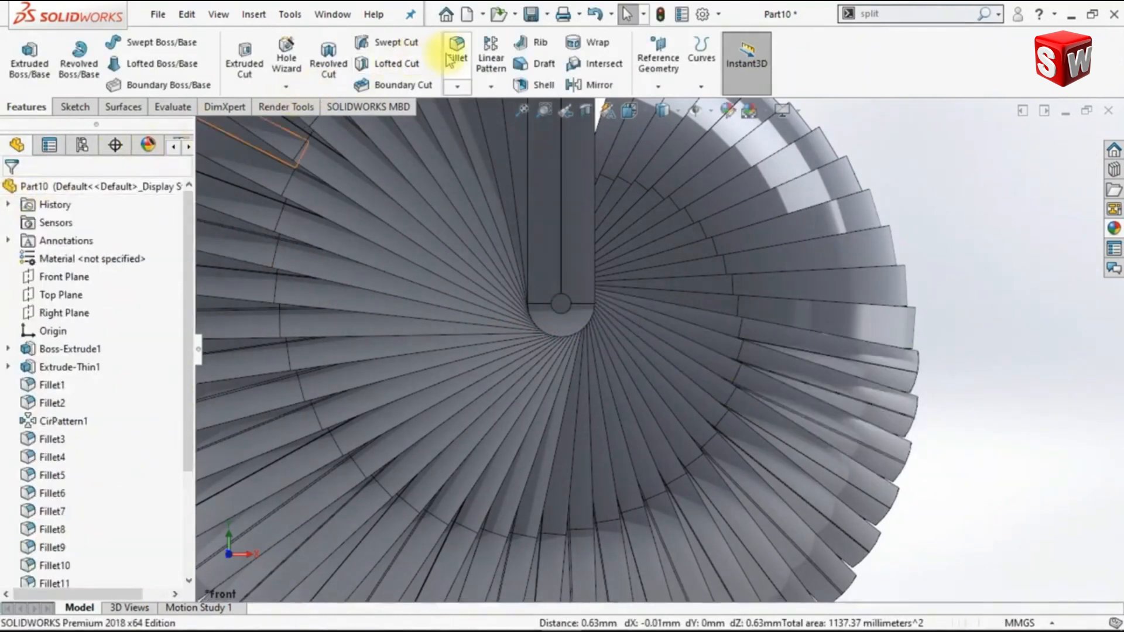
Apply a 9 mm fillet to the front faces of the thirty-ninth, fortieth and forty-first bands
key("Return")
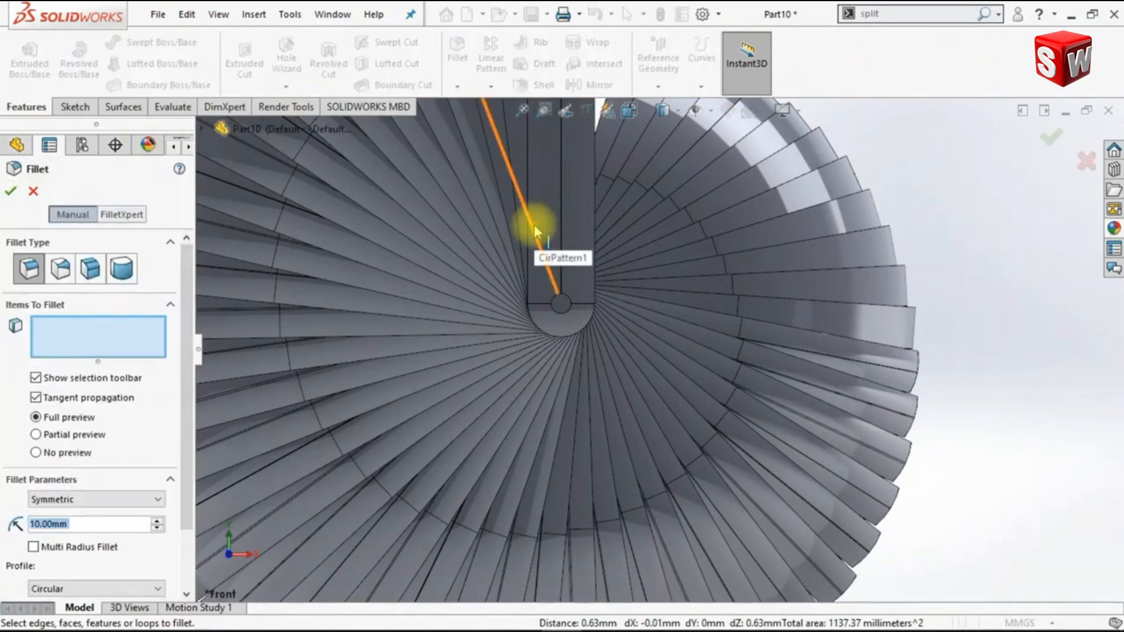
type("9")
key("Return")
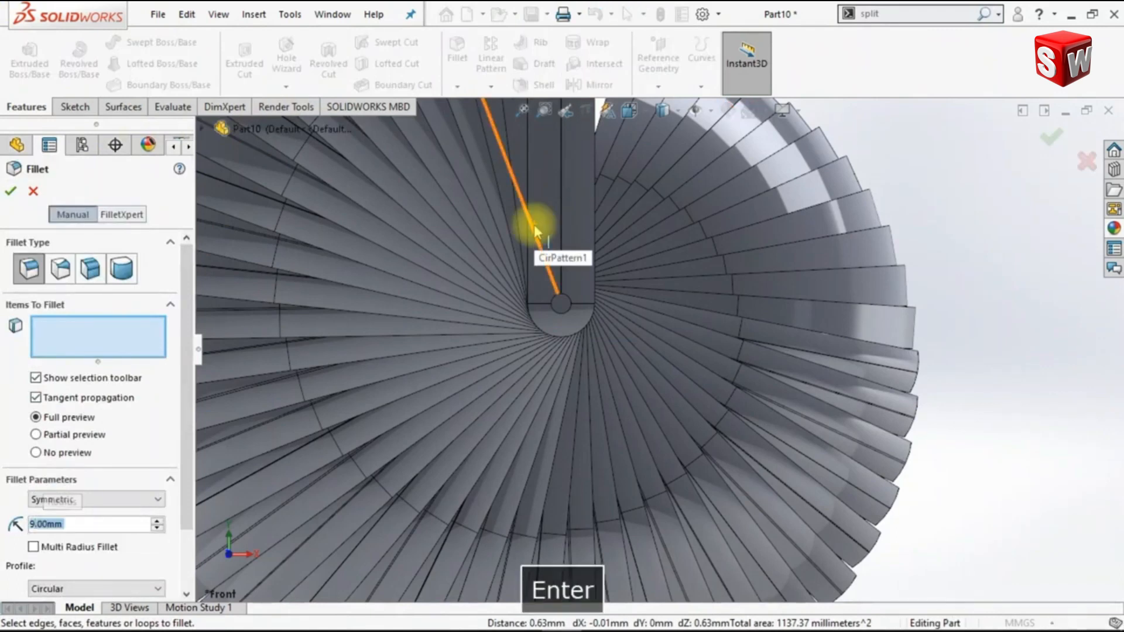
left_click(899, 326)
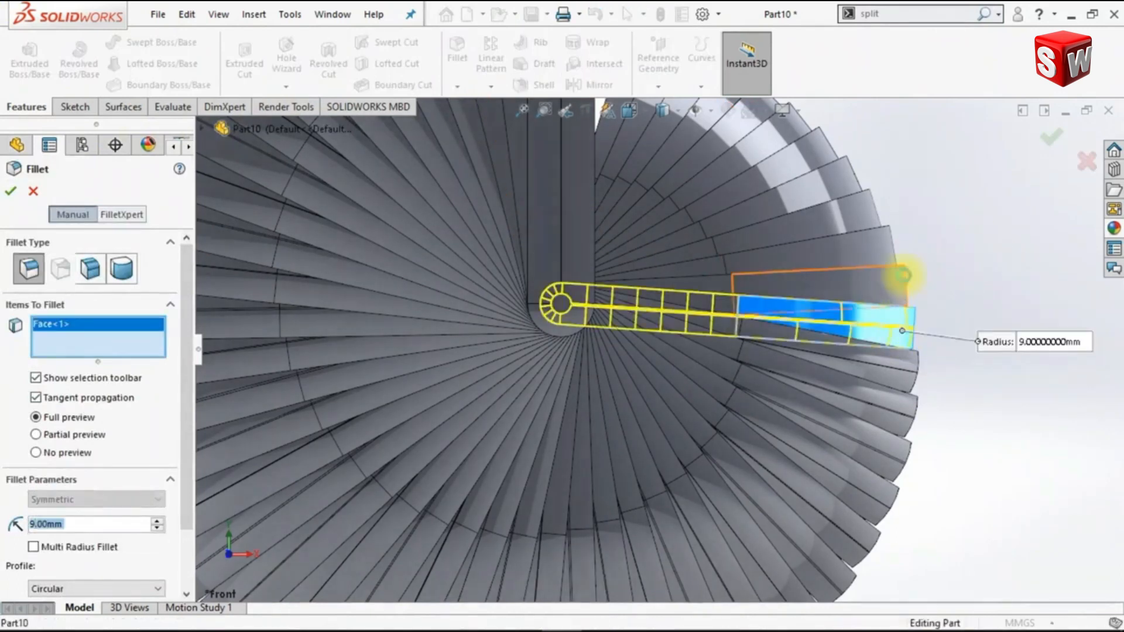
left_click(908, 245)
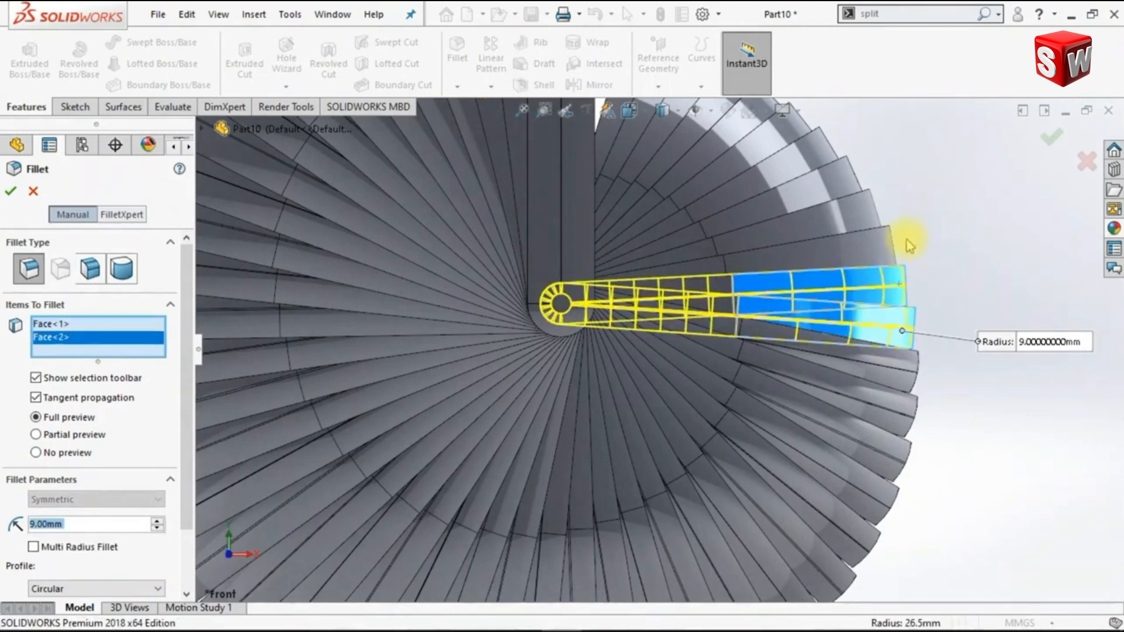
left_click(931, 187)
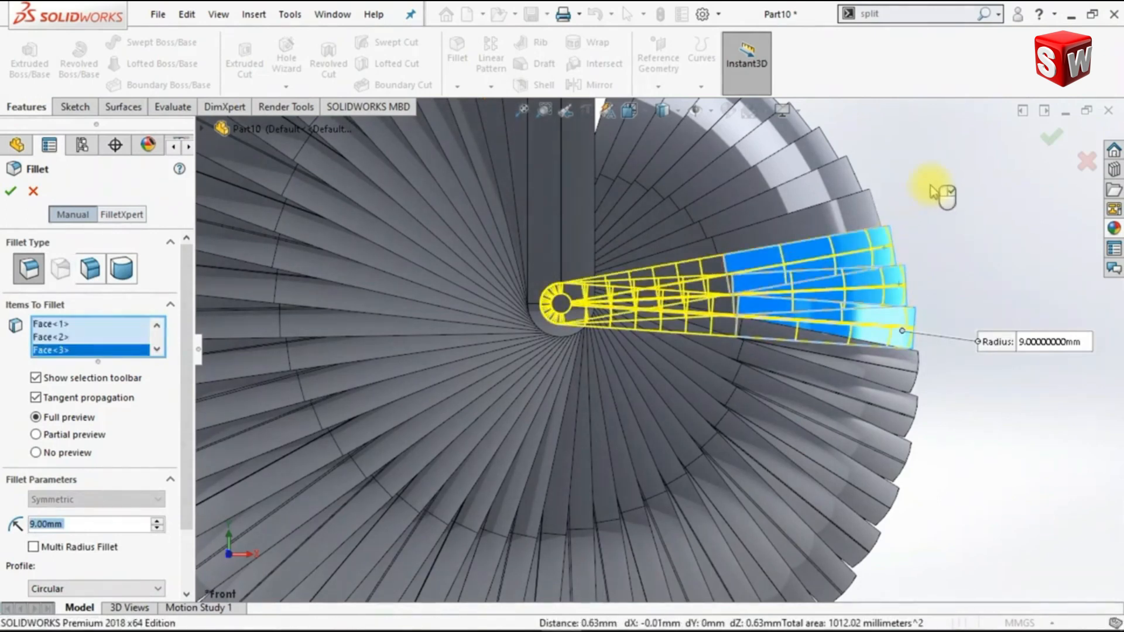
left_click(10, 192)
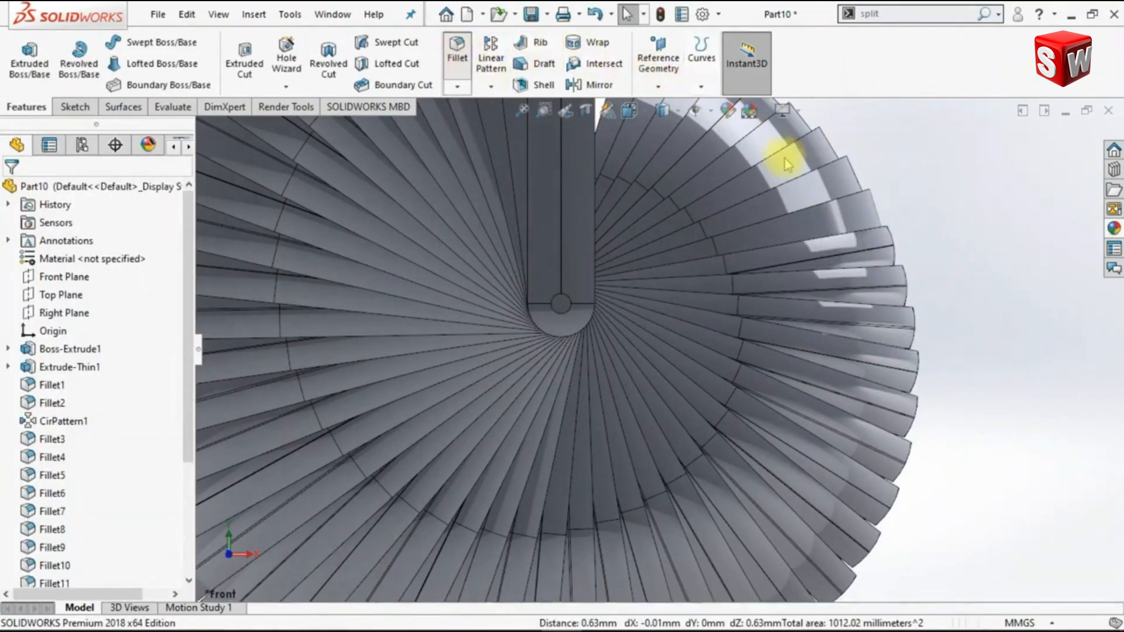
Apply an 8 mm fillet to the front faces of the forty-second through forty-fifth bands
type("8")
key("Return")
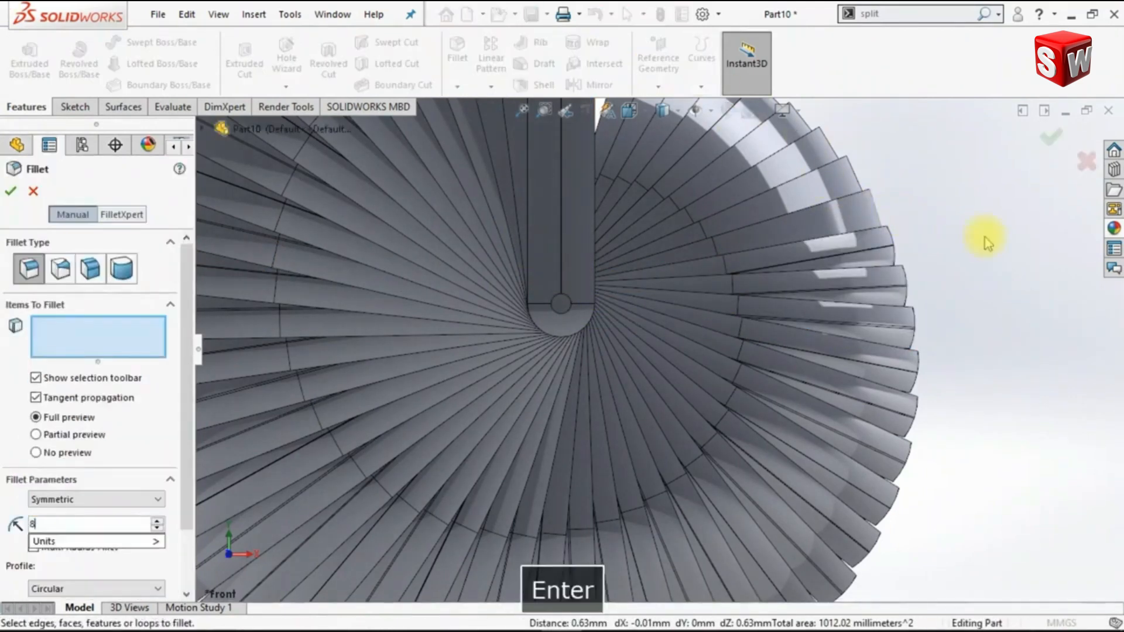
scroll(715, 188, "up", 2)
scroll(678, 156, "down", 5)
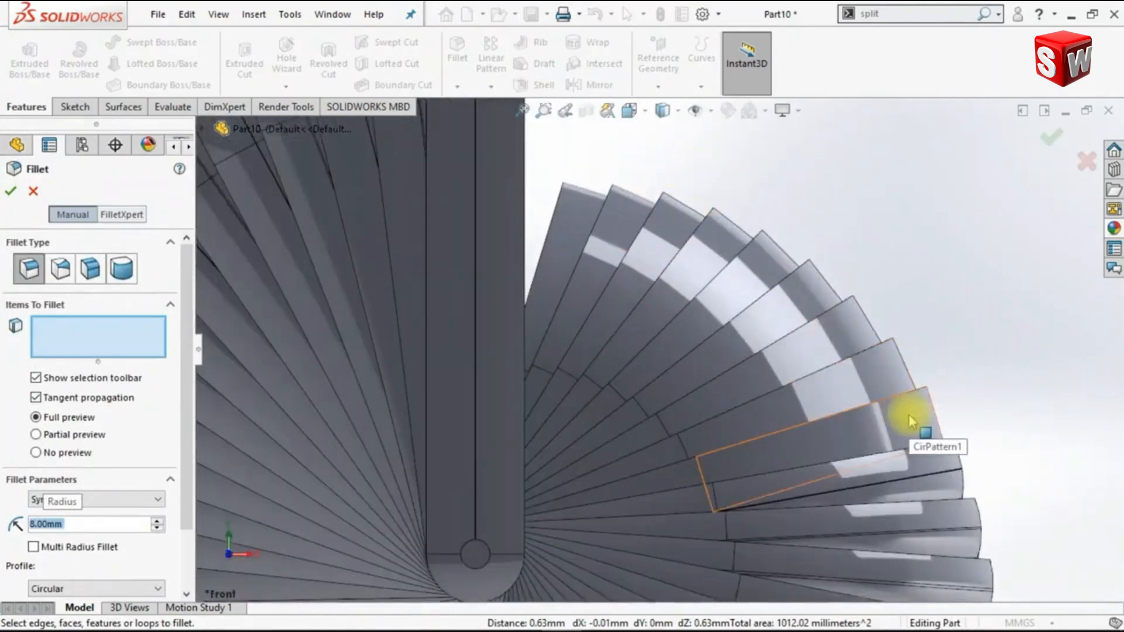
left_click(910, 418)
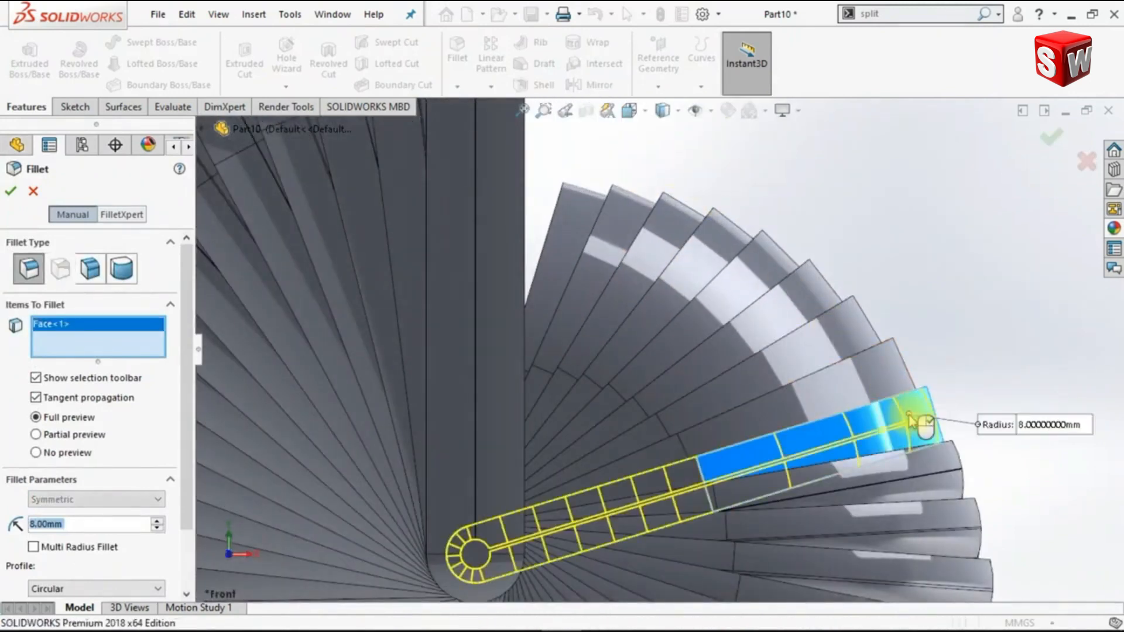
left_click(864, 316)
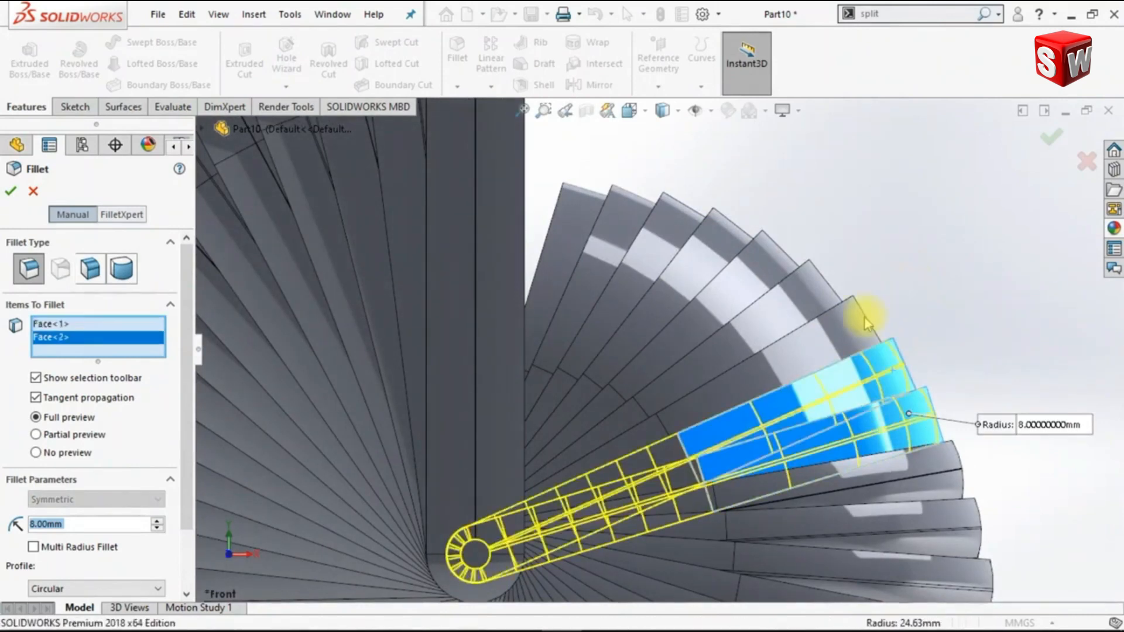
left_click(810, 291)
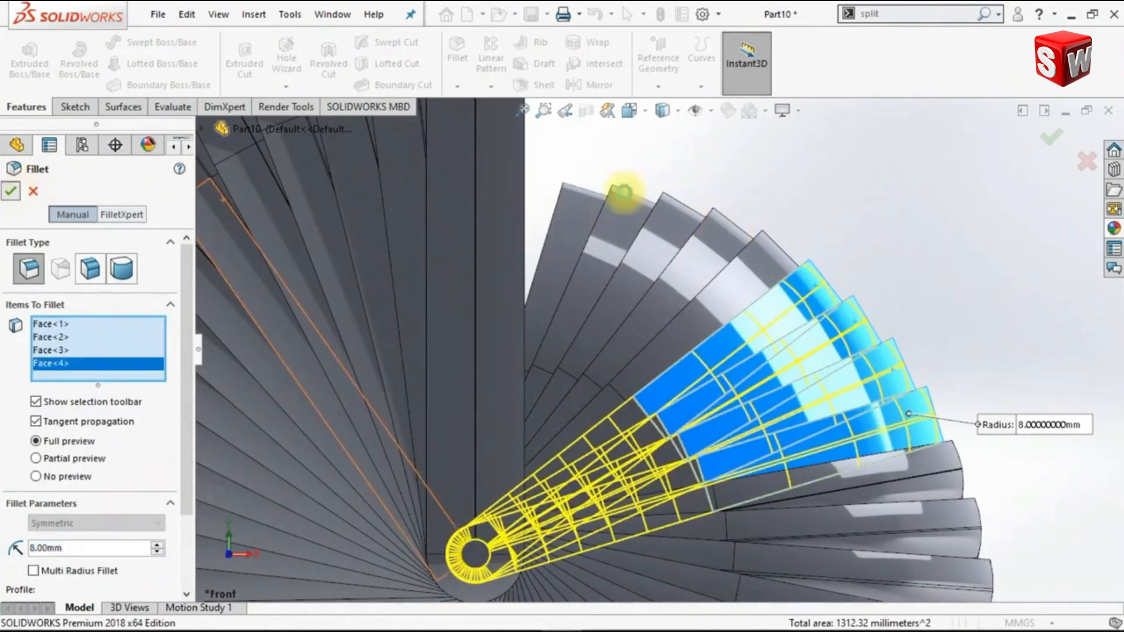
key("Return")
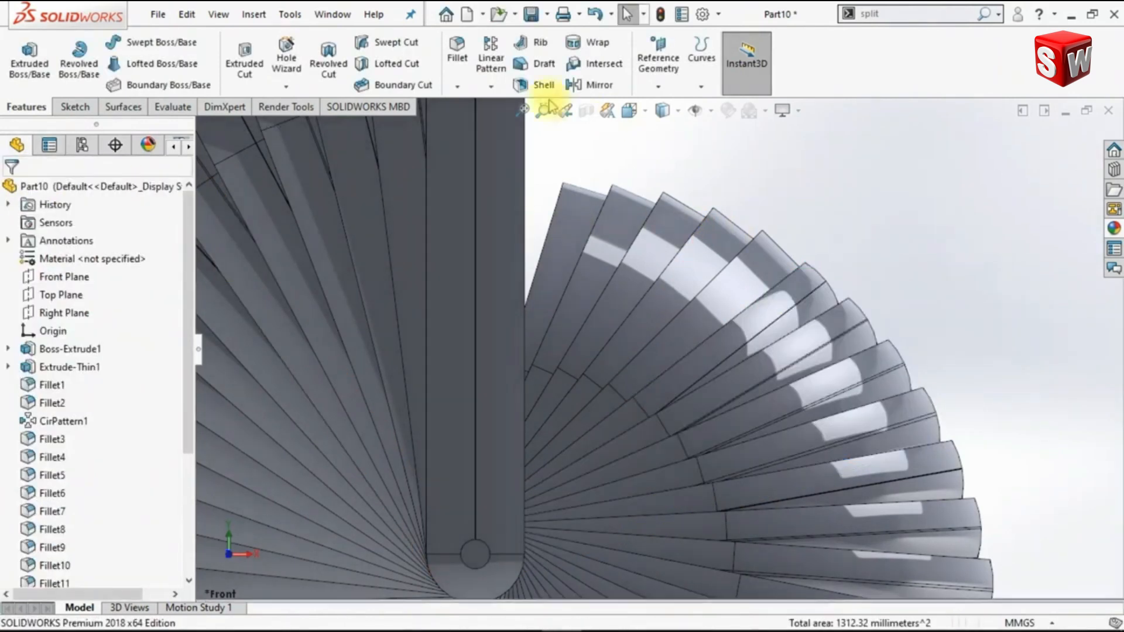
Apply a 7 mm fillet to the front faces of the forty-sixth, forty-seventh and forty-eighth bands
key("Return")
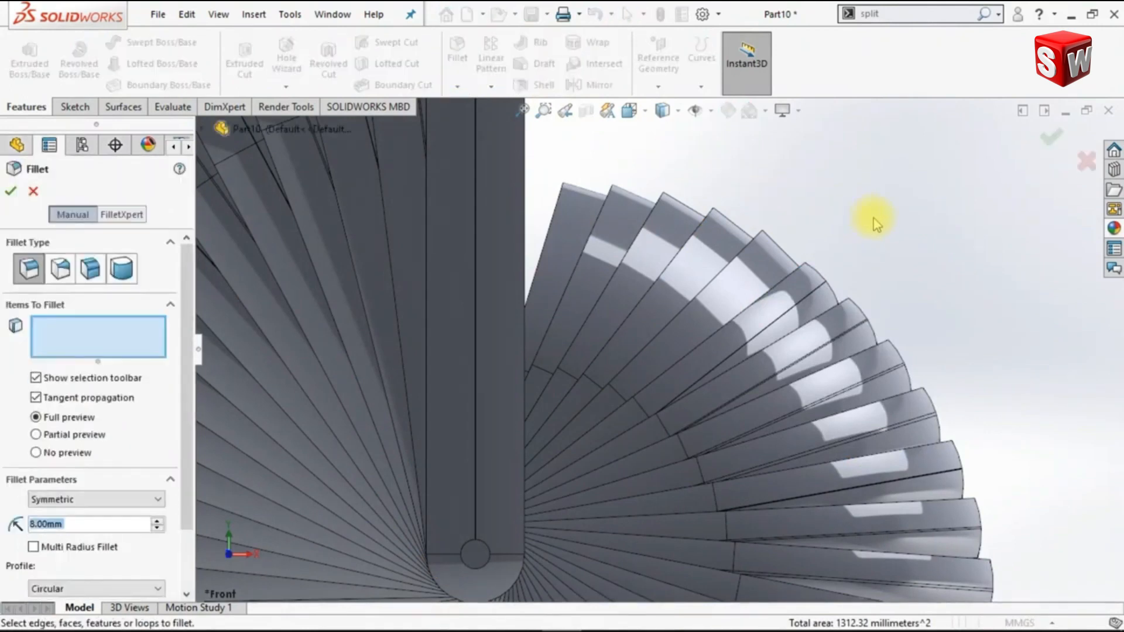
type("7")
key("Return")
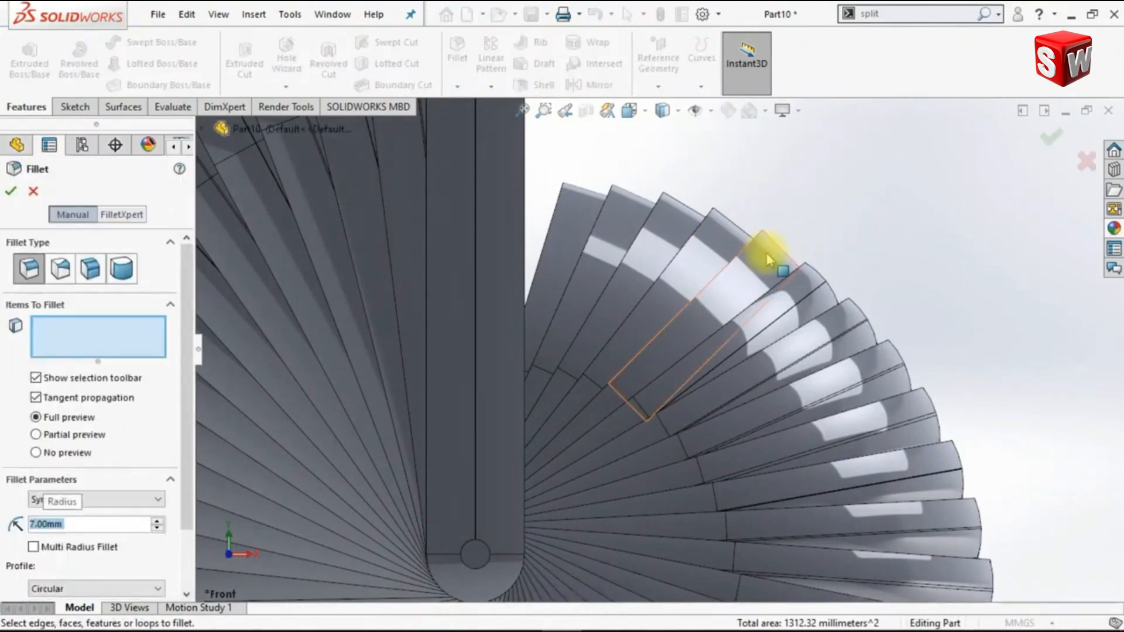
left_click(735, 227)
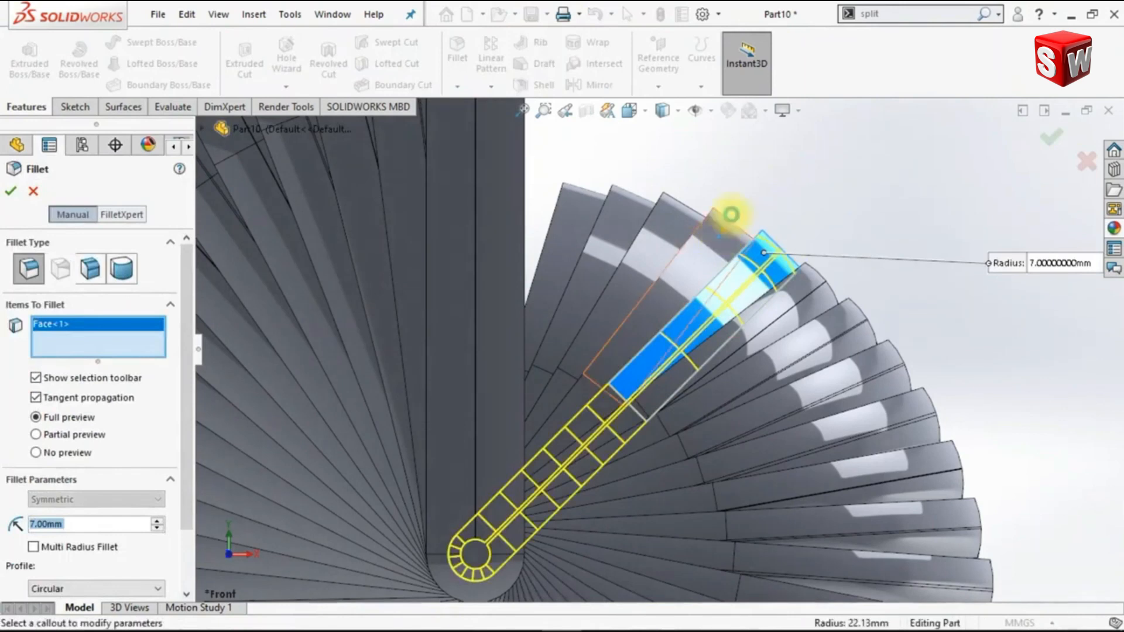
left_click(732, 190)
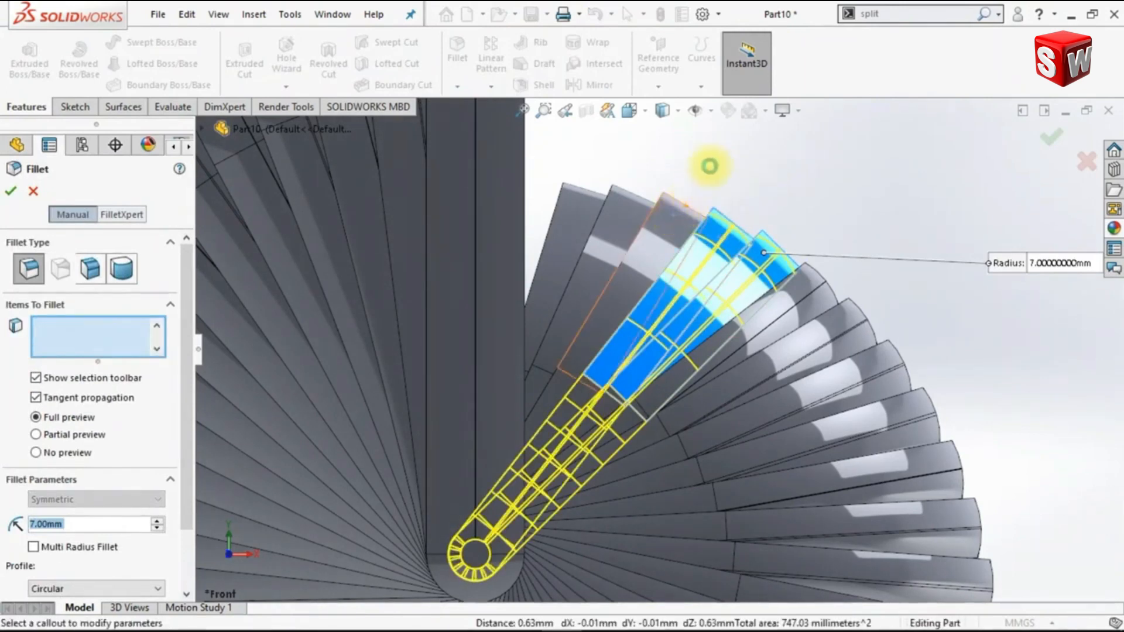
left_click(717, 170)
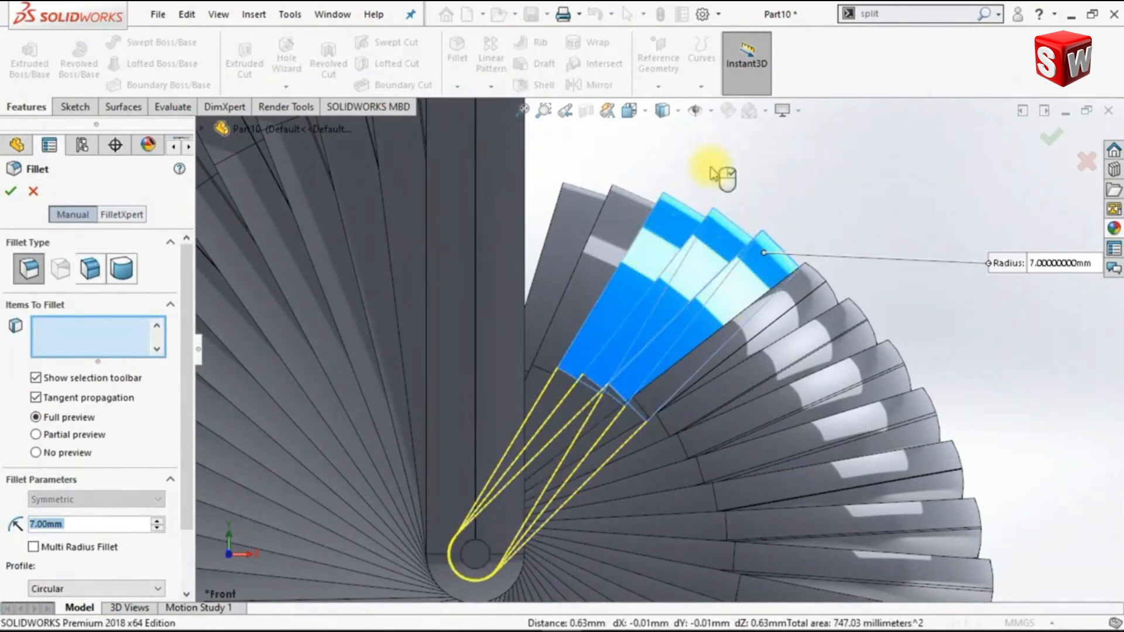
left_click(10, 191)
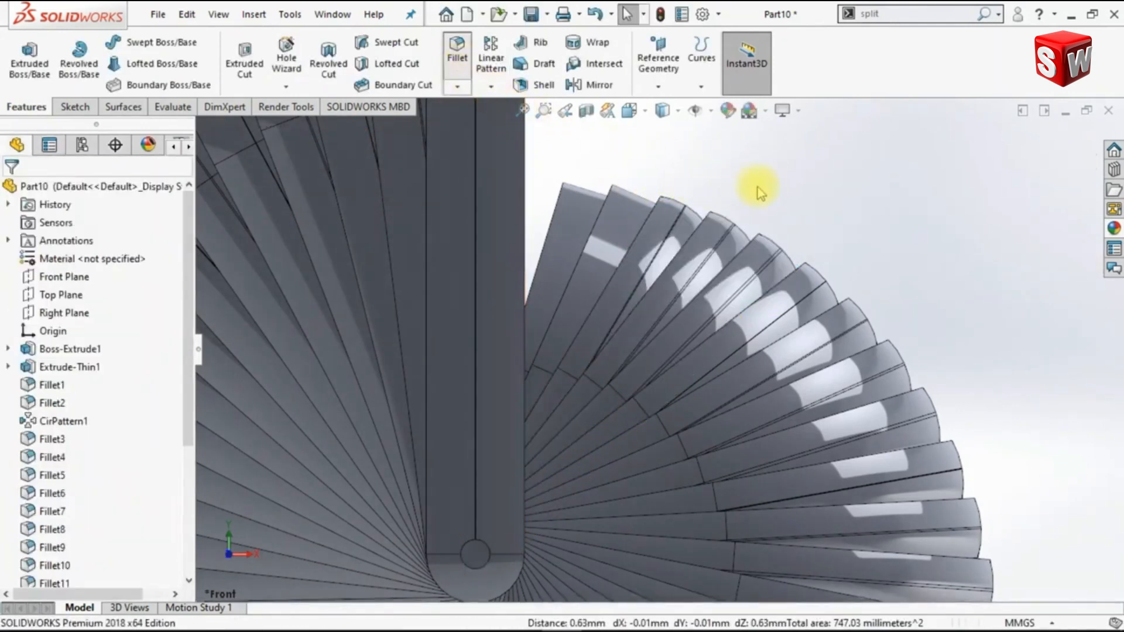
Apply a 6.5 mm fillet to the front faces of the last two, smallest bands
key("Return")
type("6.5")
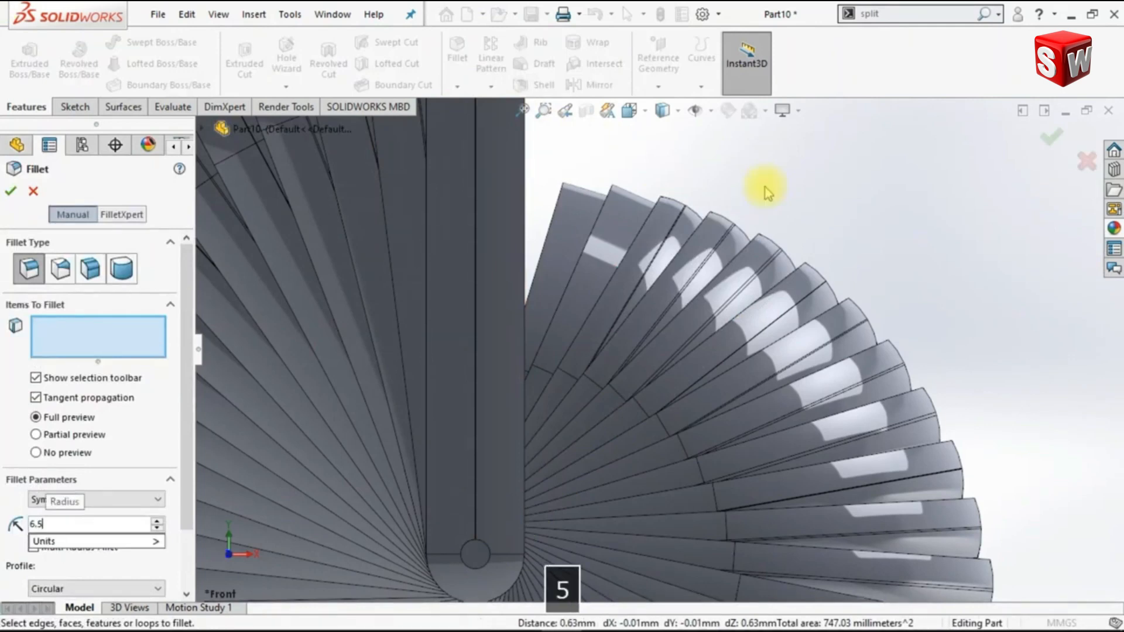
key("Return")
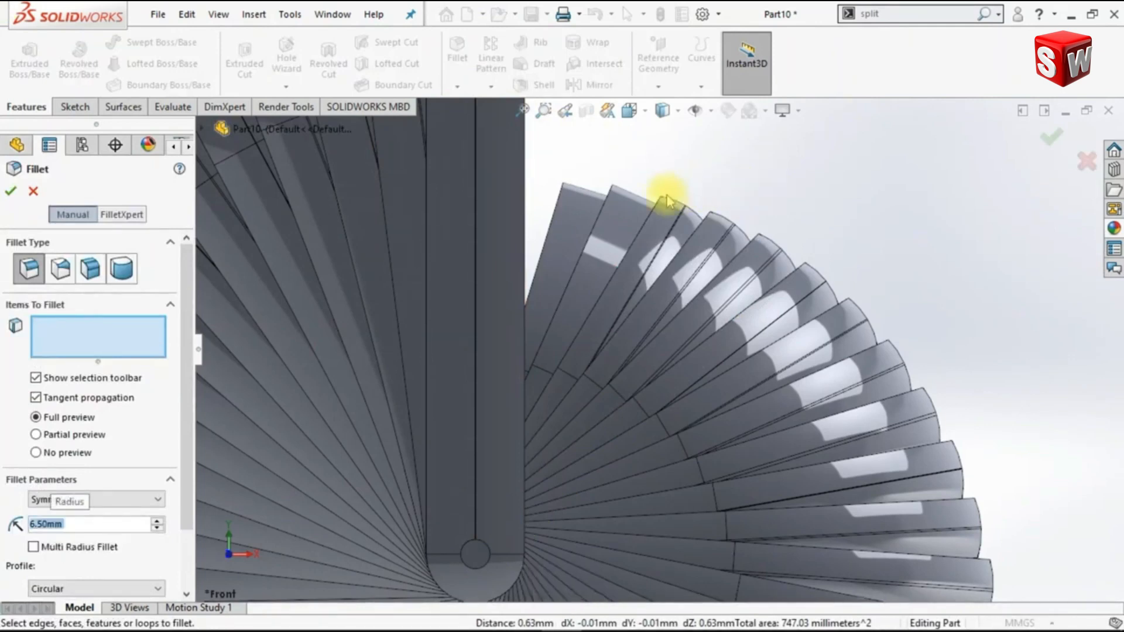
left_click(629, 206)
left_click(584, 206)
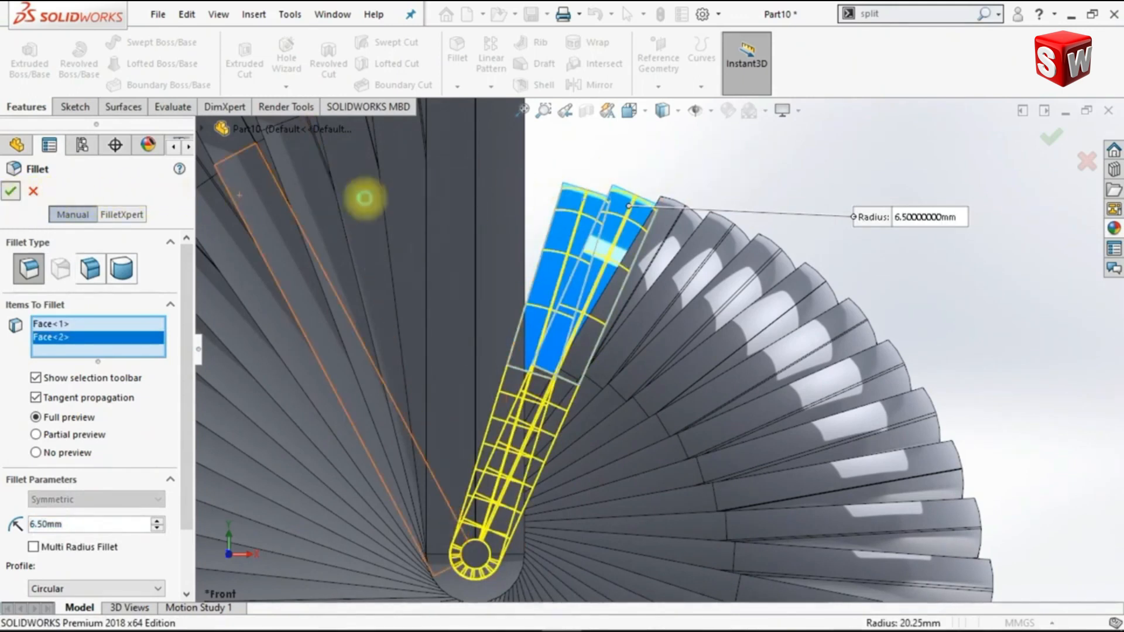
key("Return")
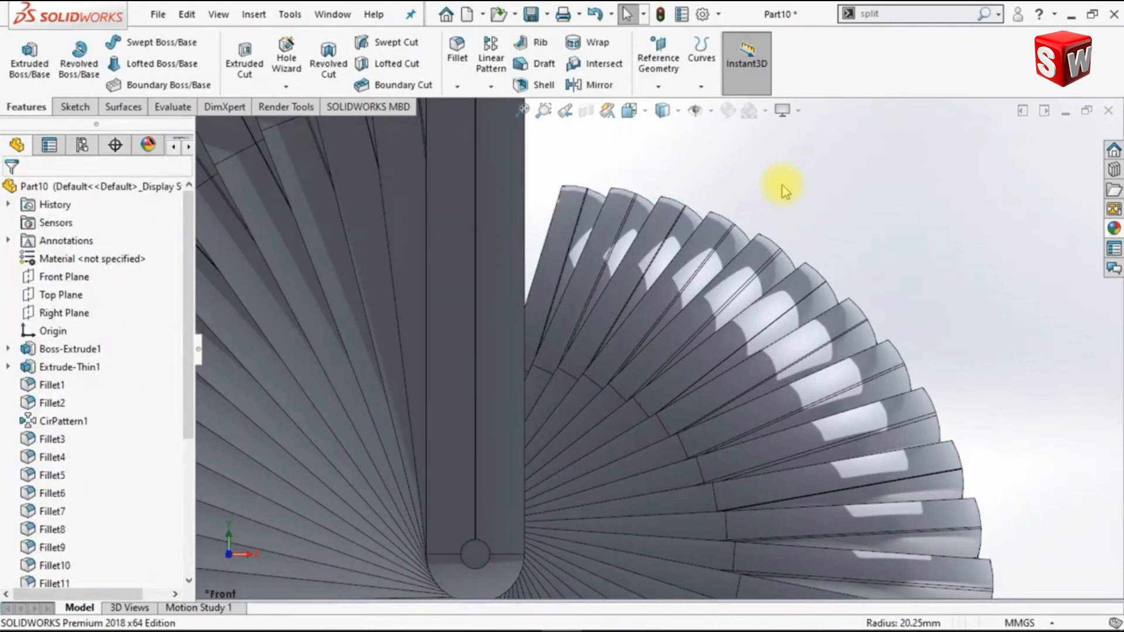
key("ctrl+7")
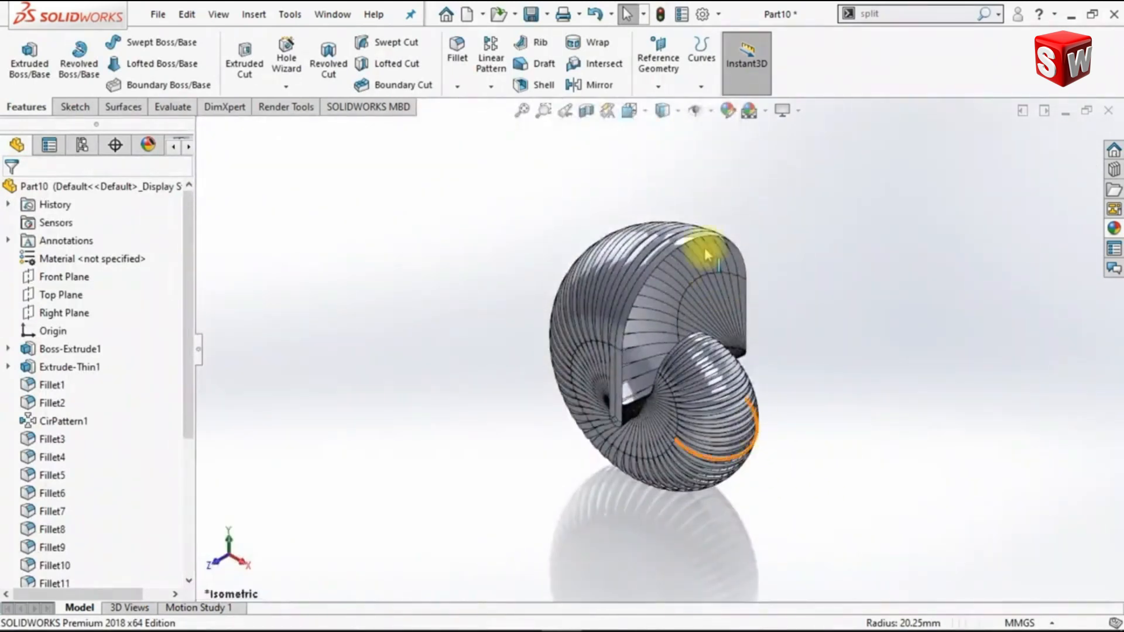
left_click(678, 117)
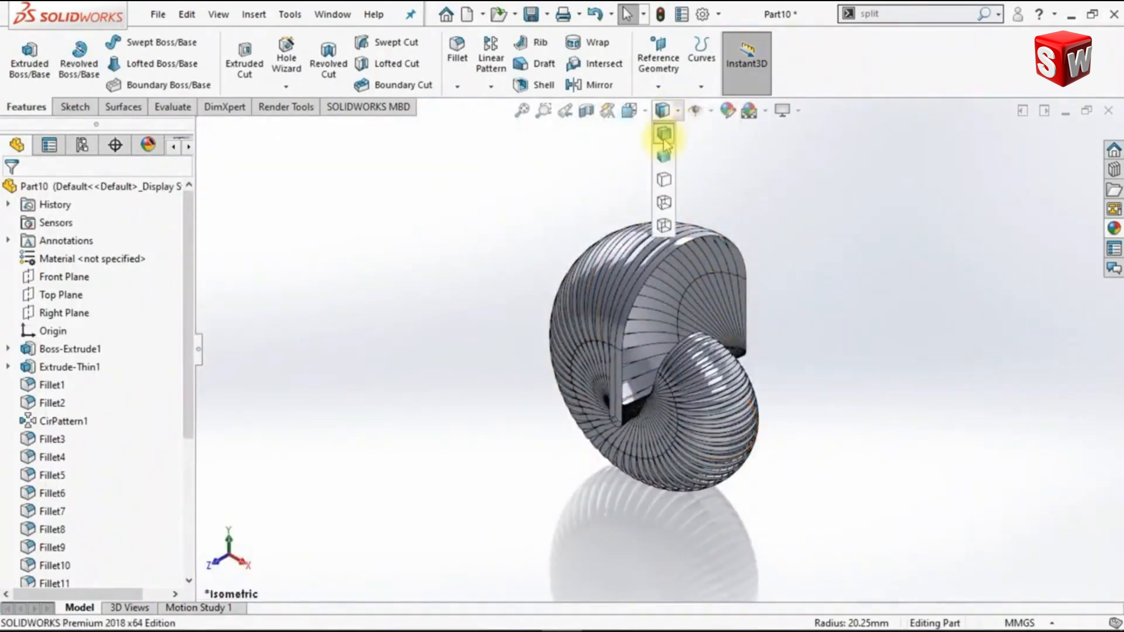
left_click(865, 320)
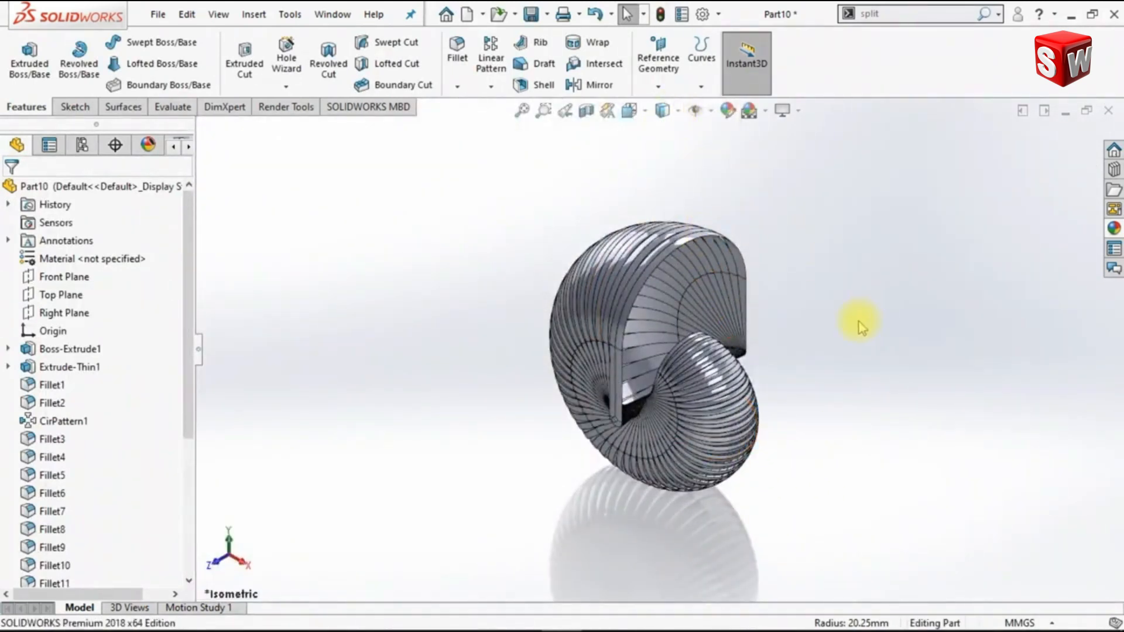
Start a sketch on the central rod's front end face and convert its circular edge into sketch geometry
left_click(218, 567)
scroll(677, 383, "down", 5)
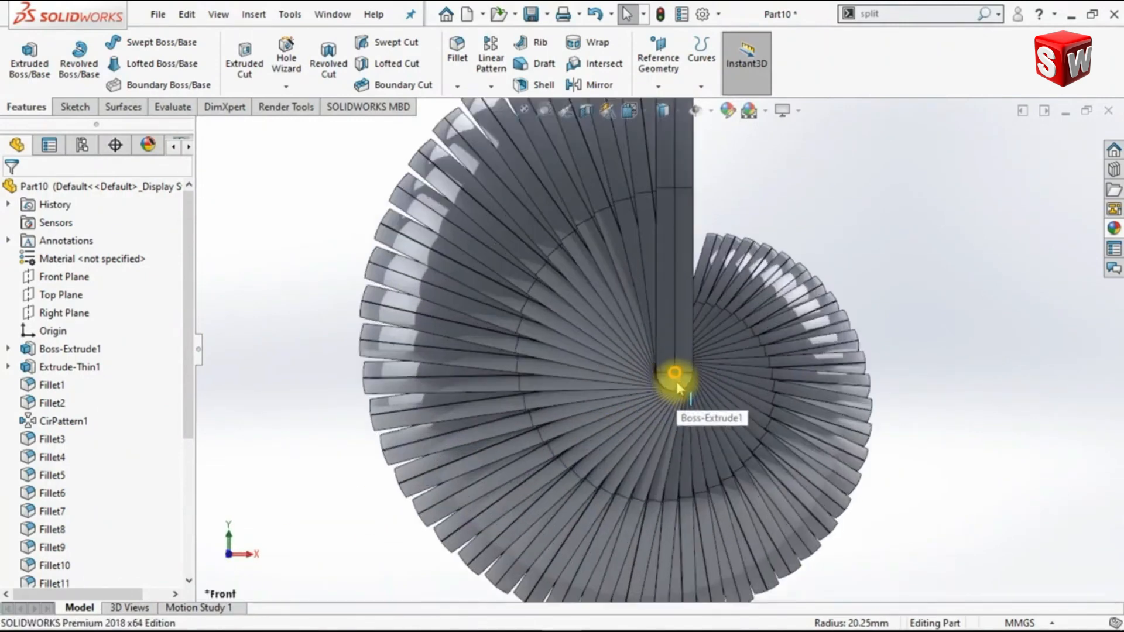
scroll(678, 387, "down", 5)
left_click(661, 339)
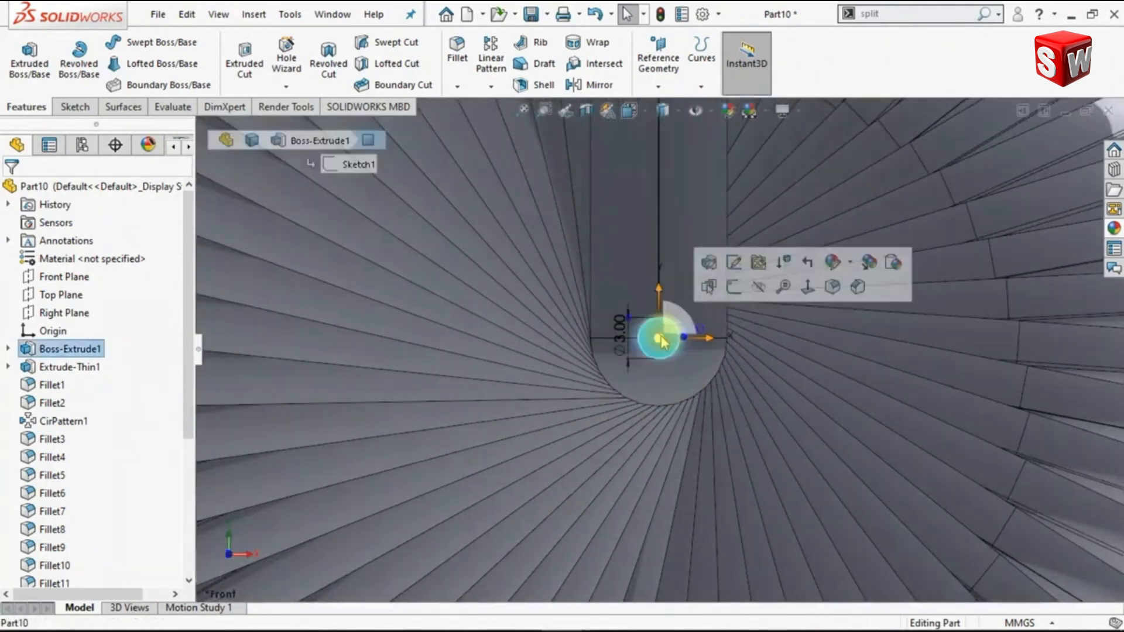
left_click(734, 286)
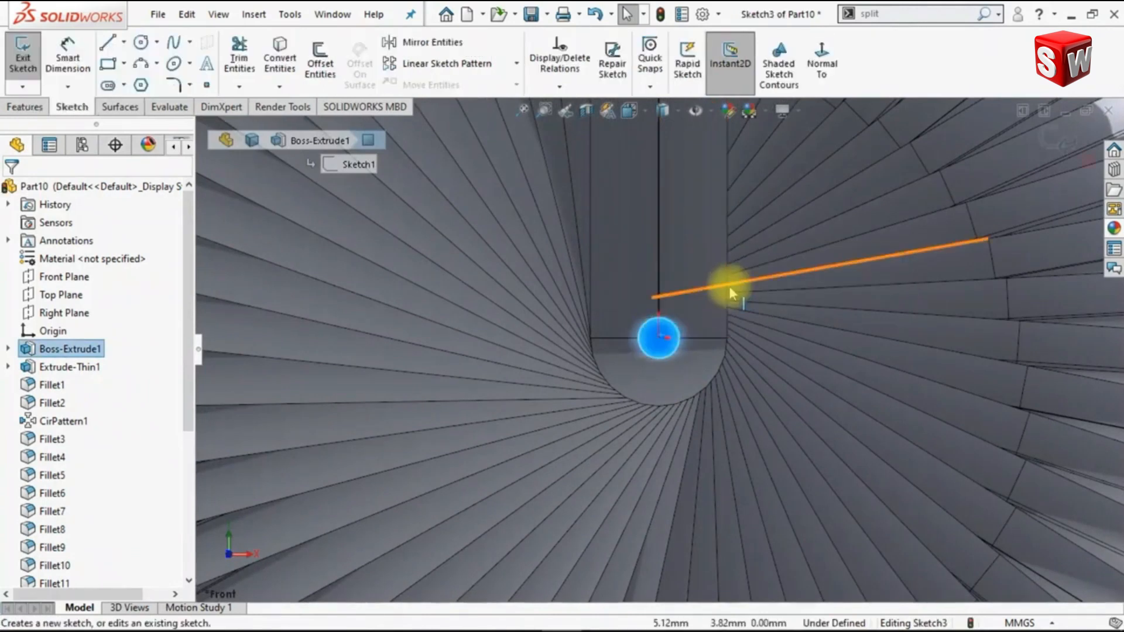
left_click(281, 67)
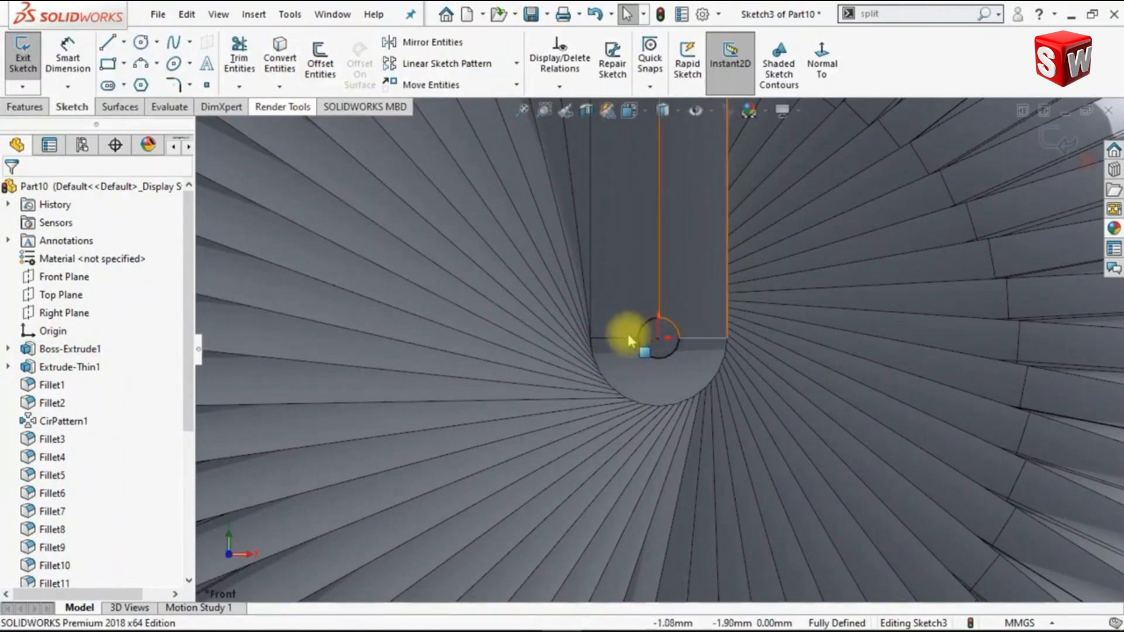
Cut the converted circle Through All along the central axis of the bands, keeping all resulting bodies
left_click(29, 109)
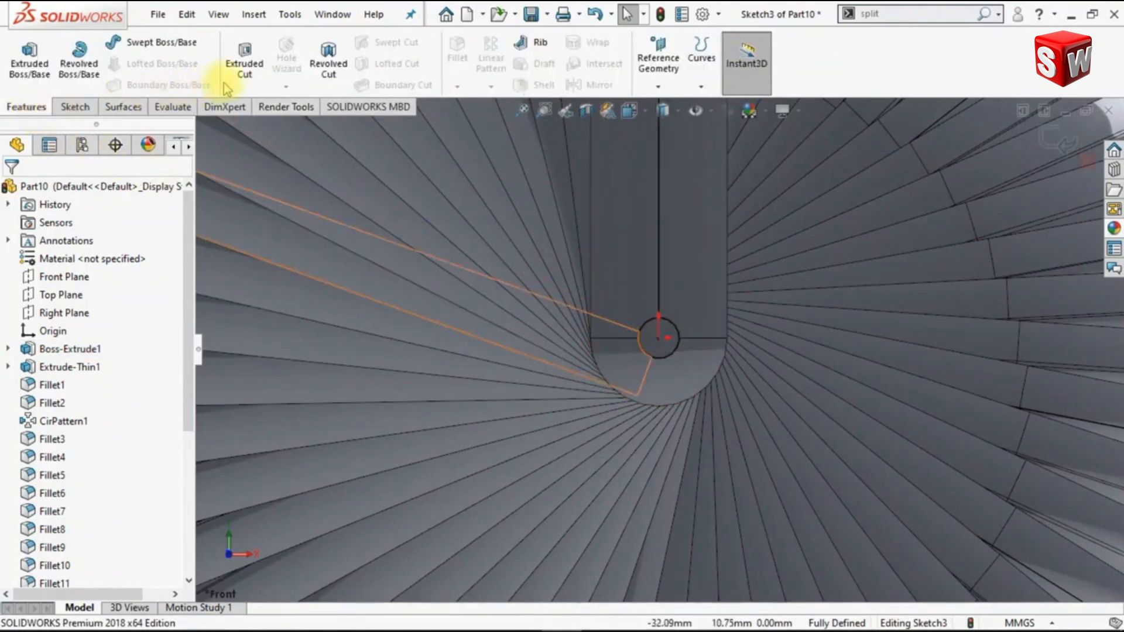
left_click(245, 58)
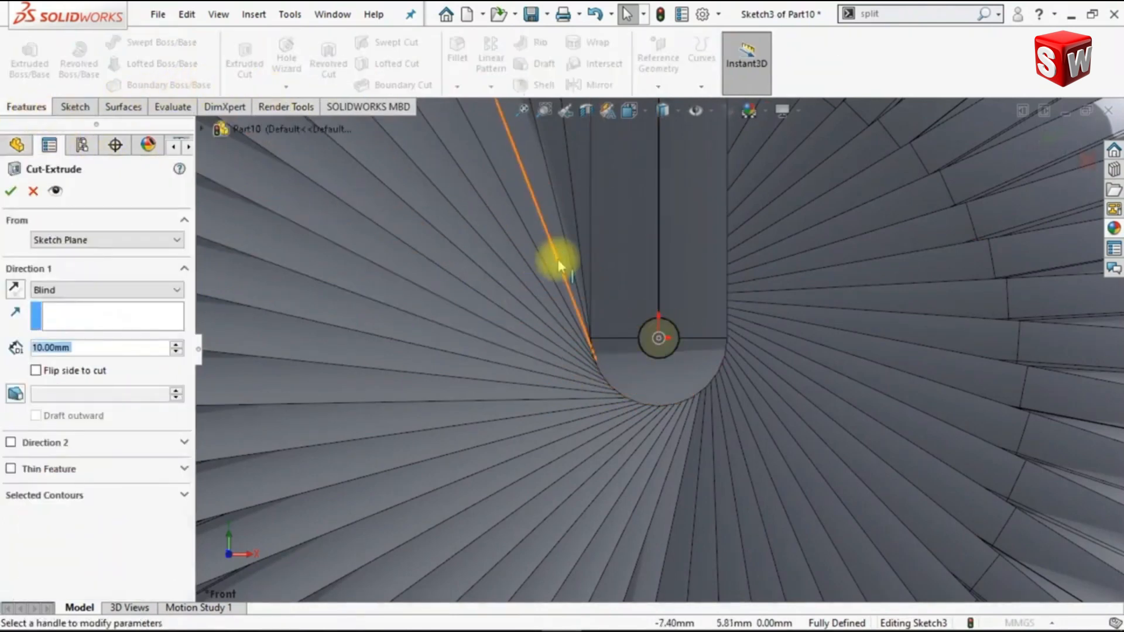
key("ctrl+7")
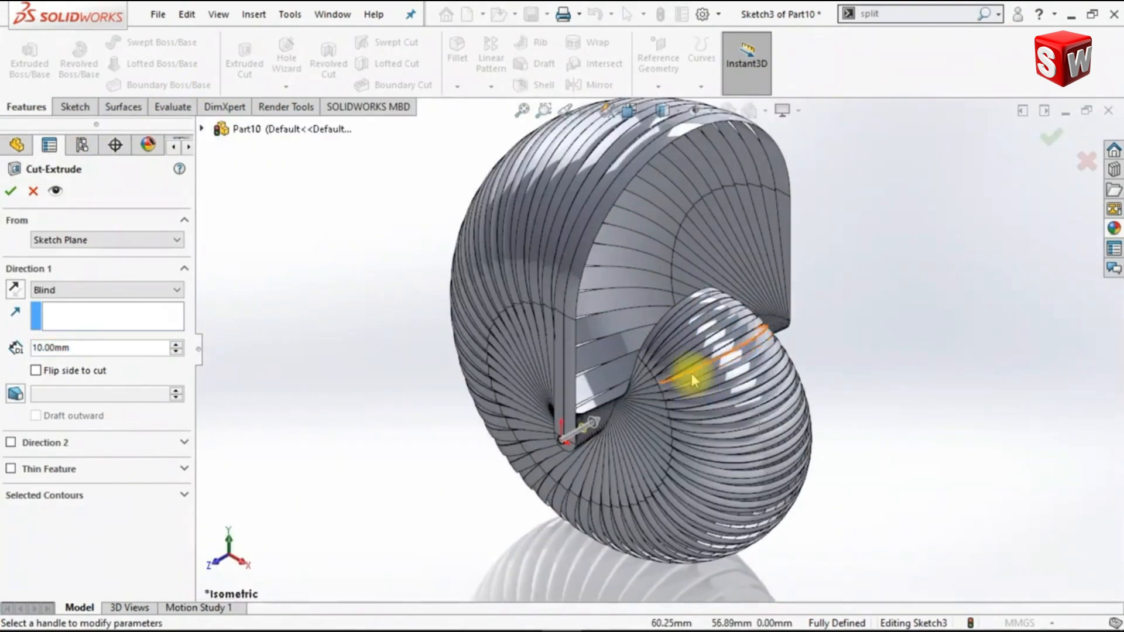
scroll(691, 373, "down", 3)
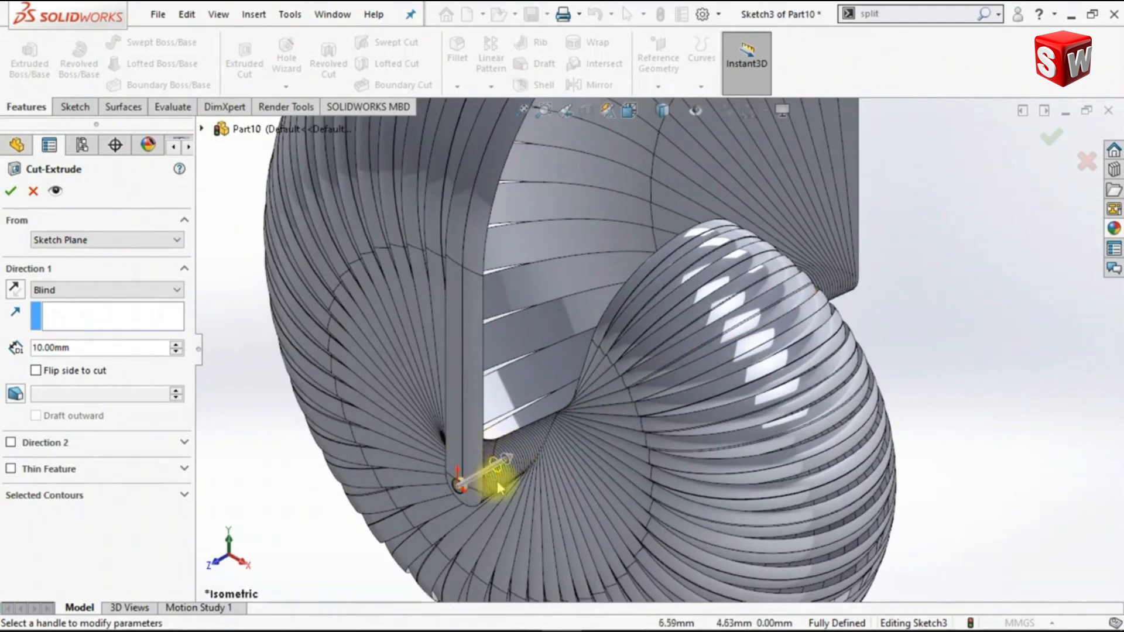
left_click(141, 292)
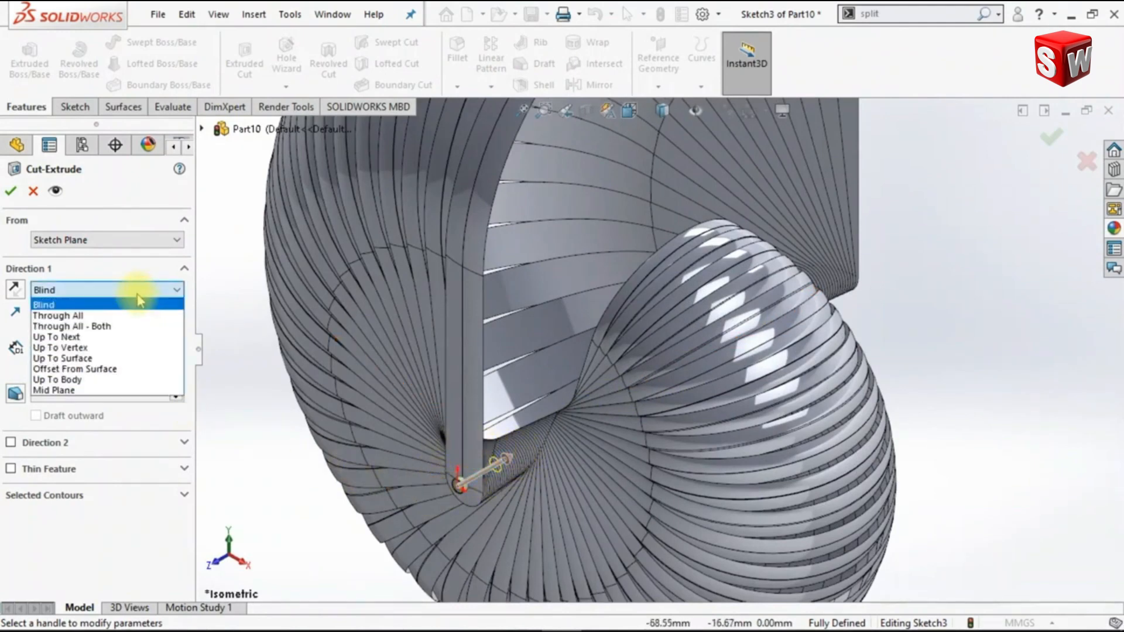
left_click(125, 316)
middle_click_drag(1002, 401, 936, 402)
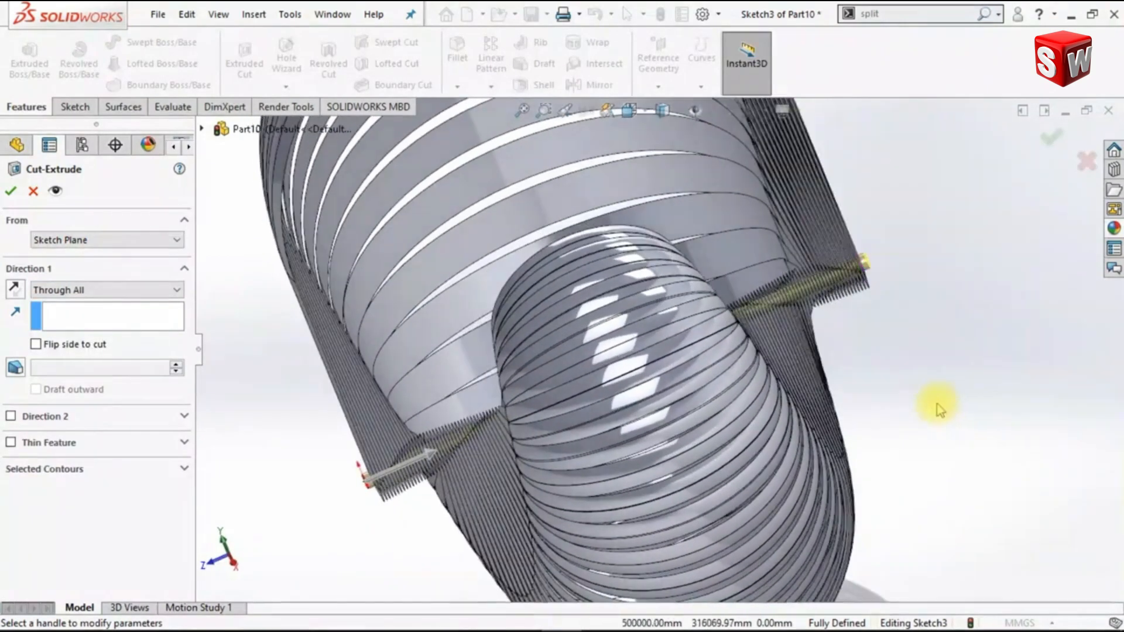
left_click(12, 193)
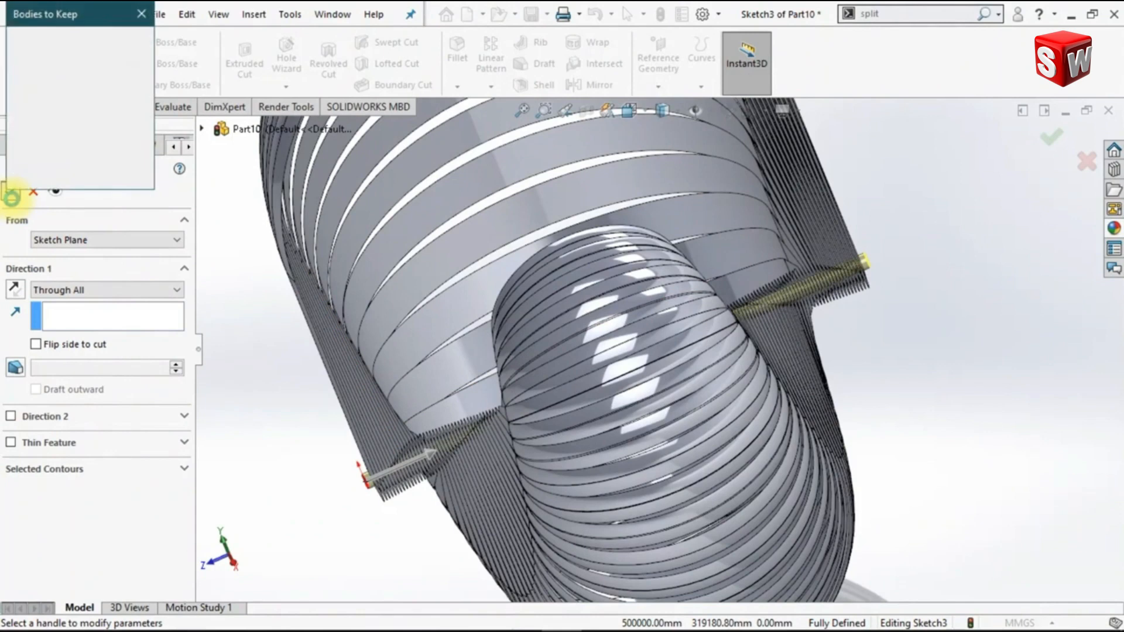
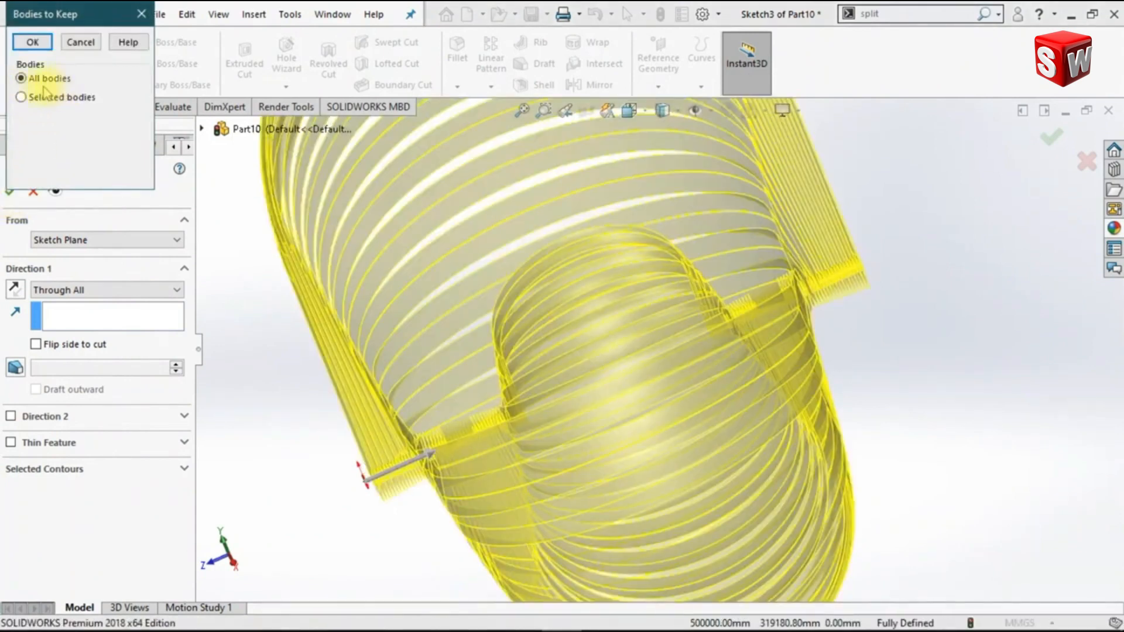
left_click(32, 42)
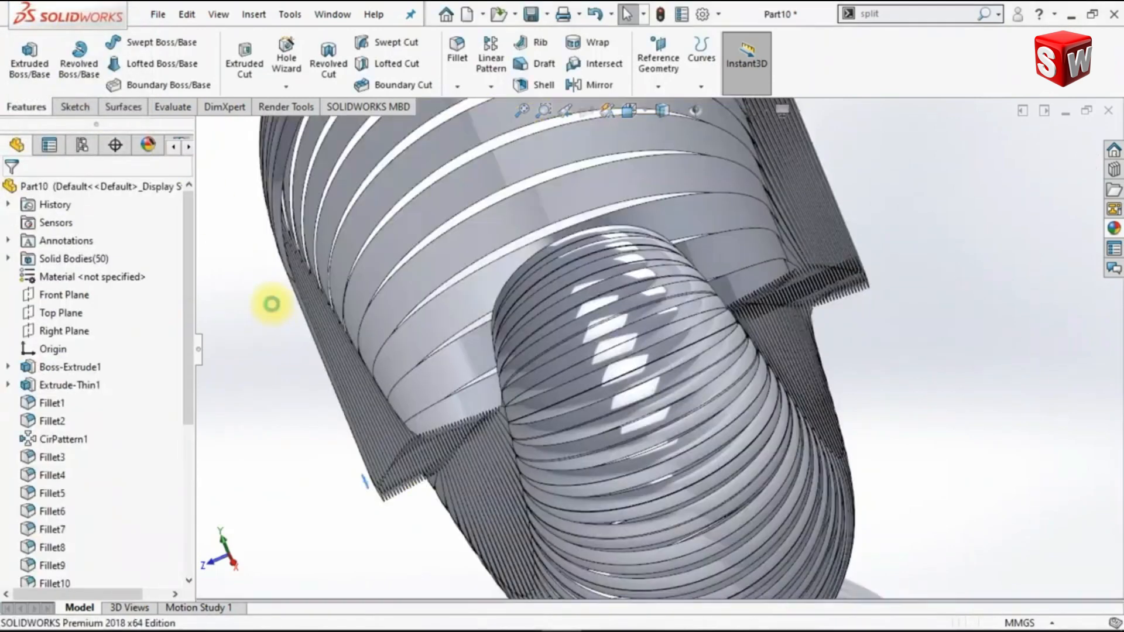
Sketch a circle of 1.5 mm radius on the Front Plane, centred on the origin and coincident with the hole's edge
left_click(61, 313)
key("ctrl+7")
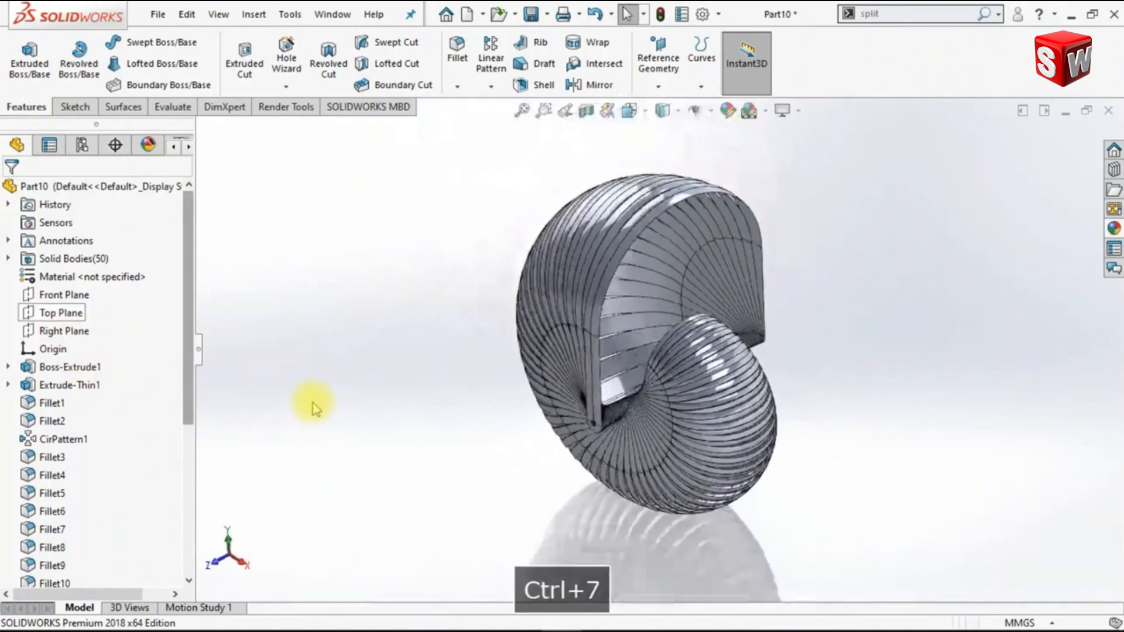
left_click(60, 298)
left_click(76, 269)
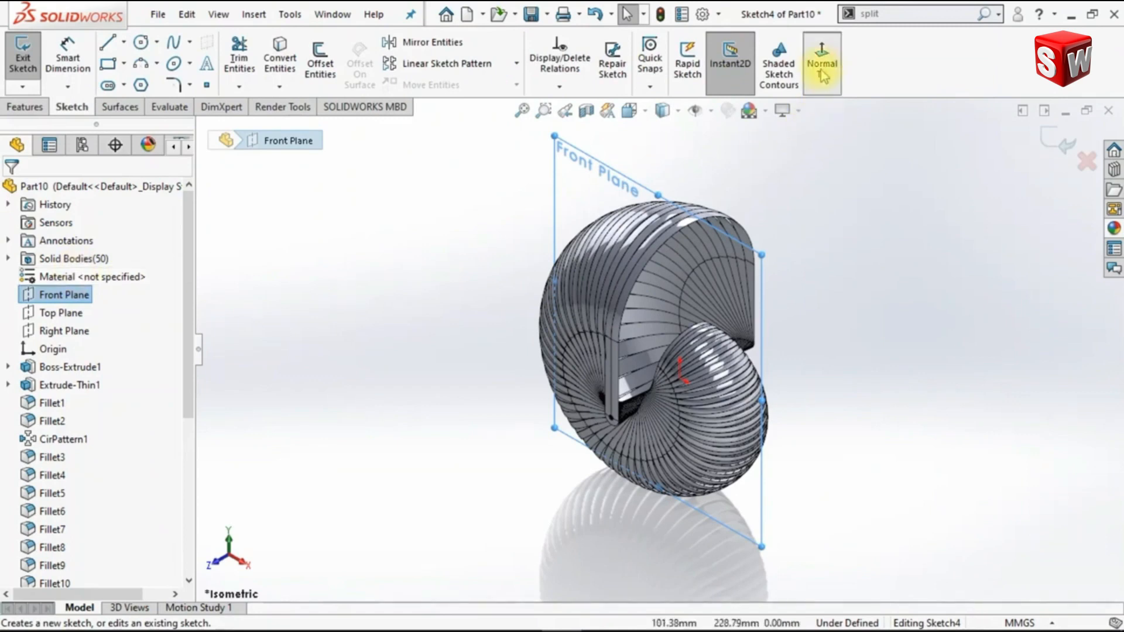
left_click(823, 70)
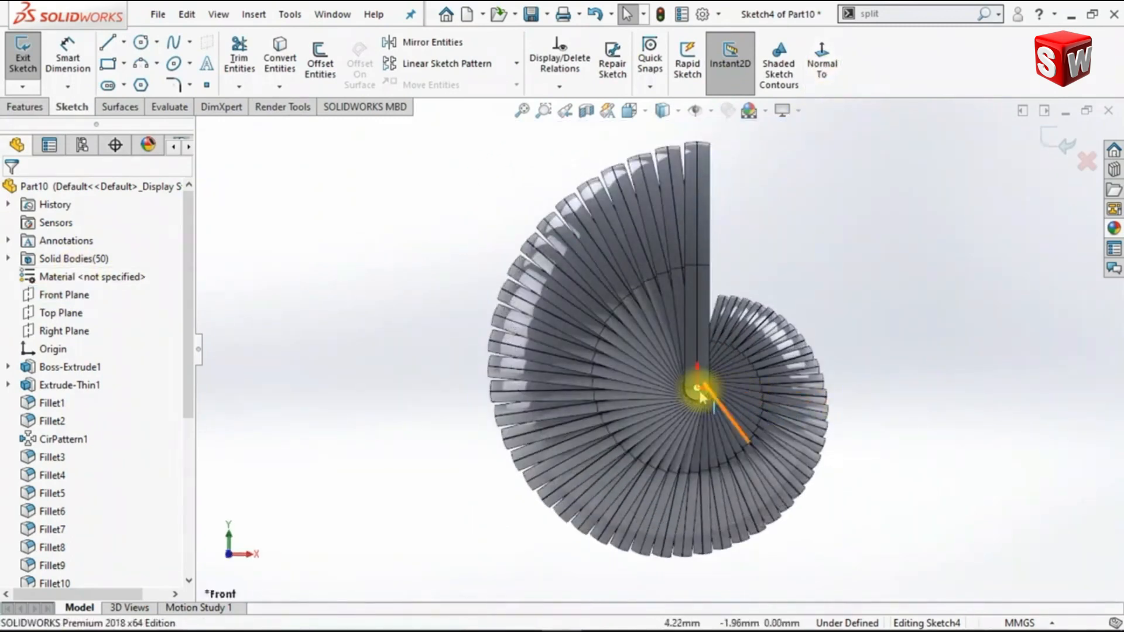
scroll(701, 390, "down", 10)
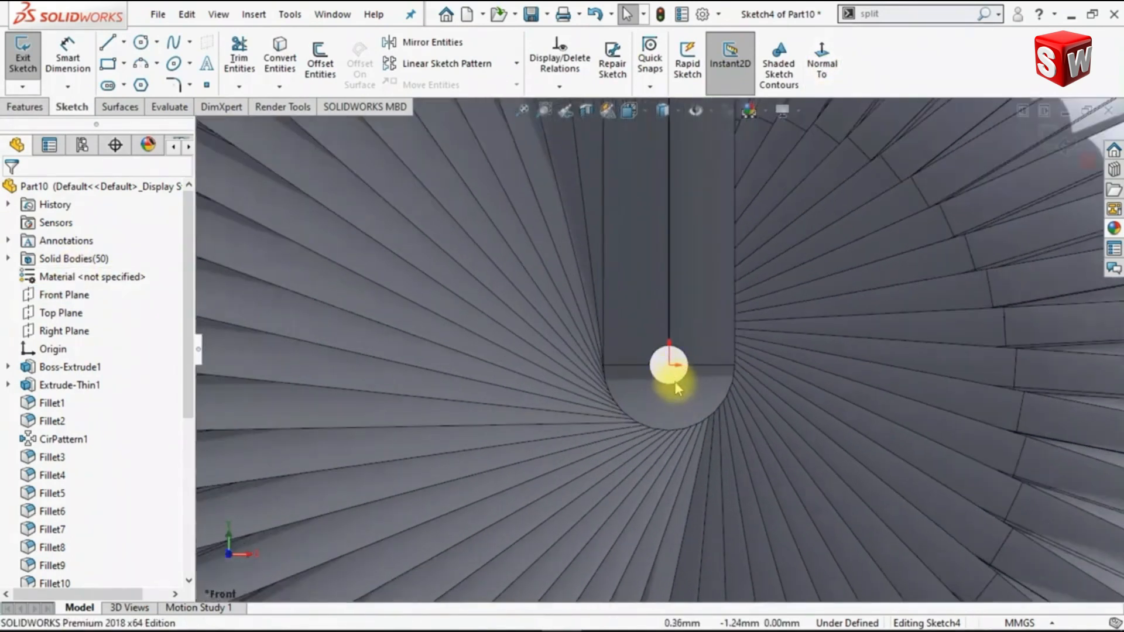
scroll(674, 369, "down", 4)
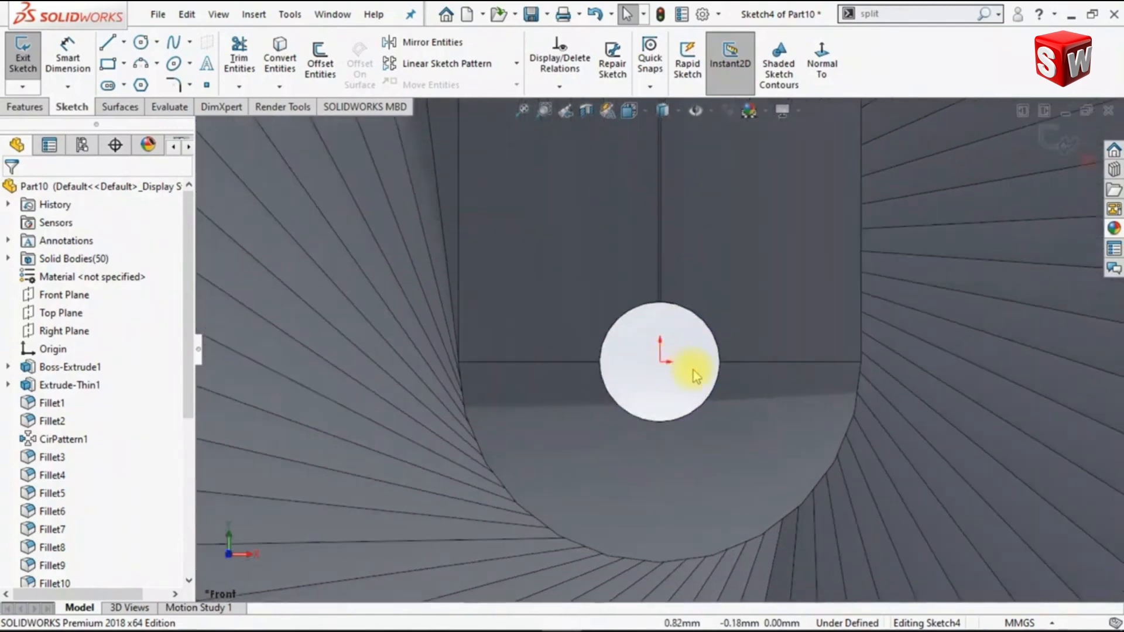
left_click(141, 43)
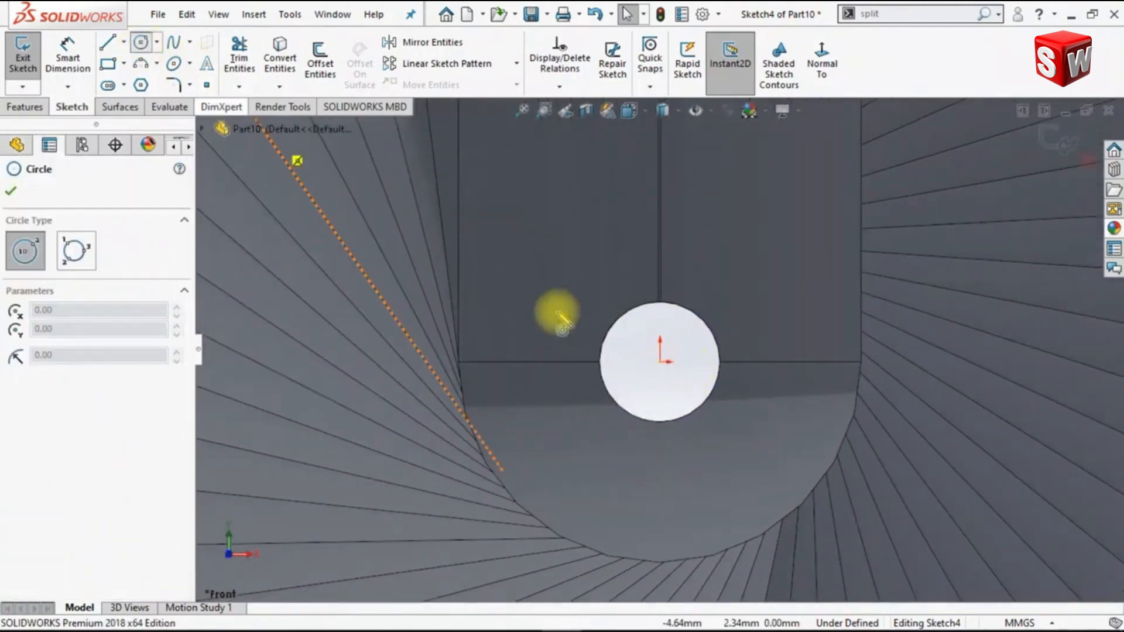
left_click(660, 362)
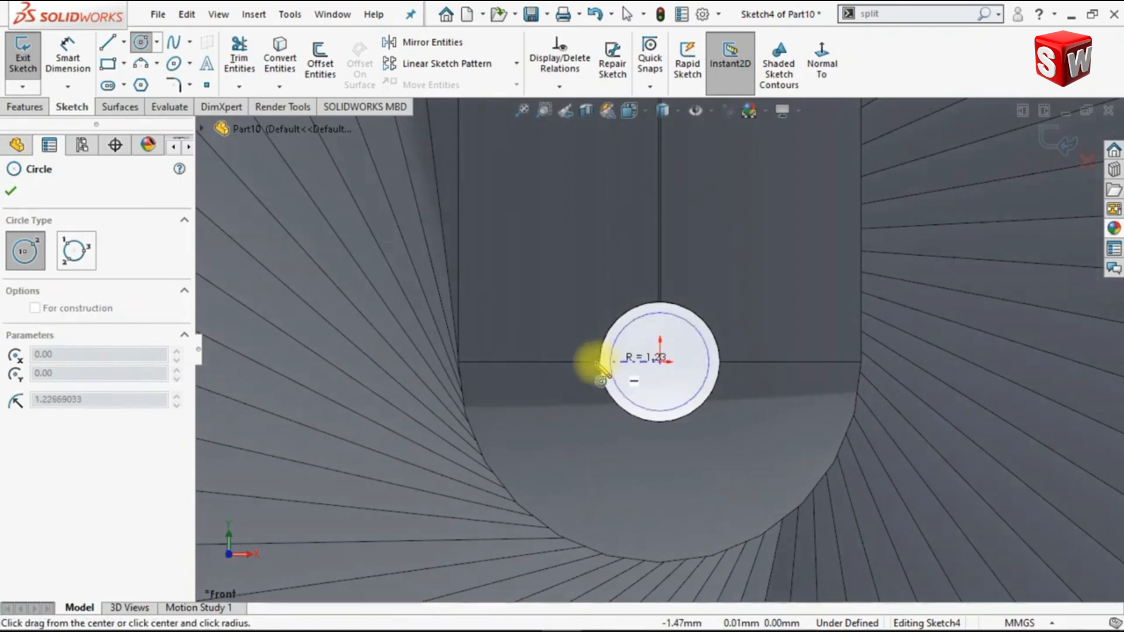
left_click(599, 362)
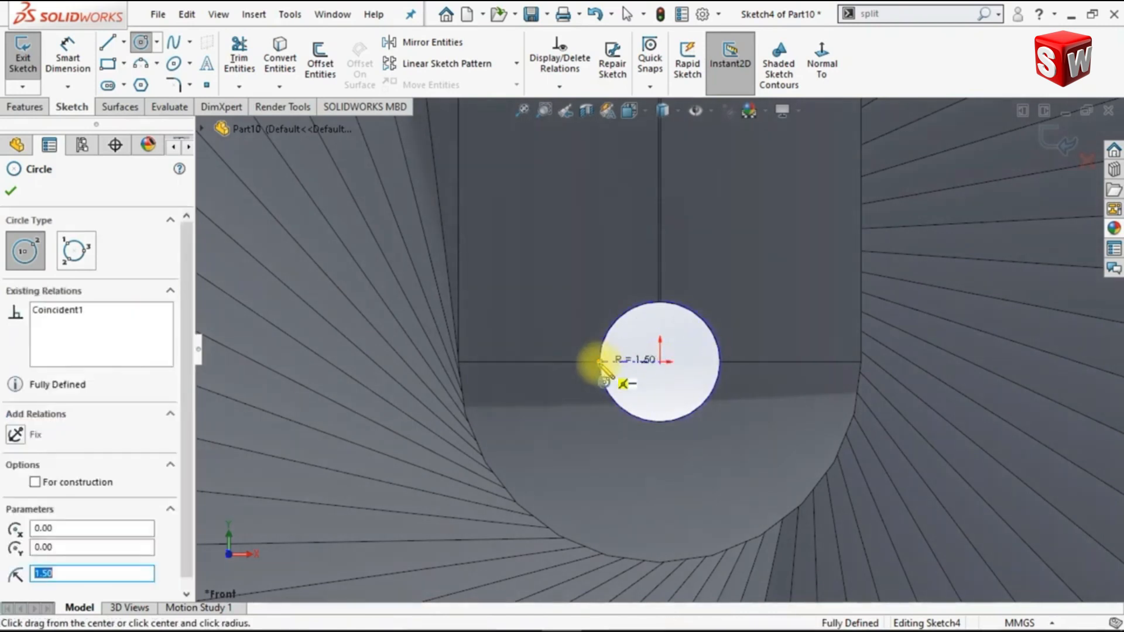
left_click(11, 194)
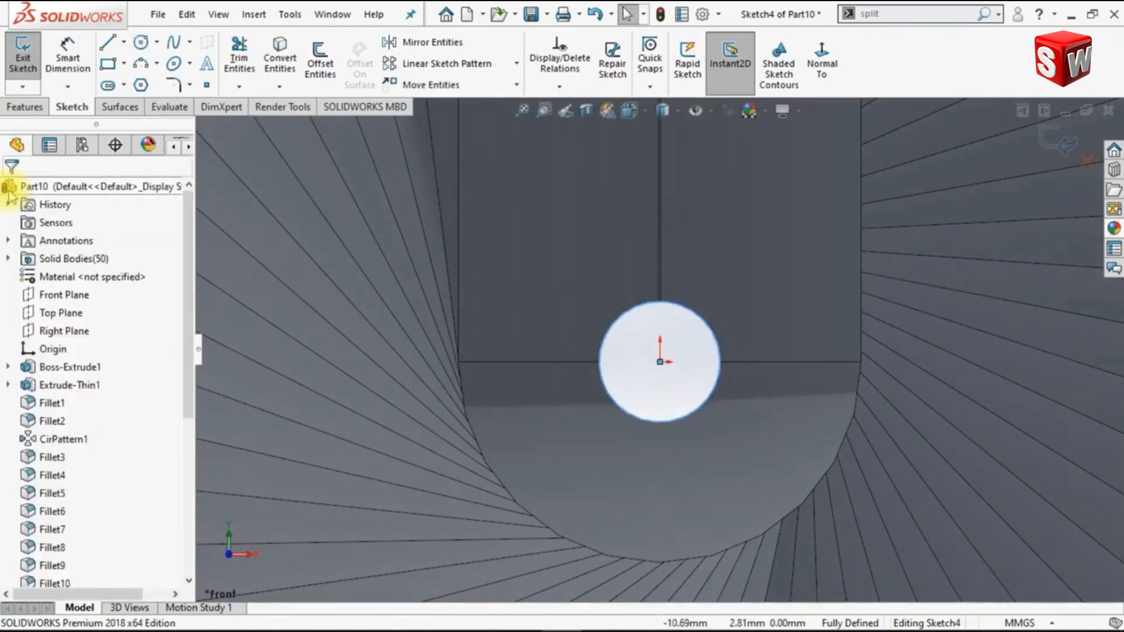
Extrude the circle 103 mm from the mid plane as a separate pin body, with Merge result turned off
left_click(25, 107)
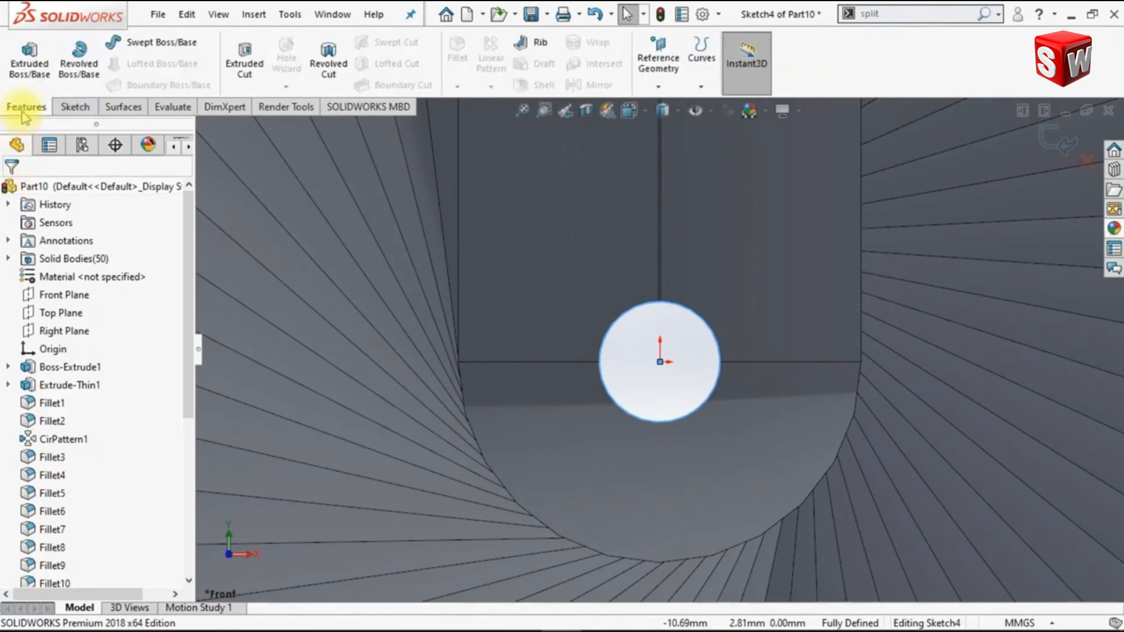
left_click(40, 76)
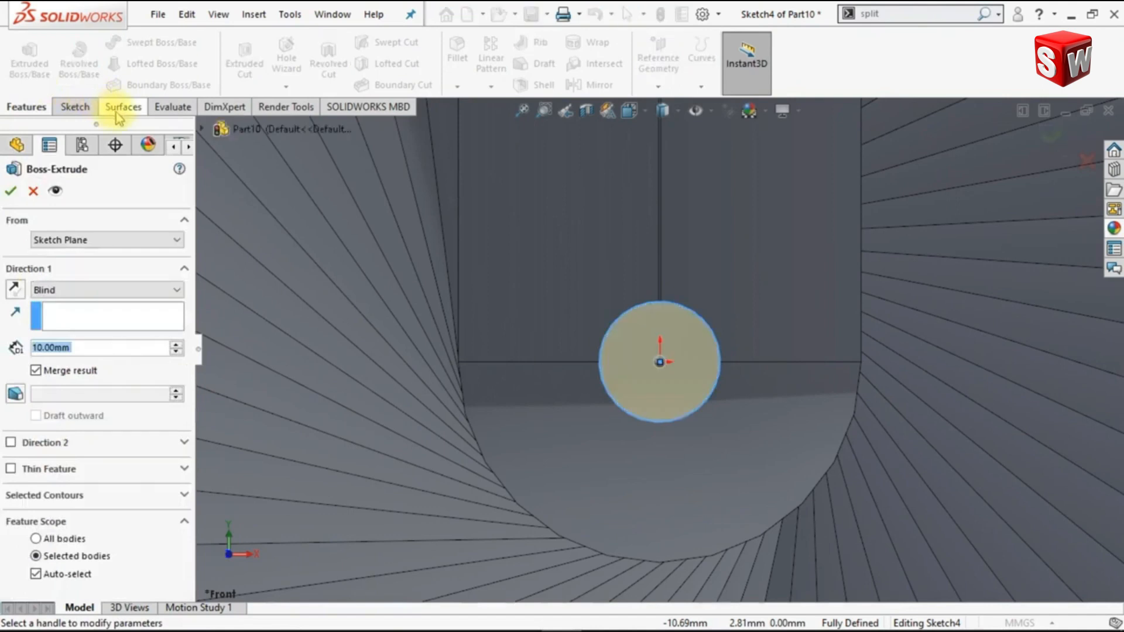
left_click(133, 289)
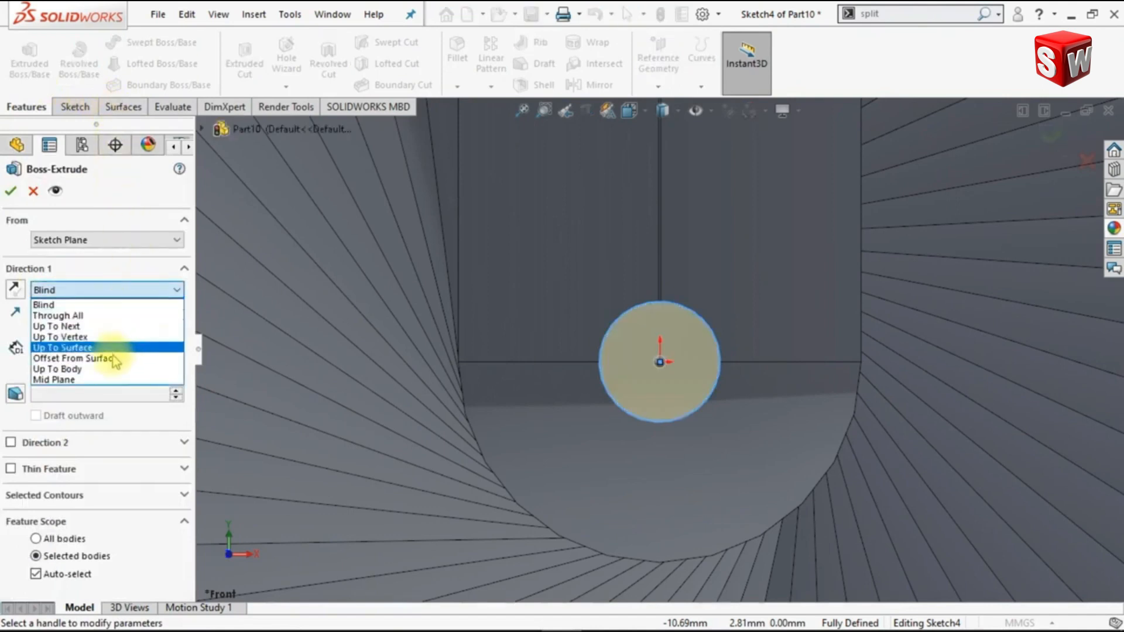
left_click(176, 380)
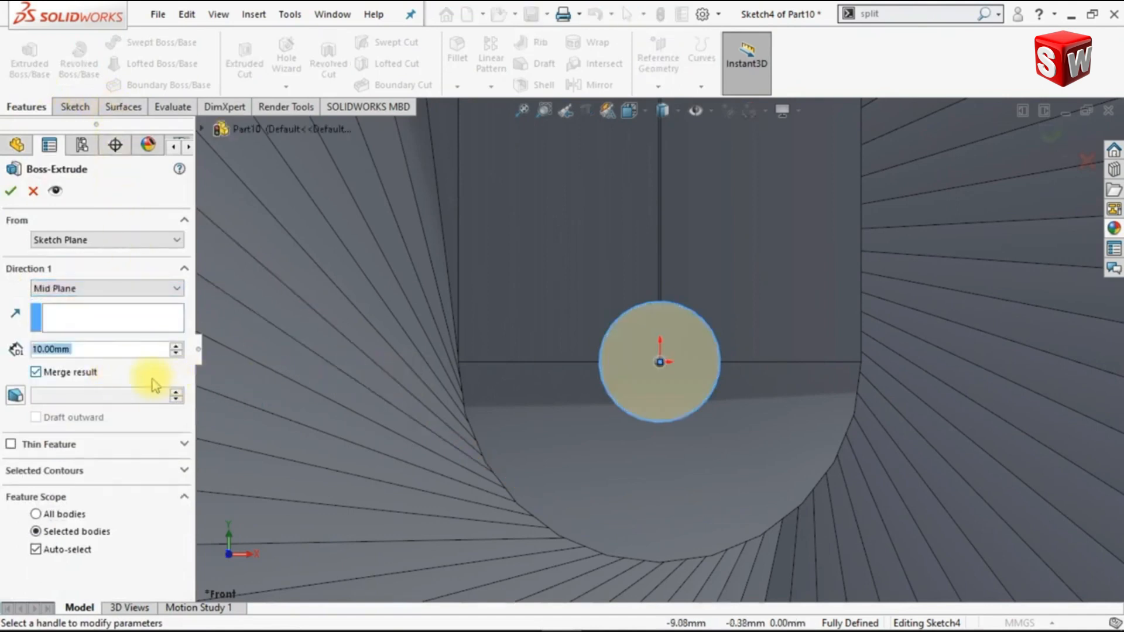
type("103")
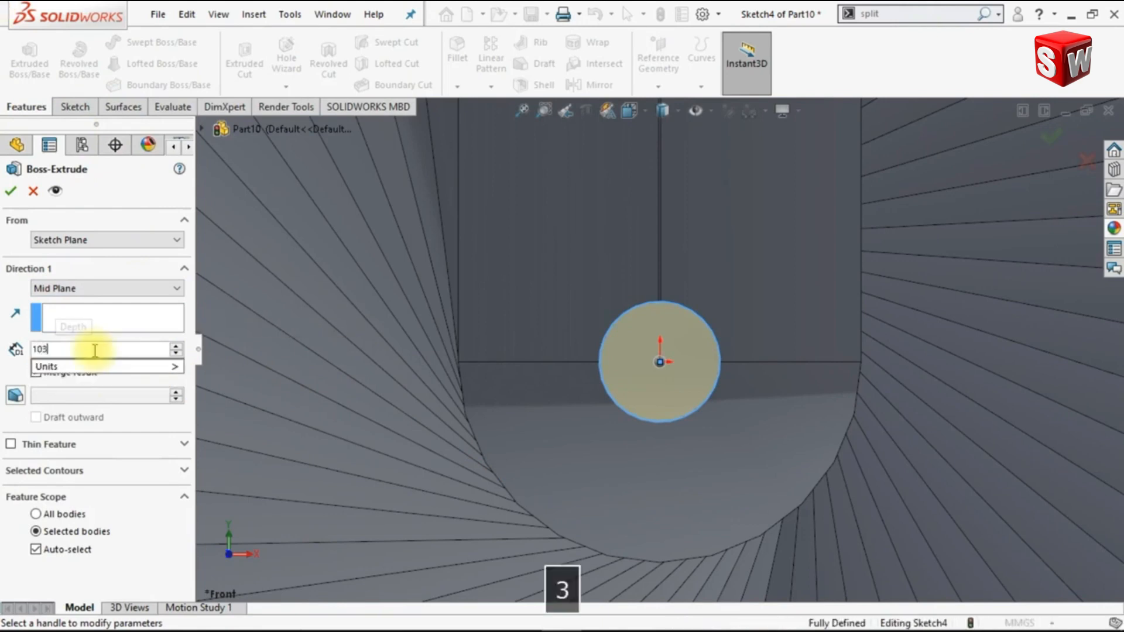
key("Return")
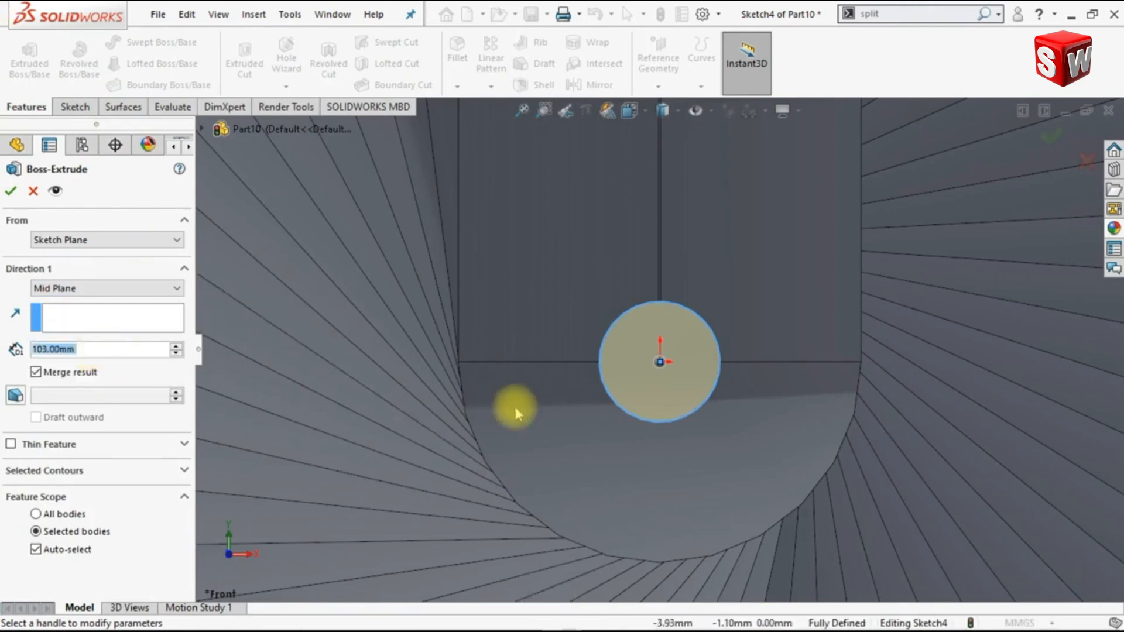
key("ctrl+7")
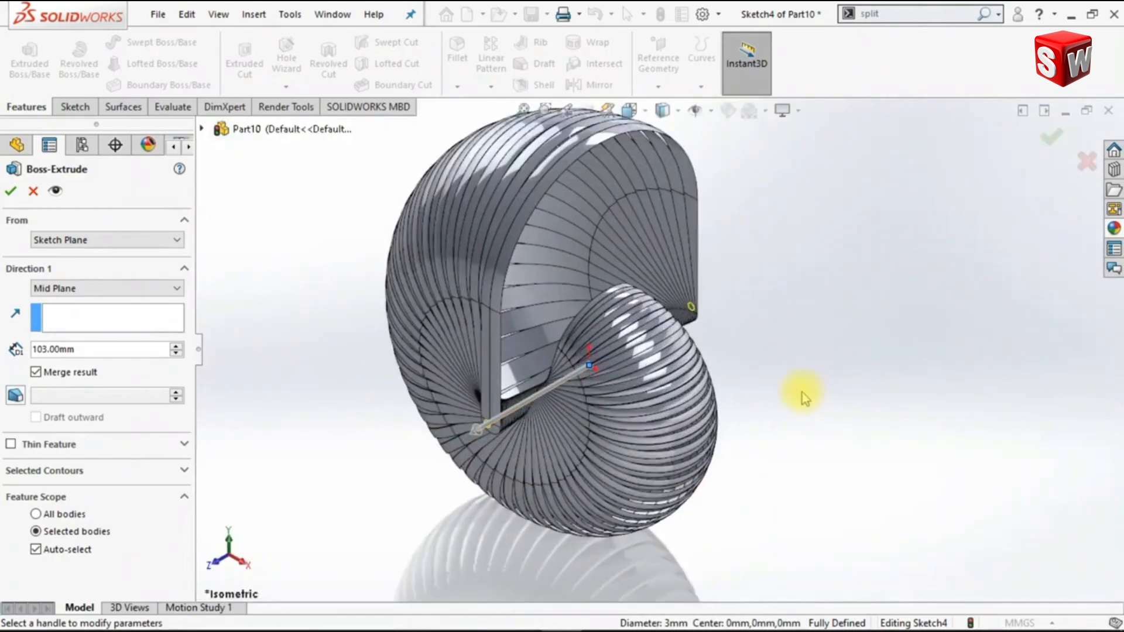
middle_click_drag(535, 382, 510, 358)
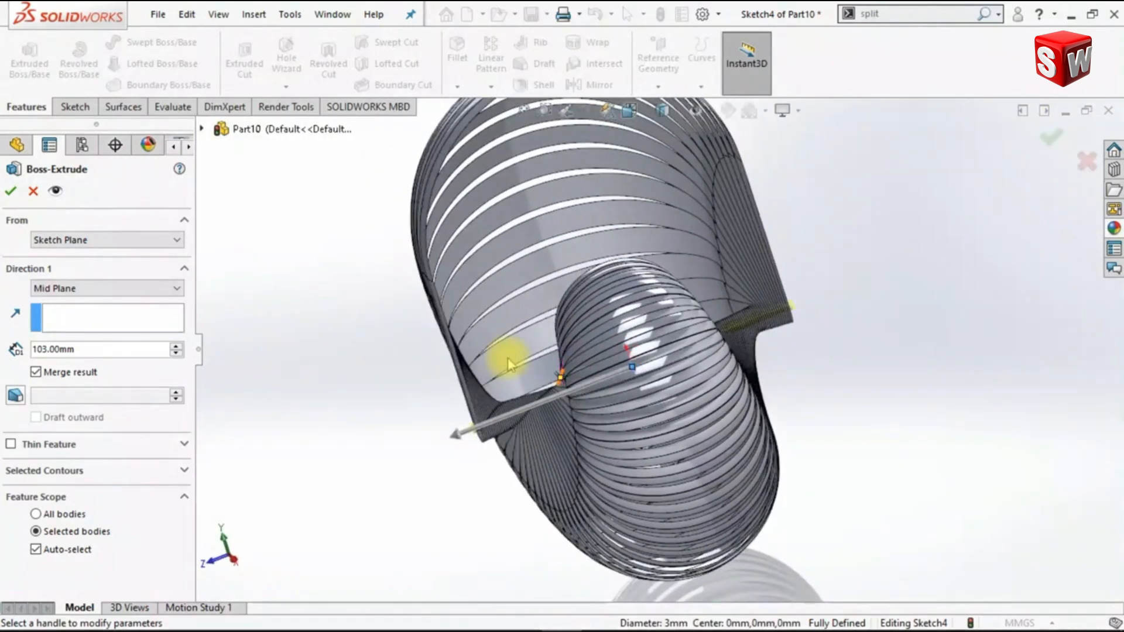
scroll(495, 422, "down", 3)
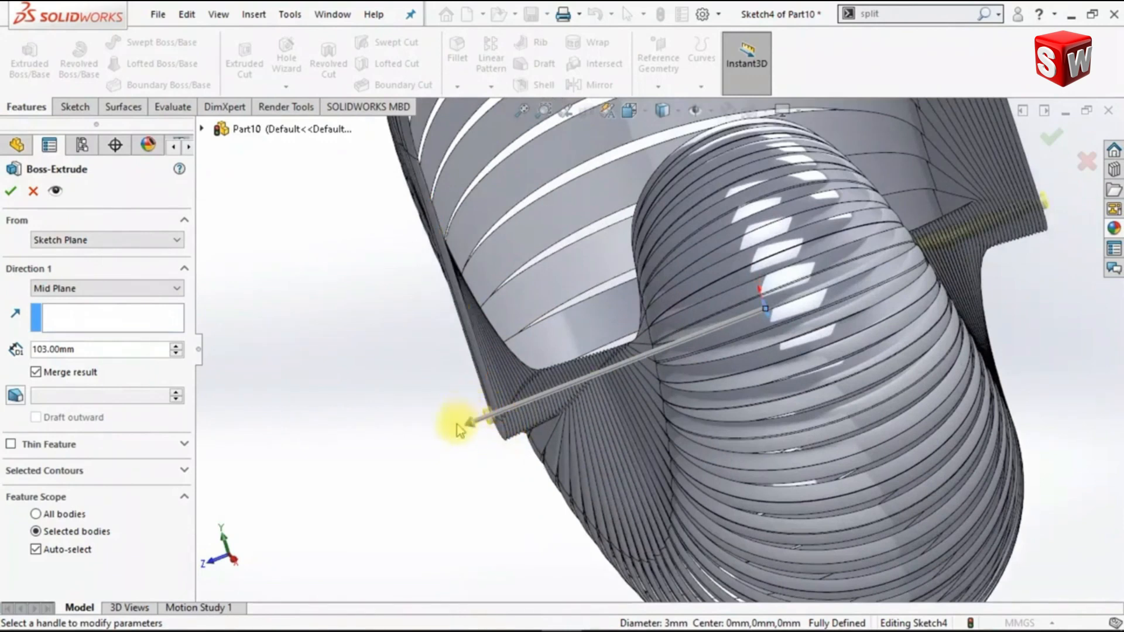
left_click(35, 373)
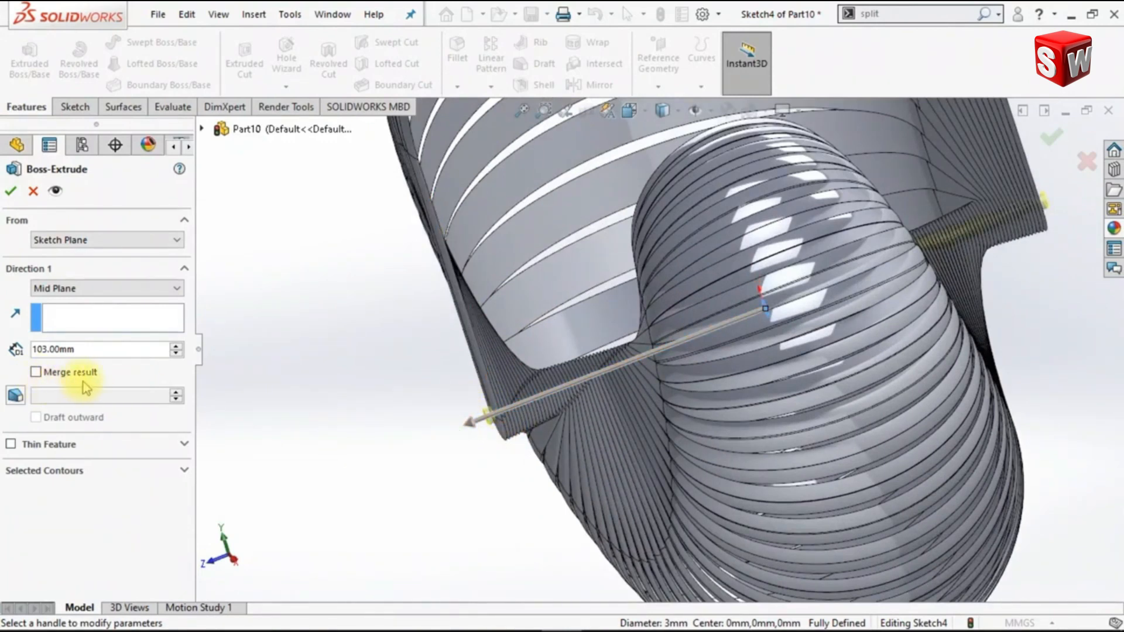
left_click(10, 192)
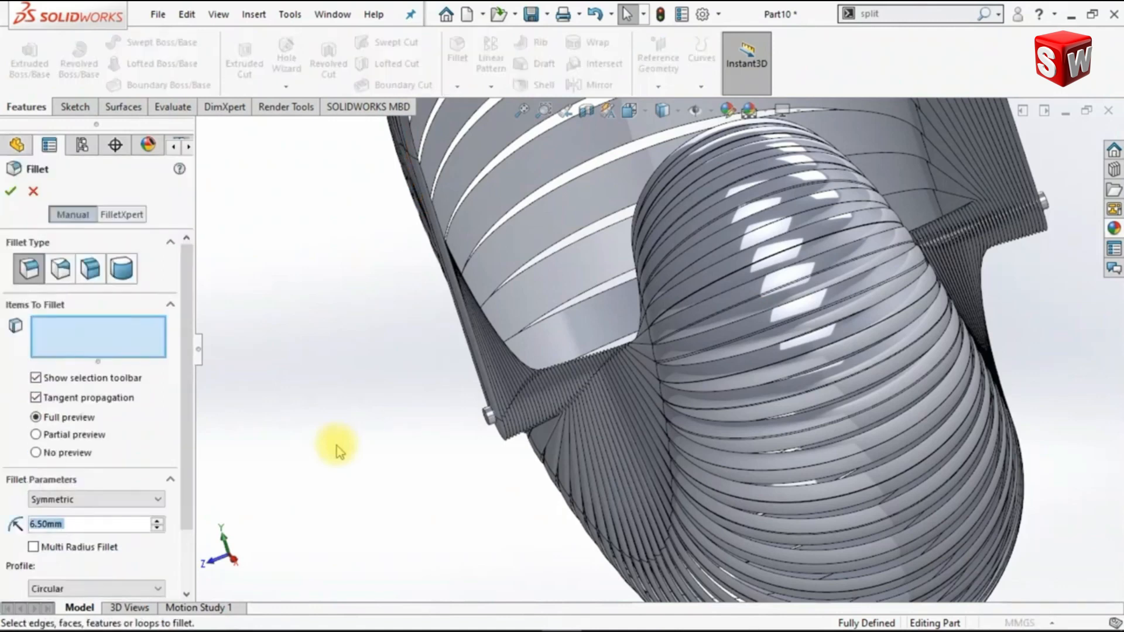
Apply a 1.5 mm fillet to the circular edges at both ends of the central pin
type("1.5")
key("Return")
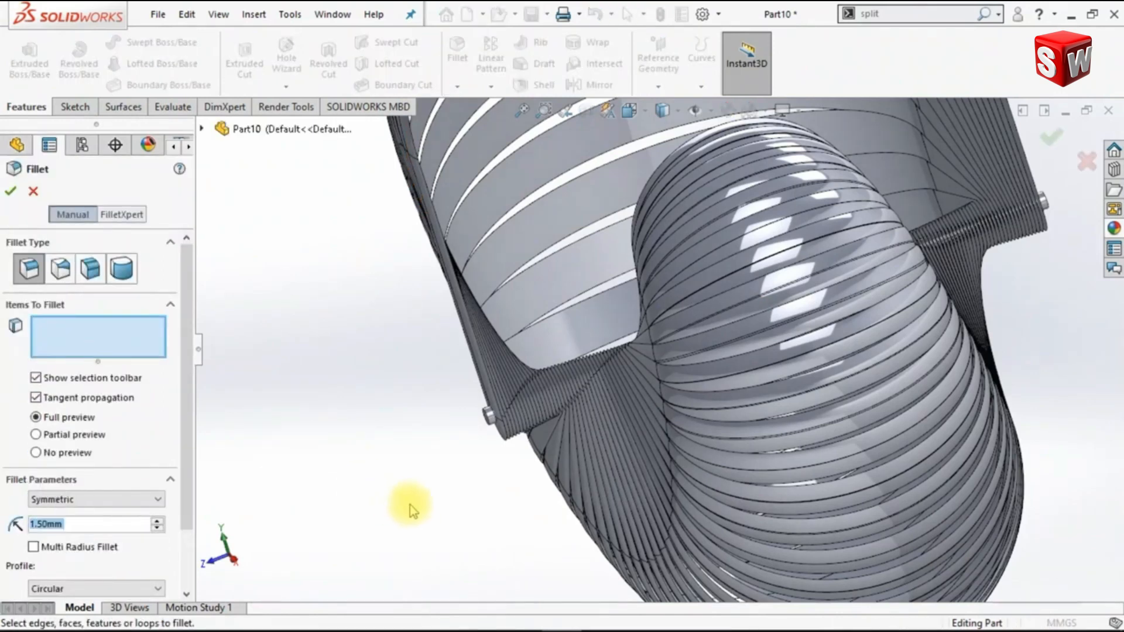
scroll(416, 503, "down", 3)
scroll(481, 448, "down", 3)
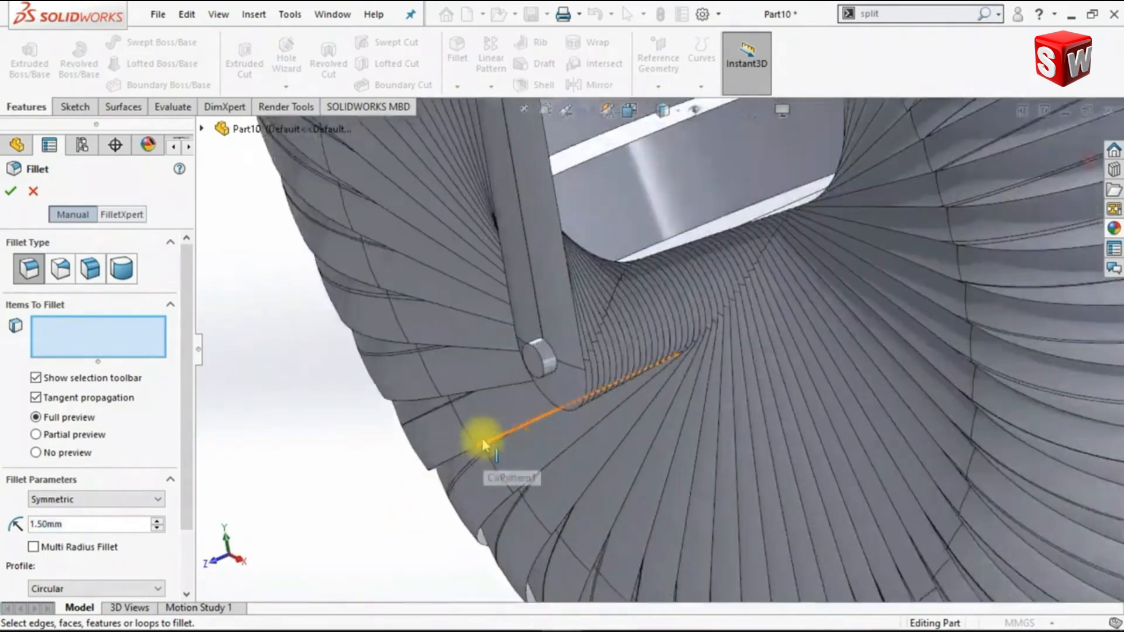
left_click(537, 367)
scroll(372, 475, "up", 3)
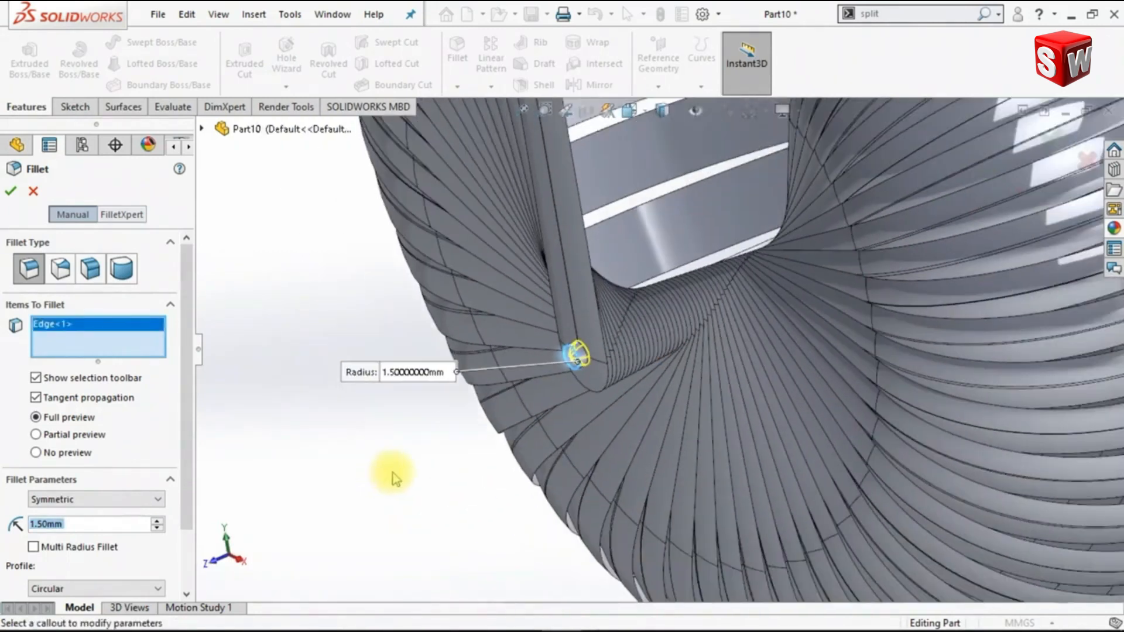
scroll(404, 478, "up", 3)
middle_click_drag(1032, 312, 988, 297)
scroll(937, 226, "down", 8)
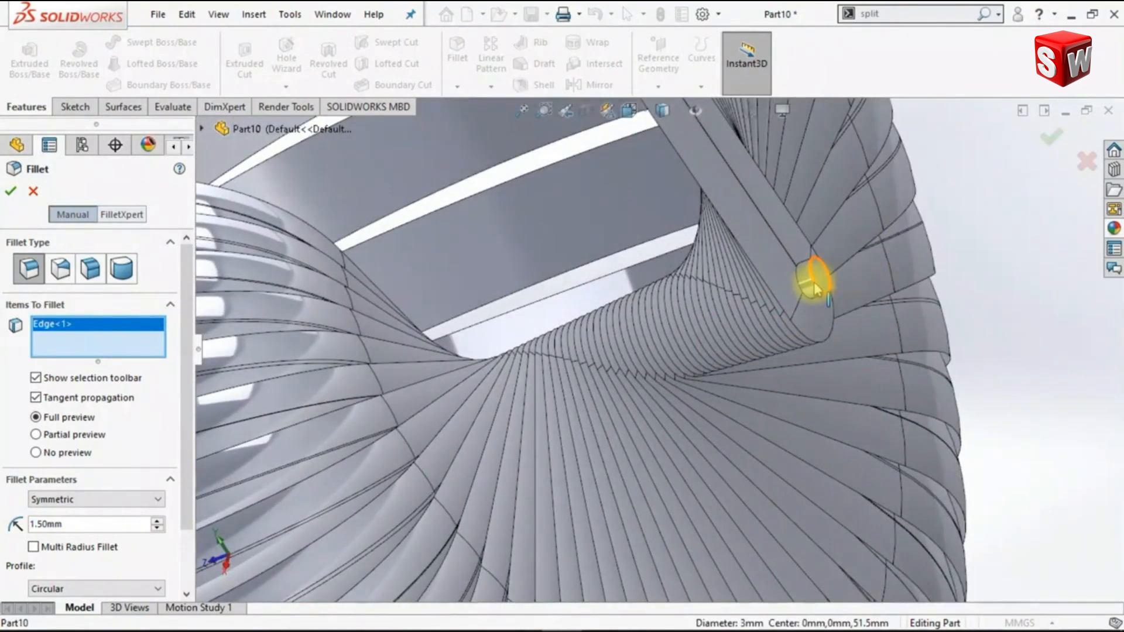
left_click(816, 287)
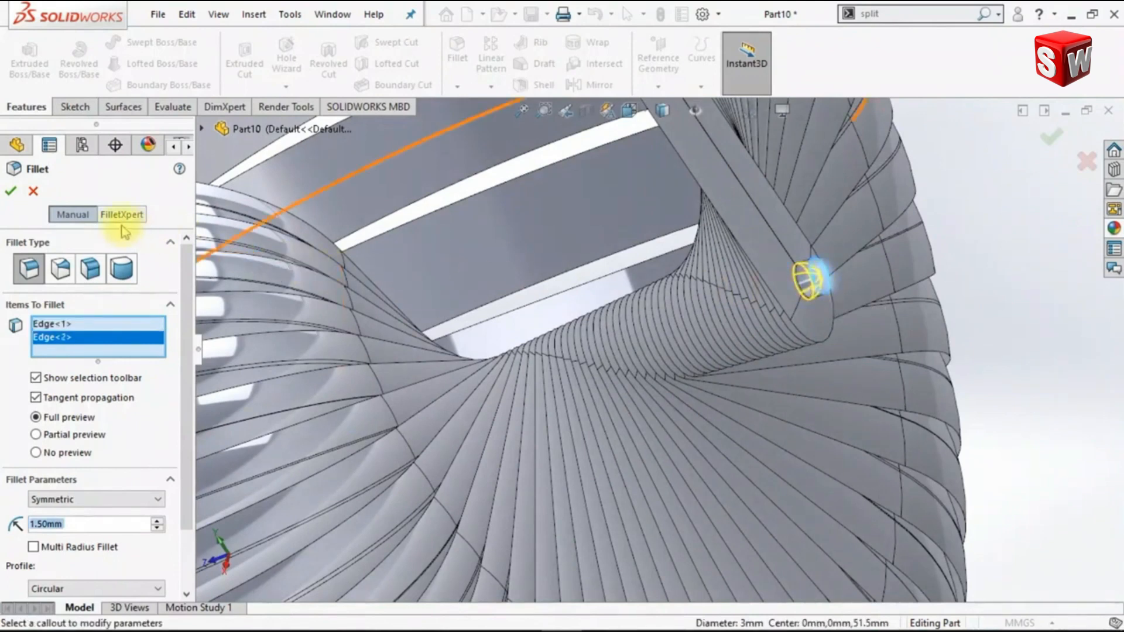
left_click(12, 193)
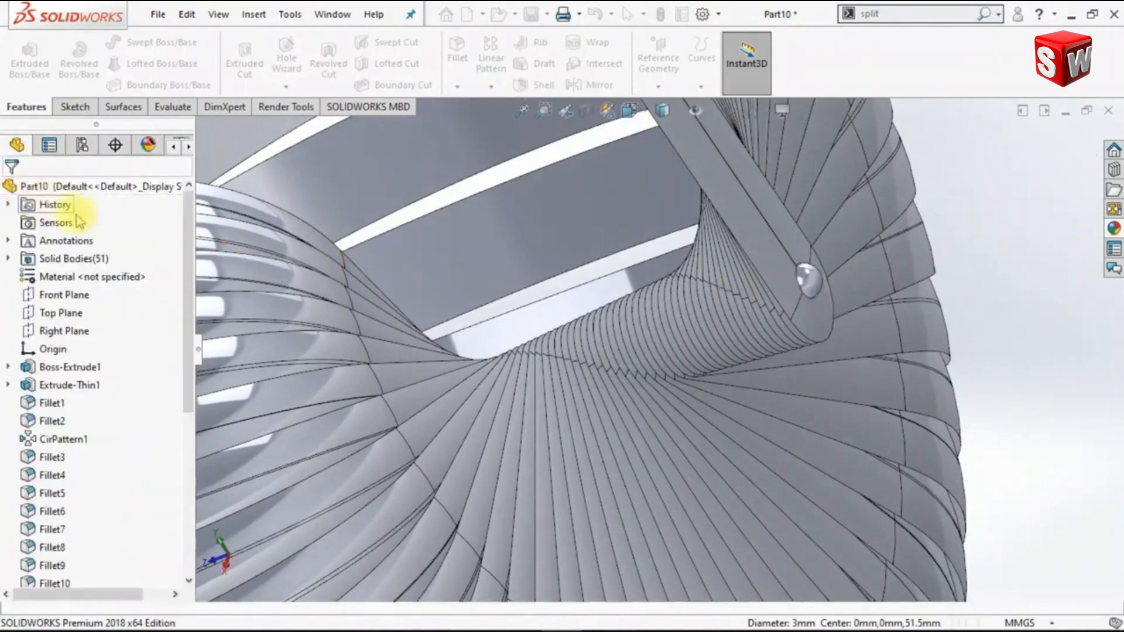
Apply the white satin finish plastic appearance to the whole part and recolour it orange
key("ctrl+7")
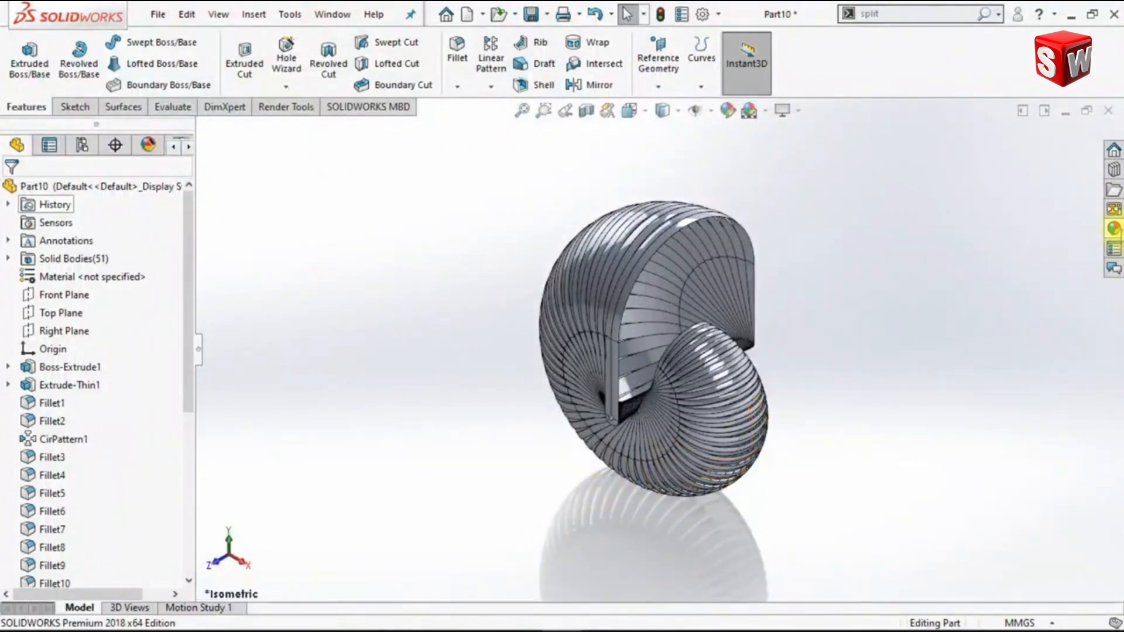
right_click(124, 188)
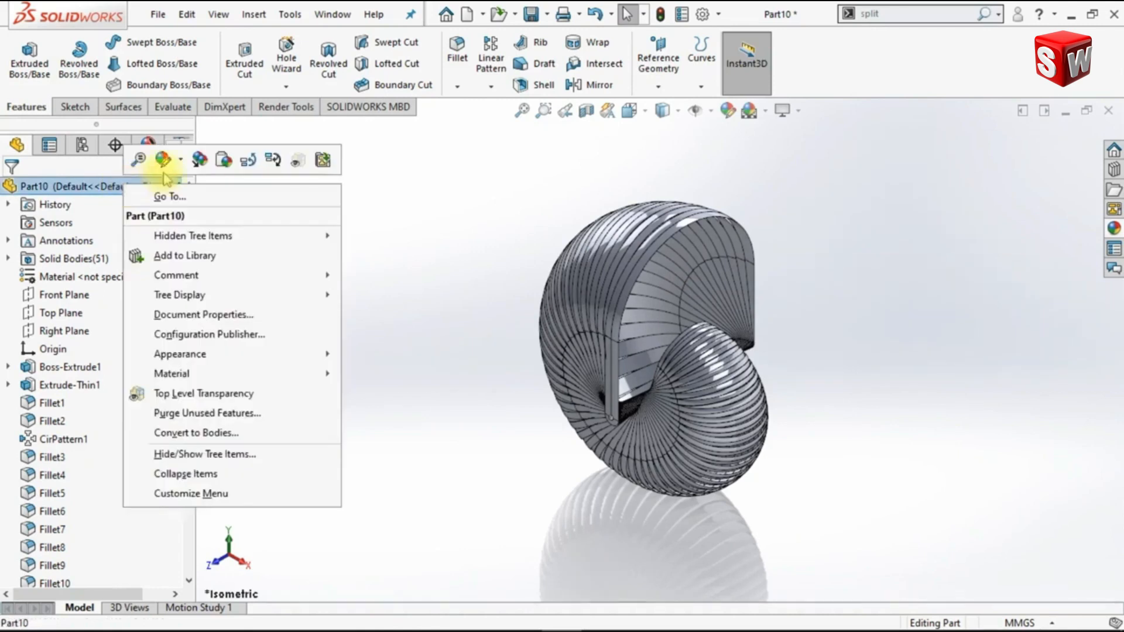
left_click(182, 166)
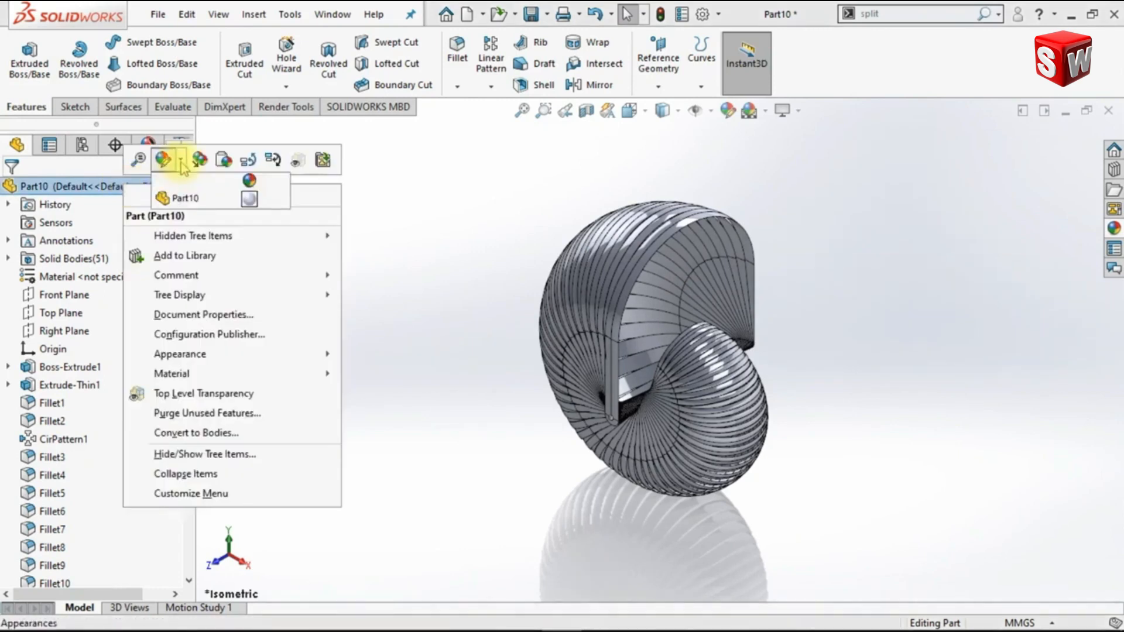
left_click(173, 200)
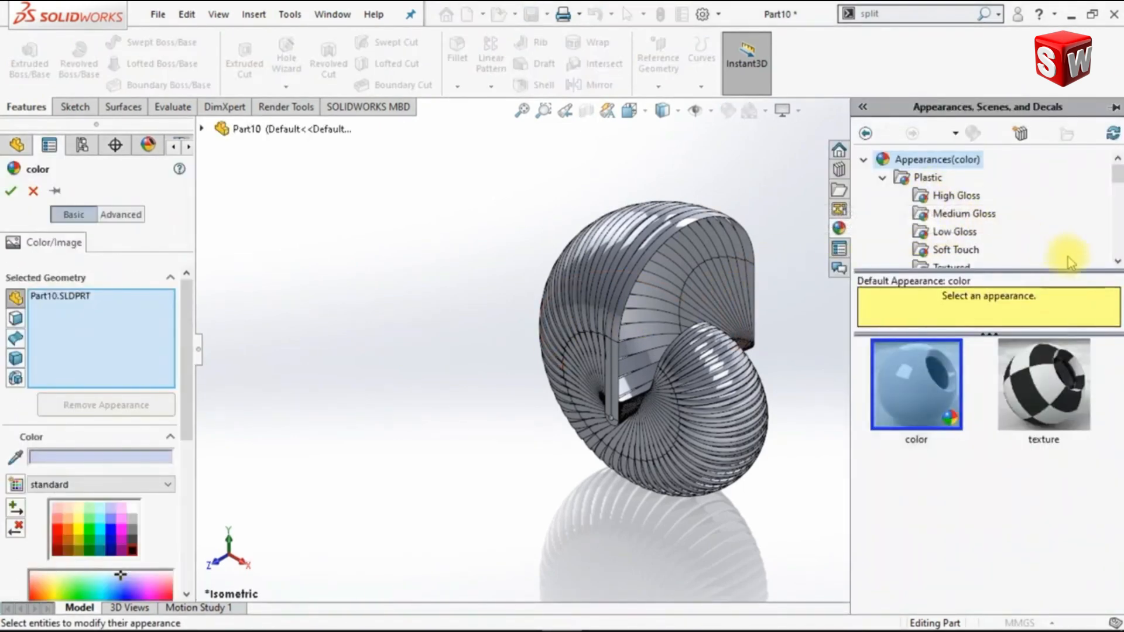
scroll(1117, 264, "down", 3)
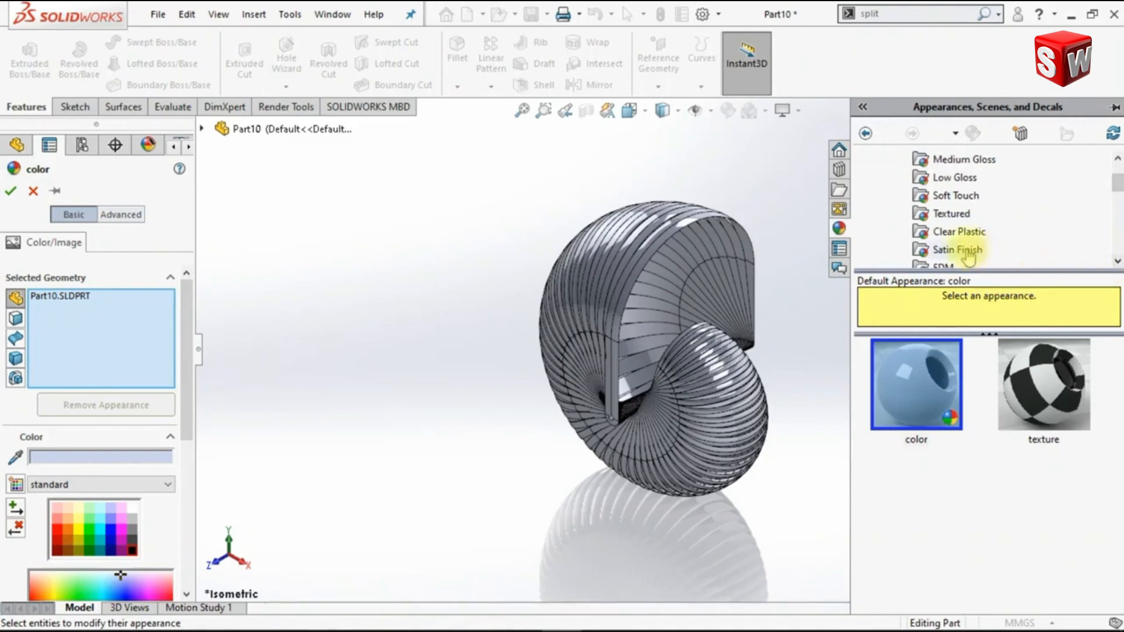
left_click(960, 253)
left_click(908, 382)
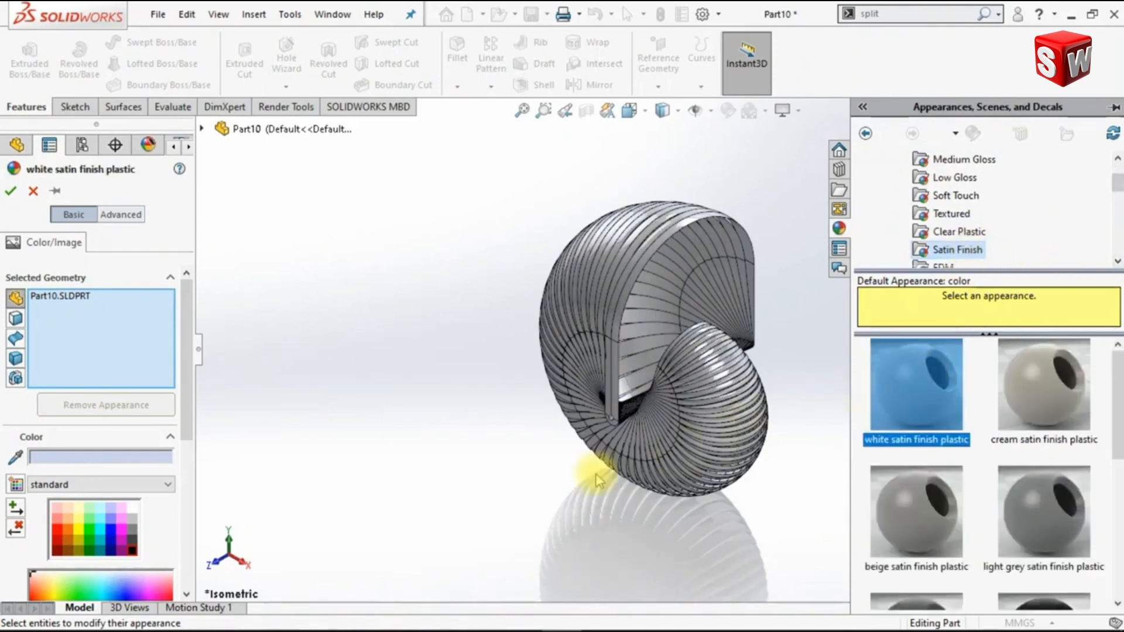
left_click(66, 528)
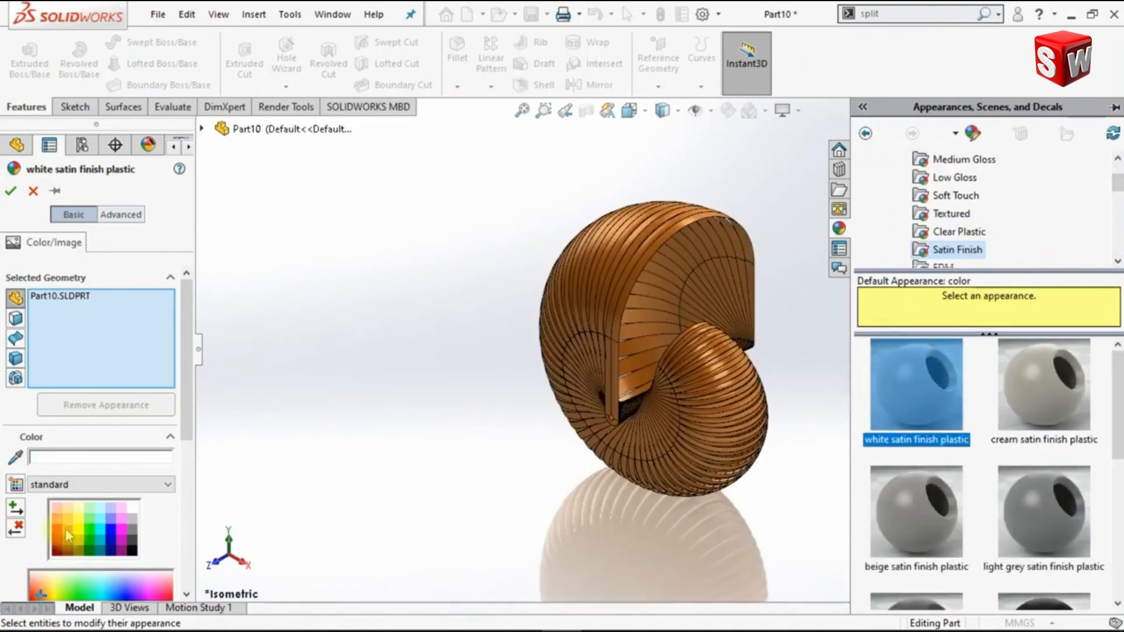
left_click(11, 192)
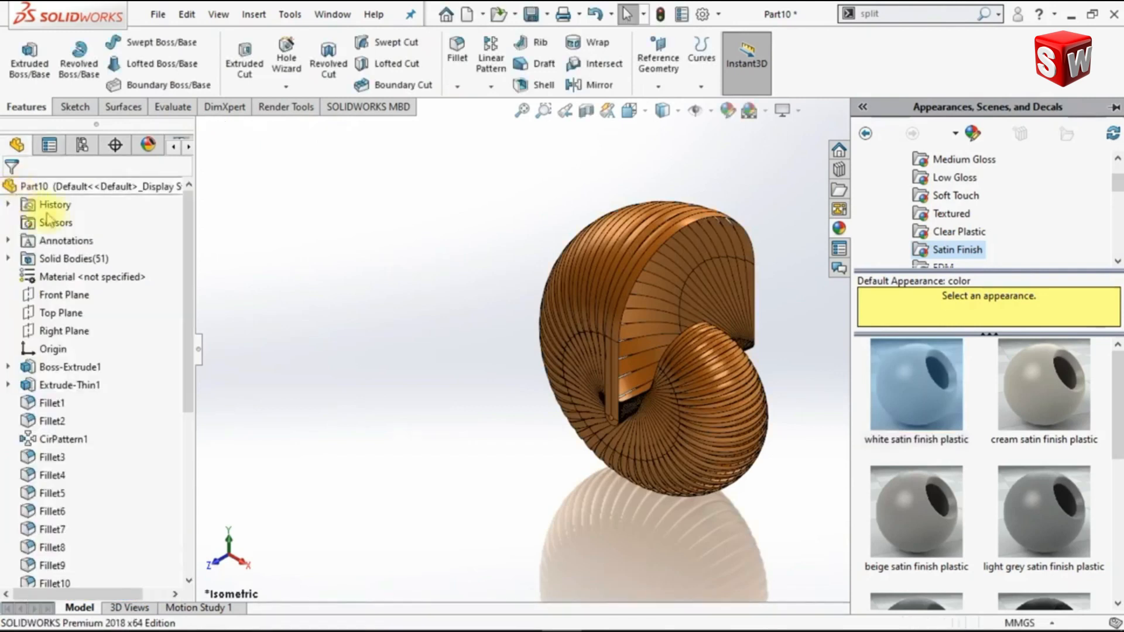
Display the model shaded without edges in the front view and apply the Plain White scene
left_click(671, 110)
left_click(665, 151)
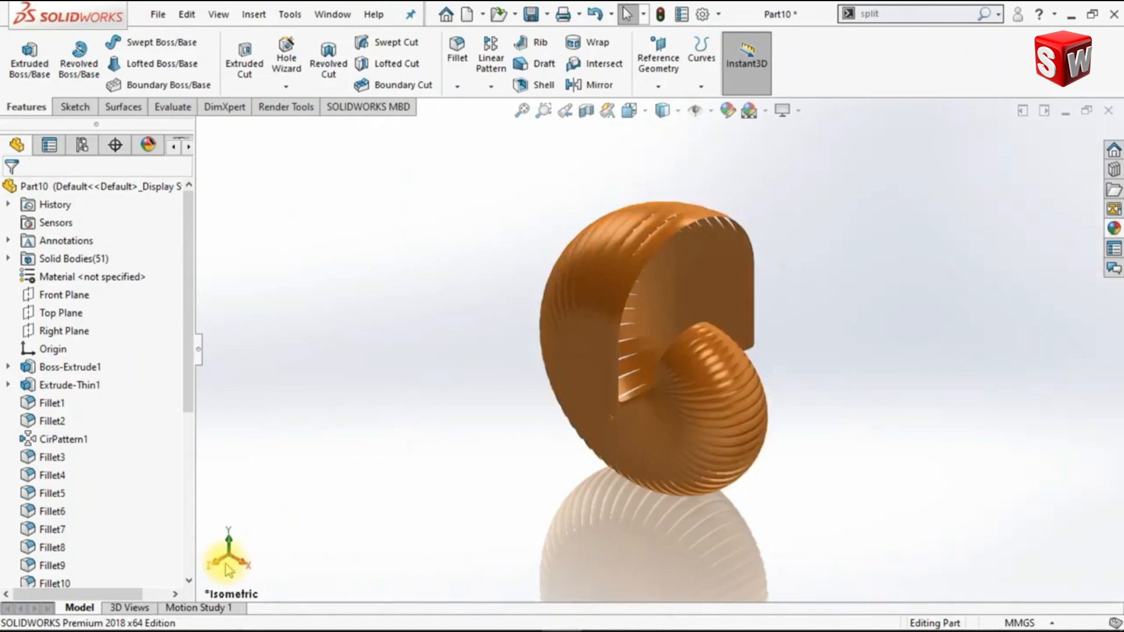
left_click(226, 566)
scroll(699, 374, "down", 2)
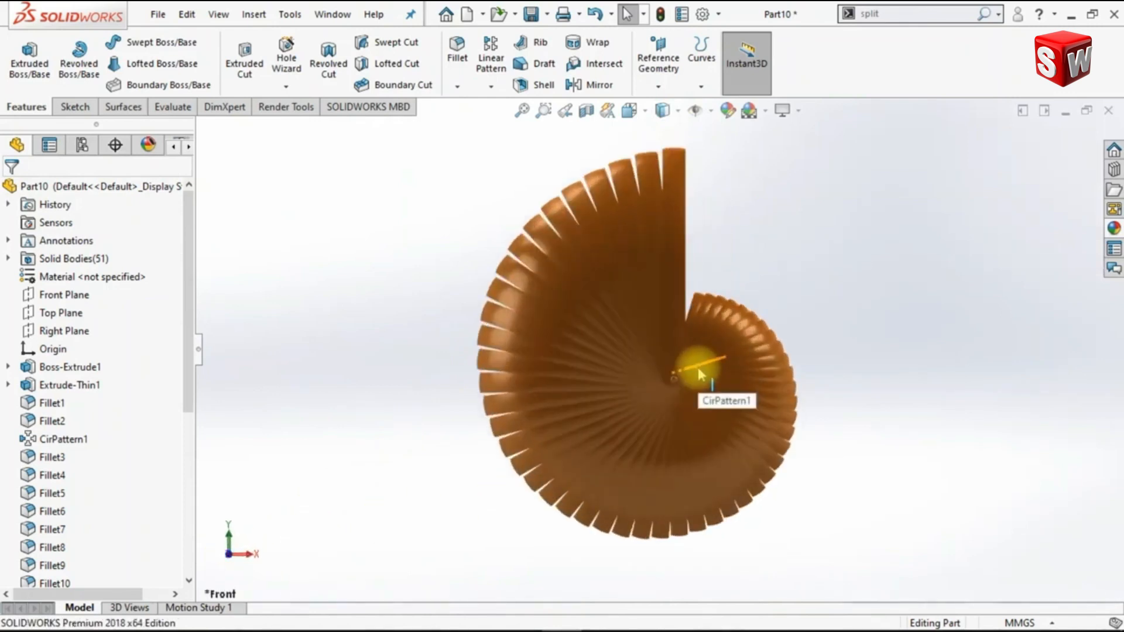
left_click(764, 112)
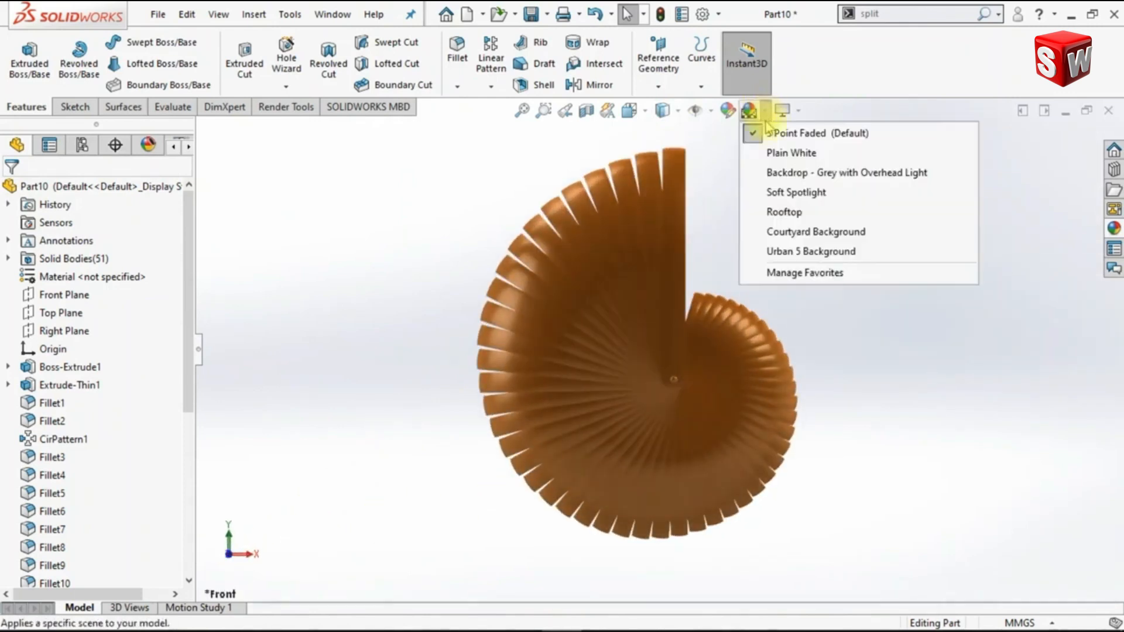
left_click(785, 152)
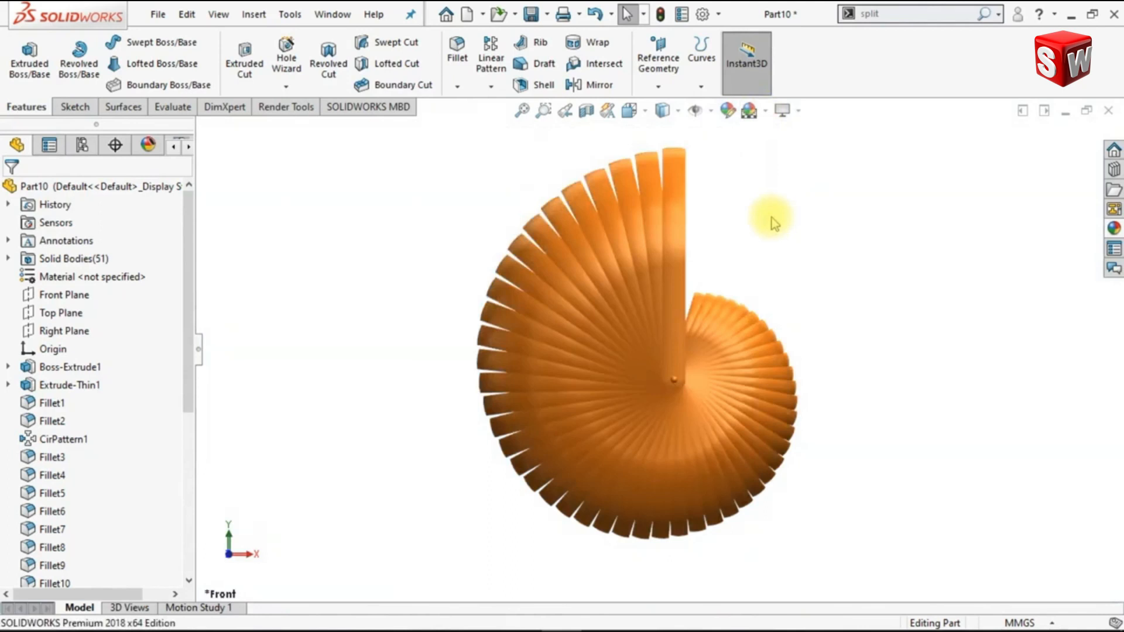
Assign the white satin finish plastic appearance to the body of the largest, vertical band and colour it black
right_click(681, 173)
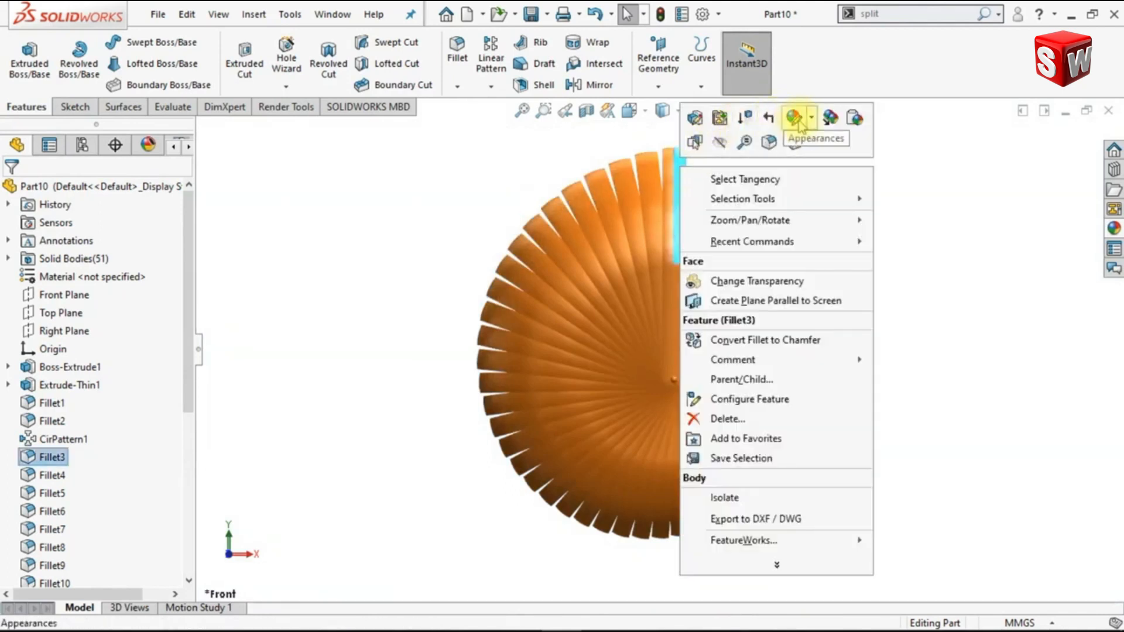
left_click(812, 120)
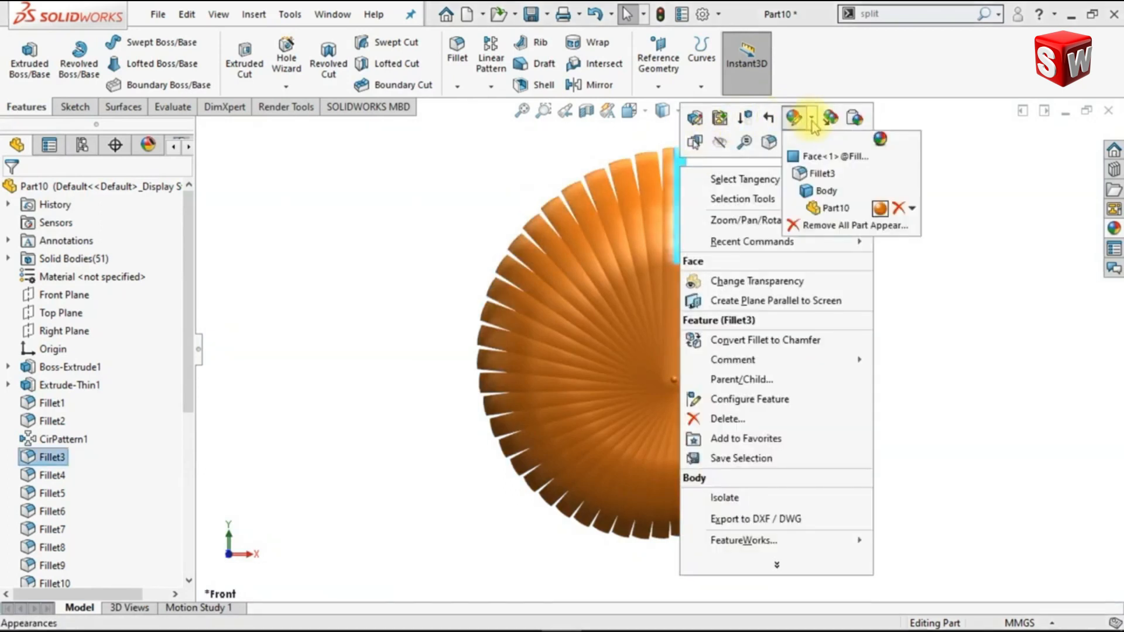
left_click(824, 191)
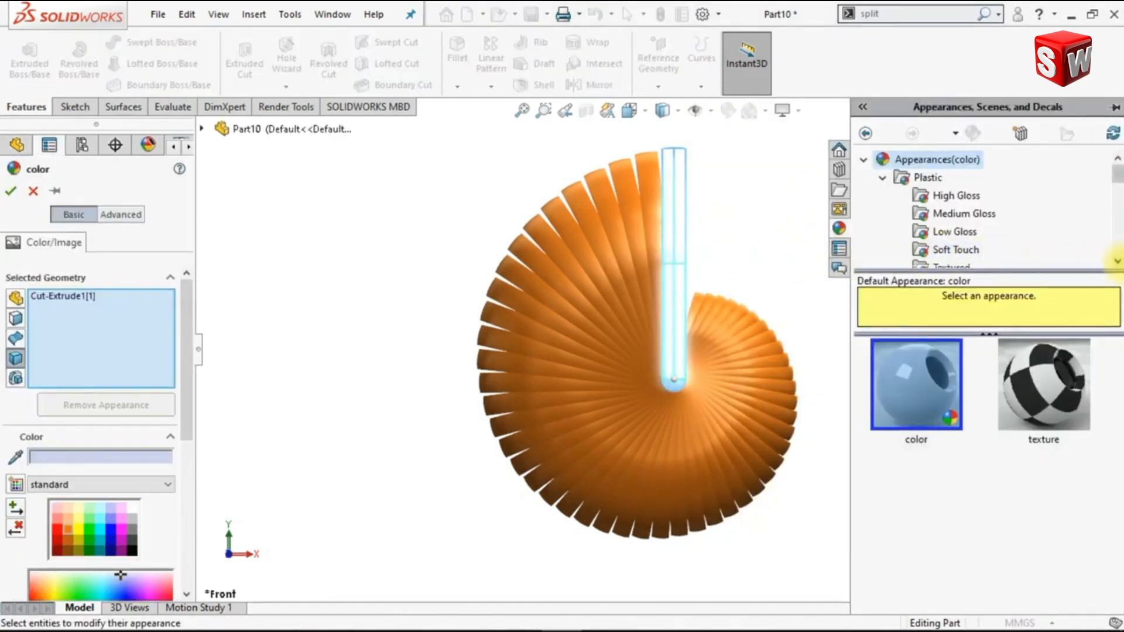
left_click(1118, 261)
left_click(969, 235)
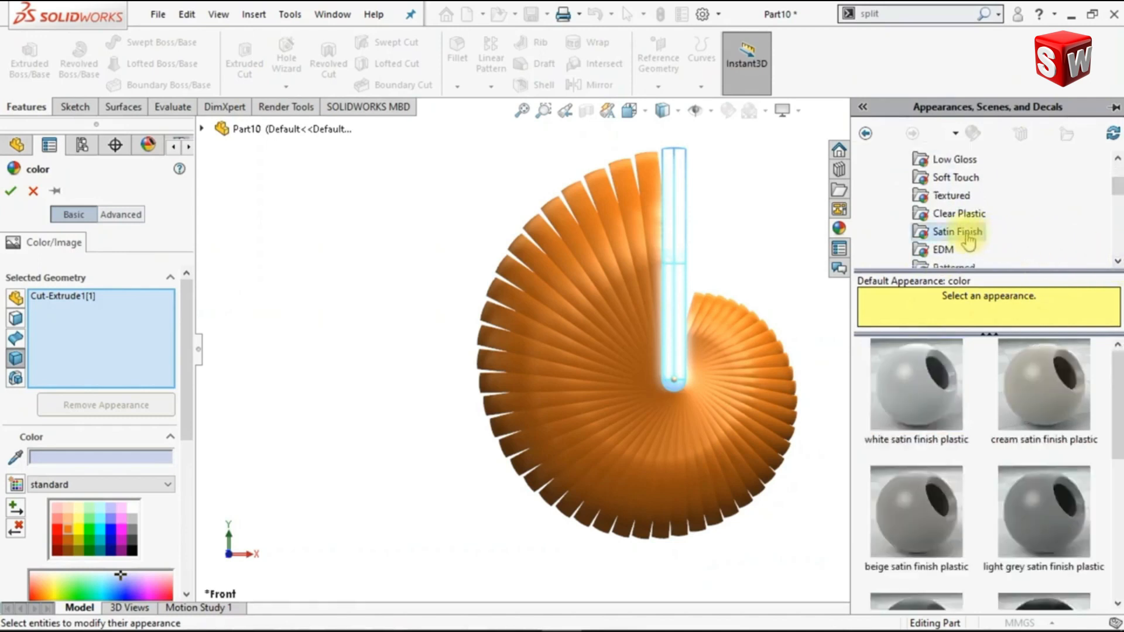
left_click(906, 375)
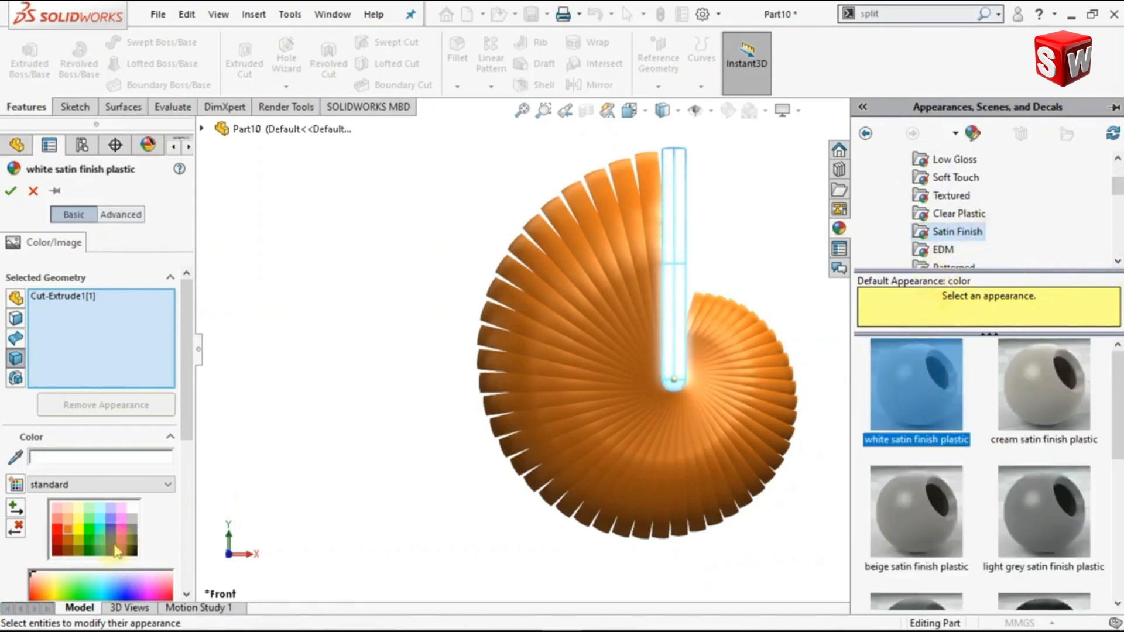
left_click(132, 553)
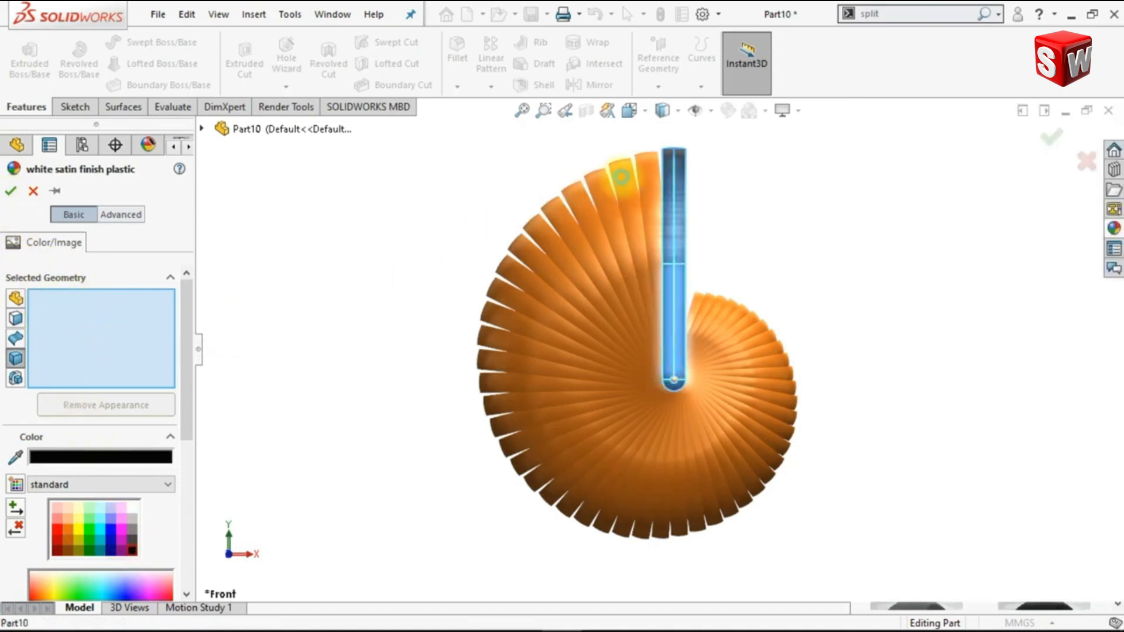
Add every second band body around the spiral to the black satin finish appearance and apply it
left_click(610, 192)
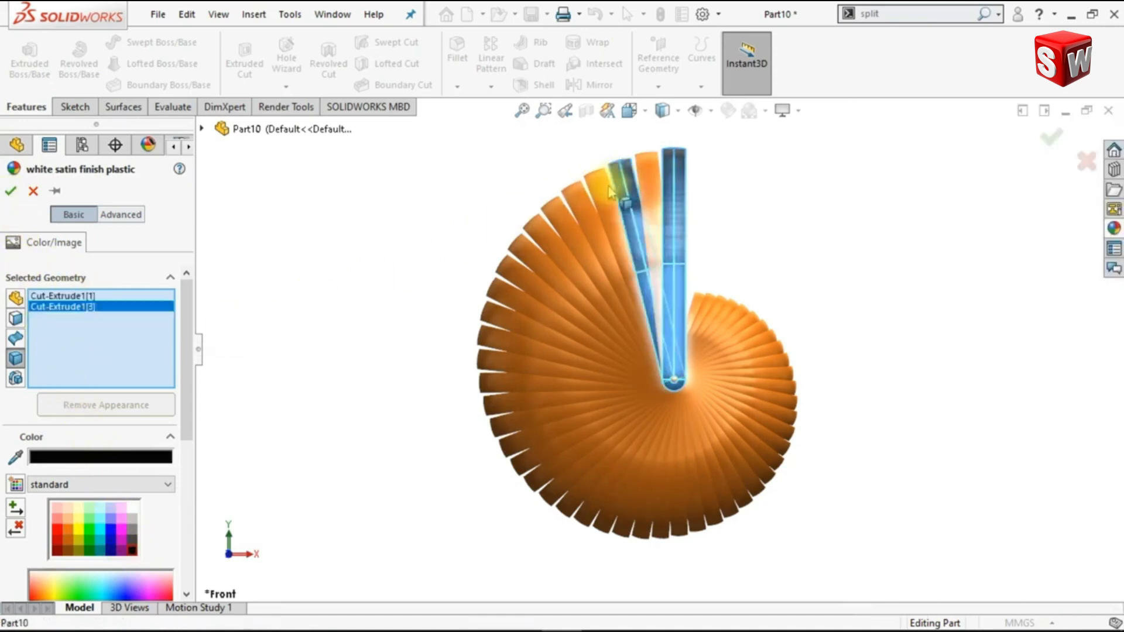
left_click(580, 205)
left_click(534, 232)
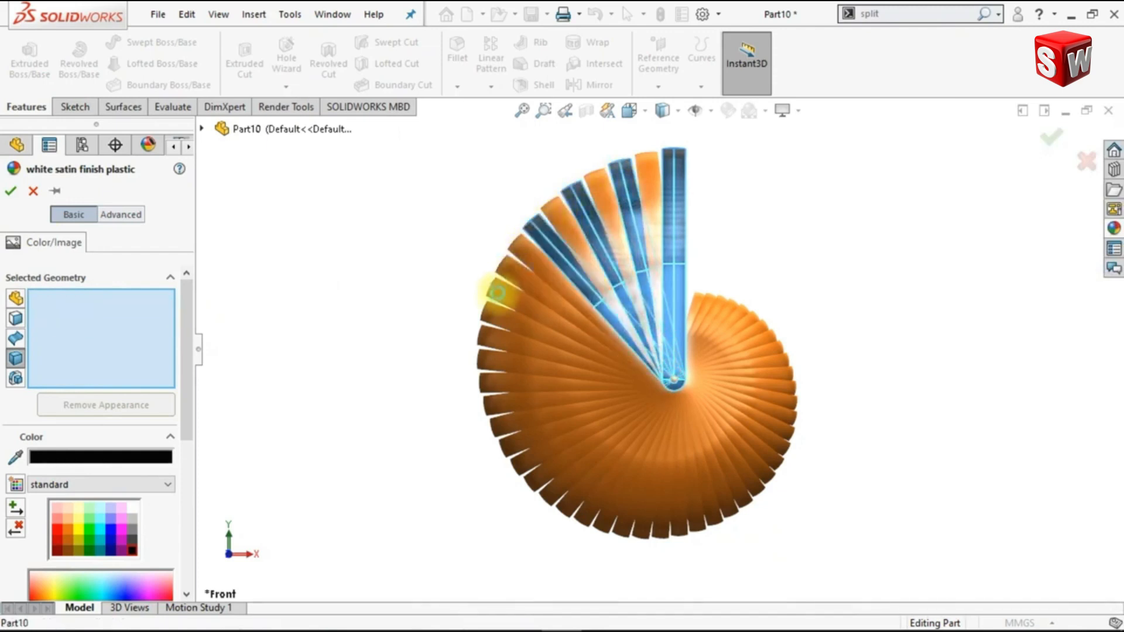
left_click(508, 273)
left_click(484, 343)
left_click(486, 369)
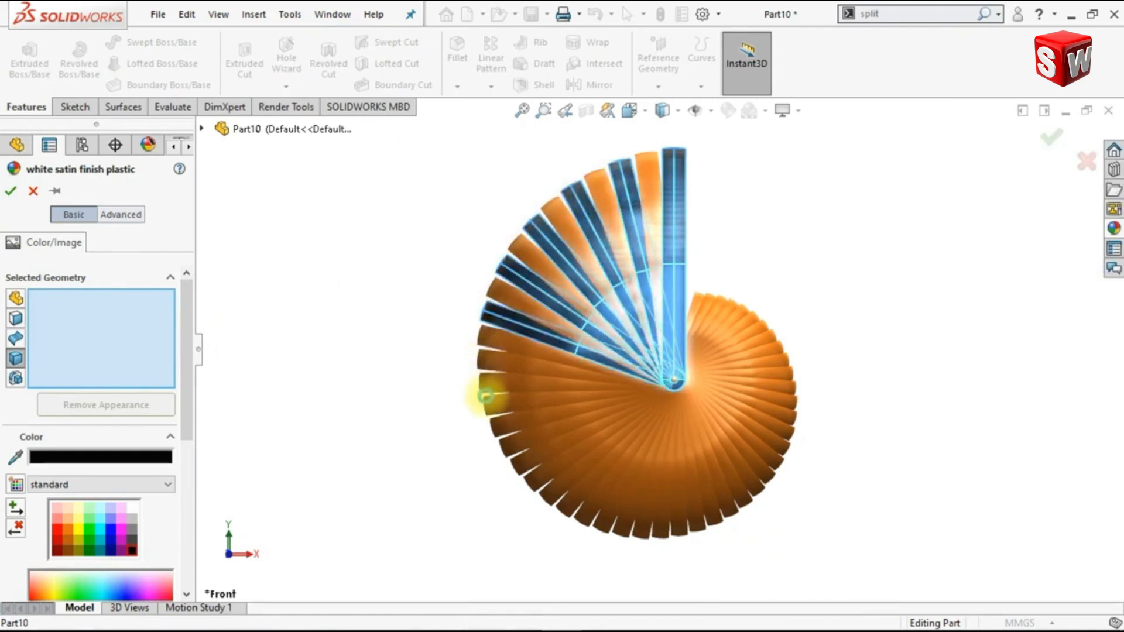
left_click(508, 450)
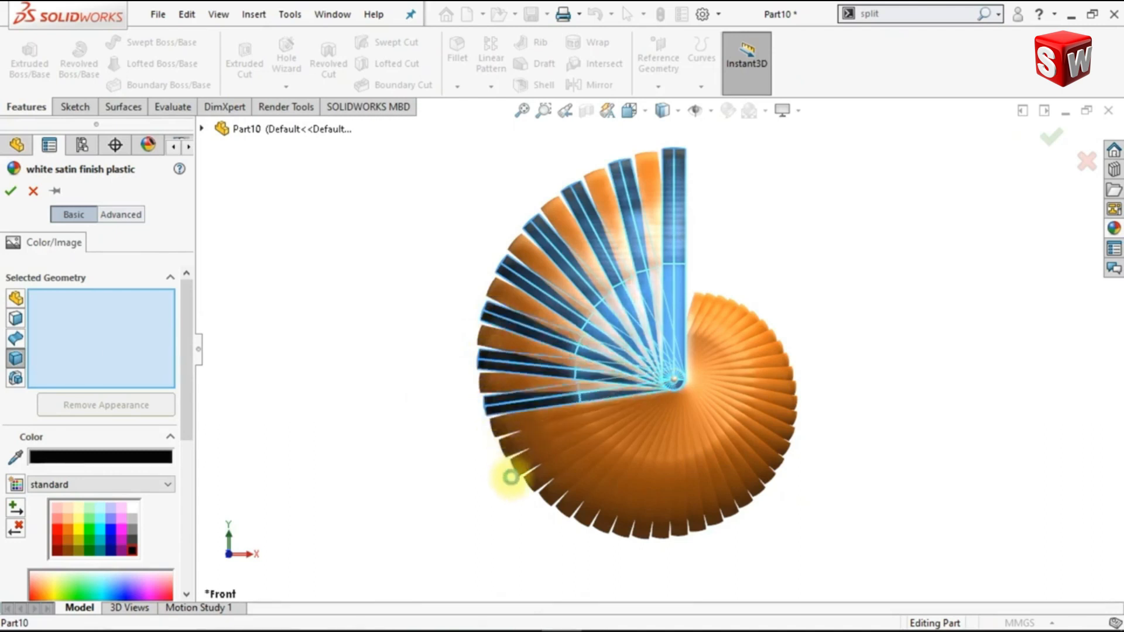
left_click(536, 491)
left_click(567, 514)
left_click(641, 533)
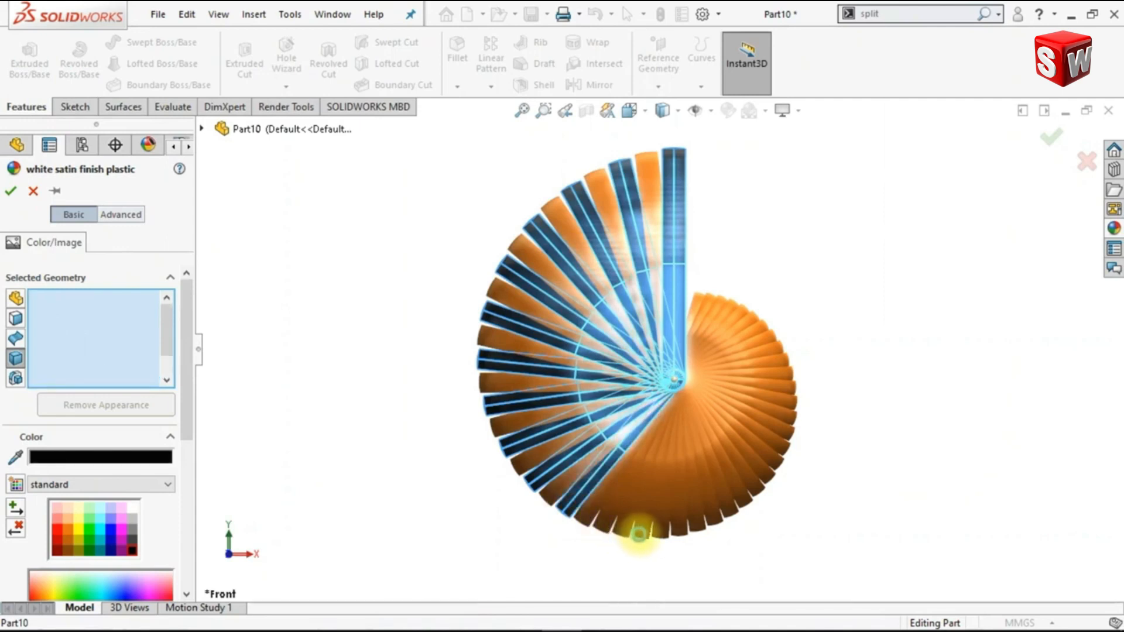
left_click(682, 547)
left_click(712, 521)
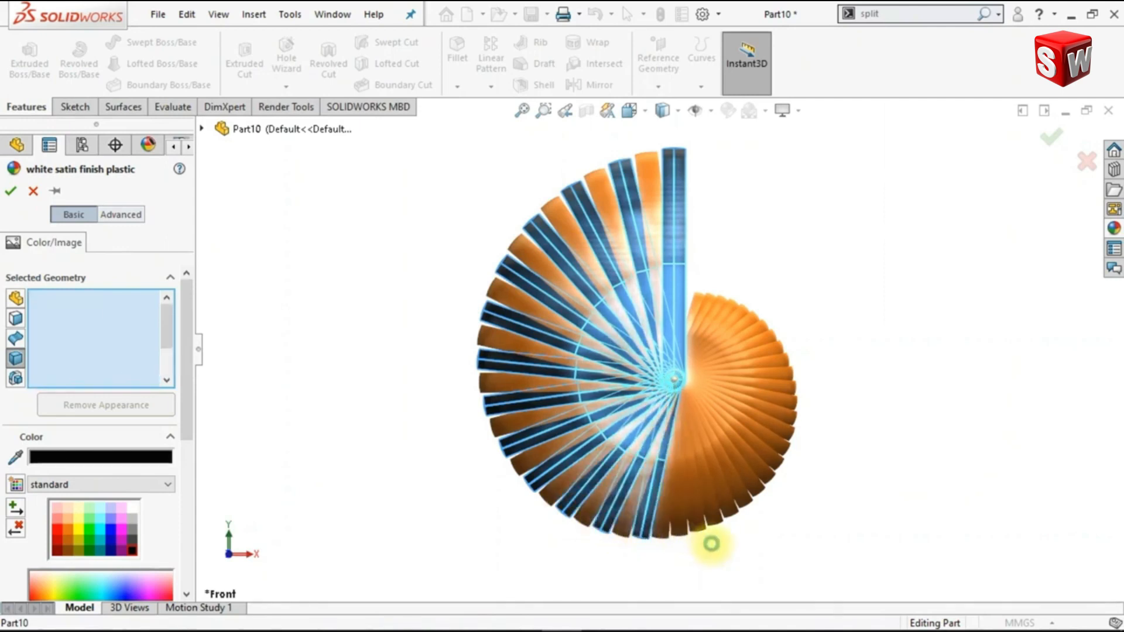
left_click(736, 523)
left_click(765, 502)
left_click(784, 458)
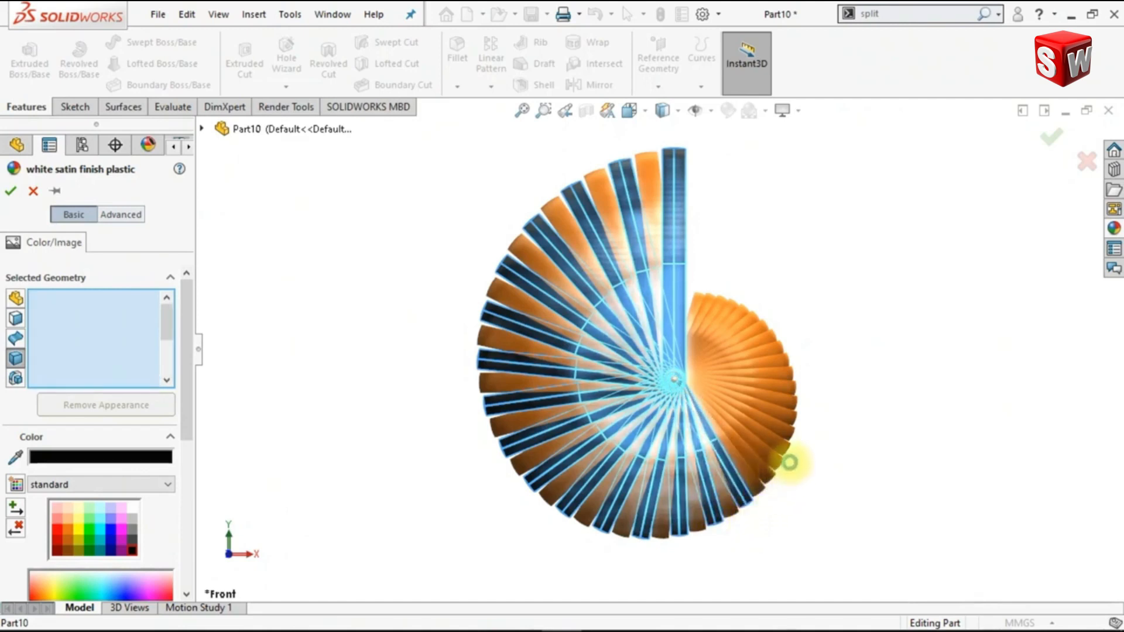
left_click(789, 445)
left_click(796, 402)
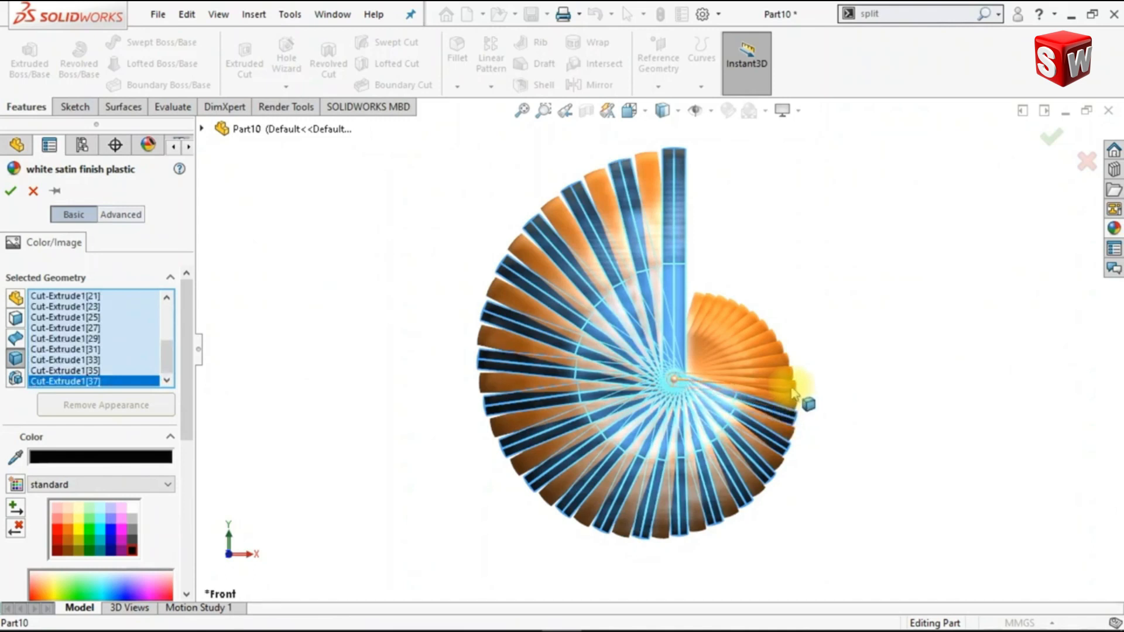
left_click(791, 386)
left_click(786, 348)
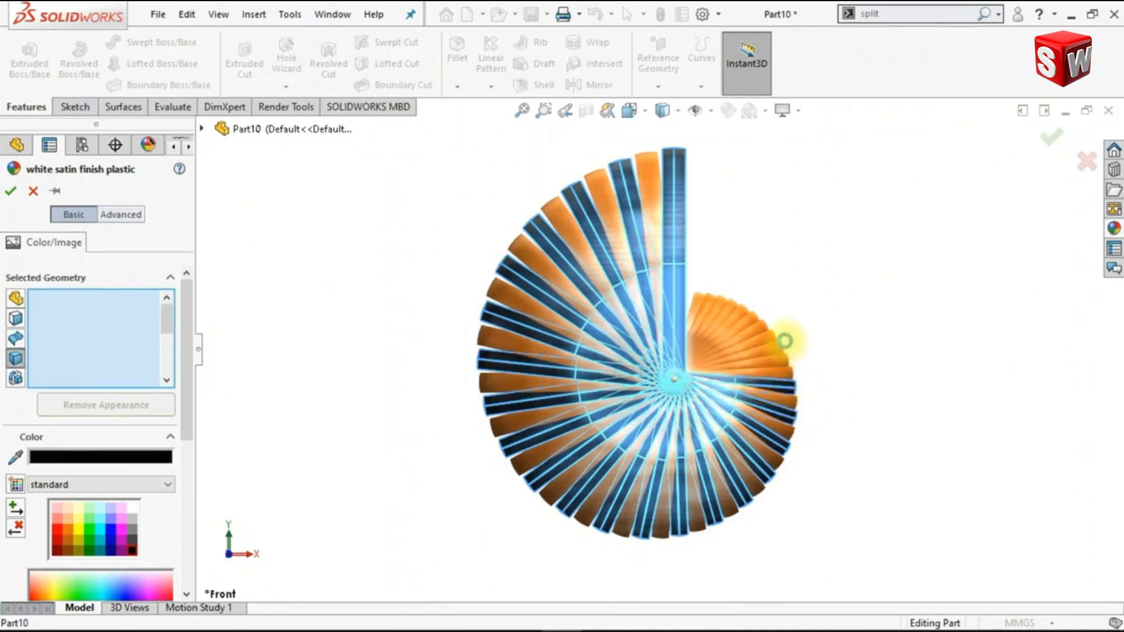
left_click(767, 333)
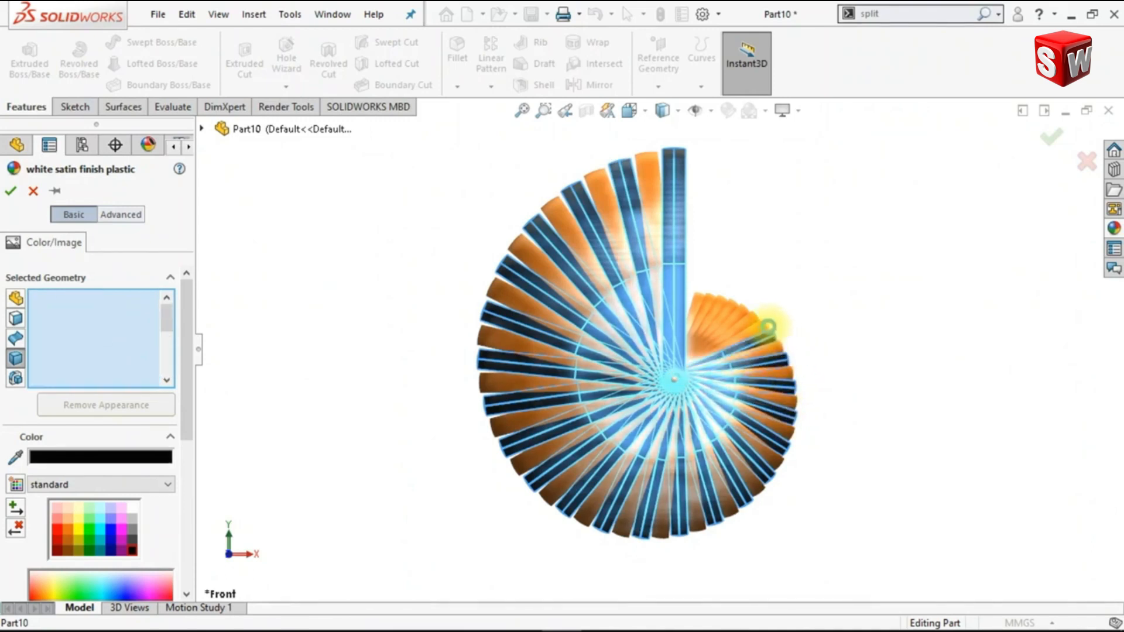
left_click(752, 319)
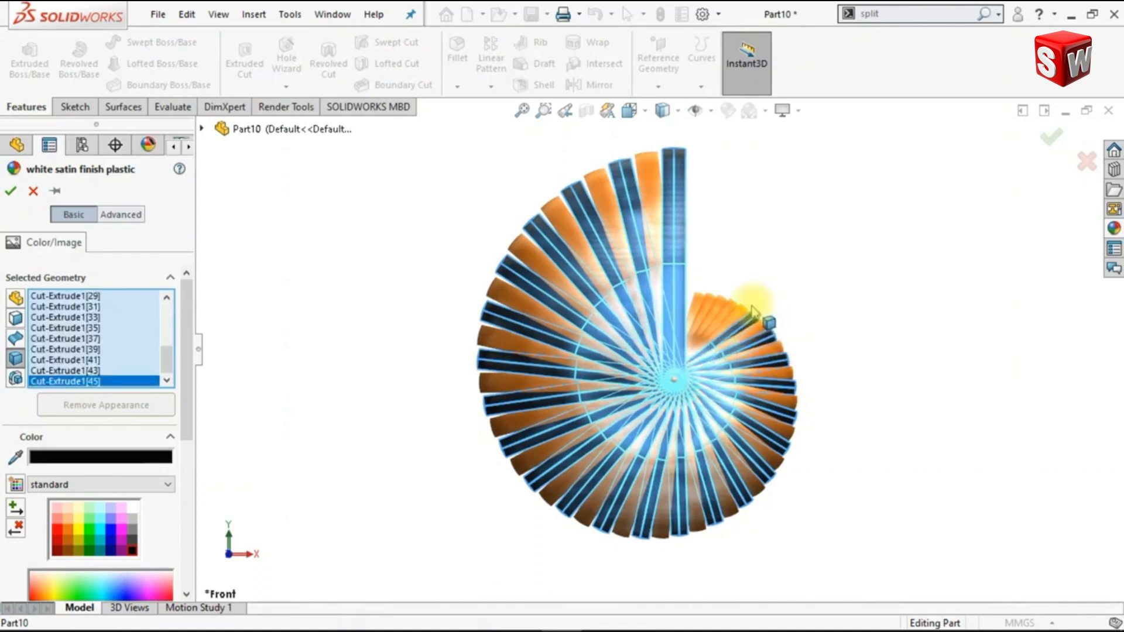
left_click(735, 312)
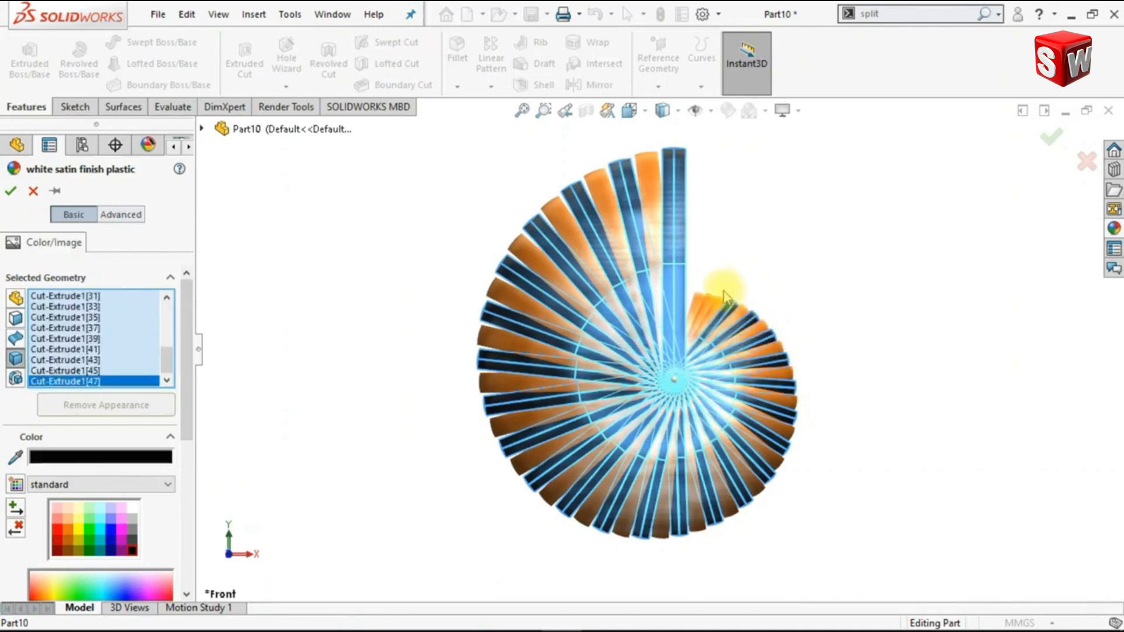
left_click(709, 307)
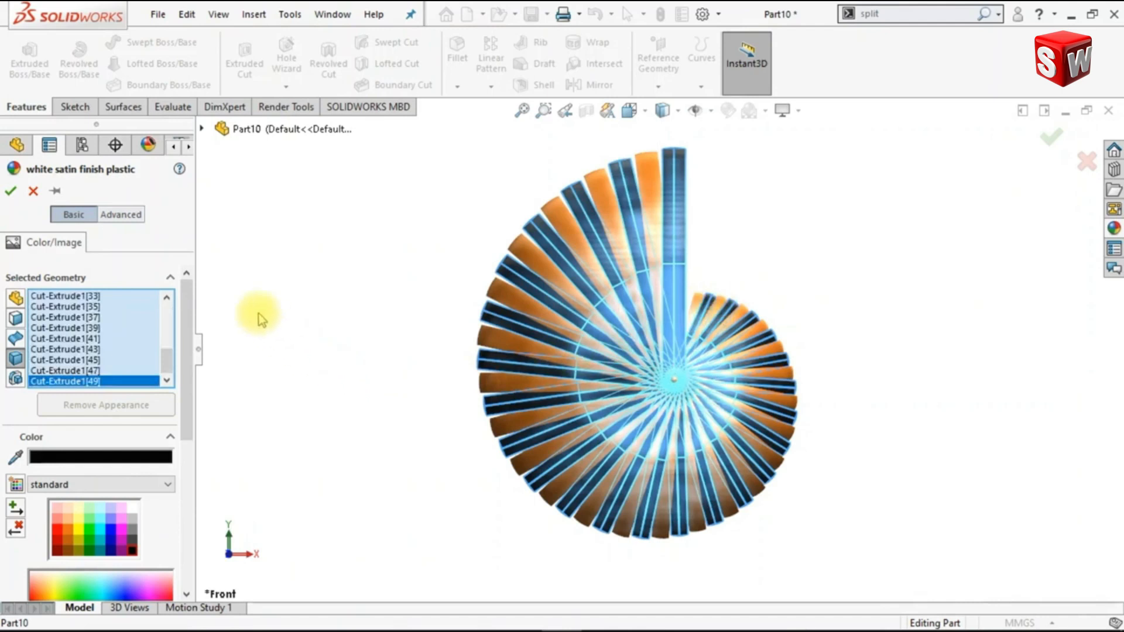
left_click(17, 199)
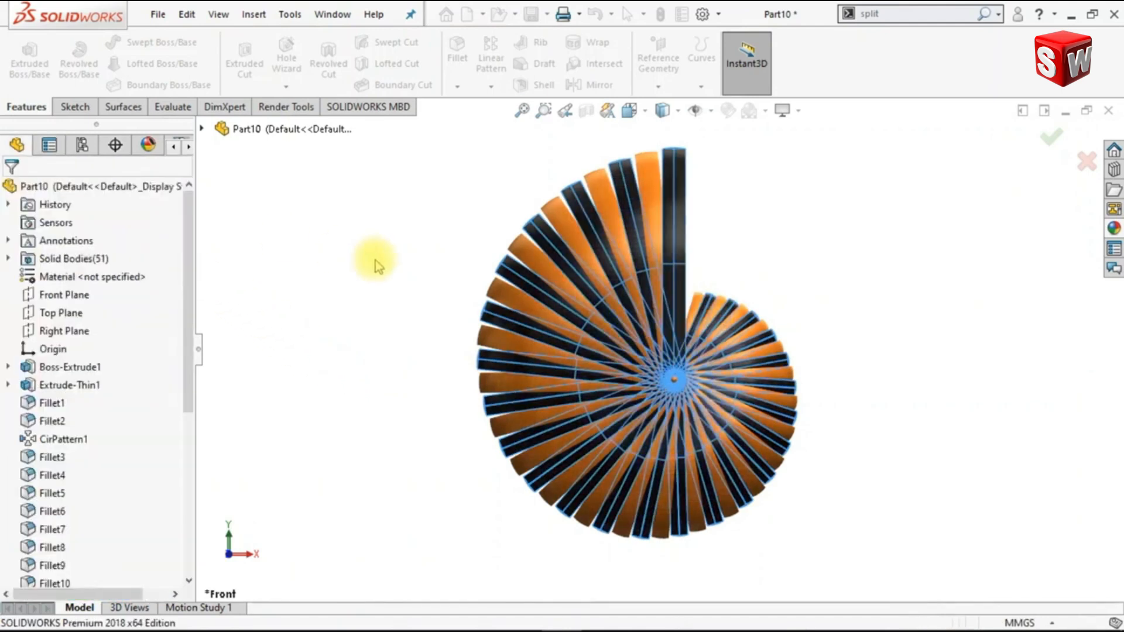
Show the striped shell in the isometric view with Shadows In Shaded Mode turned on
key("ctrl+7")
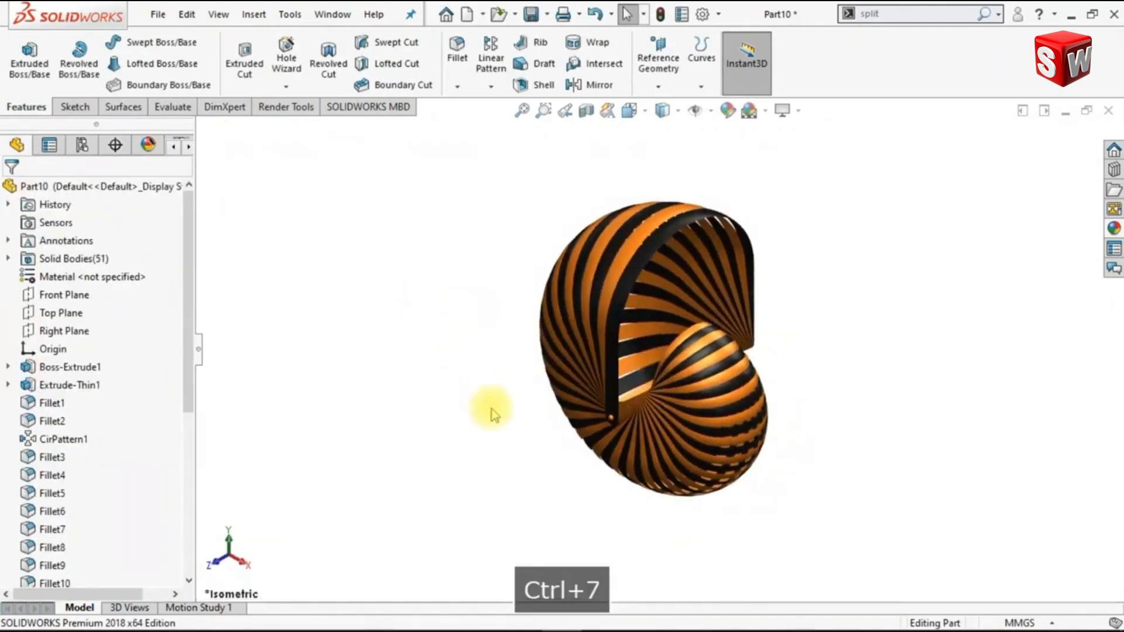
left_click(785, 111)
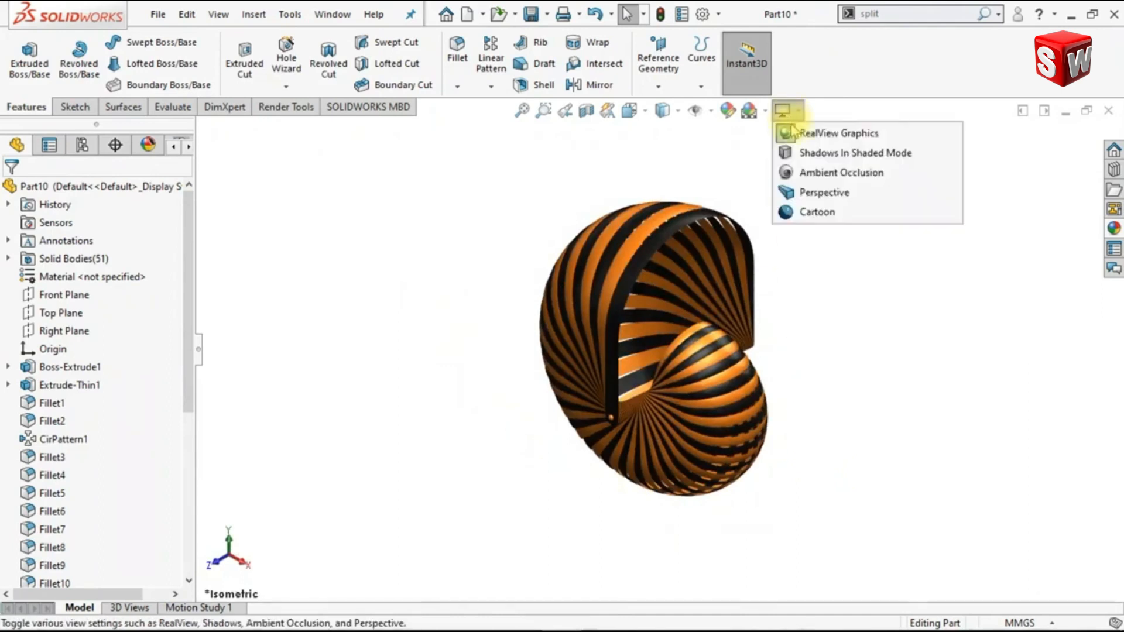
left_click(801, 155)
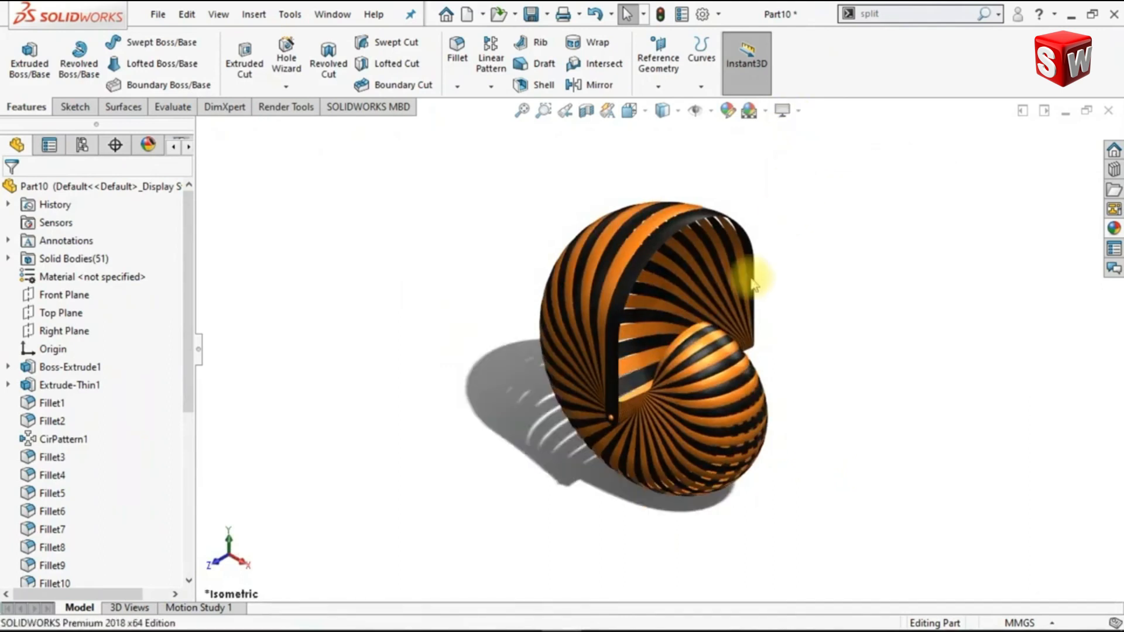
Turn on floor reflections in the part's scene, keeping floor shadows, and collapse the feature tree pane
mouse_move(432, 419)
middle_mouse_down()
mouse_move(477, 372)
mouse_move(457, 344)
mouse_move(346, 315)
middle_mouse_up()
left_click(200, 352)
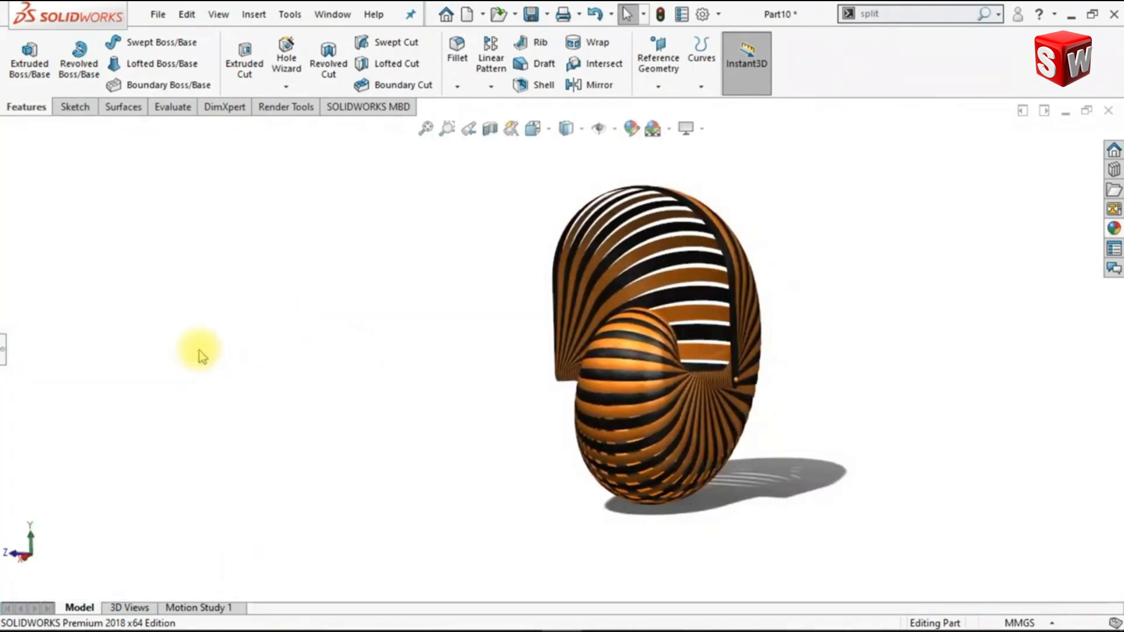
left_click(292, 111)
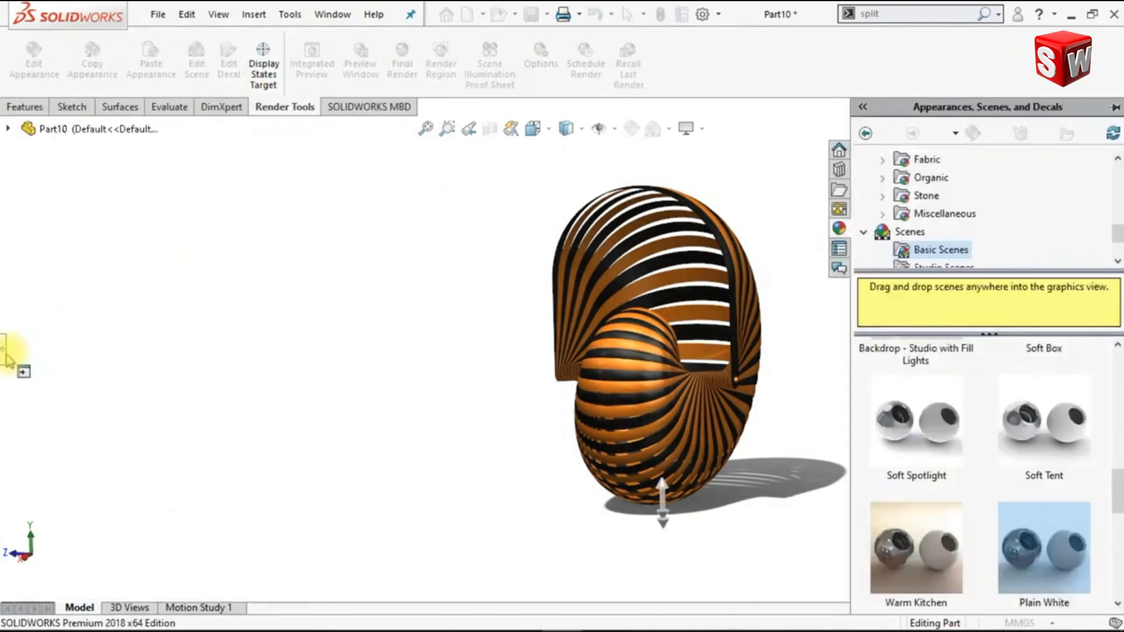
left_click(32, 439)
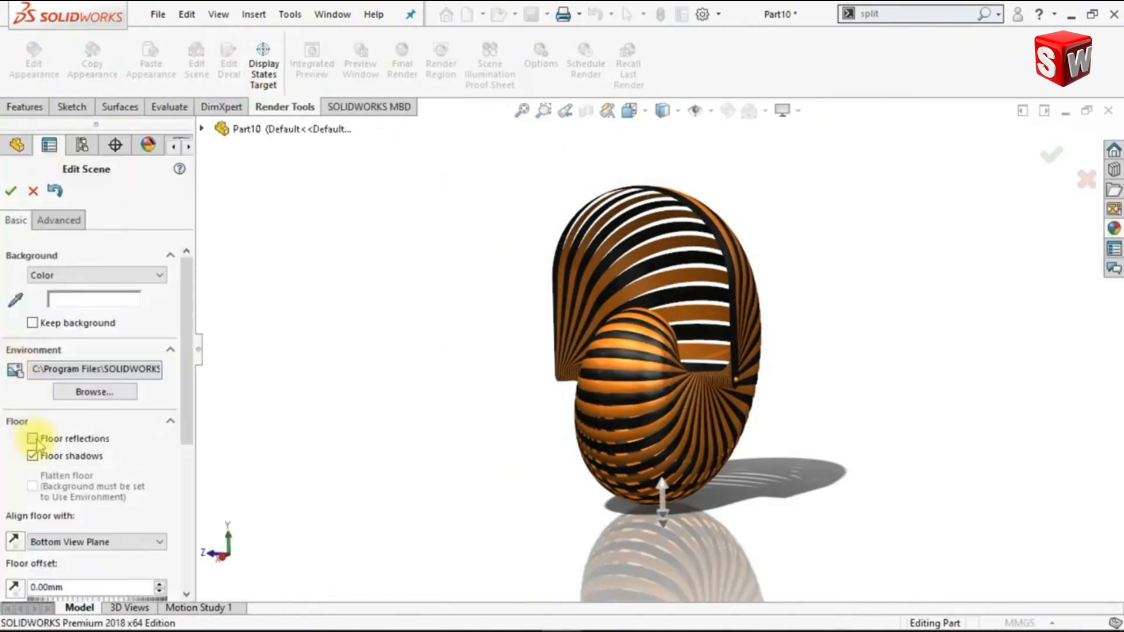
left_click(12, 192)
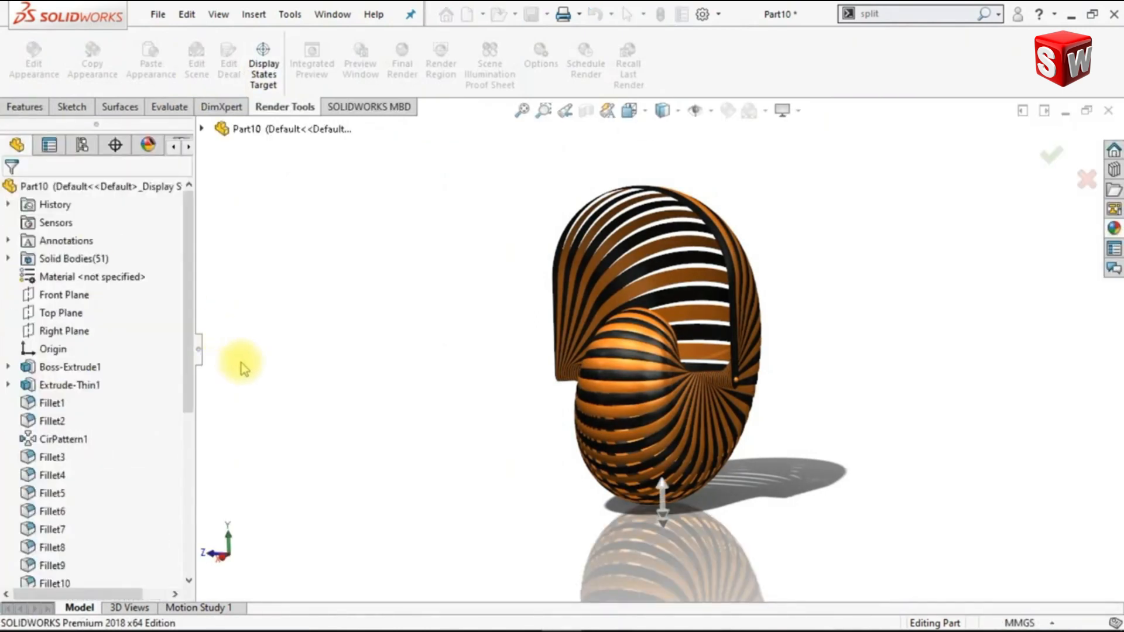
left_click(200, 352)
Show the striped shell in the front view with Perspective display turned on
middle_click_drag(479, 414, 545, 491)
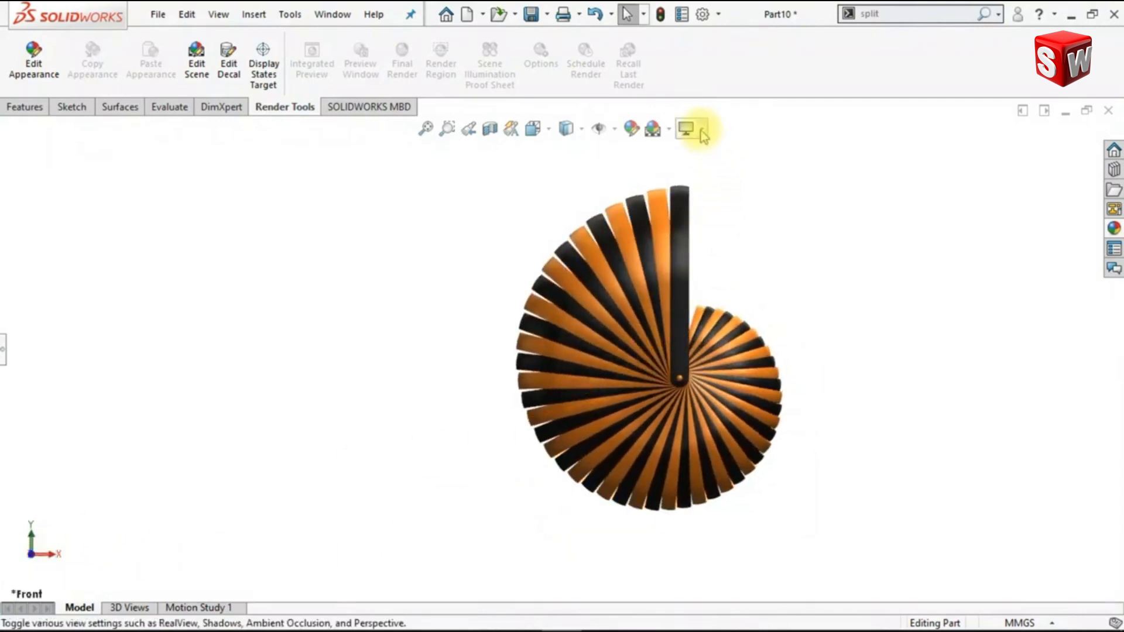
left_click(698, 126)
left_click(720, 214)
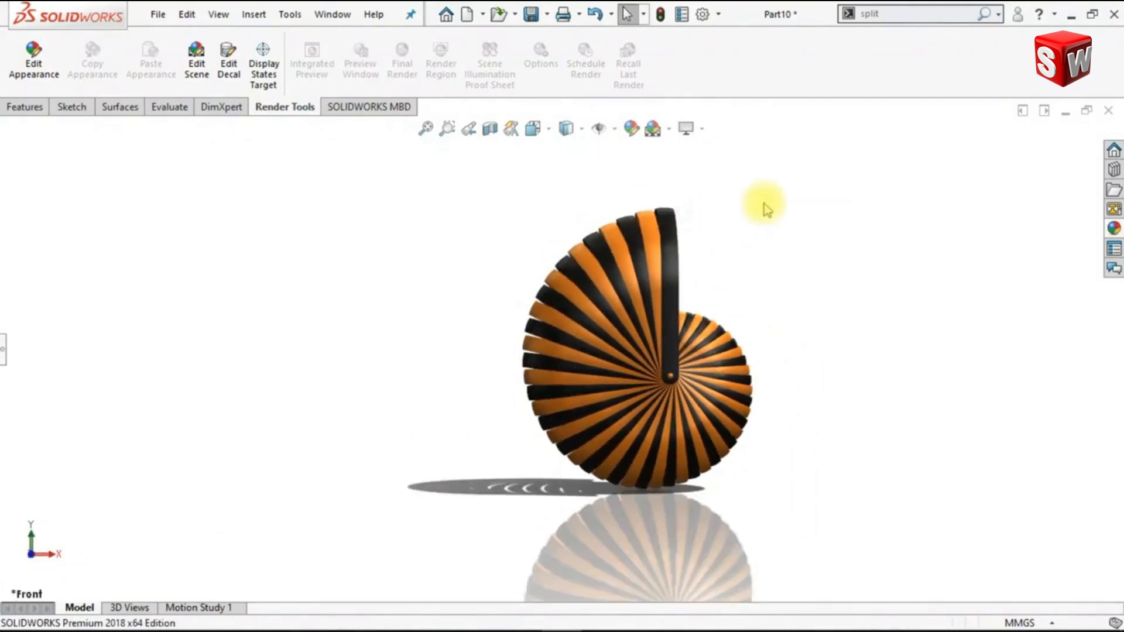
Hide the View (Heads-Up) toolbar to clear the graphics area around the shell
right_click(877, 81)
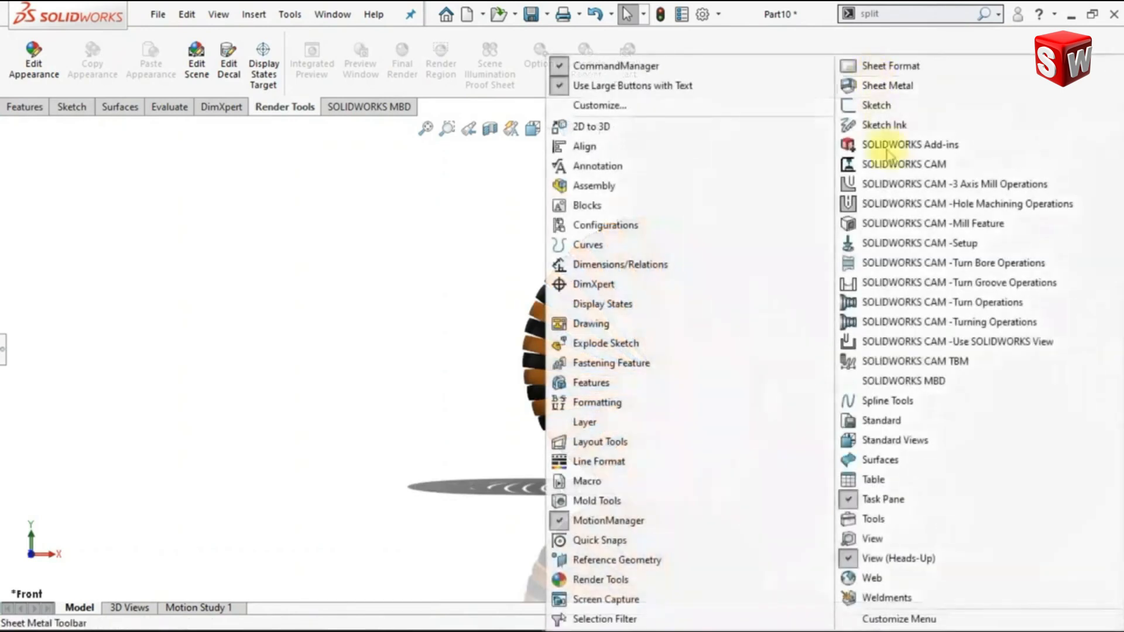
left_click(876, 558)
key("shift+Right")
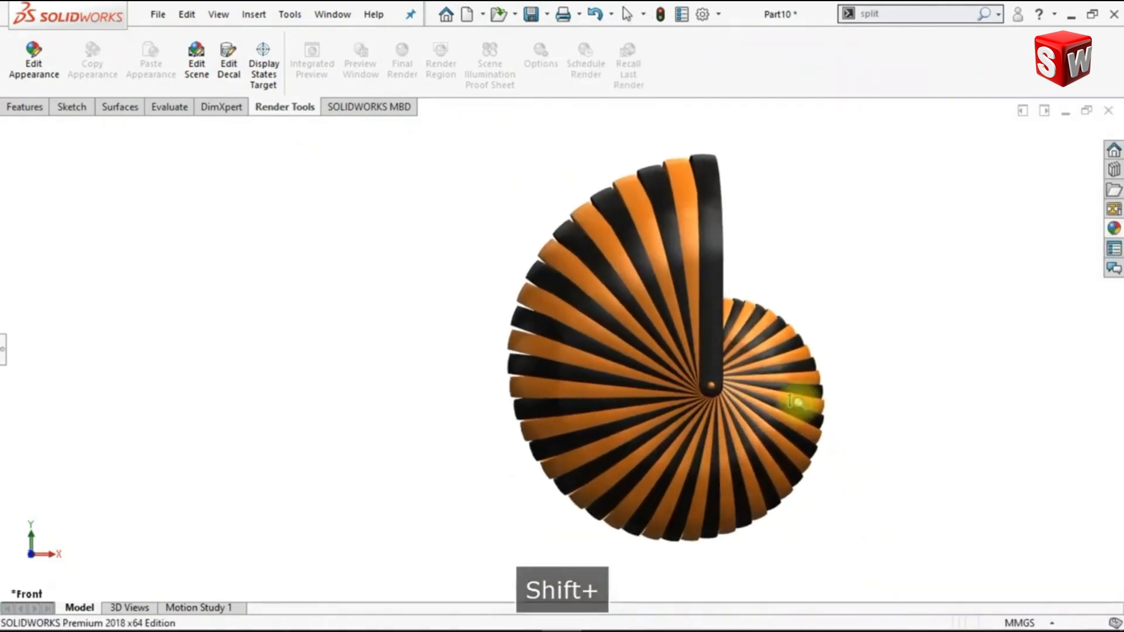